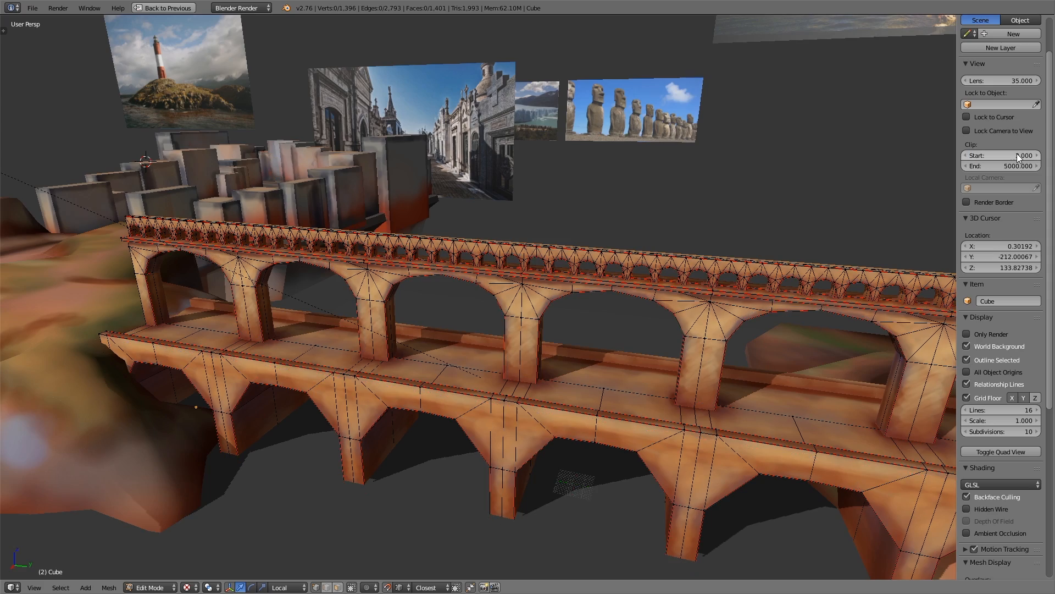
- Hide the 3D view's properties sidebar and snap the 3D cursor to a face at the head of a middle upper-tier pier
key("n")
scroll(723, 224, "up", 5)
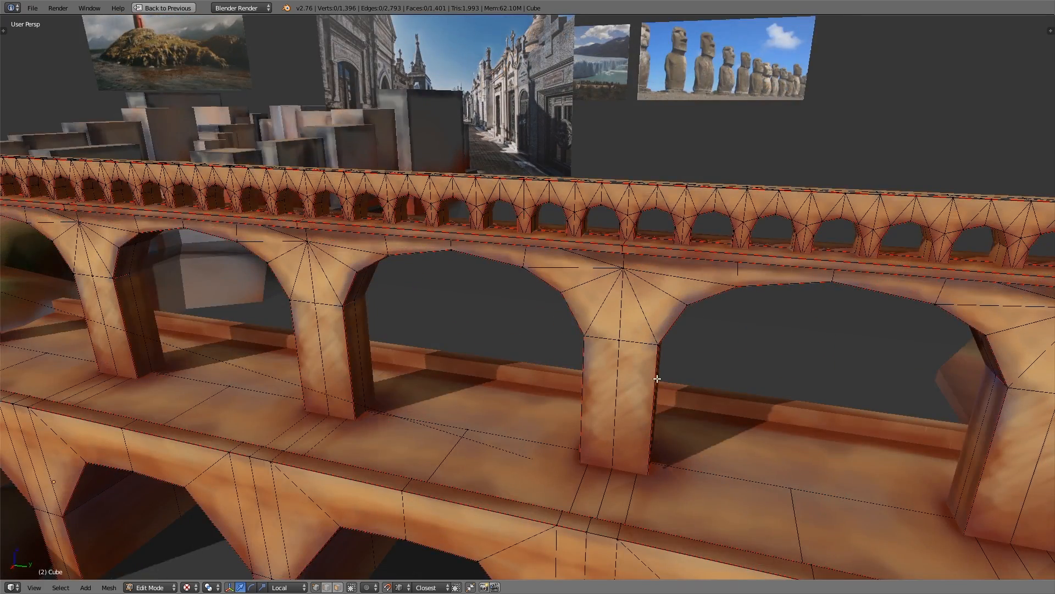
middle_click_drag(620, 391, 623, 393, "shift")
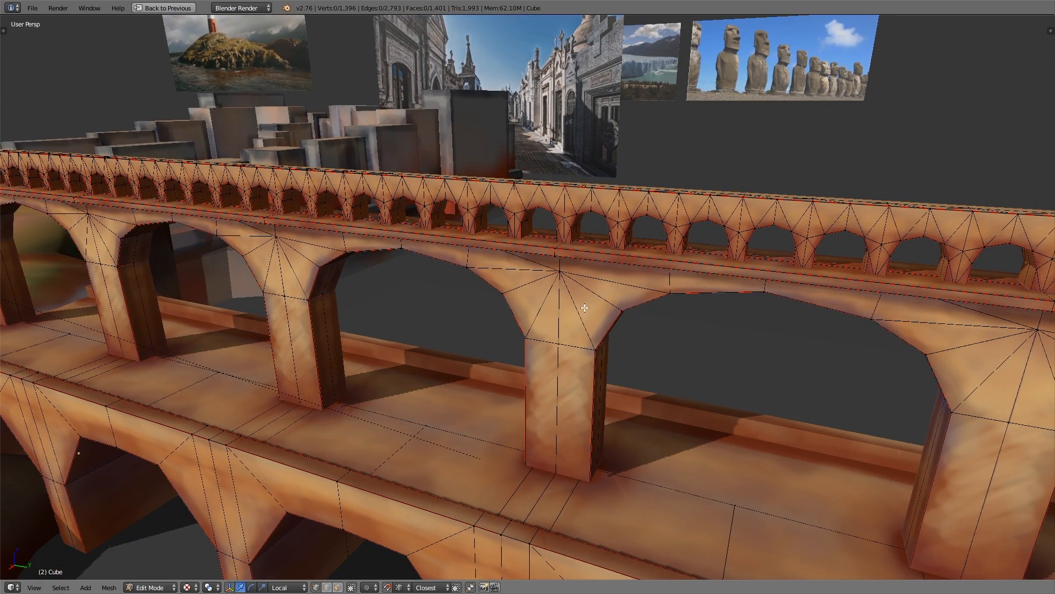
key("ctrl+Tab")
left_click(579, 330)
right_click(549, 316)
key("shift+s")
left_click(551, 315)
key("alt+Home")
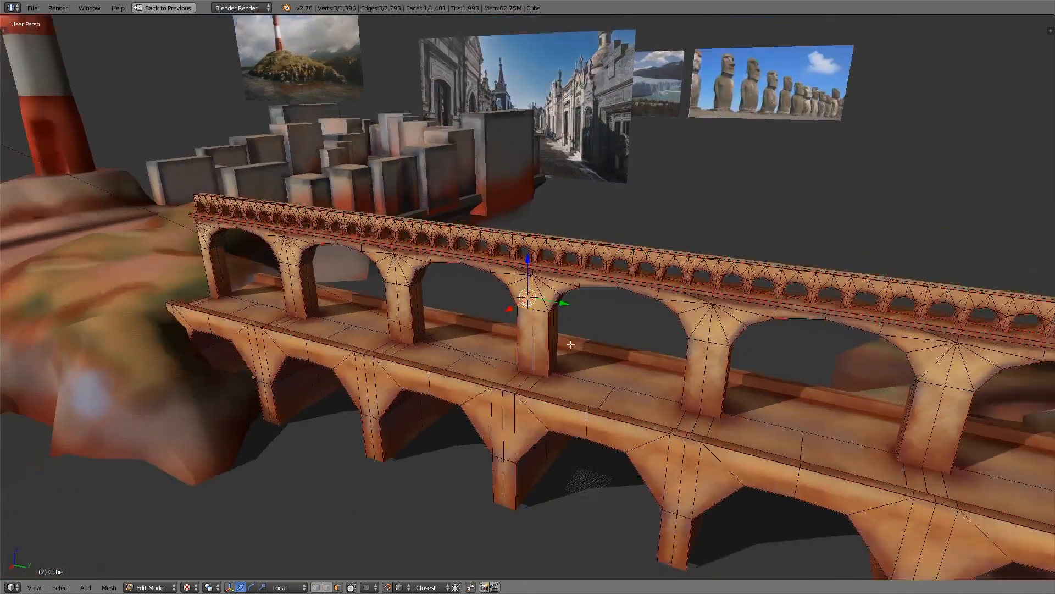
- Show the tool shelf and switch the aqueduct mesh to edge selection with nothing selected
key("a")
scroll(572, 344, "up", 3)
middle_click_drag(571, 344, 485, 349)
scroll(431, 319, "up", 1)
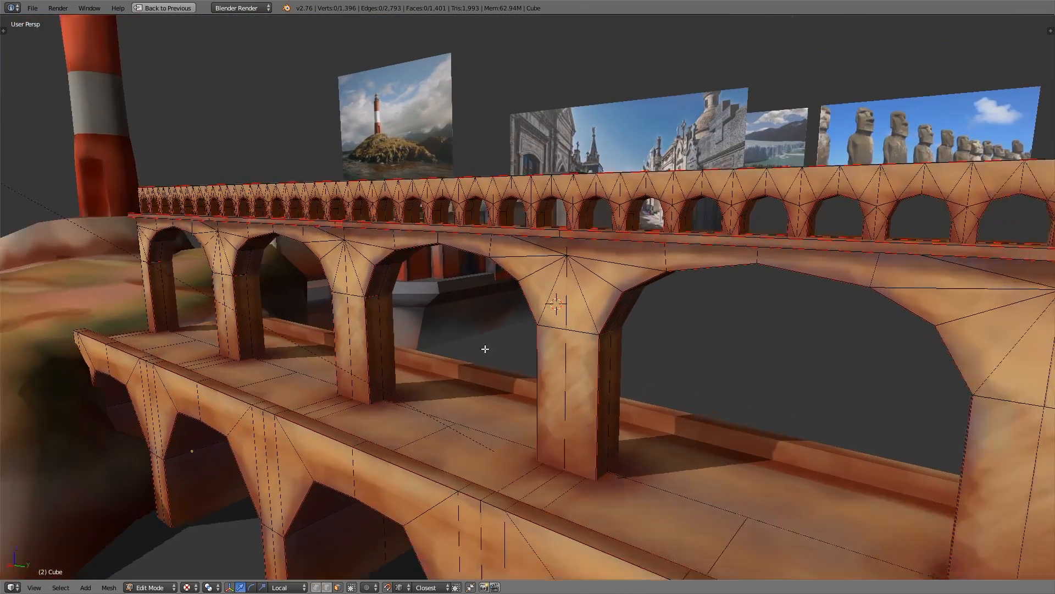
scroll(486, 358, "up", 1)
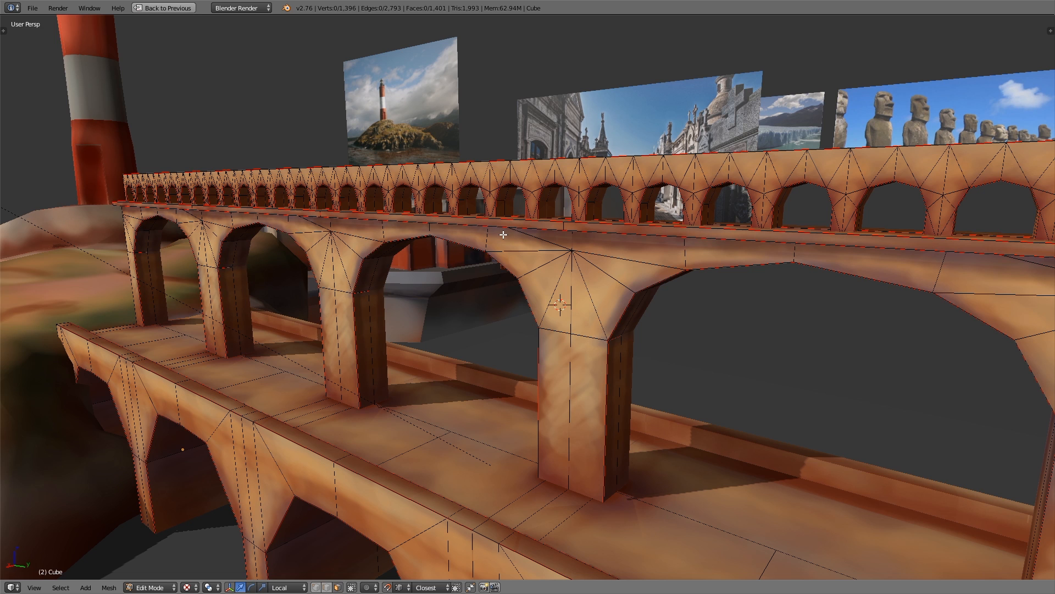
key("t")
key("ctrl+Tab")
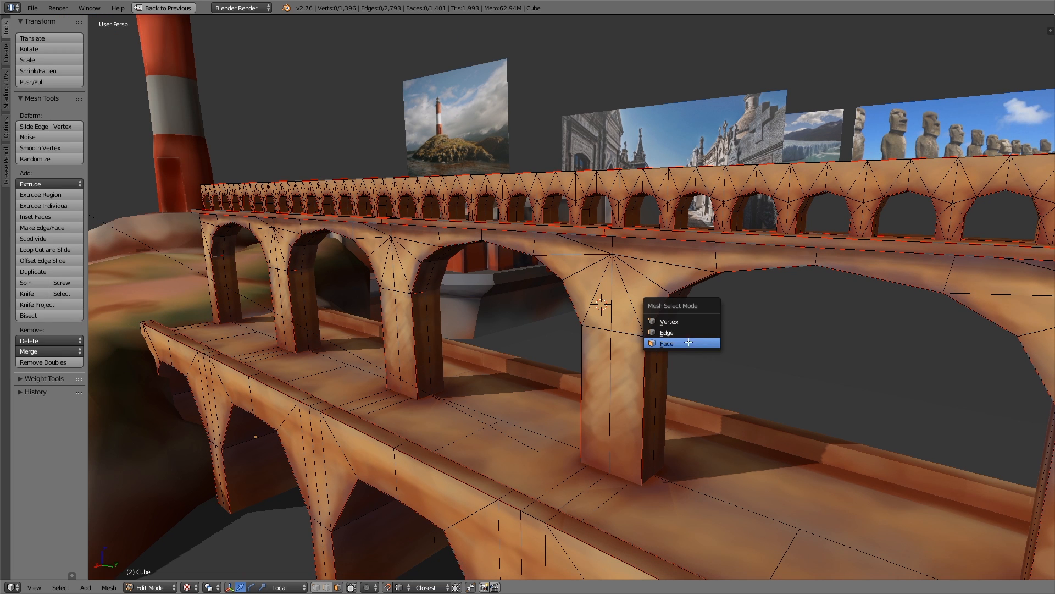
left_click(690, 333)
- Select the entire aqueduct mesh and restore the split layout that includes the UV editor
scroll(705, 354, "up", 3)
middle_click_drag(721, 397, 613, 371, "shift")
scroll(608, 378, "down", 6)
key("a")
key("a")
key("ctrl+Left")
key("ctrl+Right")
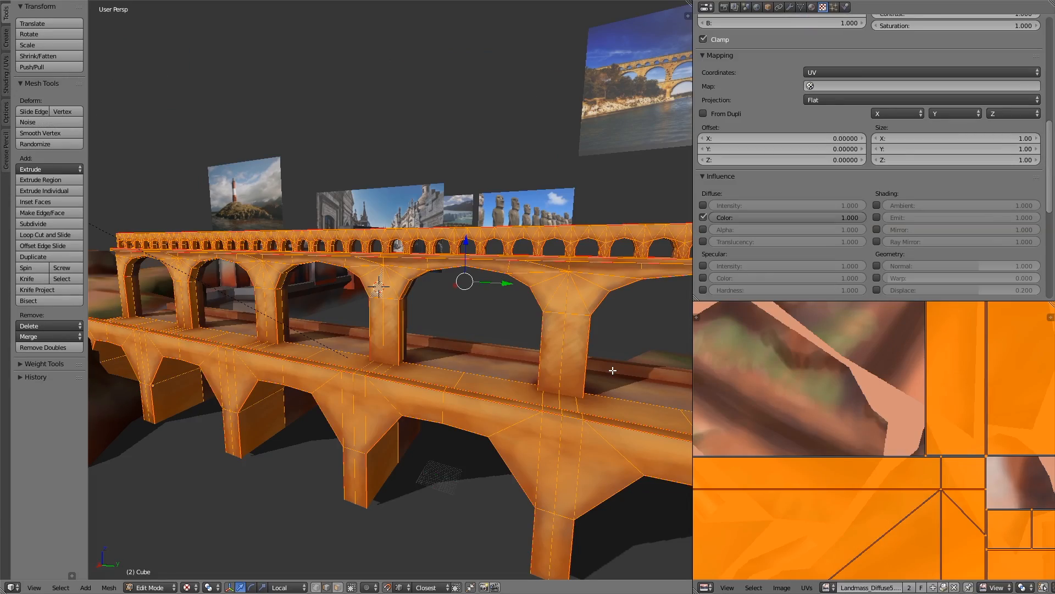
- Fit the aqueduct's whole UV layout in the UV editor over Aqueduct_Diffuse2, leaving and re-entering Edit Mode to refresh it
scroll(900, 403, "down", 5)
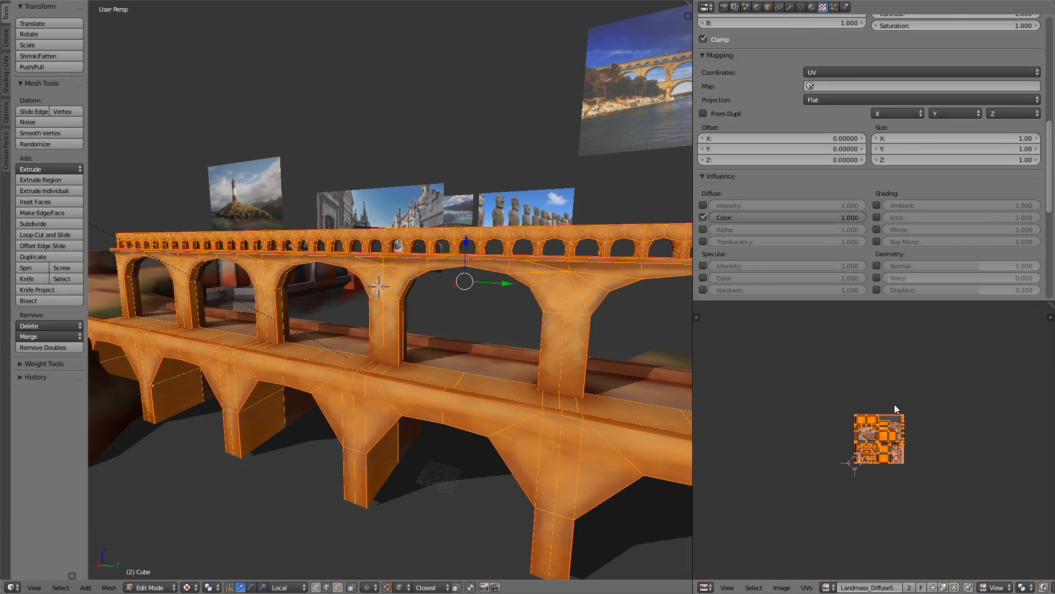
scroll(929, 472, "up", 6)
key("Tab")
middle_click_drag(929, 472, 862, 459)
key("Tab")
scroll(561, 419, "down", 2)
middle_click_drag(434, 409, 399, 305)
key("Tab")
key("Tab")
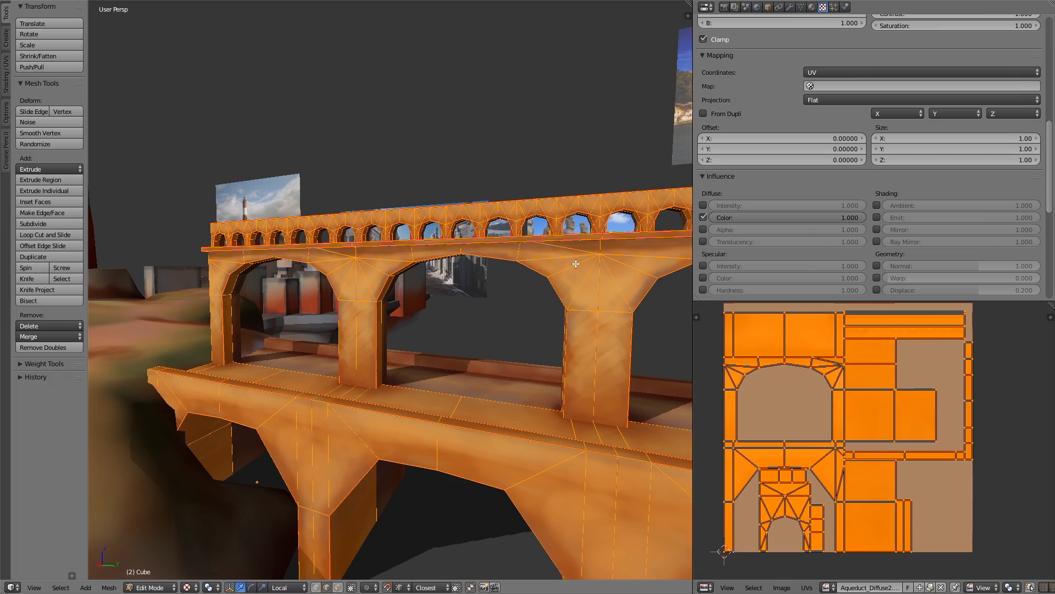
- Select only the slanted arch edge beside the near pier's head and display the seam-marking tools
middle_click_drag(576, 263, 475, 326)
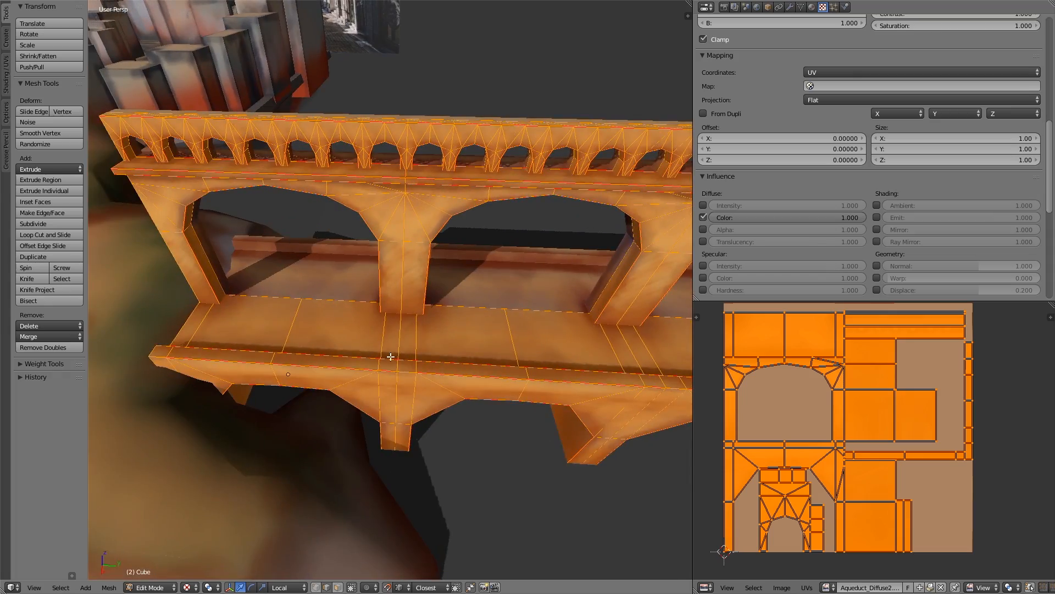
middle_click_drag(391, 356, 435, 355)
key("Tab")
key("Tab")
key("ctrl+Tab")
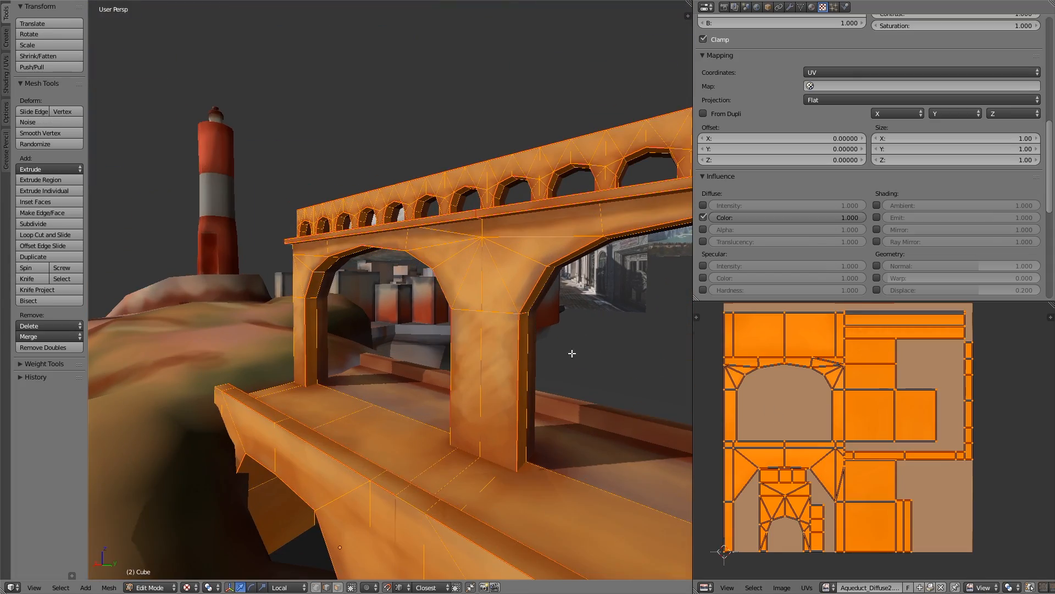
key("a")
middle_click_drag(572, 354, 472, 326)
right_click(419, 290)
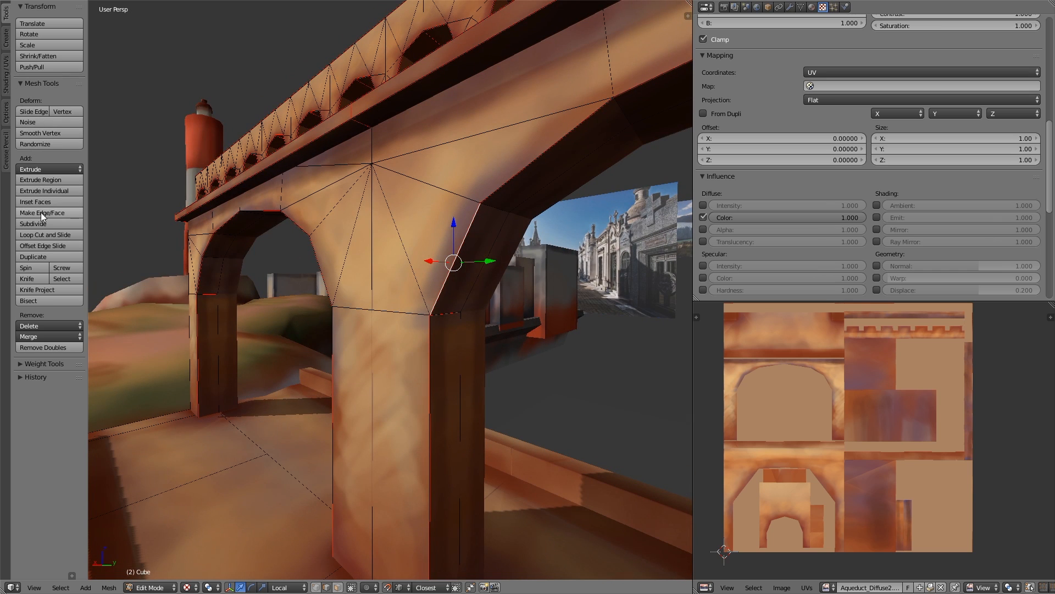
left_click(7, 77)
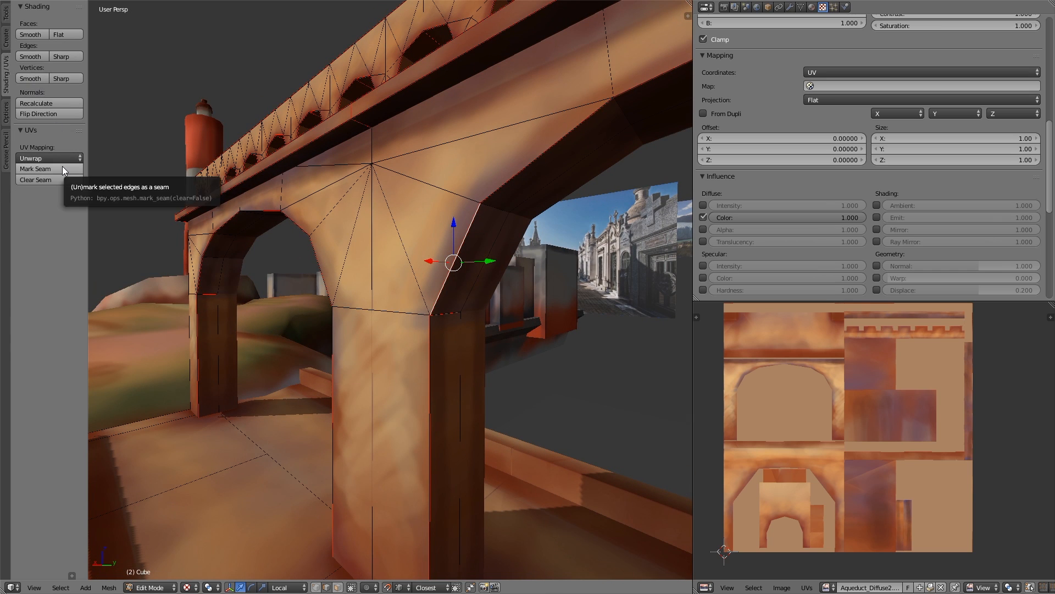
- In face selection, select a triangle on the pier head and extend the selection to all its linked faces within the seams
scroll(499, 284, "up", 4)
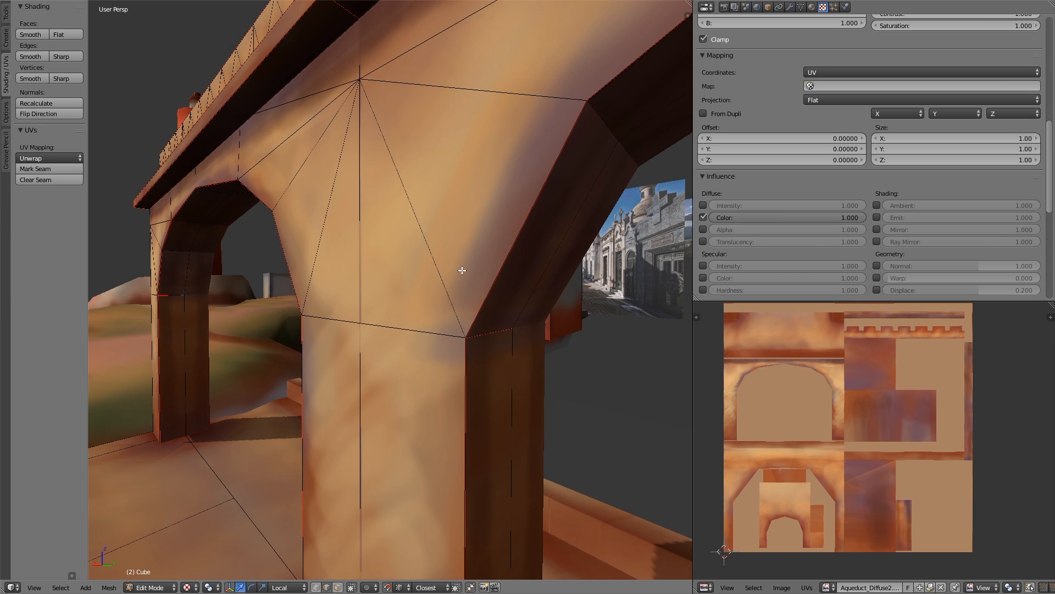
key("ctrl+Tab")
left_click(443, 293)
right_click(388, 266)
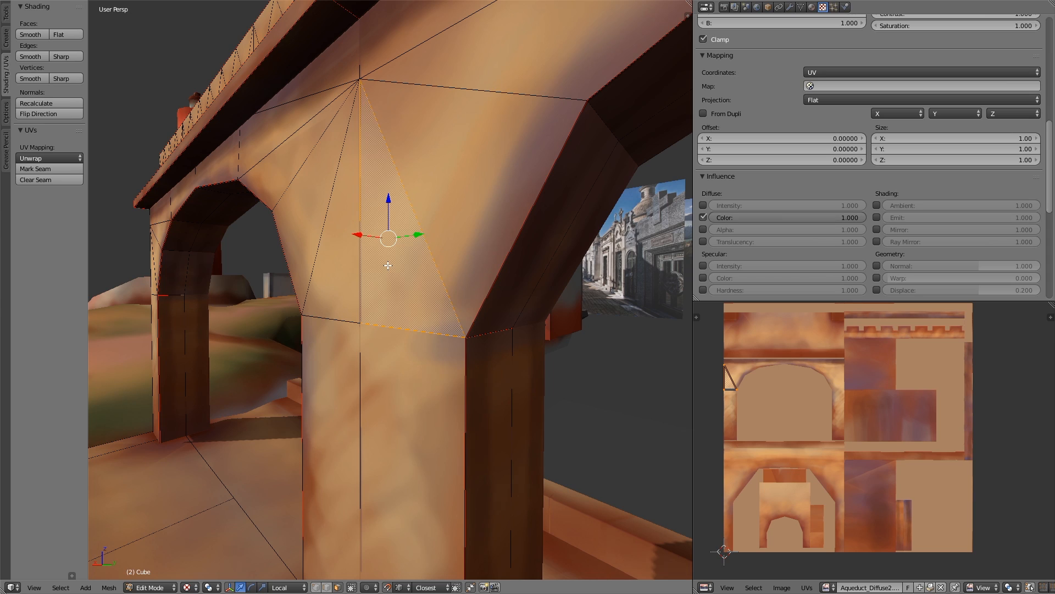
key("ctrl+l")
scroll(388, 265, "down", 10)
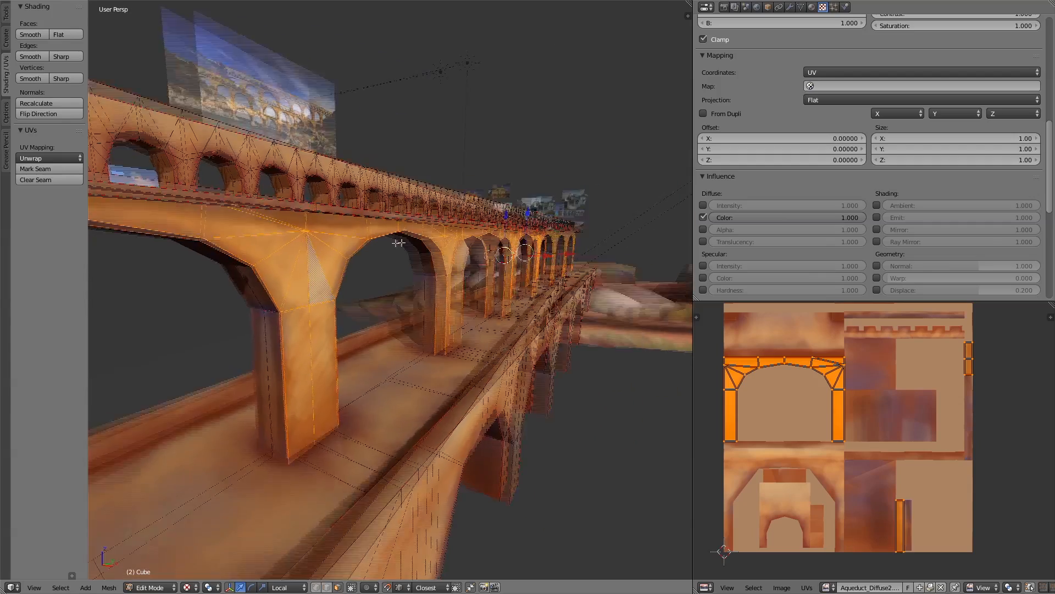
middle_click_drag(399, 242, 415, 301)
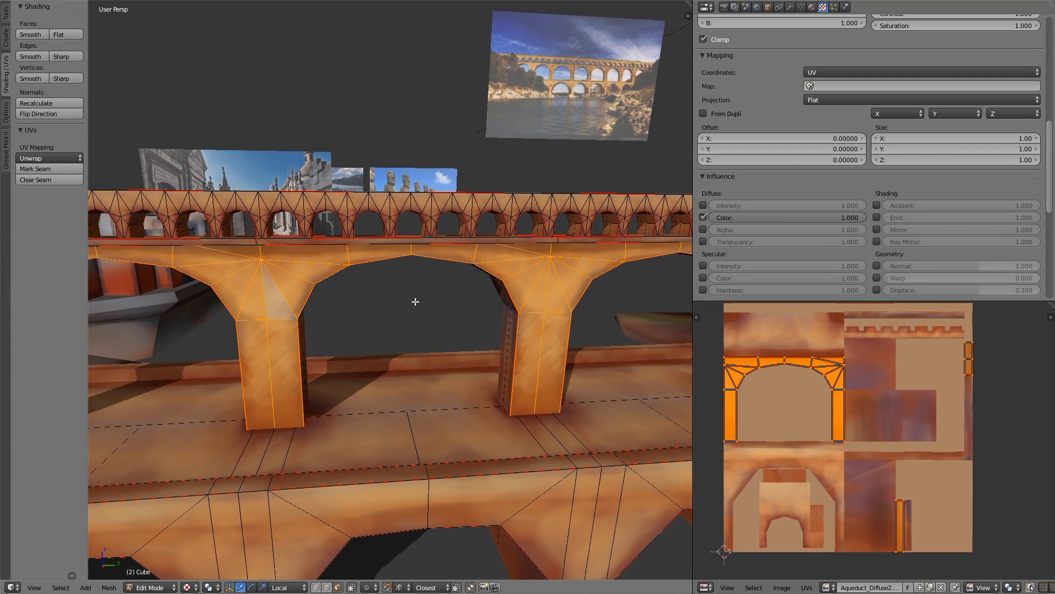
- Bring up the input settings in the user preferences and maximize the 3D view
key("ctrl+alt+u")
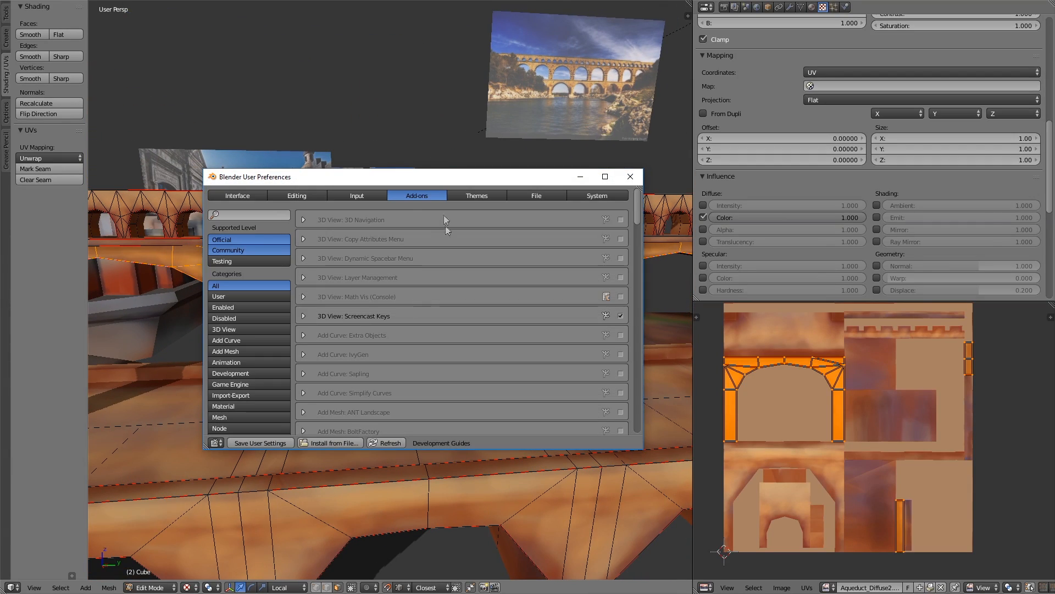
left_click(368, 194)
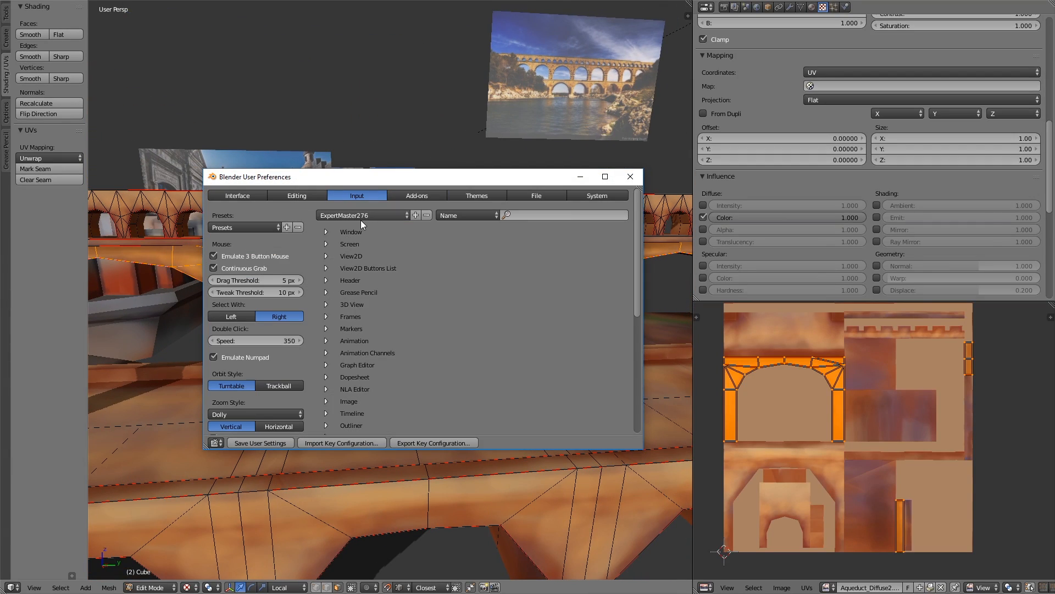
left_click(532, 149)
key("ctrl+Up")
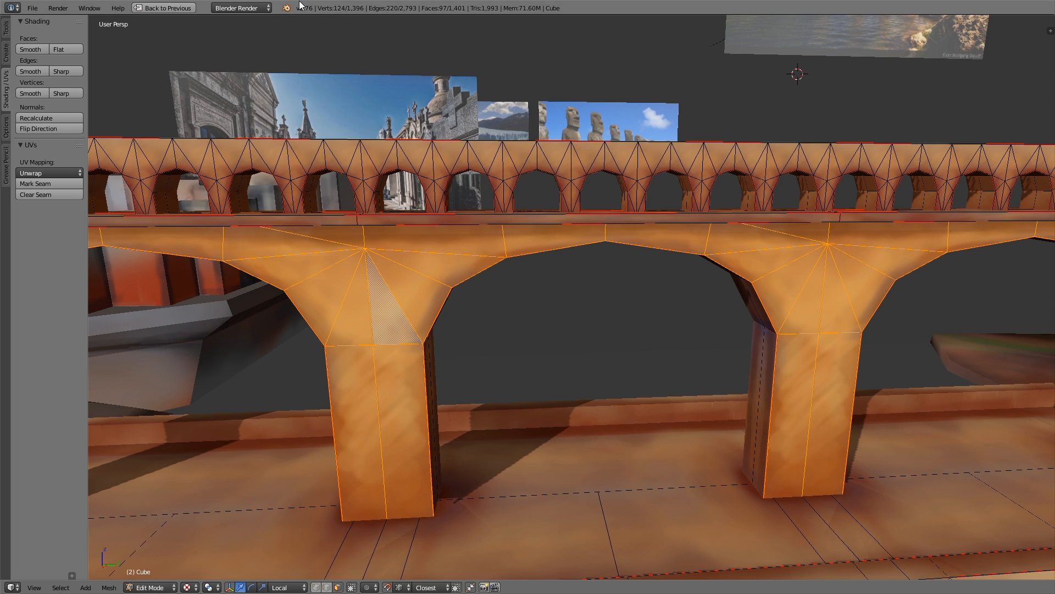
key("ctrl+Up")
key("ctrl+alt+u")
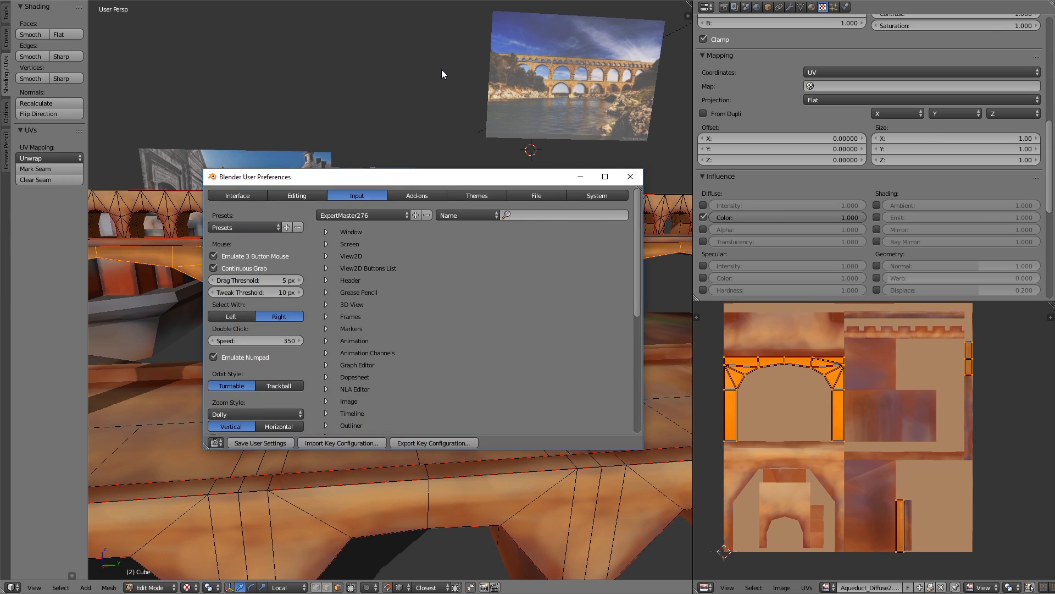
left_click(360, 132)
key("ctrl+Up")
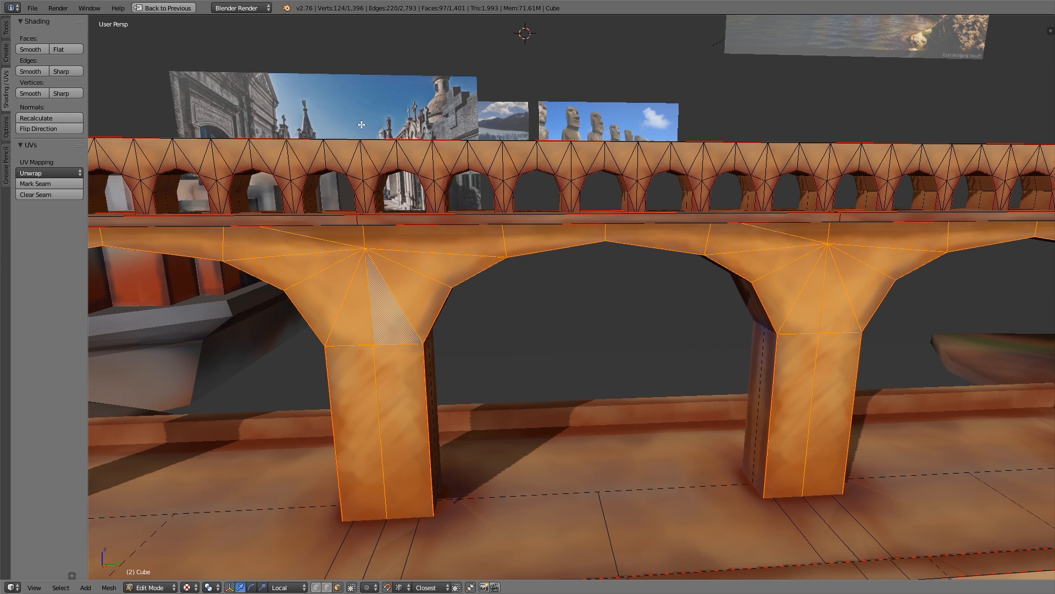
- Reopen the user preferences in a larger window and expand the 3D View (Global) keymap
left_click(32, 7)
left_click(73, 132)
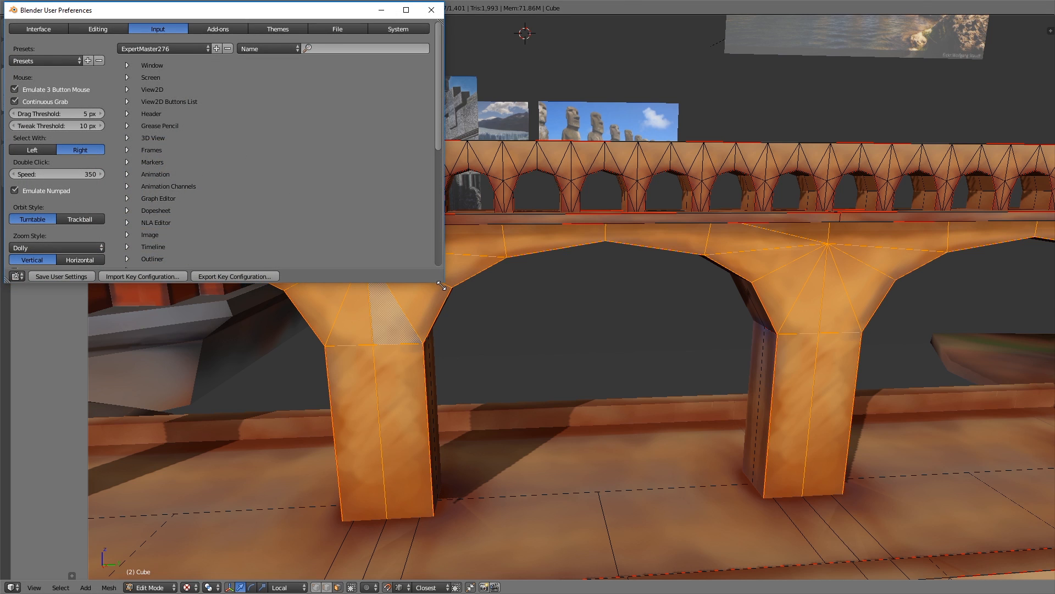
left_click_drag(441, 281, 628, 372)
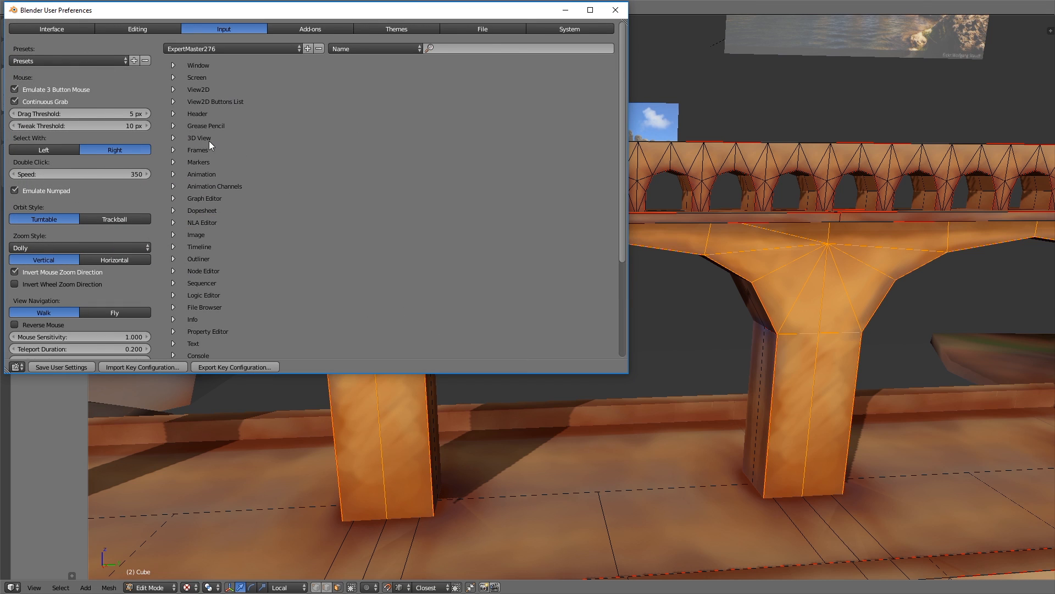
left_click(173, 138)
left_click(184, 150)
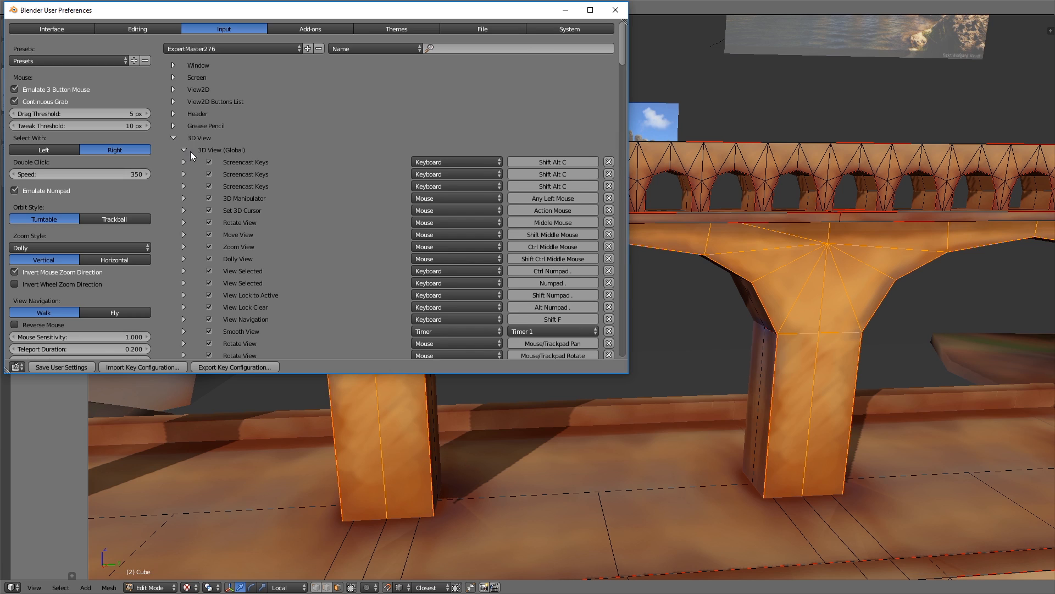
- Look through the 3D View (Global) shortcuts, then expand and review the Object Mode keymap
scroll(269, 174, "down", 8)
left_click_drag(624, 77, 615, 276)
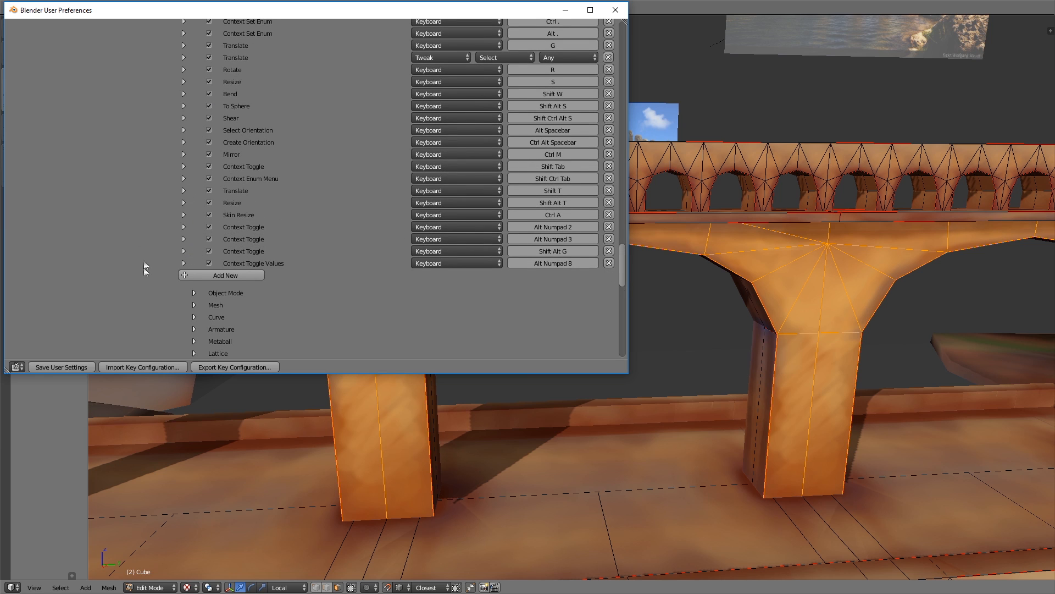
scroll(141, 275, "down", 7)
left_click(194, 139)
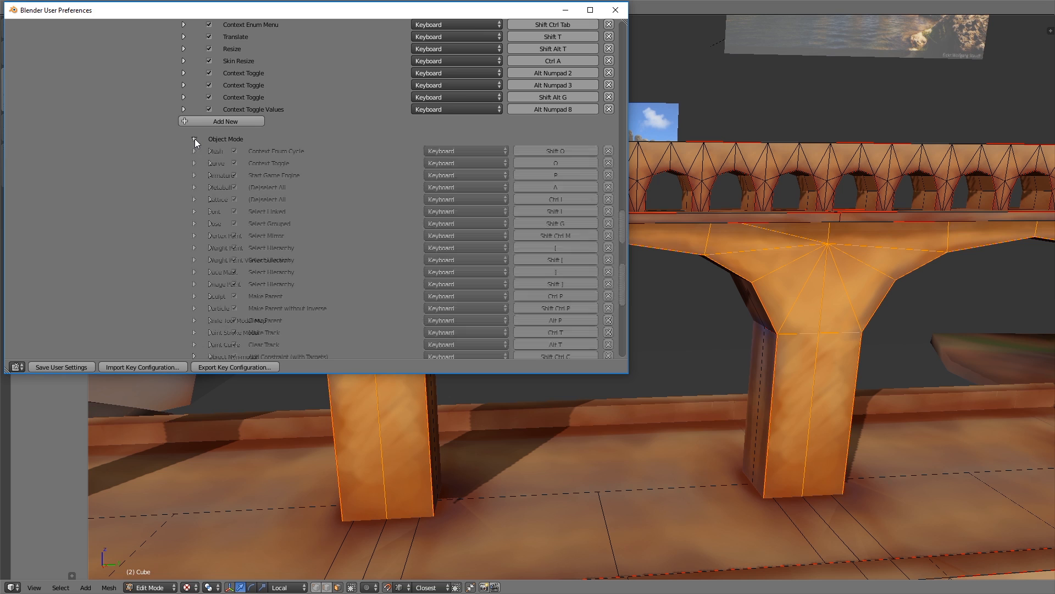
scroll(203, 159, "down", 10)
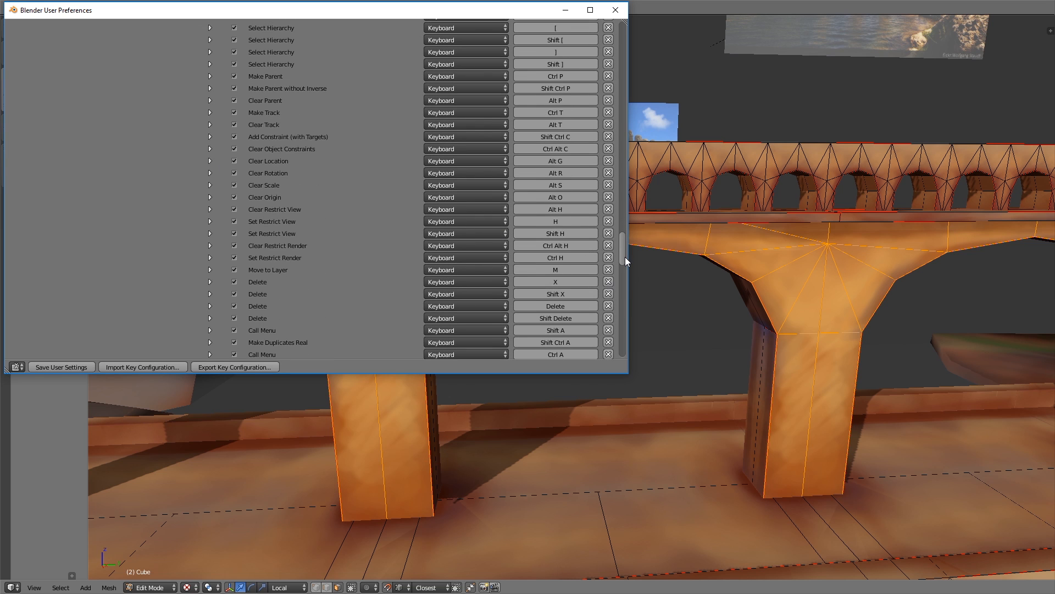
scroll(625, 259, "down", 13)
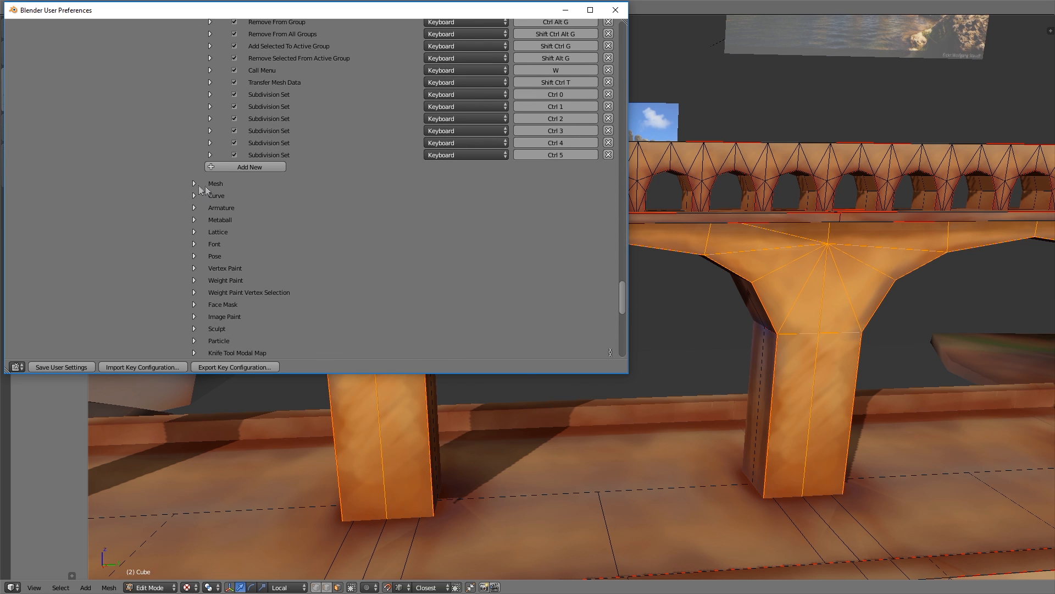
- Expand the Mesh keymap and inspect the settings of both Mark Seam entries and the Subdivide entry, then dismiss the preferences
left_click(195, 184)
left_click_drag(623, 236, 617, 314)
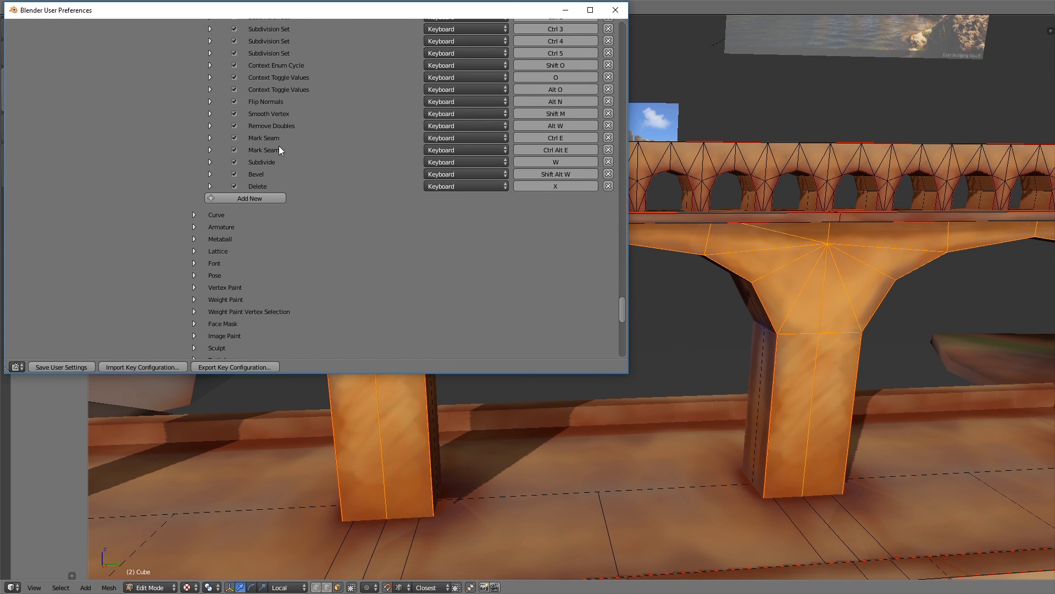
left_click(210, 137)
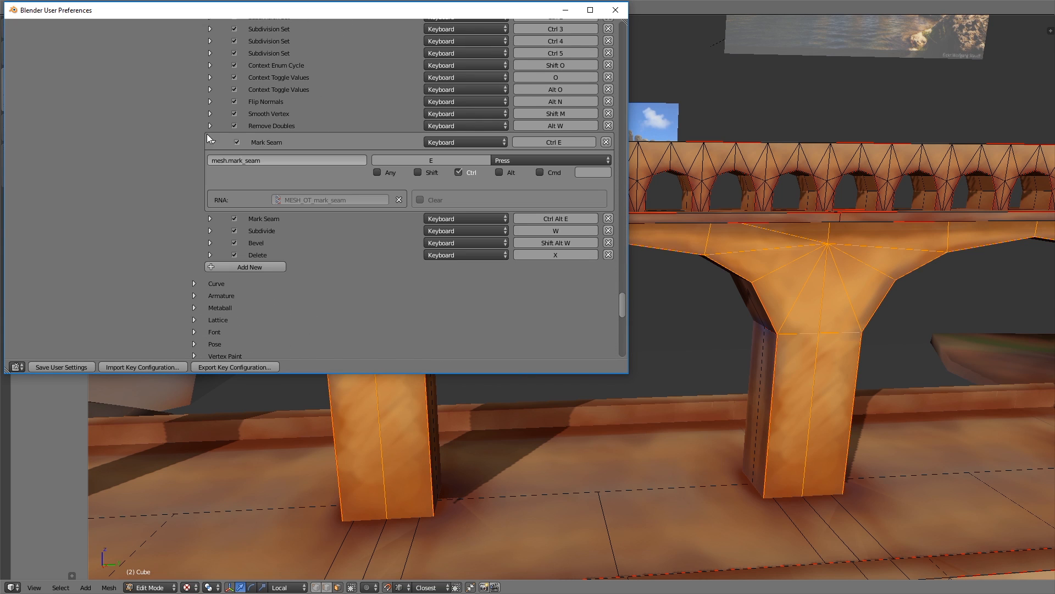
left_click(209, 219)
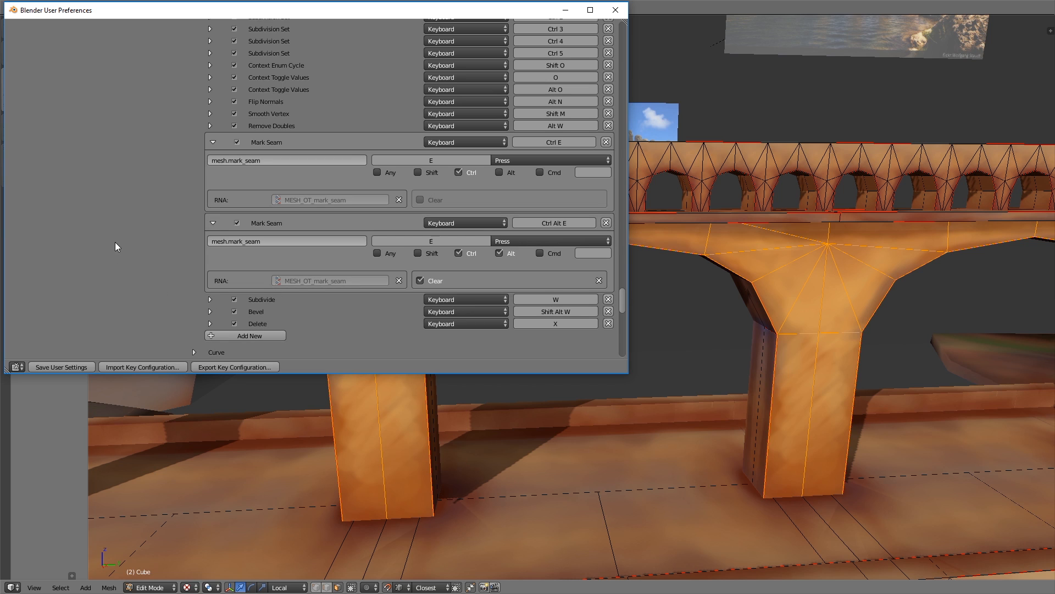
left_click(210, 299)
scroll(214, 308, "down", 5)
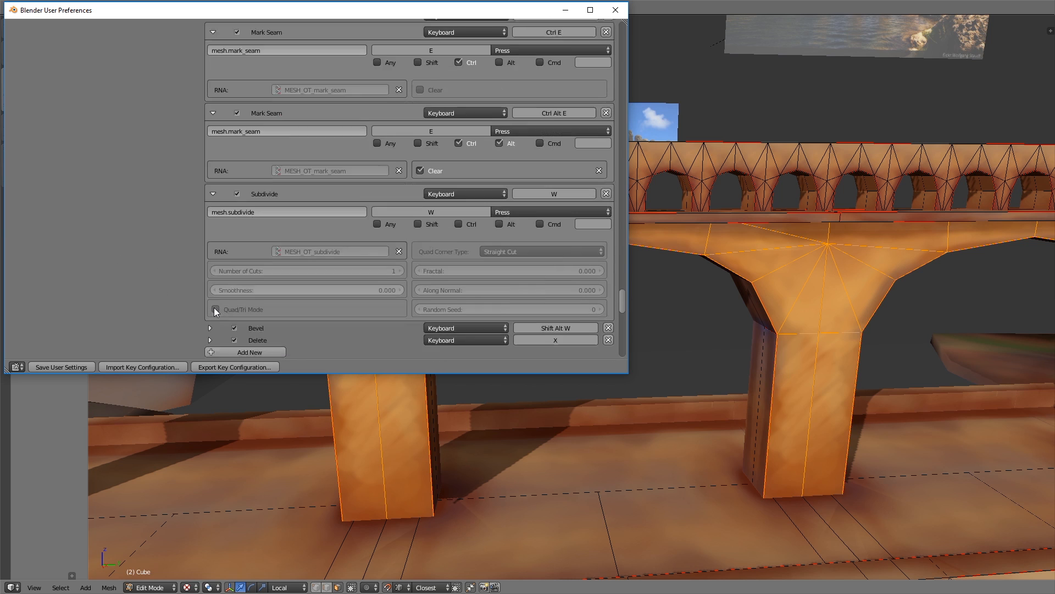
scroll(215, 307, "up", 2)
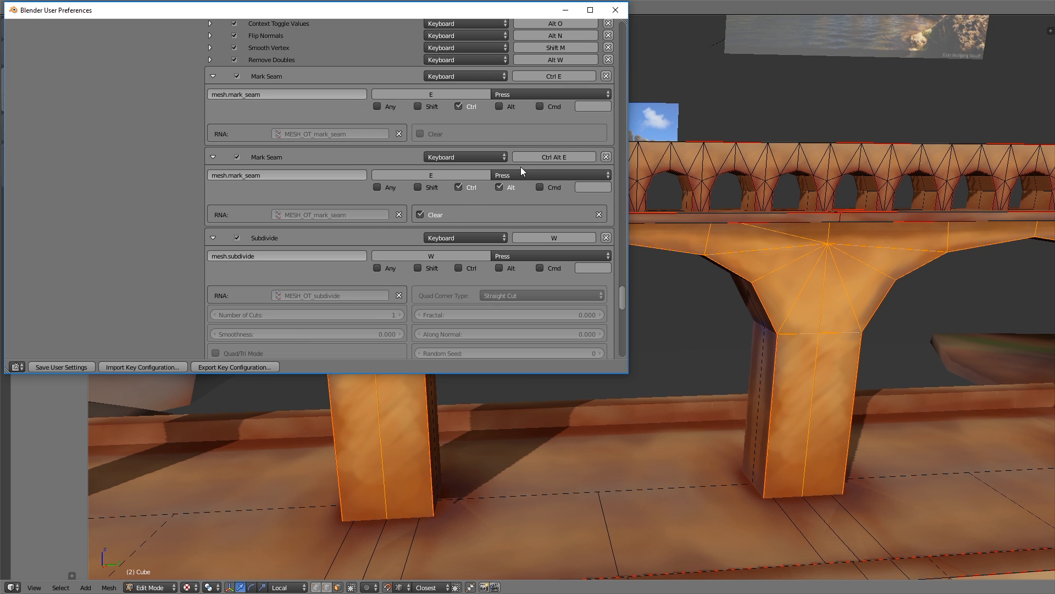
left_click(744, 221)
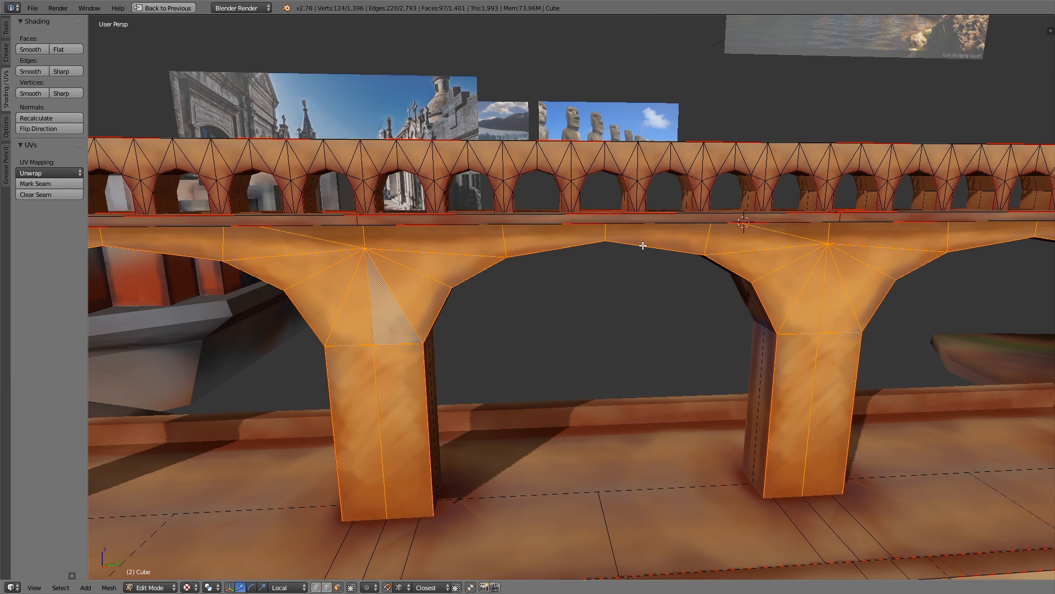
- Select a single face above the arch opening and turn on the Screencast Keys display for the 3D view
right_click(642, 245)
middle_click_drag(650, 250, 629, 288)
key("ctrl+Tab")
left_click(629, 277)
key("n")
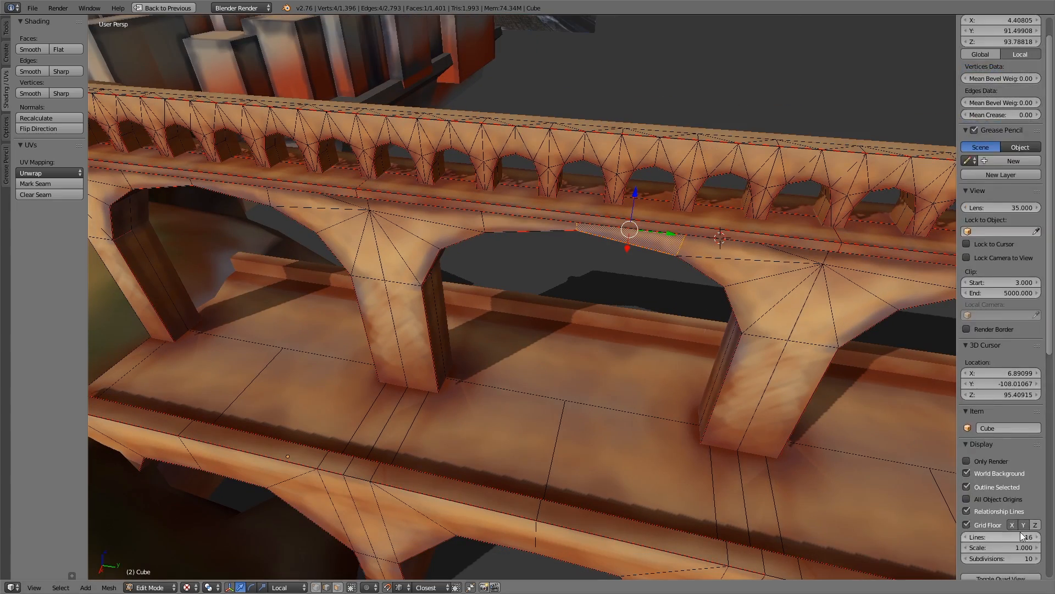
scroll(1021, 536, "down", 10)
left_click(989, 570)
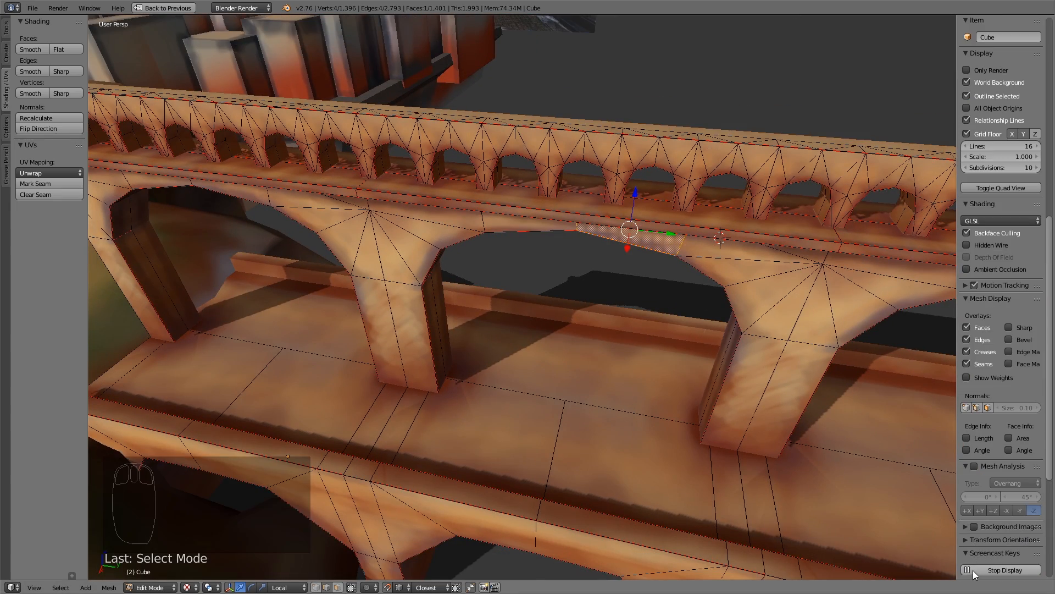
key("n")
- Switch to edge selection, select one edge along the underside of the arch, and mark it as a seam
middle_click_drag(767, 499, 532, 260)
key("ctrl+Tab")
left_click(733, 277)
right_click(746, 262)
key("ctrl+e")
left_click(532, 261)
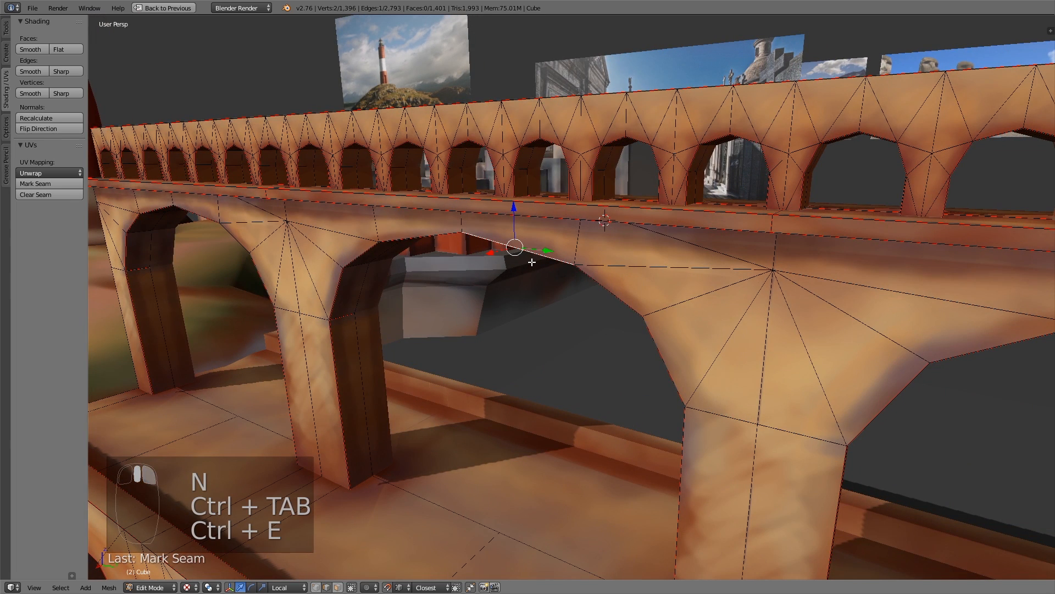
- Clear the seam from the same arch edge, reselect the edge, and mark it as a seam again
key("a")
scroll(533, 253, "up", 2)
key("ctrl+alt+e")
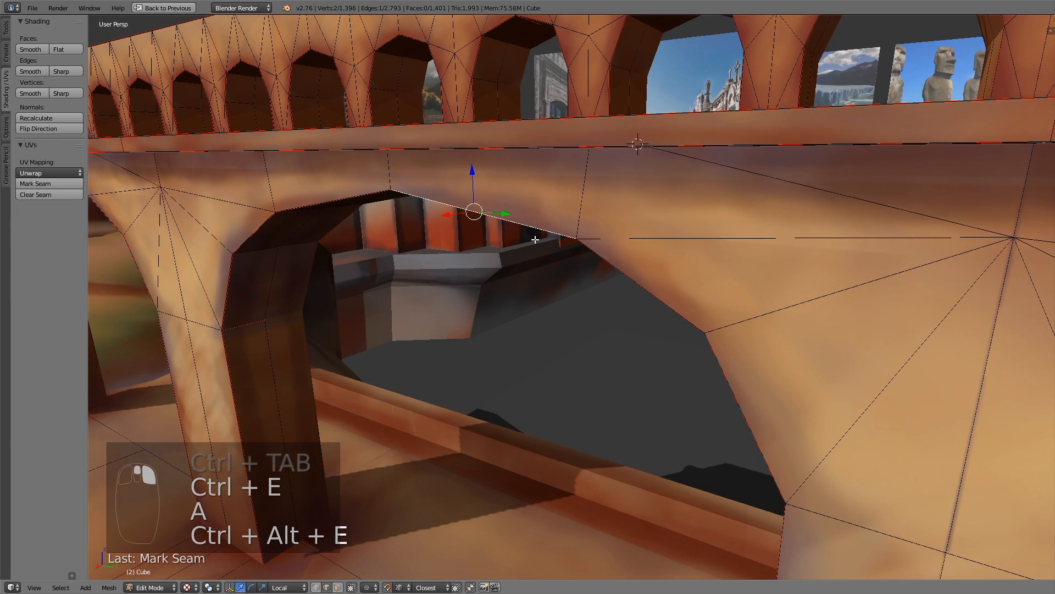
left_click(537, 331)
key("a")
right_click(536, 242)
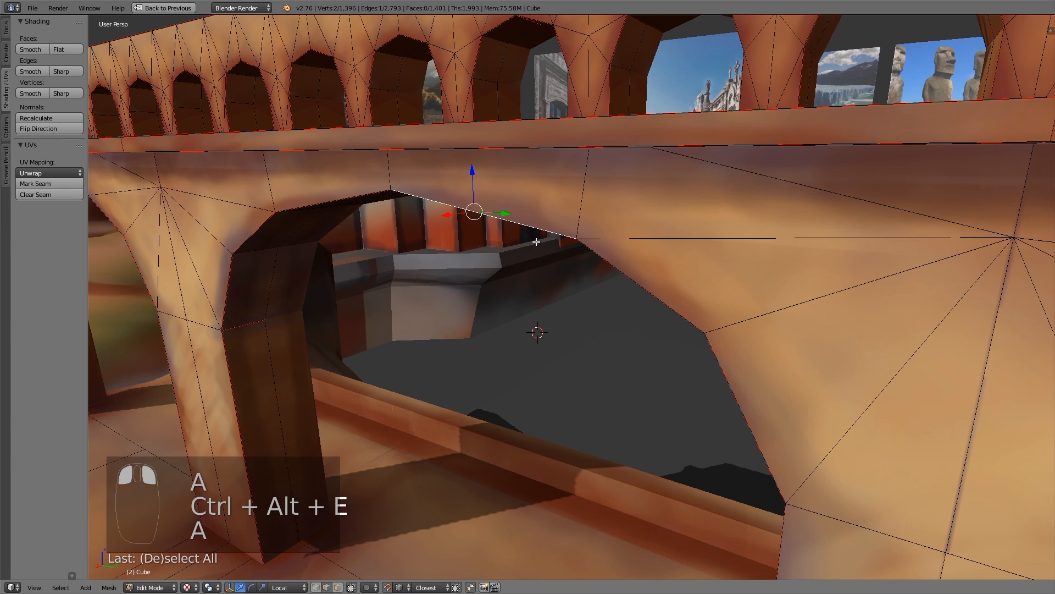
key("ctrl+e")
scroll(541, 256, "down", 4)
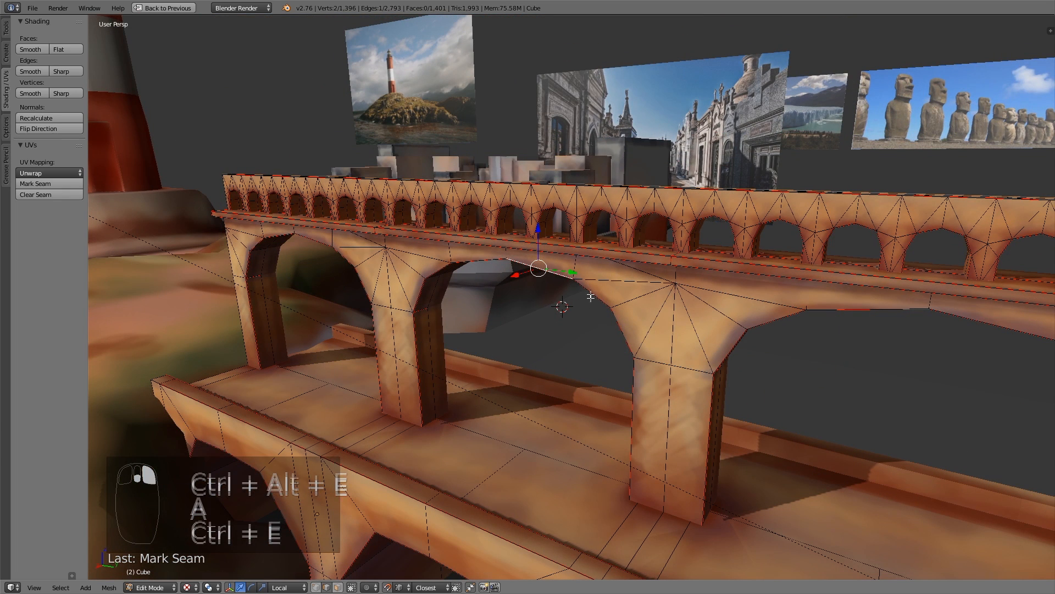
- Extend the edge selection around the arch outline and down both pillars, and clear its seams
right_click(440, 270, "shift")
right_click(419, 295, "shift")
right_click(417, 346, "shift")
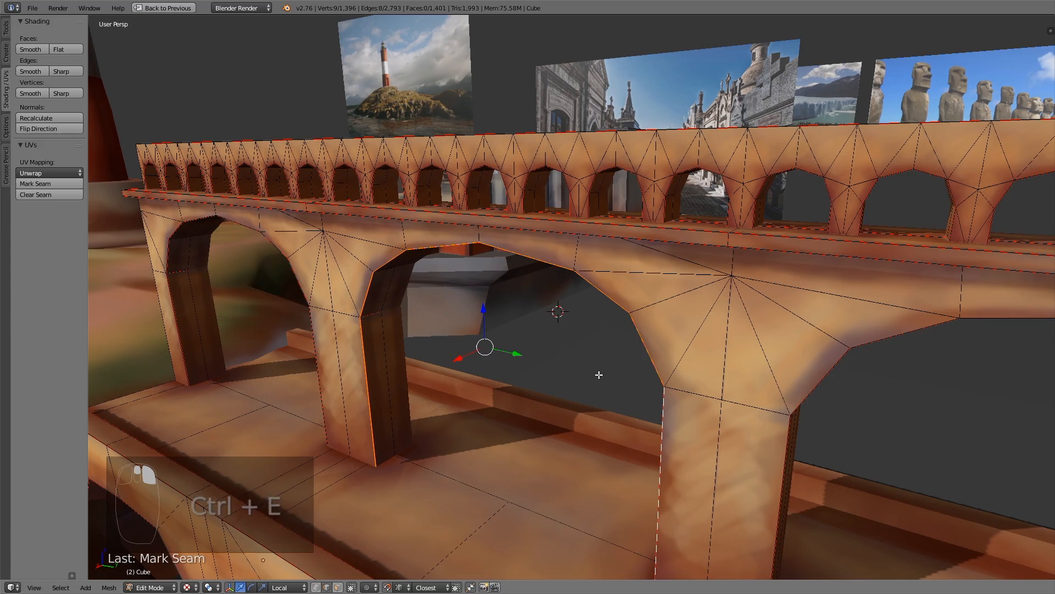
key("ctrl+alt+e")
key("a")
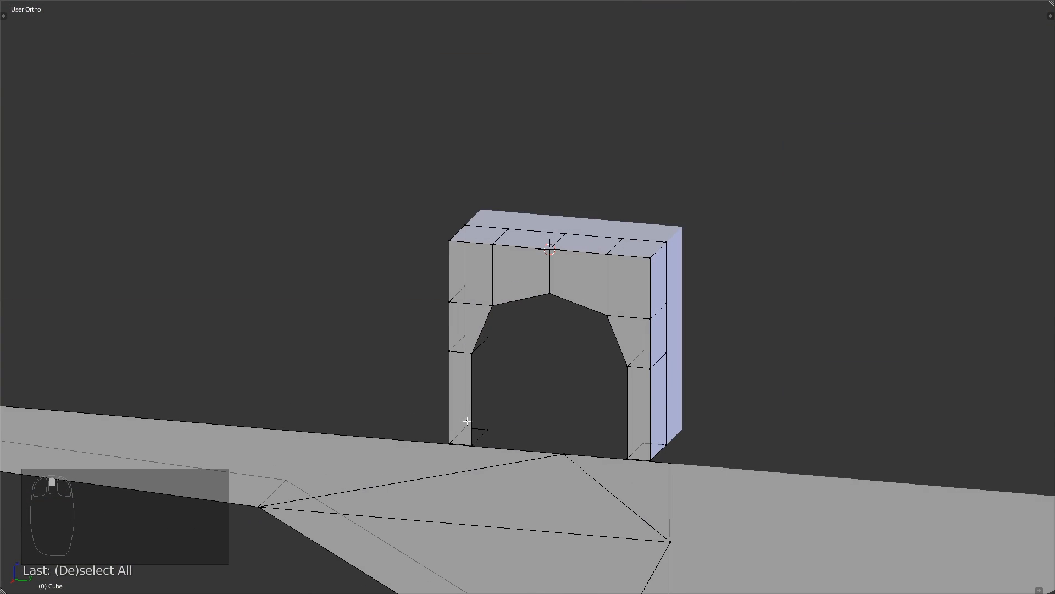
- Build the inner faces of the small arch by extruding its peak edge through the depth and filling the neighbouring gaps
key("f")
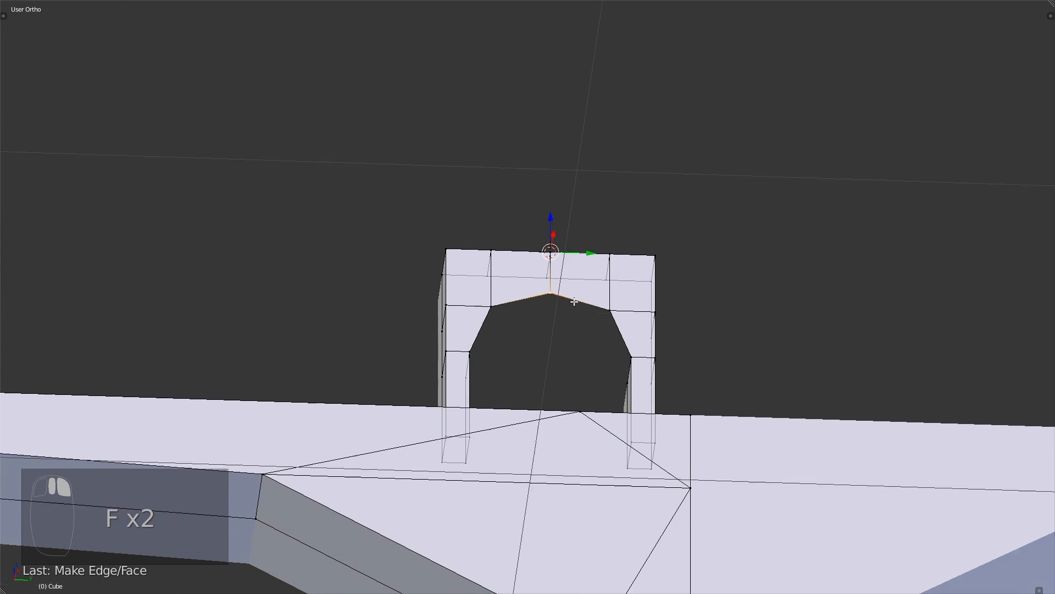
key("e")
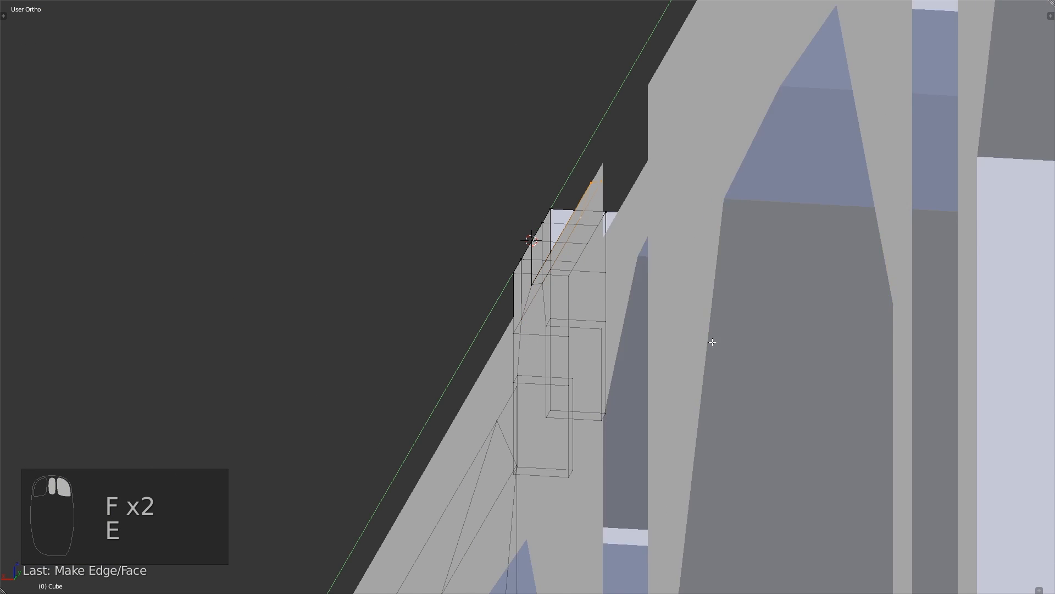
left_click(1023, 383)
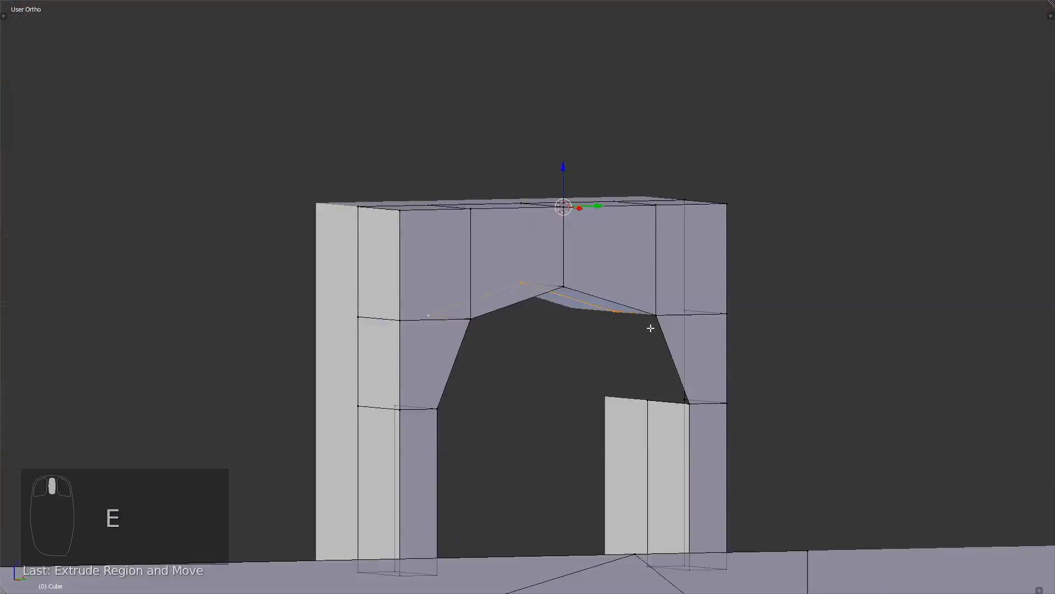
right_click(666, 397)
key("f")
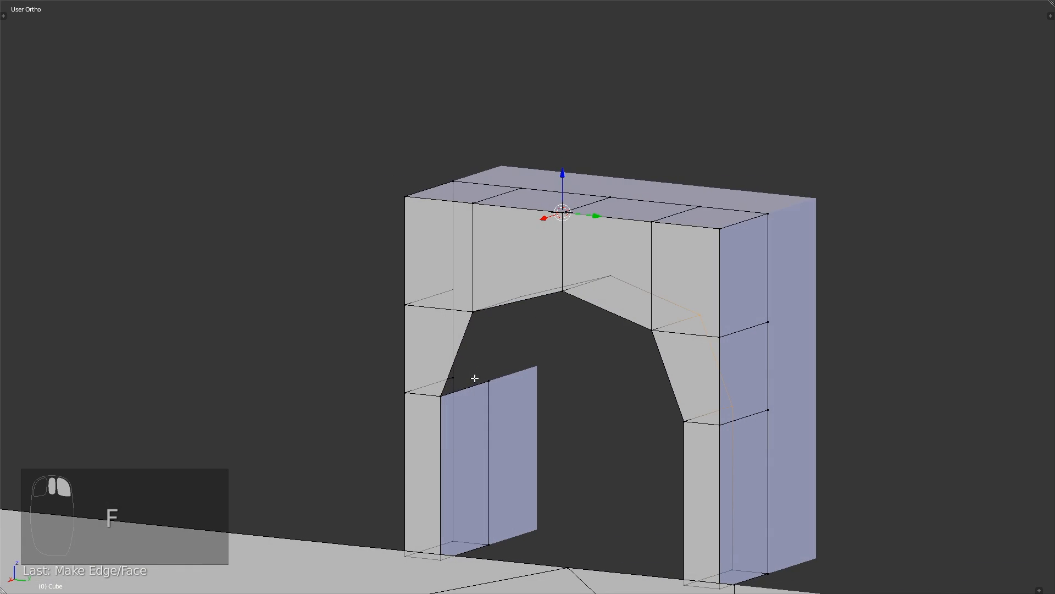
key("f")
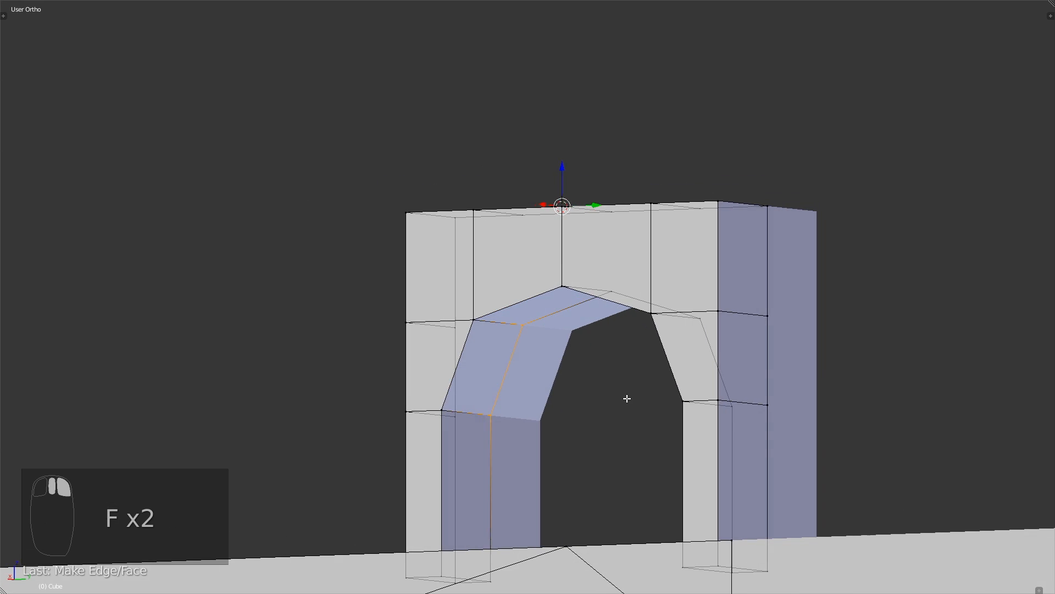
- Clear the selection, save over the existing file, and show the small arch in the right orthographic view
key("a")
key("ctrl+s")
key("KP_3")
key("ctrl+s")
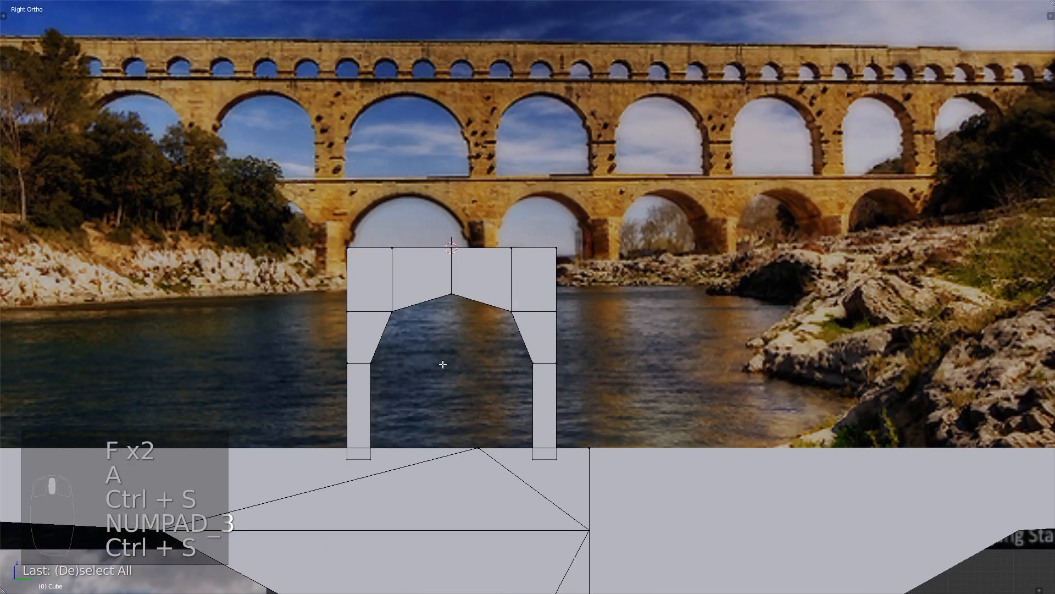
key("ctrl+s")
key("ctrl+comma")
key("ctrl+s")
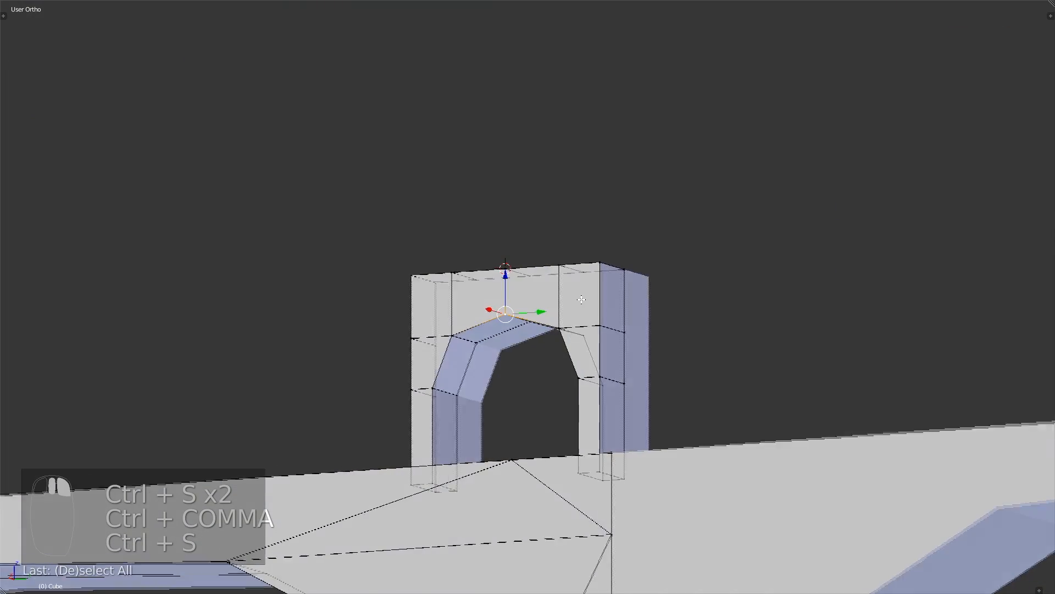
key("ctrl+s")
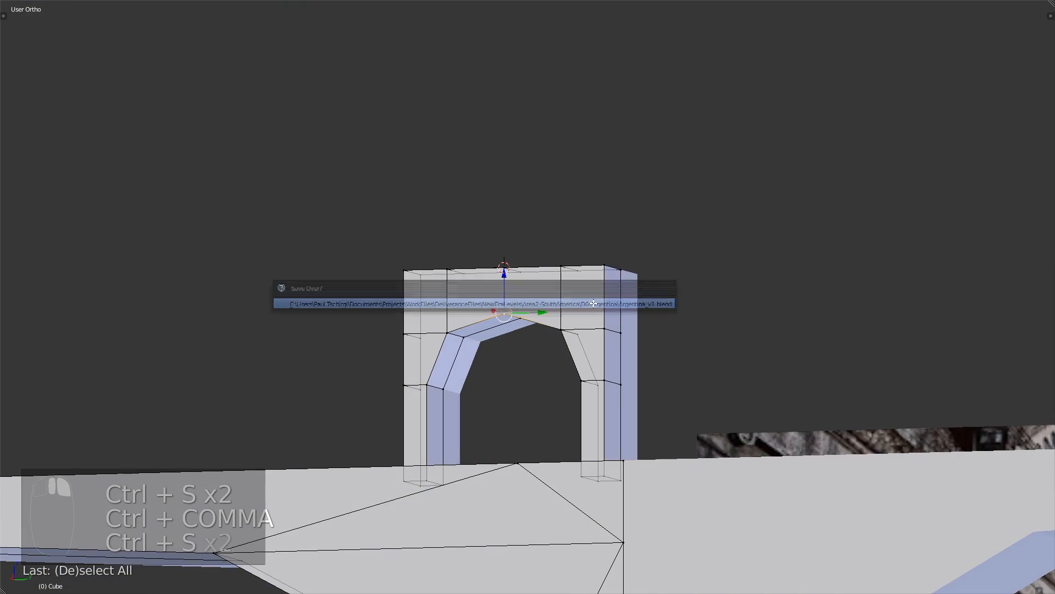
key("KP_3")
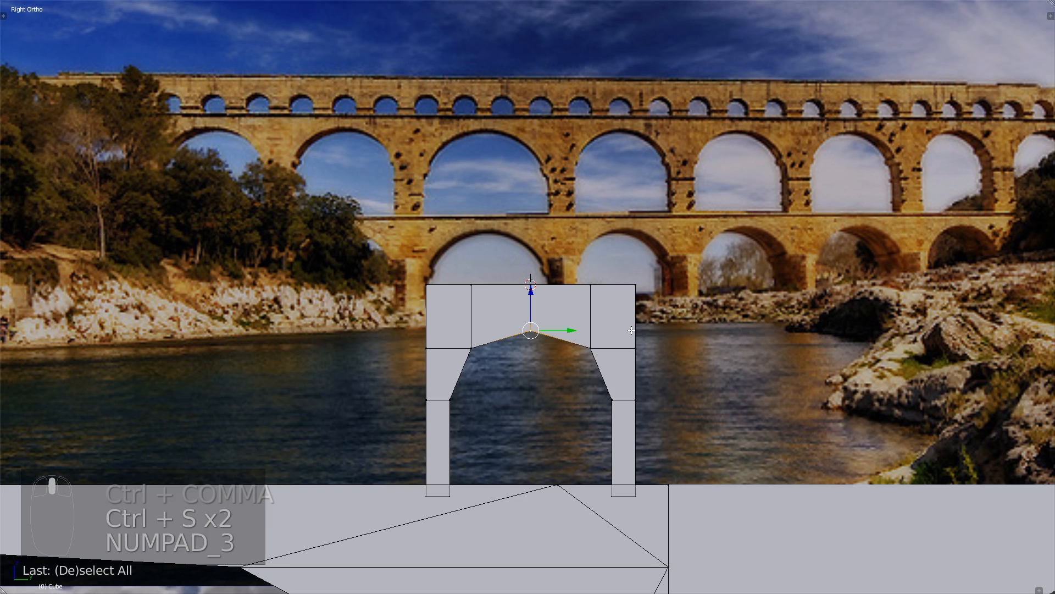
key("ctrl+s")
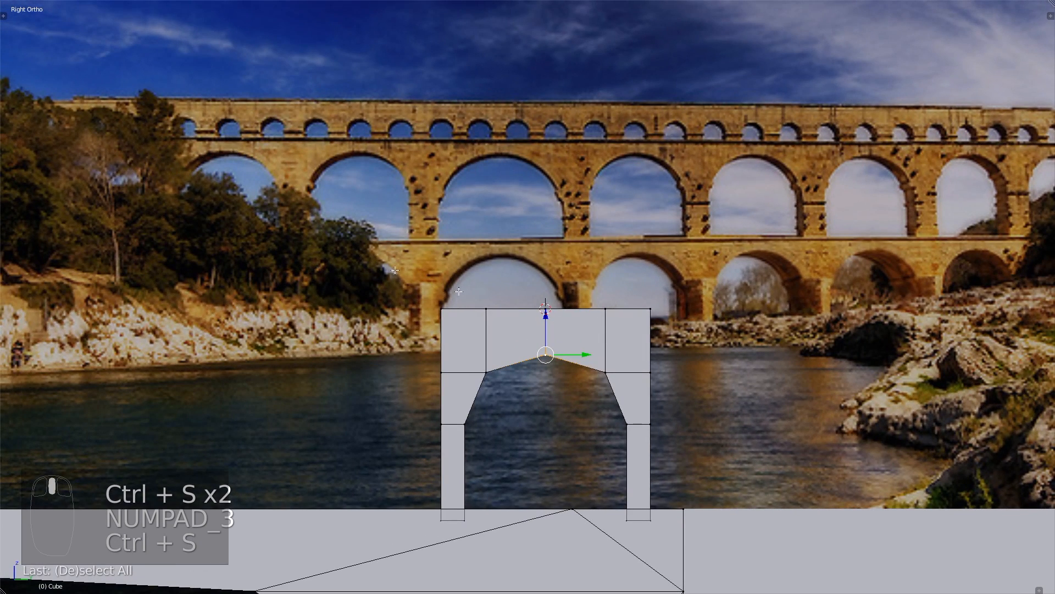
key("b")
left_click_drag(292, 244, 705, 329)
key("g")
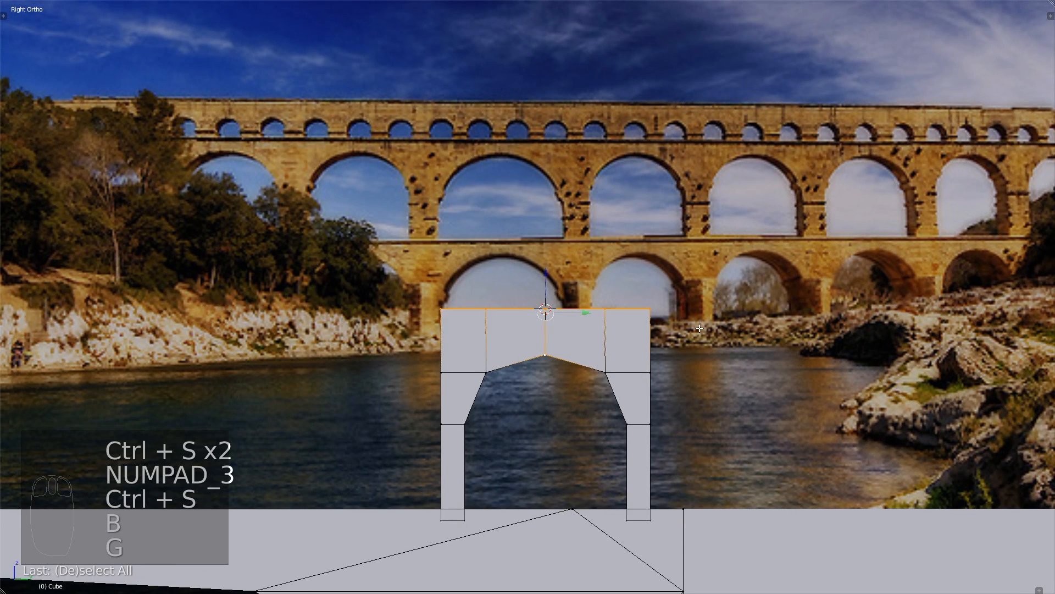
right_click(705, 330)
- Box-select the top row of vertices on the small arch, raise it vertically along Z, and save the file
key("a")
key("b")
left_click_drag(417, 257, 705, 329)
key("g")
middle_click_drag(705, 329, 687, 296)
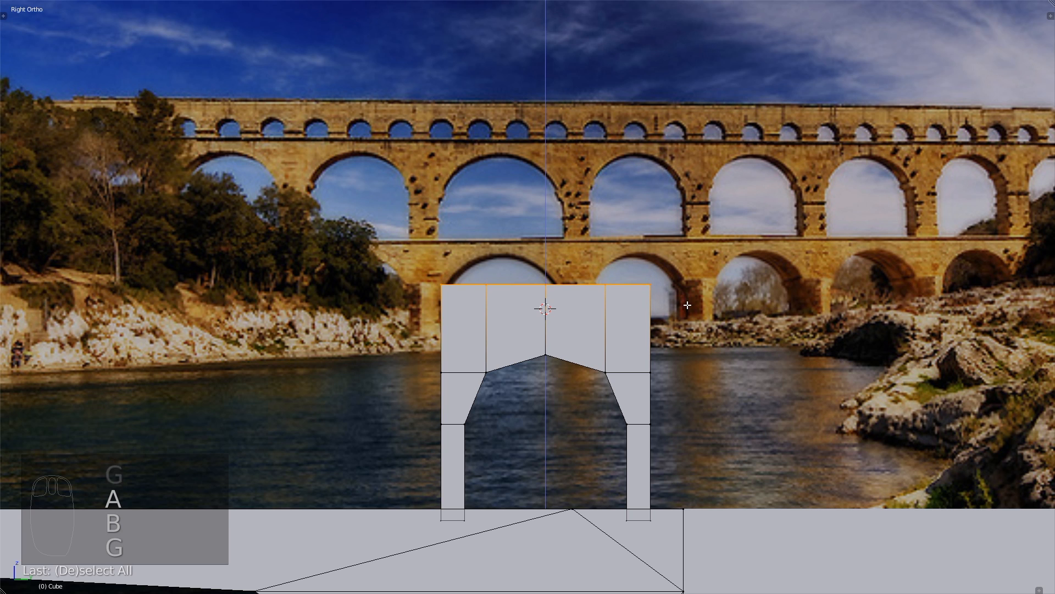
left_click(687, 306)
key("ctrl+s")
left_click(687, 306)
- Switch to face selection, duplicate a top face of the small arch, and place the copy down near the bridge deck
middle_click_drag(562, 433, 570, 354, "shift")
scroll(602, 293, "down", 3)
key("ctrl+Tab")
left_click(563, 382)
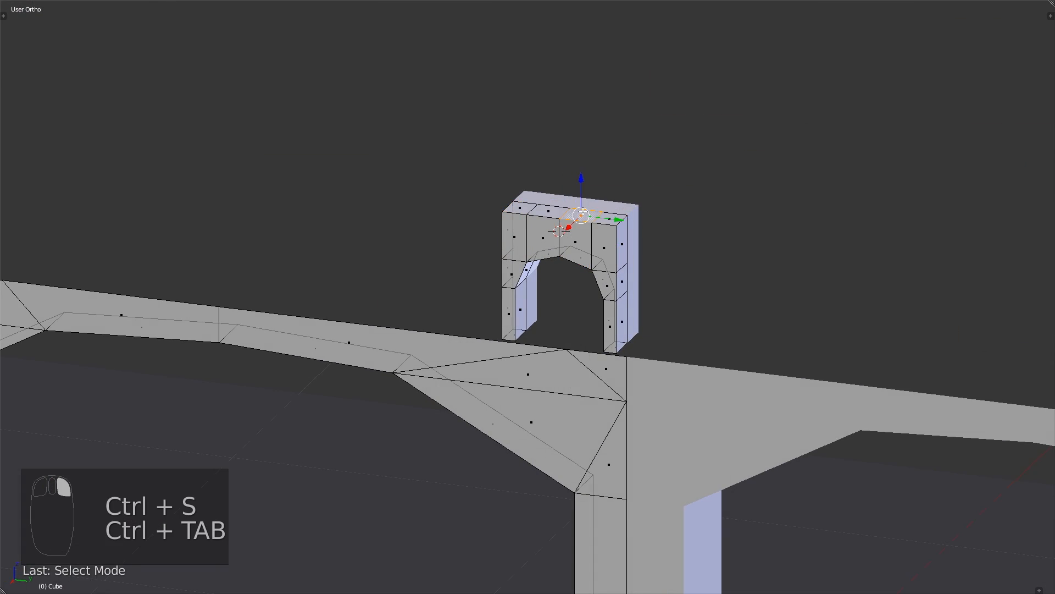
key("shift+d")
left_click(581, 285)
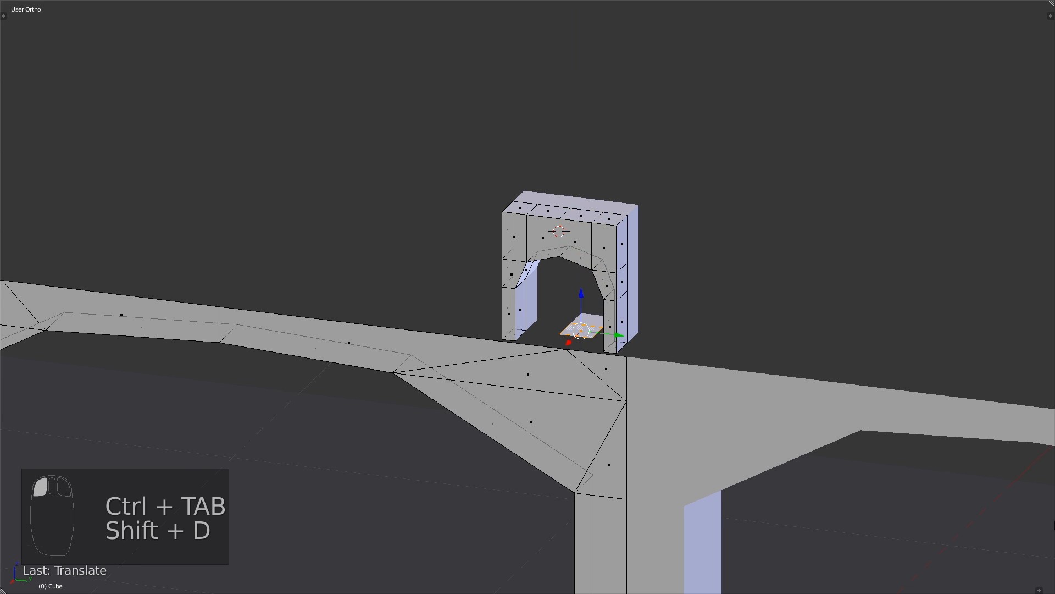
key("n")
key("n")
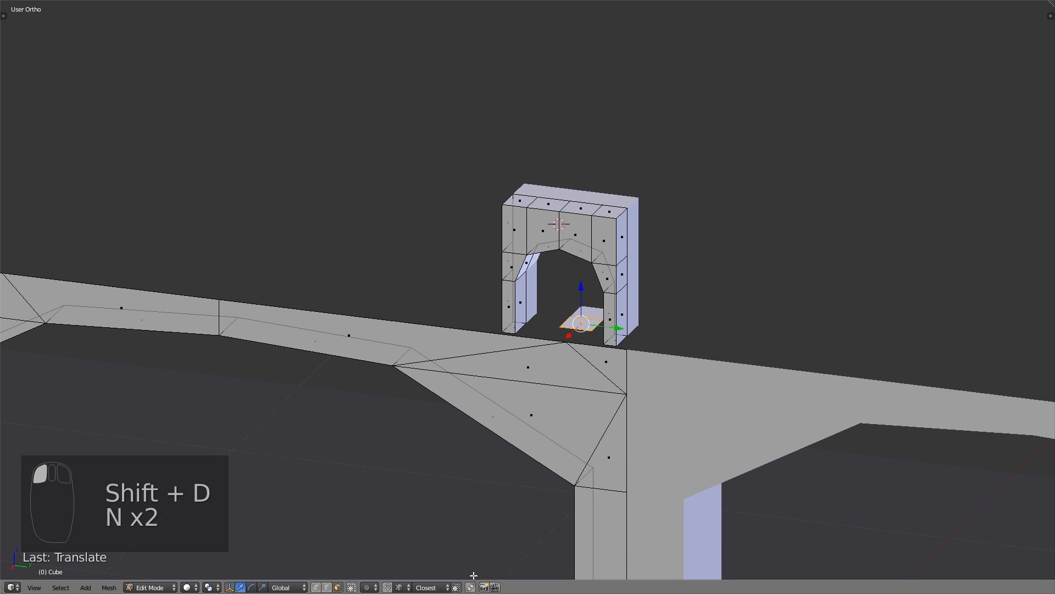
left_click_drag(473, 581, 474, 592)
key("n")
key("n")
- Shift the duplicated face sideways along the deck and stretch it along Y
left_click_drag(584, 311, 611, 316, "shift")
middle_click_drag(612, 316, 639, 357)
left_click_drag(654, 315, 461, 314)
key("s")
middle_click(495, 314)
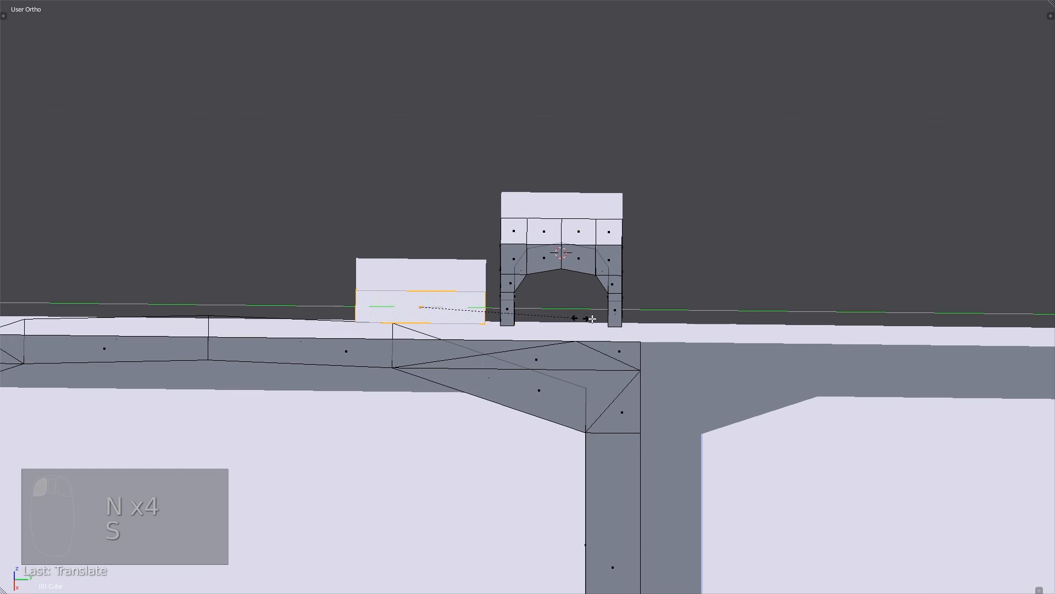
left_click(825, 310)
middle_click_drag(703, 299, 517, 308)
left_click_drag(503, 321, 497, 320)
- In the right orthographic view, align the duplicated face with the deck's top and scale it to roughly one arch bay
key("KP_4")
key("KP_3")
key("g")
middle_click(724, 298)
left_click(723, 298)
scroll(723, 298, "down", 4)
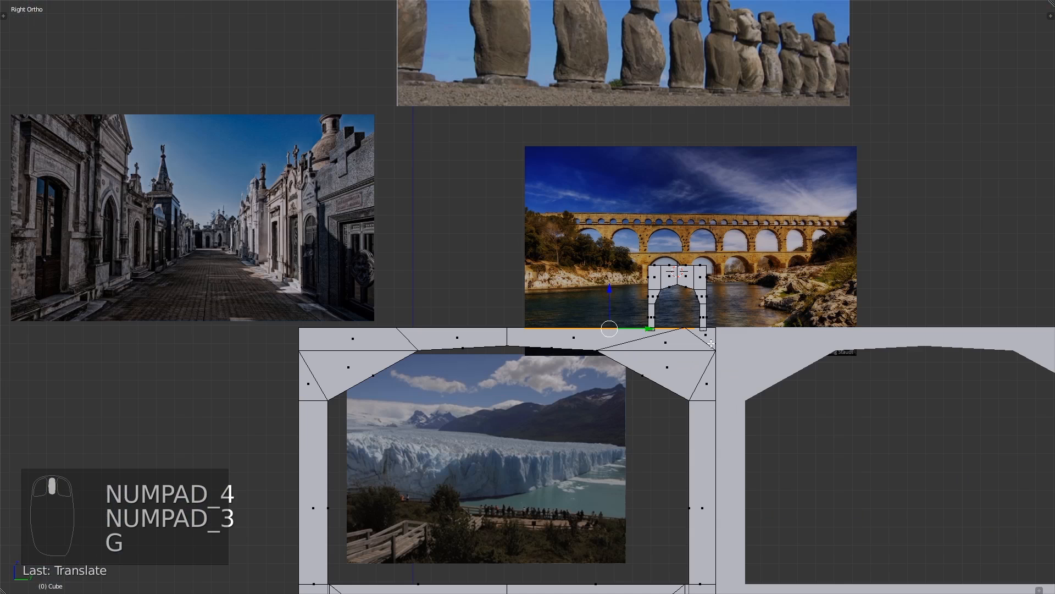
key("s")
left_click(661, 328)
- In wireframe with vertex selection, box-select the deck face's outer-end vertices and move them to the bridge's end edge
key("z")
key("ctrl+Tab")
middle_click_drag(187, 273, 556, 273, "shift")
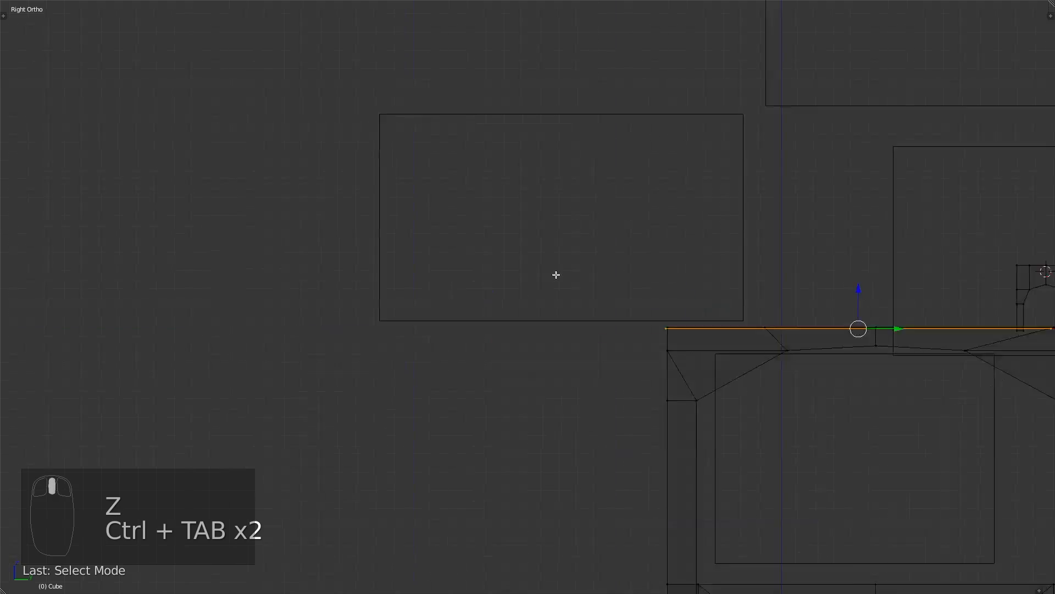
key("a")
key("b")
left_click_drag(641, 305, 694, 350)
scroll(693, 350, "up", 4)
middle_click_drag(807, 361, 468, 299, "shift")
key("g")
left_click(422, 297)
- Box-select the vertices at the deck face's other end and move them to the far edge of the arch bay
scroll(751, 299, "down", 4)
middle_click_drag(751, 300, 339, 311, "shift")
scroll(358, 341, "up", 7)
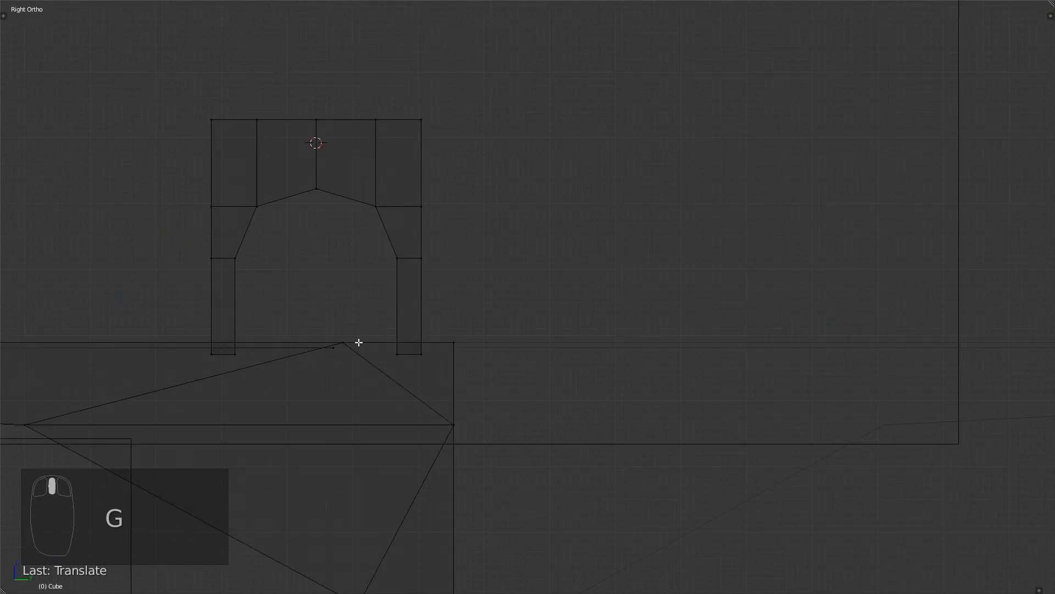
key("a")
key("b")
key("b")
left_click_drag(325, 328, 341, 356)
key("g")
left_click(456, 343)
- Return to face selection and solid shading, and extrude the deck face vertically into a thin slab
mouse_move(456, 343)
middle_mouse_down()
mouse_move(445, 363)
mouse_move(982, 425)
mouse_move(519, 343)
mouse_move(529, 332)
middle_mouse_up()
key("ctrl+Tab")
left_click(445, 385)
key("z")
left_click(519, 343)
key("e")
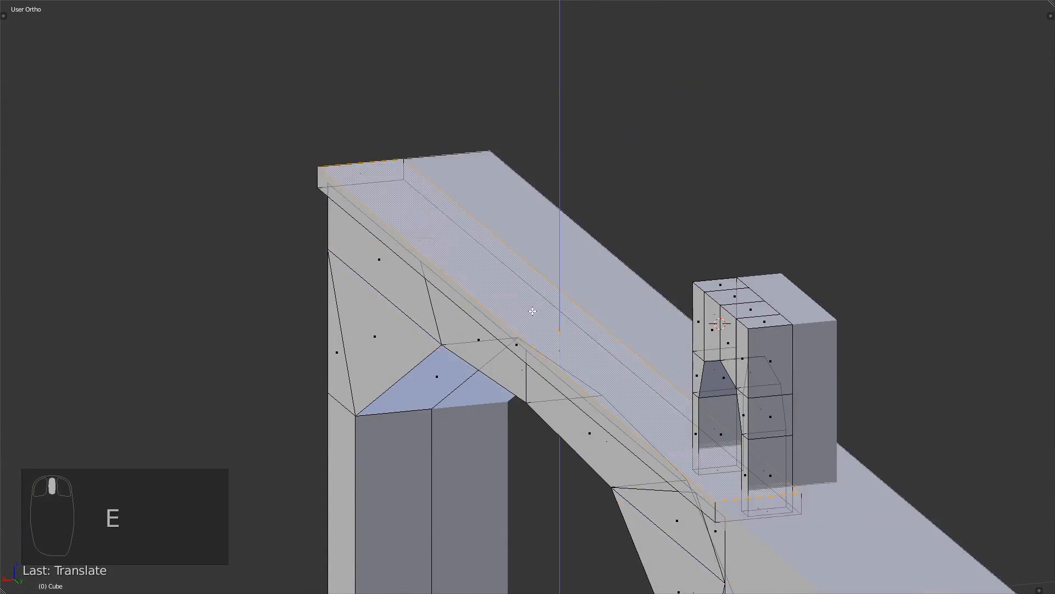
left_click(530, 327)
- Change the mesh selection mode, clear the selection on the deck slab, and save the file
key("ctrl+Tab")
left_click(471, 247)
key("alt+KP_4")
key("alt+KP_4")
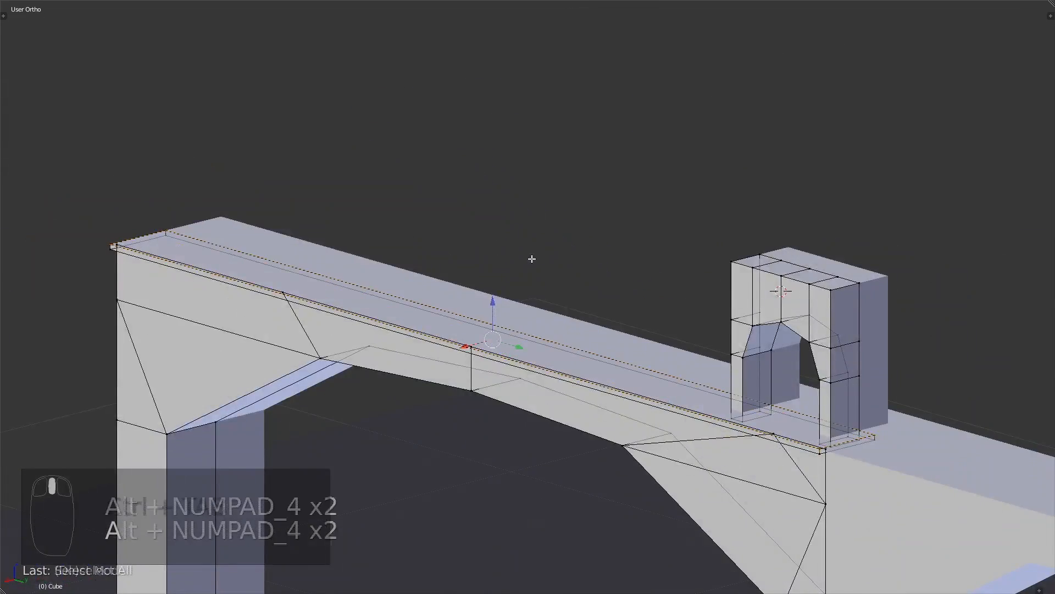
key("a")
key("ctrl+s")
- In wireframe, fill the bottom edge loop of the deck slab with a face and return to solid shading
key("shift+Tab")
key("z")
right_click(850, 451)
key("ctrl+z")
key("f")
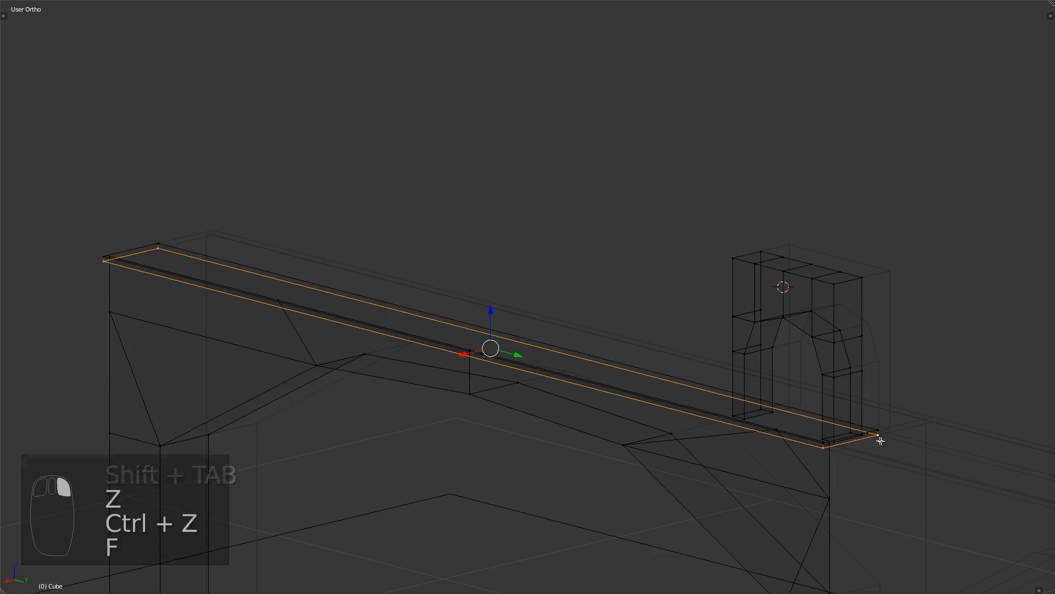
key("z")
left_click(392, 406)
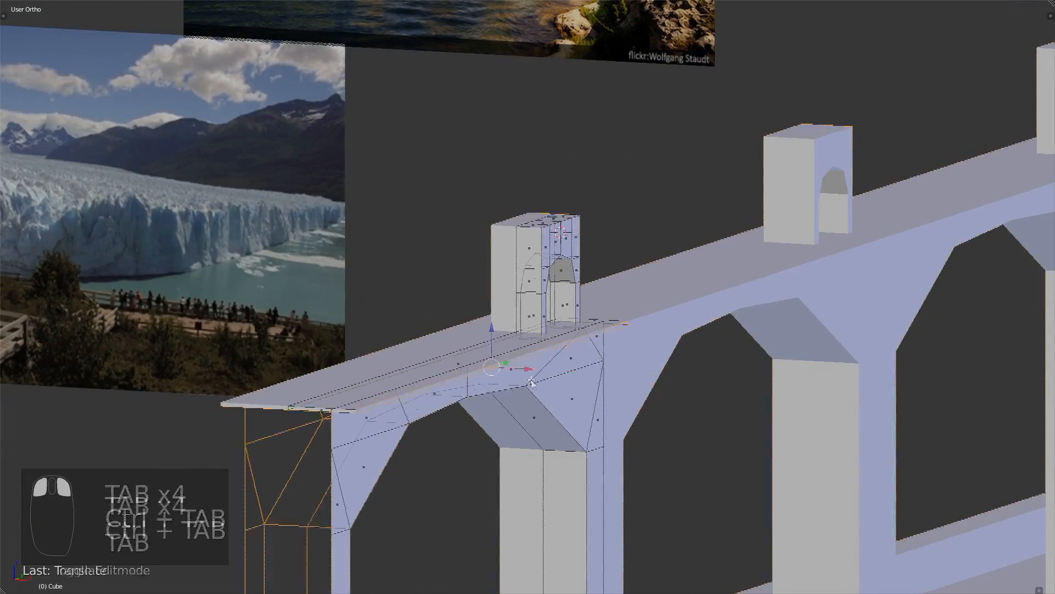
- In the right orthographic view, box-select the deck slab and small arch, raise them slightly along Z, and save
key("ctrl+s")
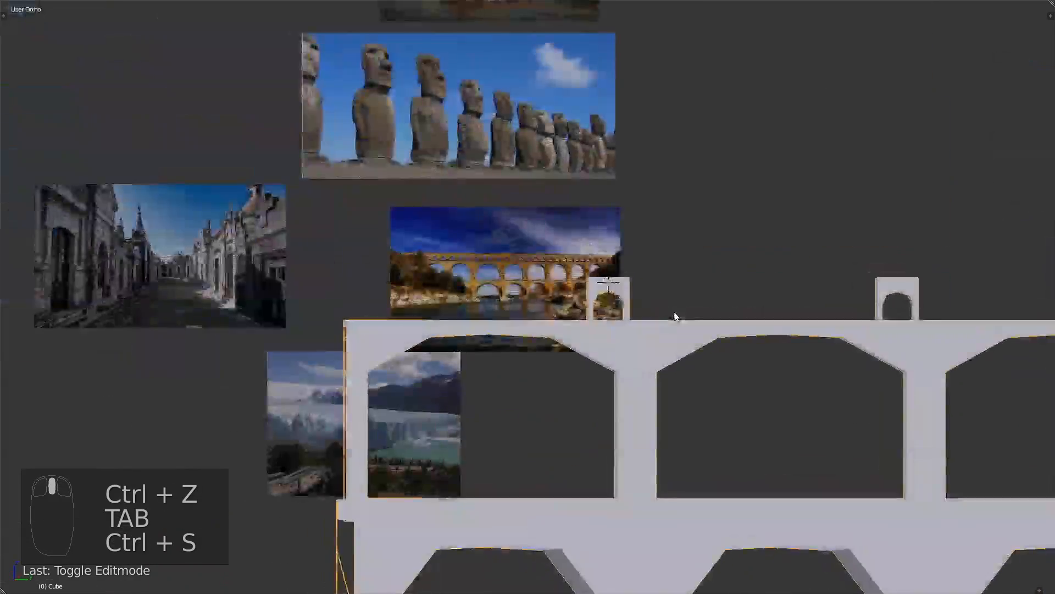
key("KP_1")
key("KP_3")
key("Tab")
key("ctrl+Tab")
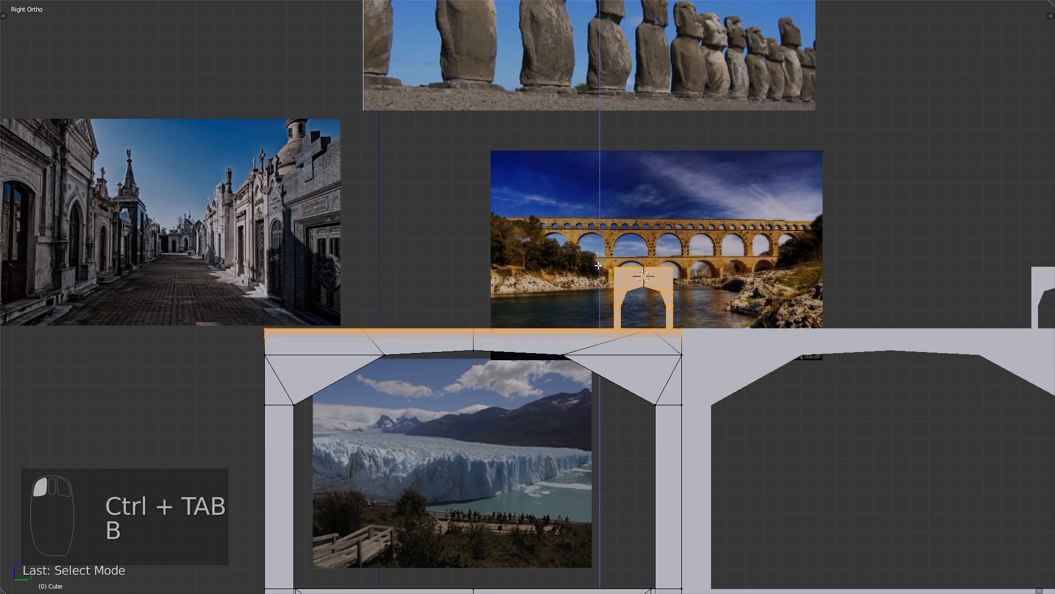
left_click_drag(598, 266, 599, 261)
key("ctrl+s")
middle_click_drag(598, 262, 565, 254, "shift")
key("ctrl+s")
- Select a point on the outer side of the small arch, snap the 3D cursor to it, and leave Edit Mode
scroll(566, 254, "up", 2)
middle_click_drag(565, 297, 648, 302)
right_click(456, 287)
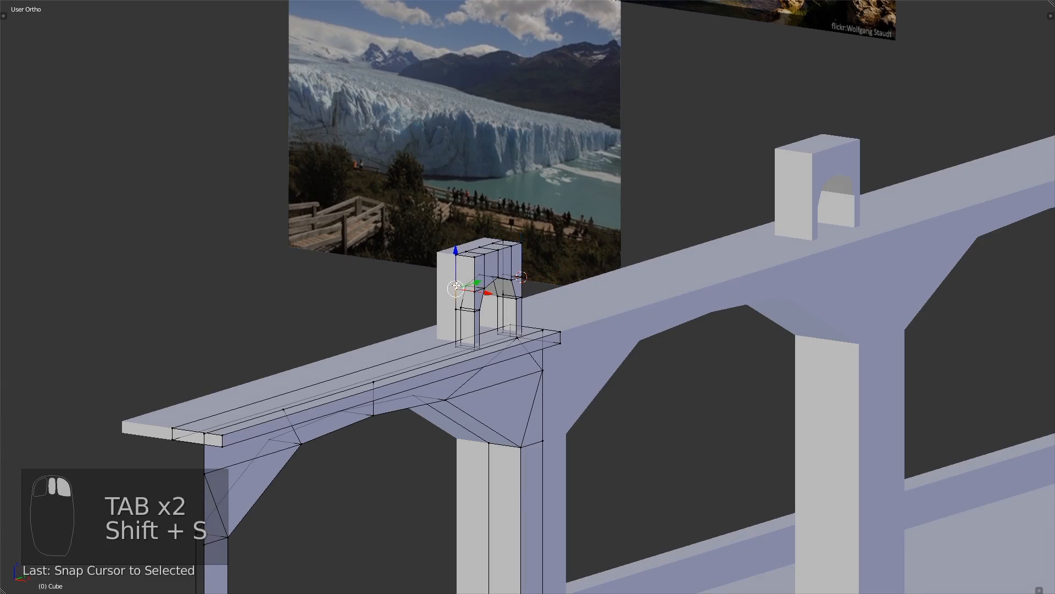
left_click(439, 282)
key("Tab")
- In the right orthographic view, move the row of small arches along the deck to the aqueduct's near end and display it in wireframe
middle_click_drag(468, 282, 525, 228)
key("KP_3")
key("a")
key("a")
key("Tab")
key("g")
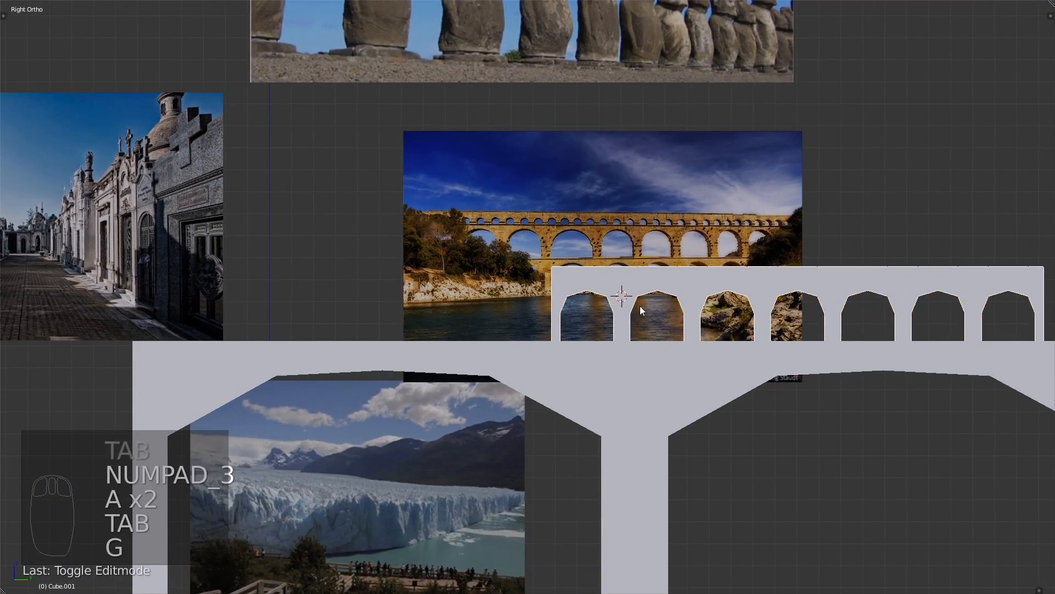
key("Tab")
key("Tab")
key("z")
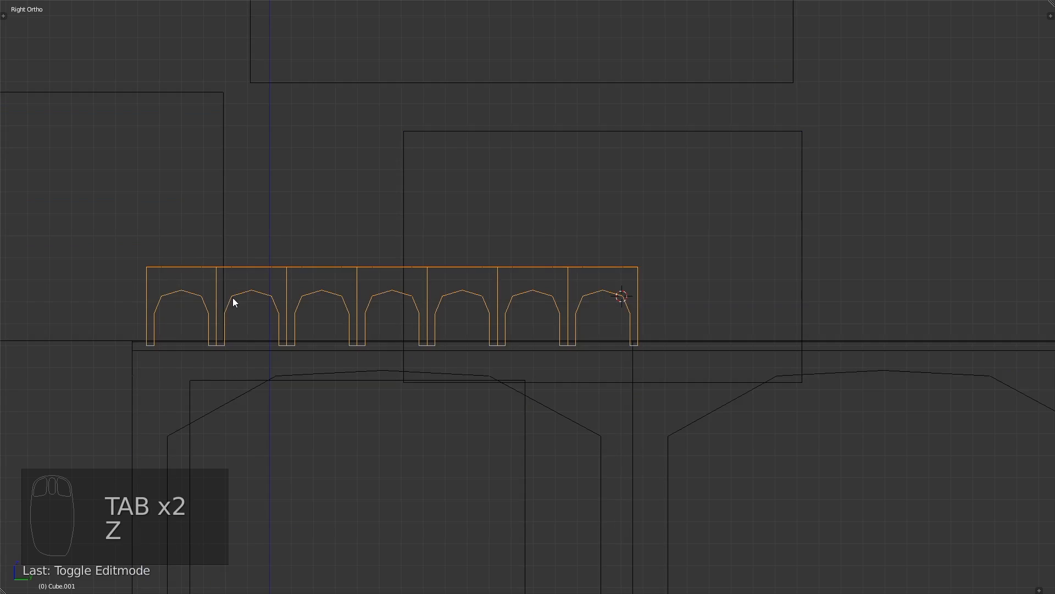
scroll(400, 324, "down", 5)
scroll(574, 222, "up", 8)
- Snap the 3D cursor to the small arch's bottom outer corner and set the arch object's origin there
key("Tab")
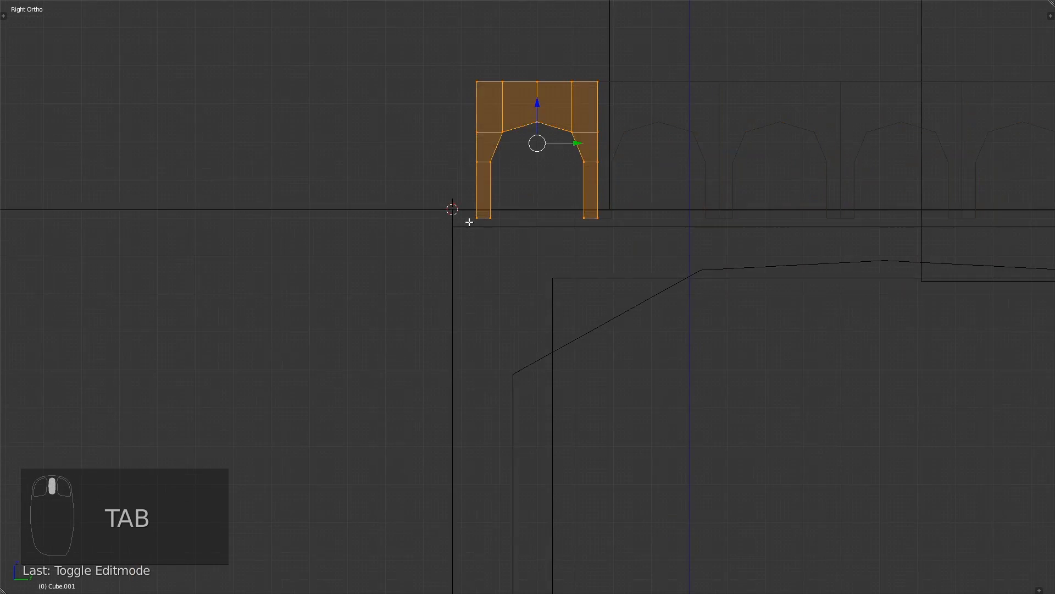
middle_click_drag(469, 222, 528, 272)
right_click(429, 214)
key("shift+s")
left_click(433, 212)
key("Tab")
left_click(429, 235)
key("KP_3")
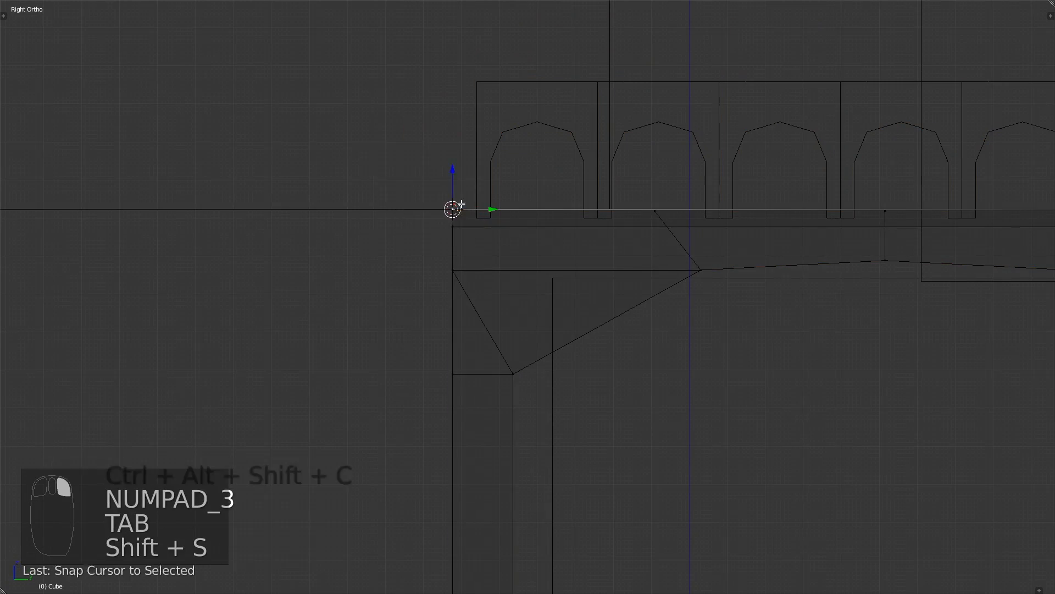
- Snap the 3D cursor to the deck slab's end corner and move the arch row so its start lines up with it
key("Tab")
right_click(480, 168)
middle_click_drag(483, 162, 453, 245, "shift")
key("shift+s")
left_click(422, 296)
scroll(935, 327, "down", 2)
middle_click_drag(934, 328, 424, 357, "shift")
key("Tab")
key("Tab")
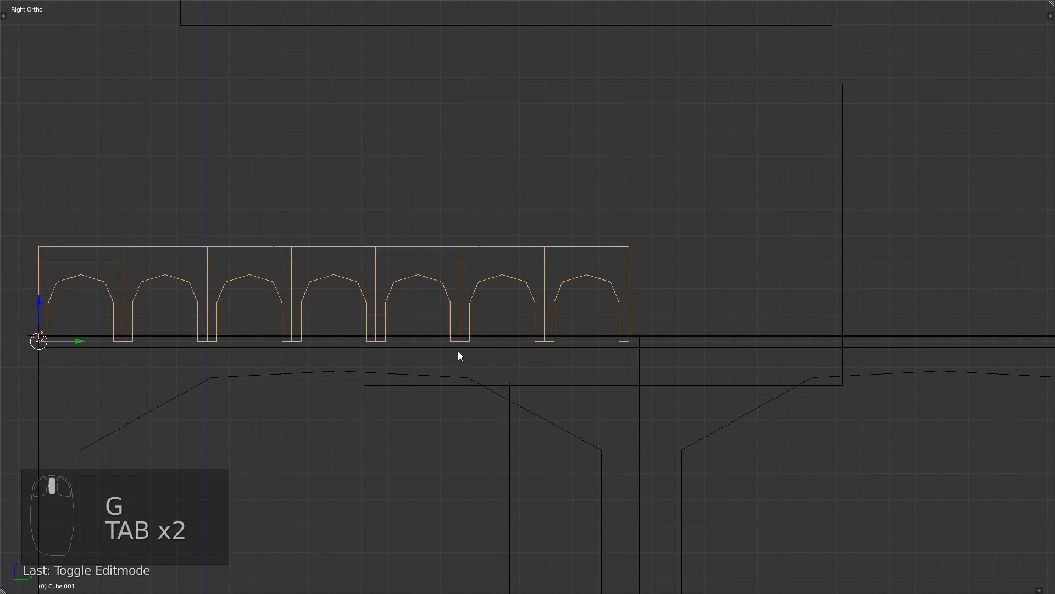
- Scale the arch row from its origin so its far end reaches the end of the first large span
scroll(429, 357, "up", 1)
key("s")
middle_click(601, 352)
left_click(608, 350)
scroll(664, 352, "up", 7)
middle_click_drag(684, 374, 627, 426, "shift")
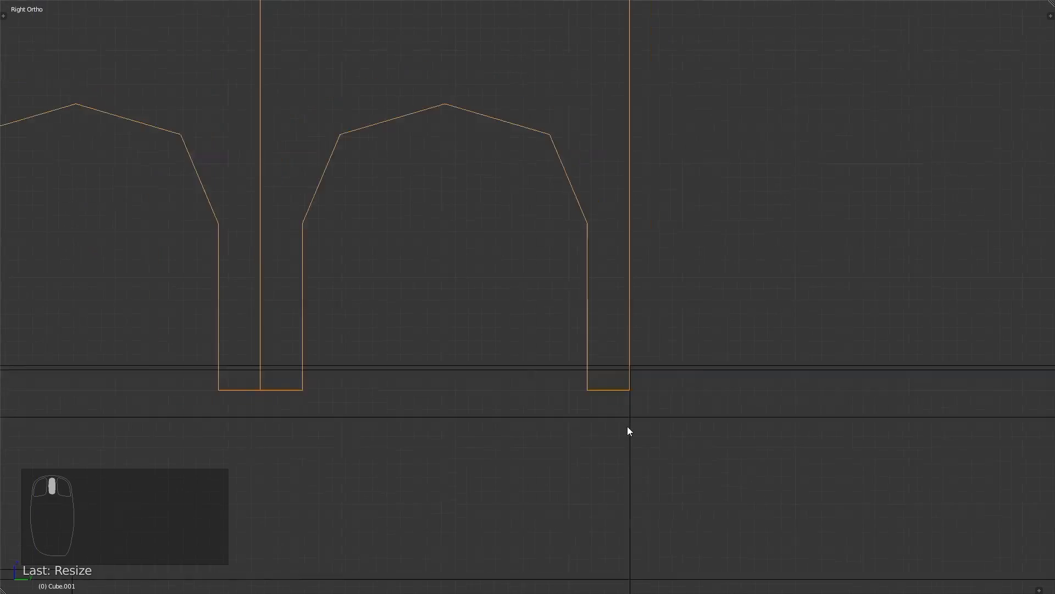
- Fine-tune the arch row's scale against the span boundary and save the file
scroll(628, 427, "down", 10)
middle_click_drag(458, 417, 565, 404, "shift")
scroll(735, 330, "up", 9)
middle_click_drag(821, 353, 486, 332, "shift")
key("ctrl+s")
key("ctrl+s")
left_click(536, 376)
scroll(536, 381, "down", 19)
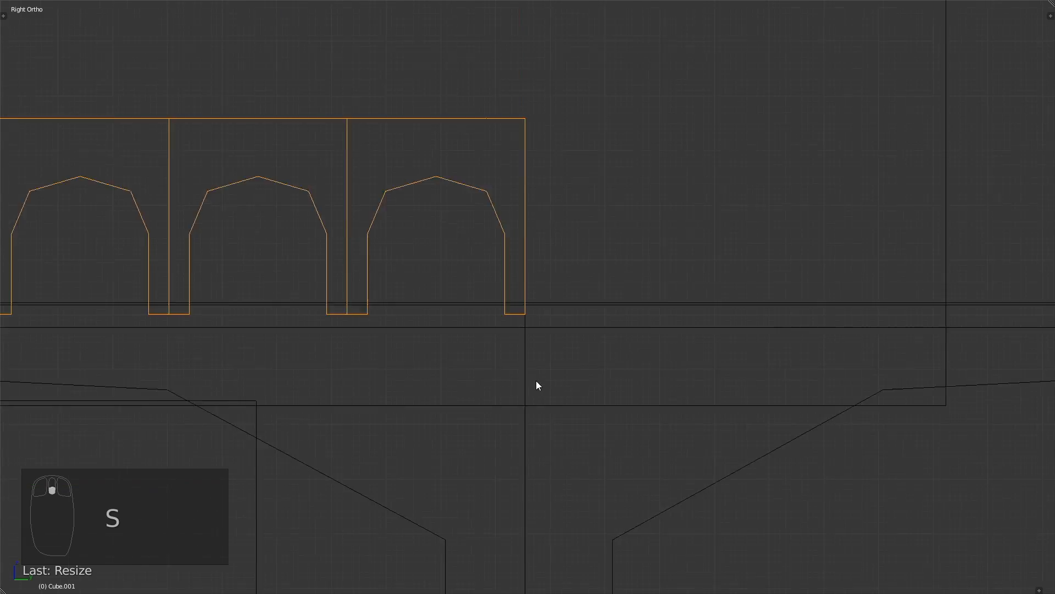
- Apply the arch row's object transform and save the file
middle_click_drag(536, 380, 671, 388, "shift")
key("n")
key("ctrl+s")
key("ctrl+a")
left_click(610, 330)
scroll(612, 321, "up", 2)
key("n")
key("ctrl+s")
- Edit the main aqueduct, box-select the vertices at the span's far end, and shift them slightly to meet the arch row's end
right_click(741, 341)
key("Tab")
key("Tab")
key("Tab")
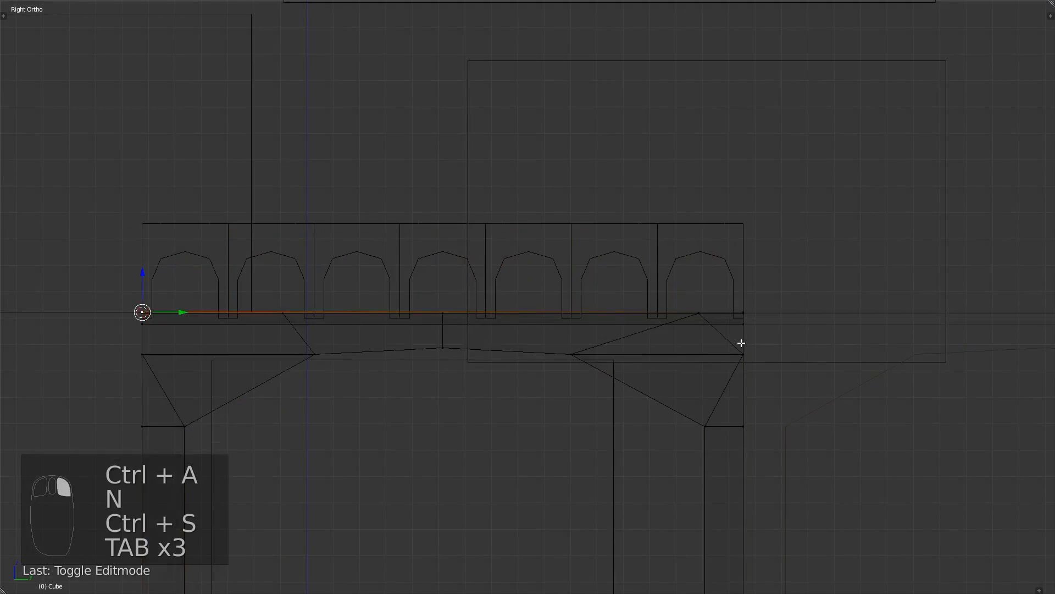
key("a")
scroll(617, 352, "down", 5)
key("b")
left_click_drag(564, 187, 624, 544)
middle_click_drag(611, 326, 574, 389, "shift")
key("g")
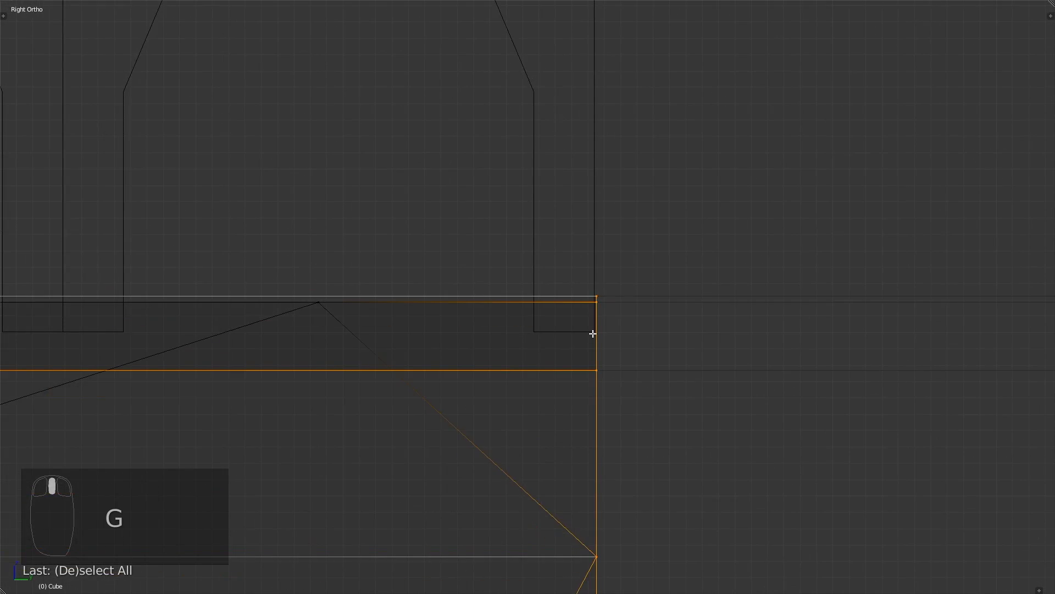
left_click(591, 332)
- Leave Edit Mode, return to solid shading, select the small arch row in the right view, and save the file
scroll(549, 335, "down", 13)
key("Tab")
key("z")
key("ctrl+s")
key("ctrl+s")
middle_click_drag(494, 341, 532, 266)
right_click(533, 267)
key("KP_1")
key("ctrl+s")
key("KP_3")
key("ctrl+s")
scroll(617, 332, "up", 2)
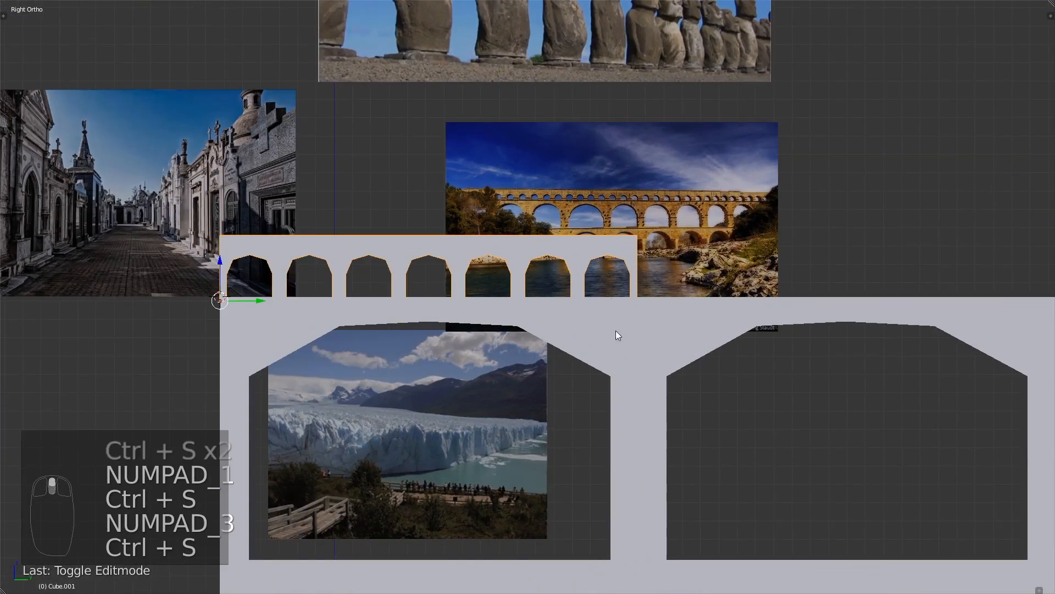
- Box-select the upper vertices of the small arch's opening, lower them slightly along Z, and save
key("Tab")
scroll(618, 332, "up", 2)
key("a")
key("a")
key("alt+KP_2")
key("alt+KP_2")
key("b")
key("b")
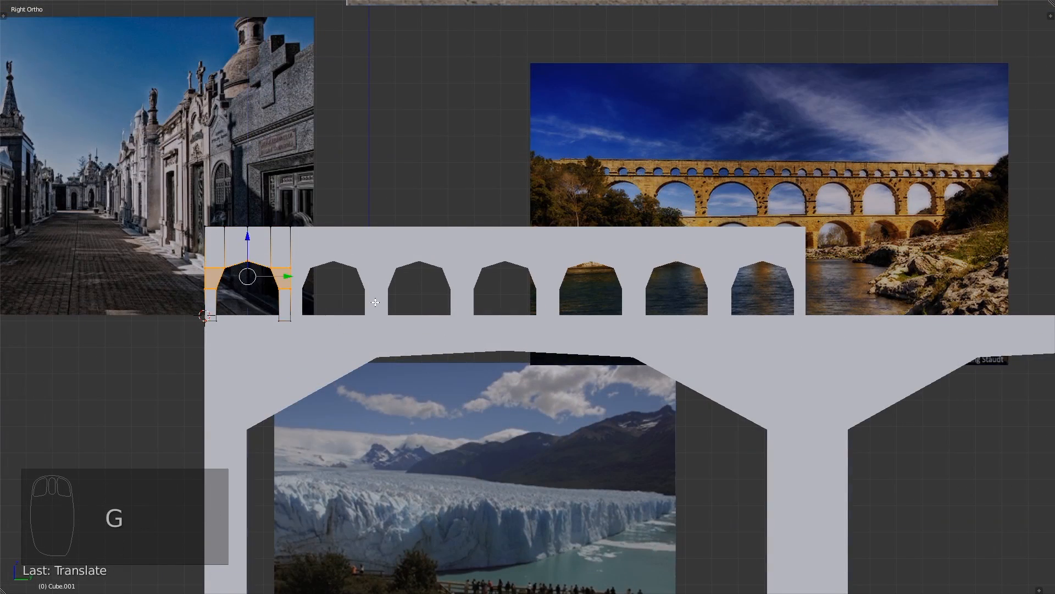
key("ctrl+s")
- In face selection mode, select and delete the side faces closing the small arch's ends, and save the file
middle_click_drag(376, 301, 687, 352)
scroll(599, 318, "up", 3)
key("ctrl+Tab")
left_click(510, 331)
scroll(634, 317, "up", 4)
right_click(306, 324)
right_click(308, 283, "shift")
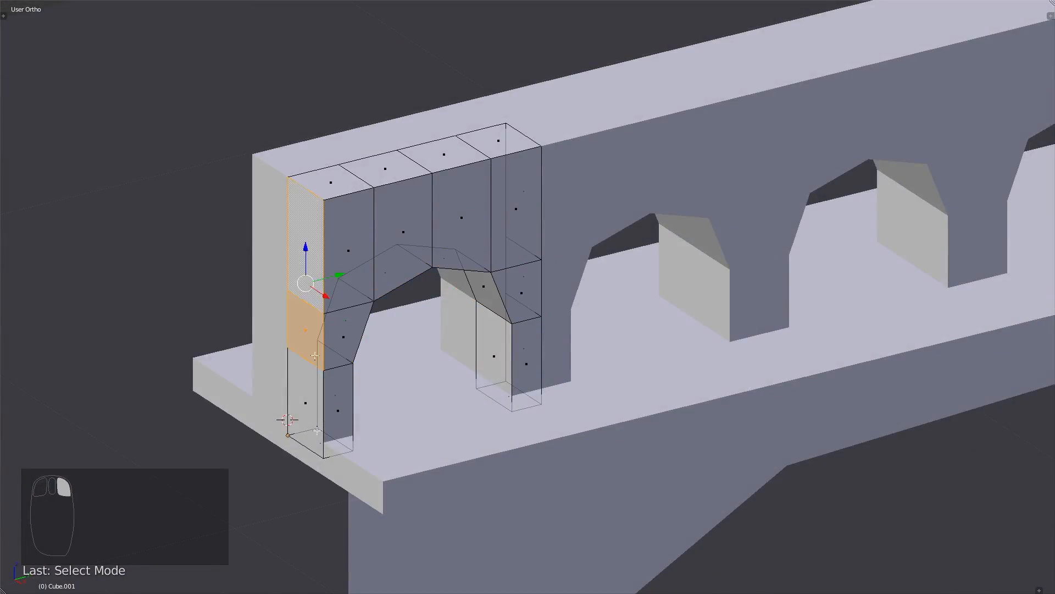
right_click(310, 385, "shift")
middle_click_drag(607, 302, 570, 321)
right_click(570, 321, "shift")
key("alt+x")
scroll(589, 224, "down", 8)
key("ctrl+s")
- Reopen the small arch for editing in edge selection mode and mark the front edge loop of its opening as a seam
key("Tab")
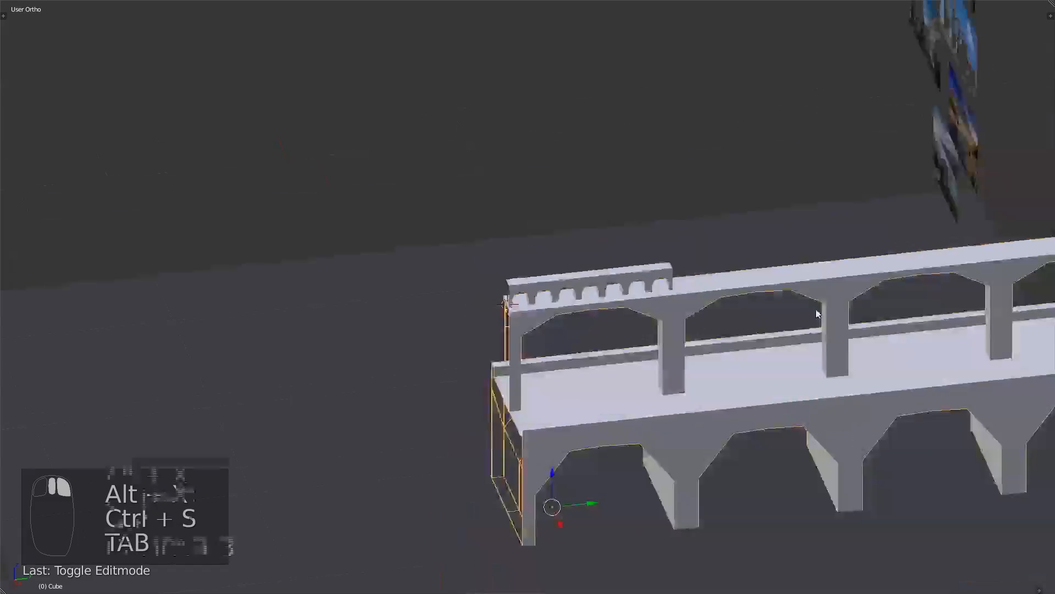
key("KP_3")
key("ctrl+s")
scroll(565, 285, "up", 3)
right_click(571, 242)
scroll(572, 247, "up", 3)
key("Tab")
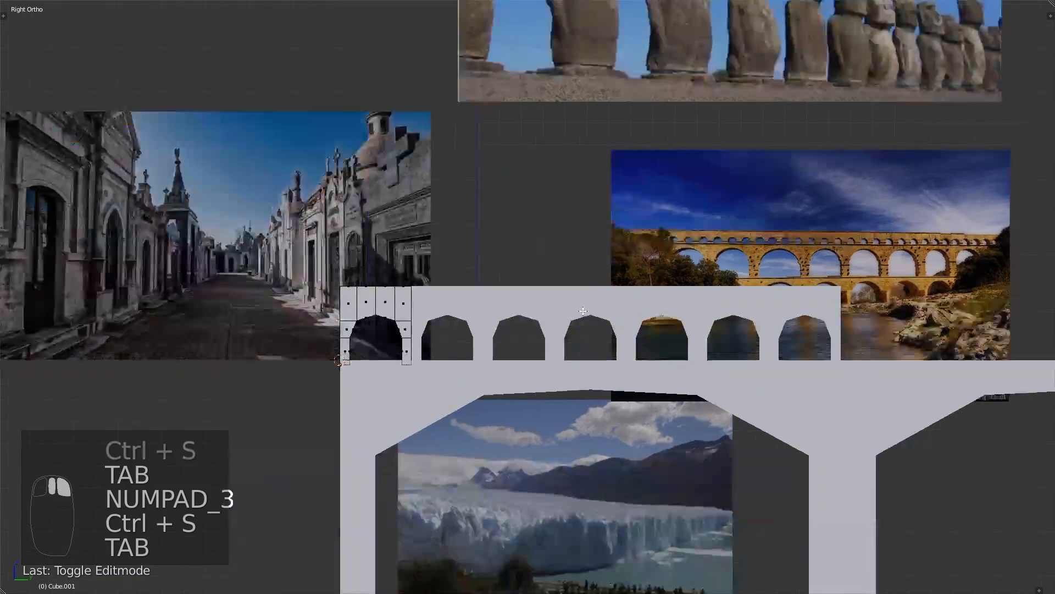
scroll(660, 264, "up", 3)
key("ctrl+Tab")
left_click(693, 242)
middle_click_drag(693, 242, 555, 308)
scroll(579, 256, "up", 3)
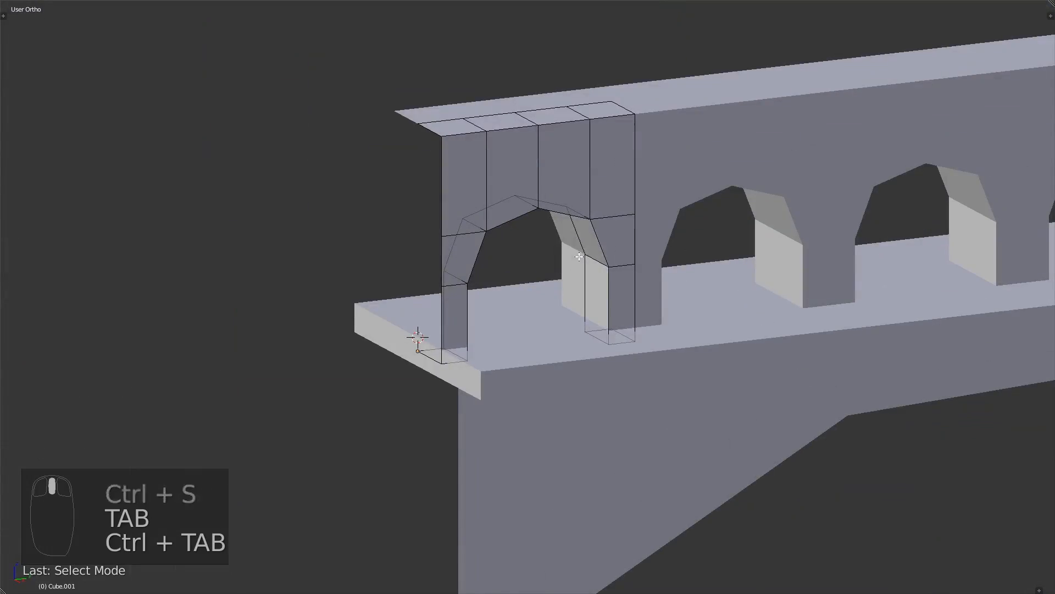
key("ctrl+e")
left_click(526, 303)
- Mark the front top edge of the small arch as a seam, clear the selection, save, and leave Edit Mode
key("z")
middle_click_drag(527, 303, 577, 326)
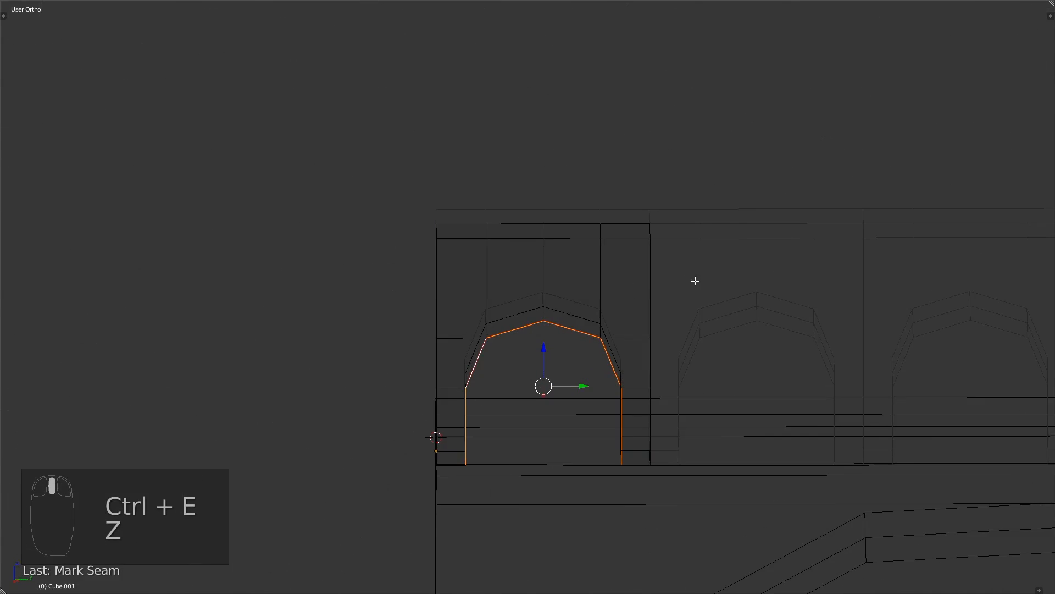
key("z")
middle_click_drag(696, 280, 597, 251)
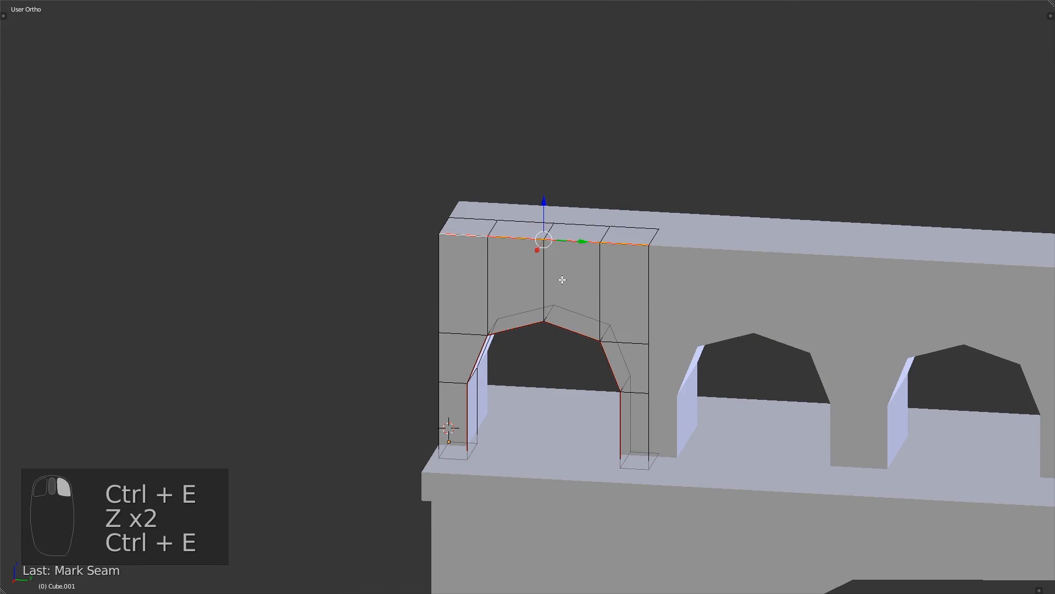
key("a")
scroll(562, 280, "down", 4)
key("ctrl+s")
left_click(654, 327)
key("Tab")
- Select the main aqueduct and open its mesh for editing in solid shading
middle_click_drag(681, 440, 630, 413, "shift")
right_click(575, 299)
key("Tab")
key("a")
key("a")
key("a")
middle_click_drag(598, 332, 515, 233)
key("Tab")
scroll(631, 324, "down", 2)
key("Tab")
key("z")
key("z")
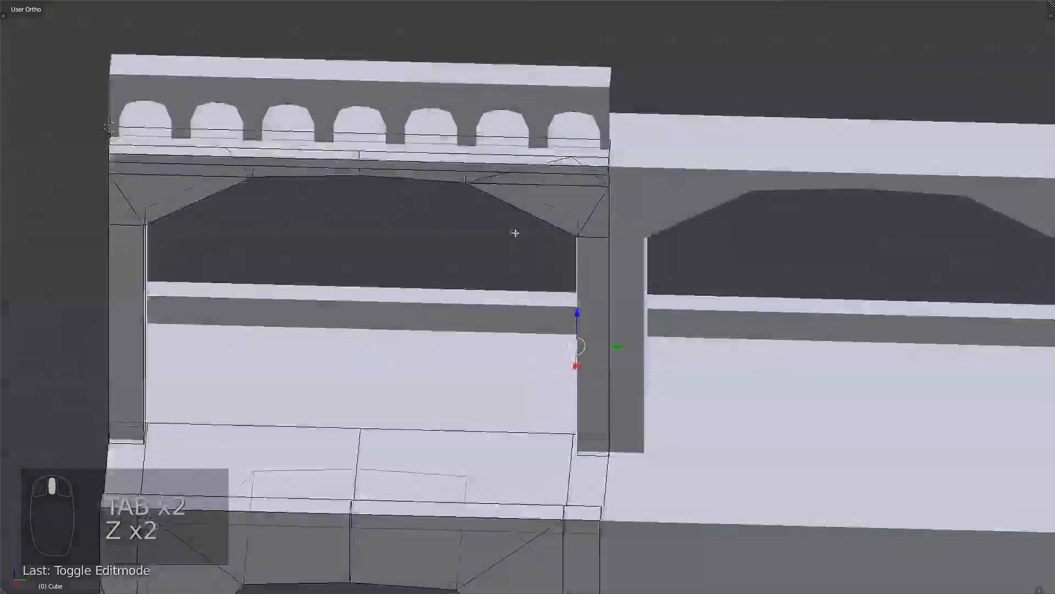
- Mark the front edge loop of the upper-tier large arch opening as a seam, clear the selection, and save
middle_click_drag(228, 198, 449, 265)
middle_click_drag(626, 272, 642, 255)
key("ctrl+s")
key("ctrl+s")
right_click(497, 247)
key("ctrl+s")
key("ctrl+s")
right_click(664, 215)
key("KP_3")
key("ctrl+s")
left_click(664, 216)
key("a")
scroll(662, 223, "down", 3)
key("ctrl+s")
left_click(662, 231)
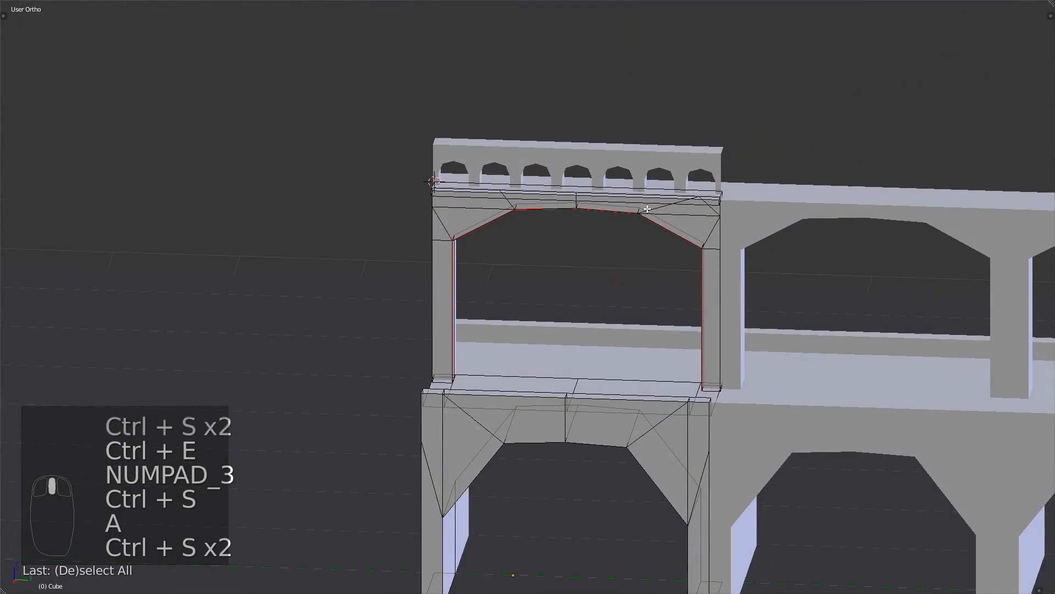
- In face selection mode, select the deck slab's top face and try moving it
middle_click_drag(647, 209, 583, 308, "shift")
scroll(603, 235, "up", 4)
scroll(565, 295, "up", 2)
middle_click_drag(583, 308, 561, 285)
scroll(561, 285, "up", 2)
key("ctrl+Tab")
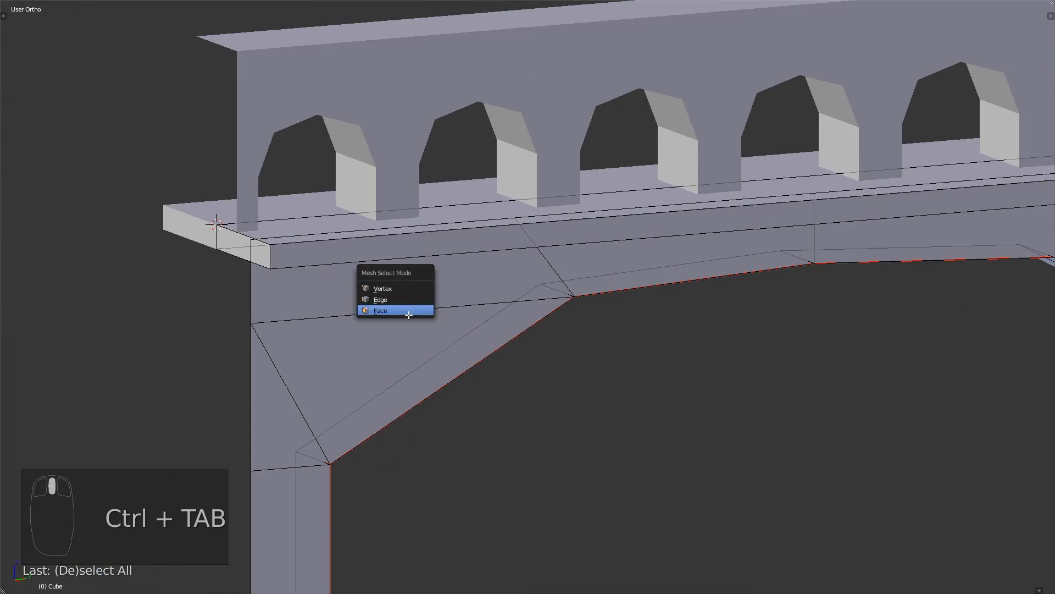
middle_click_drag(418, 296, 442, 309)
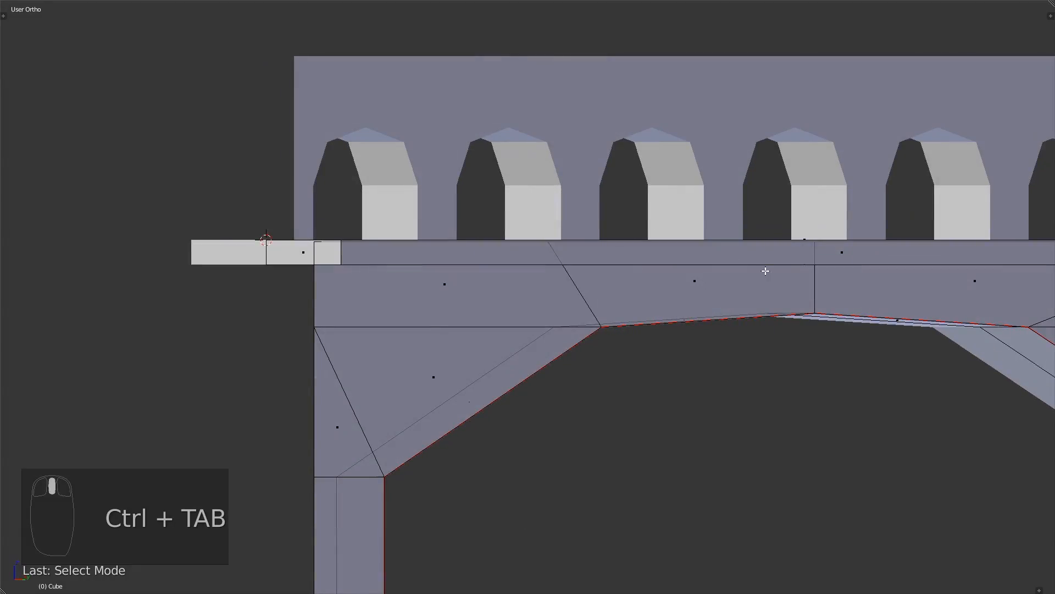
right_click(766, 271)
middle_click_drag(766, 271, 810, 267)
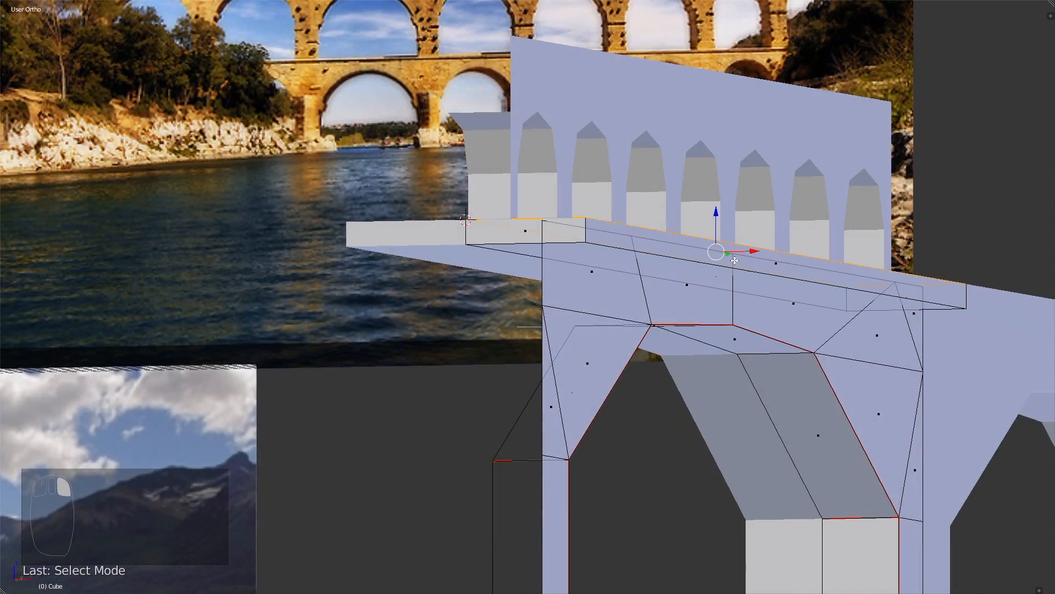
mouse_move(735, 261)
middle_mouse_down()
mouse_move(730, 271)
mouse_move(747, 268)
middle_mouse_up()
key("g")
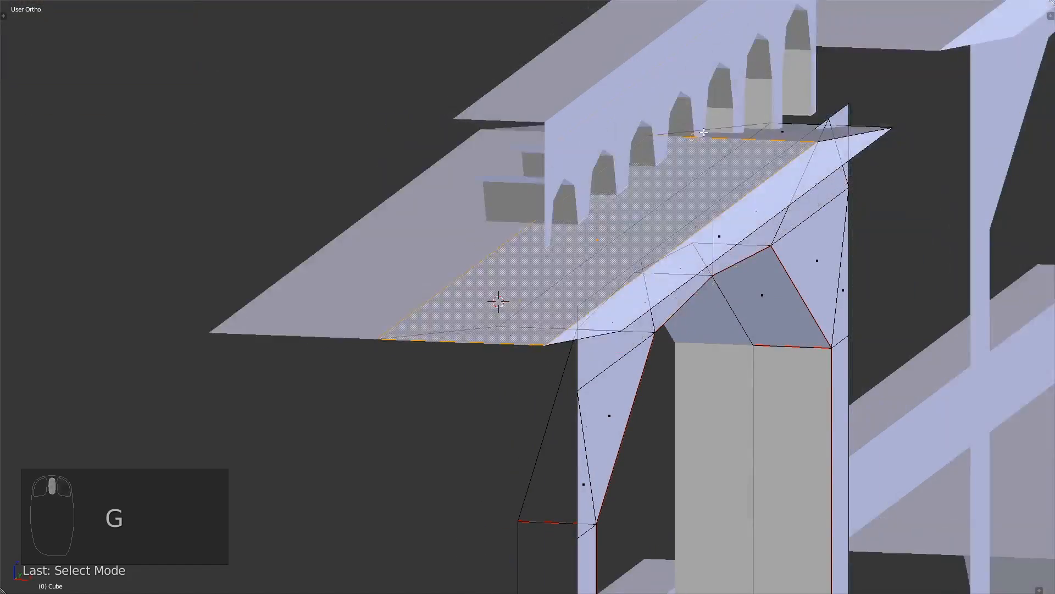
right_click(705, 133)
middle_click_drag(606, 278, 418, 269)
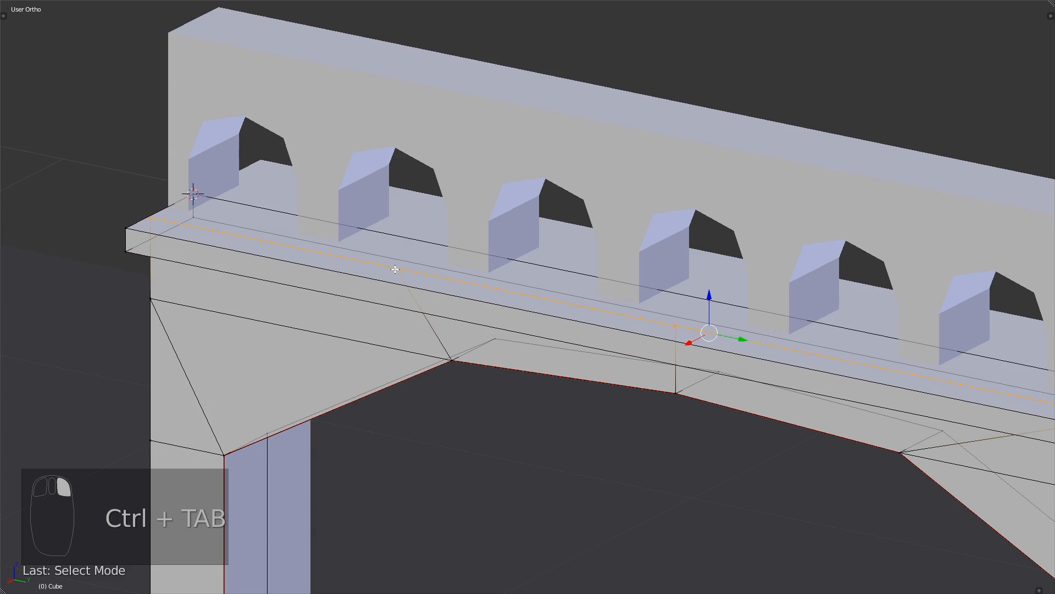
- Nudge the deck slab's selected top face vertically to meet the base of the small arches, and save
scroll(395, 270, "down", 4)
middle_click_drag(753, 317, 770, 300)
key("KP_3")
scroll(682, 256, "up", 2)
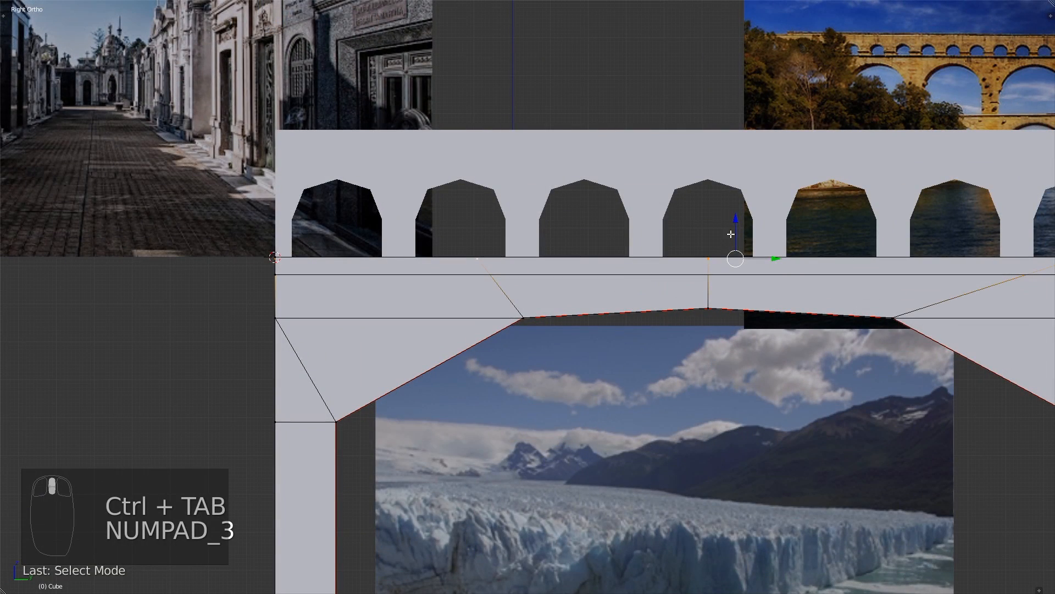
left_click_drag(734, 235, 733, 236)
middle_click_drag(734, 236, 765, 257)
scroll(670, 296, "down", 5)
key("ctrl+s")
- Examine how the arch tiers and deck line up in perspective and side views, saving the file
middle_click_drag(697, 304, 603, 292)
key("ctrl+s")
scroll(666, 305, "up", 2)
key("ctrl+s")
key("ctrl+s")
left_click(581, 285)
key("KP_3")
key("ctrl+s")
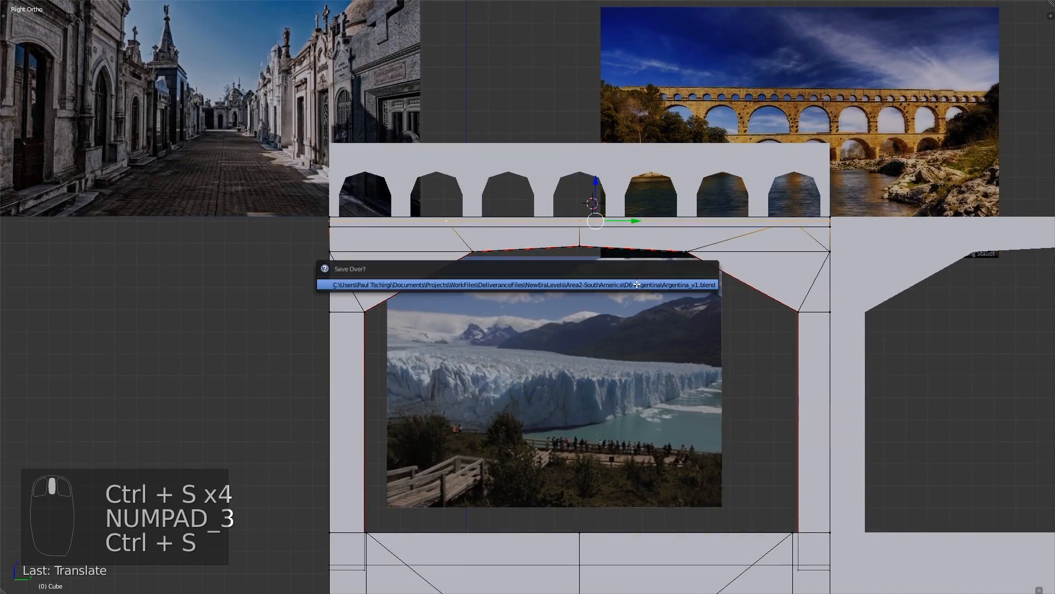
key("ctrl+s")
middle_click_drag(729, 440, 681, 308)
scroll(681, 309, "down", 2)
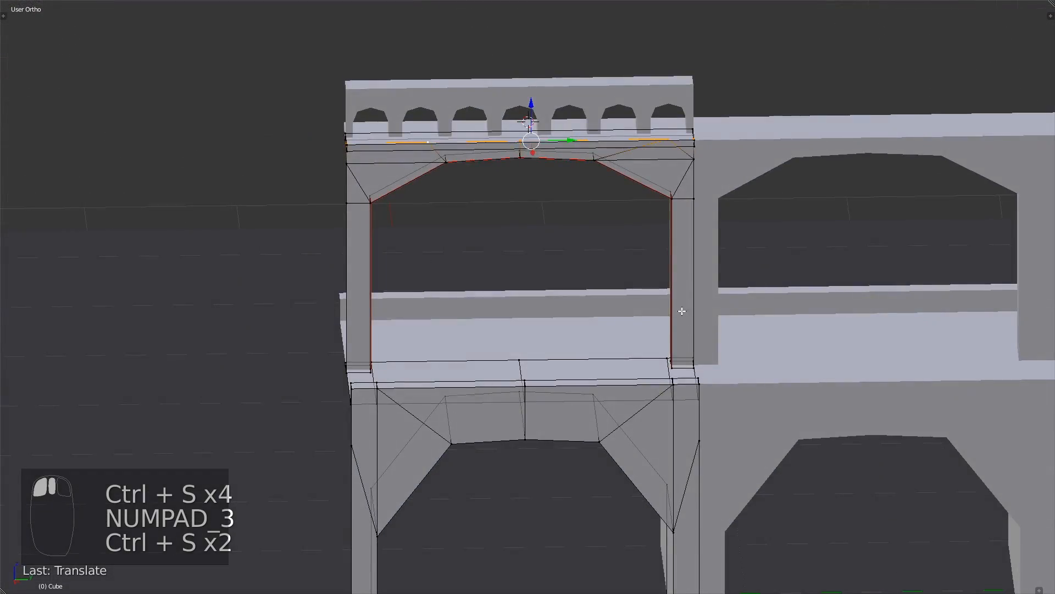
key("ctrl+s")
key("KP_3")
key("ctrl+s")
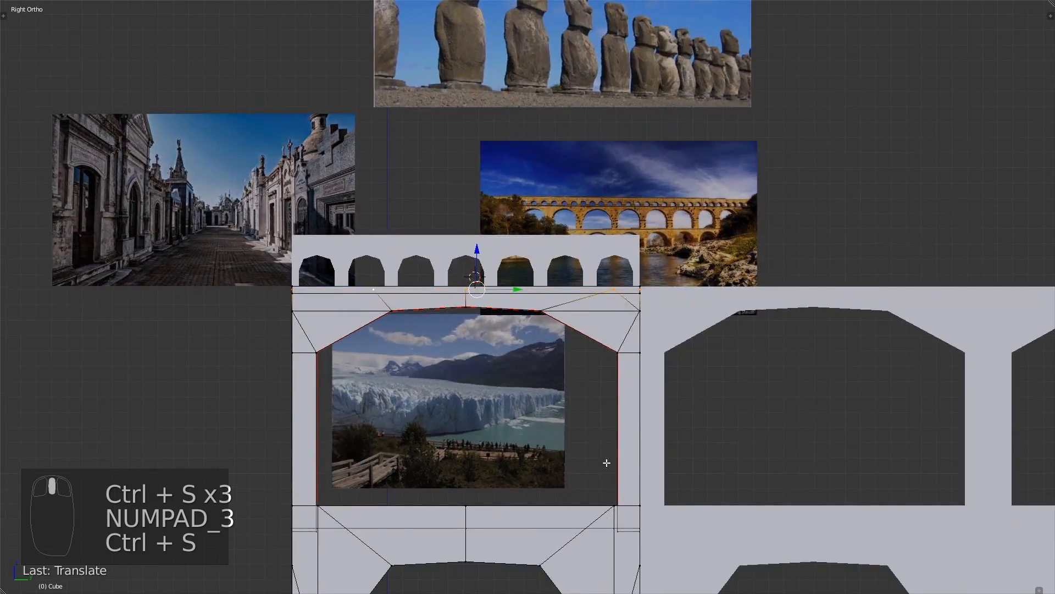
scroll(609, 507, "down", 4)
scroll(597, 441, "up", 2)
key("ctrl+s")
left_click(597, 440)
- Mark the inner top edges of the lower deck's parapet as a seam and snap the 3D cursor to them
middle_click_drag(595, 441, 570, 229, "shift")
scroll(570, 229, "up", 3)
key("ctrl+Tab")
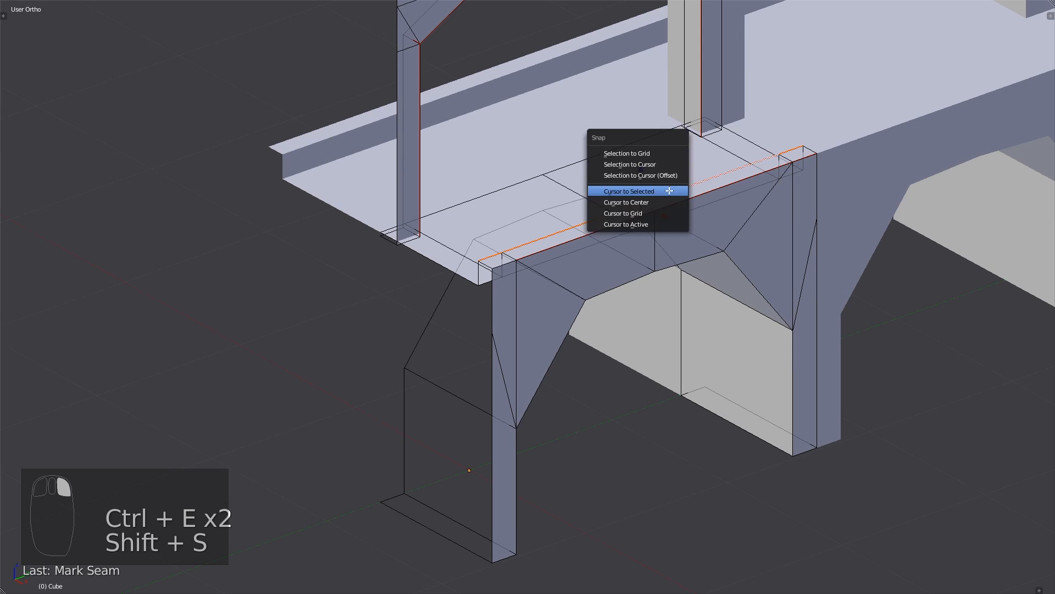
left_click(669, 190)
- Mark the edge where the parapet's inner face meets the lower deck as a seam, clear the selection, and save
key("shift+z")
scroll(493, 279, "up", 1)
middle_click_drag(493, 279, 589, 272)
key("z")
key("z")
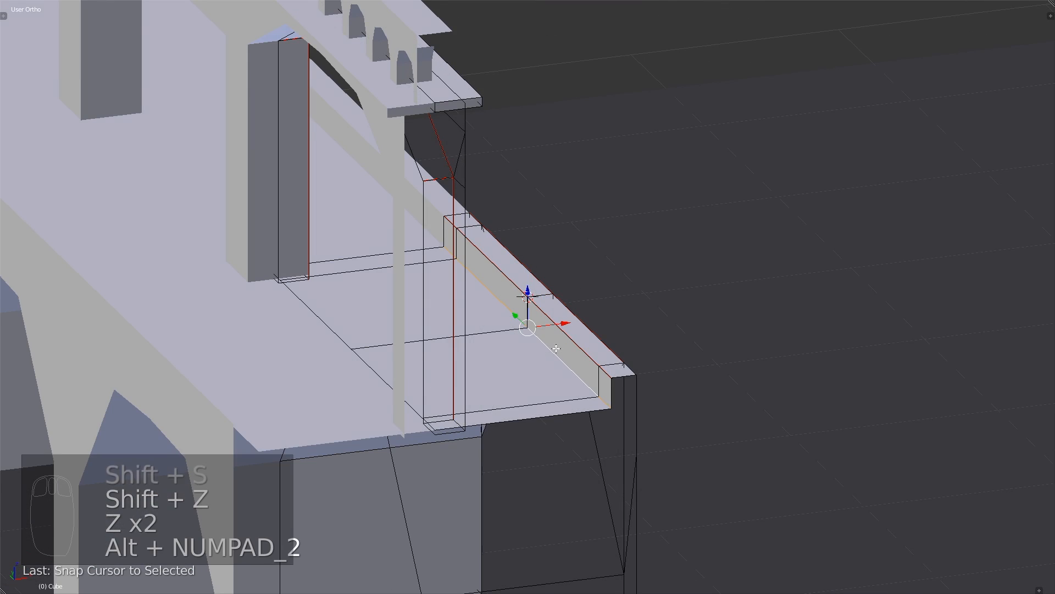
key("ctrl+r")
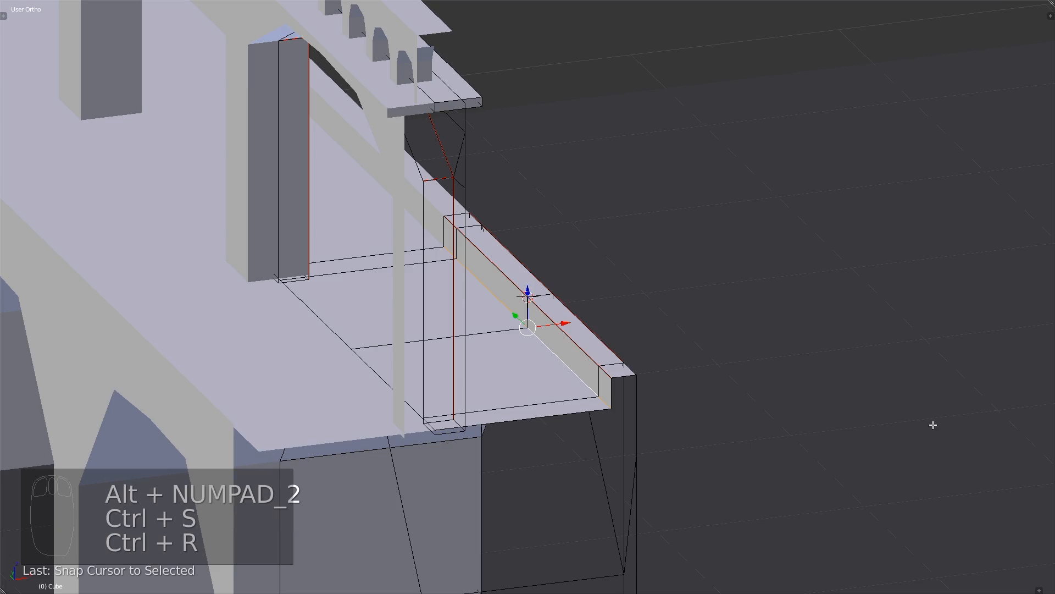
key("ctrl+s")
key("a")
middle_click_drag(605, 336, 375, 341)
key("ctrl+s")
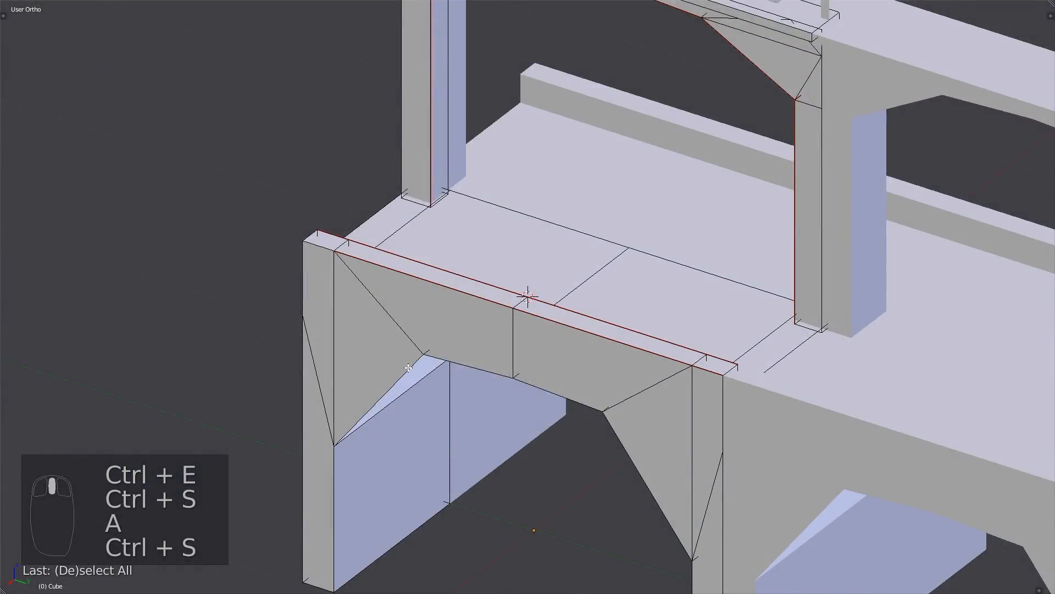
- Mark the front edge loop of the lower-tier large arch opening as a seam, clear the selection, and save
right_click(382, 401, "alt")
middle_click_drag(602, 394, 583, 302, "shift")
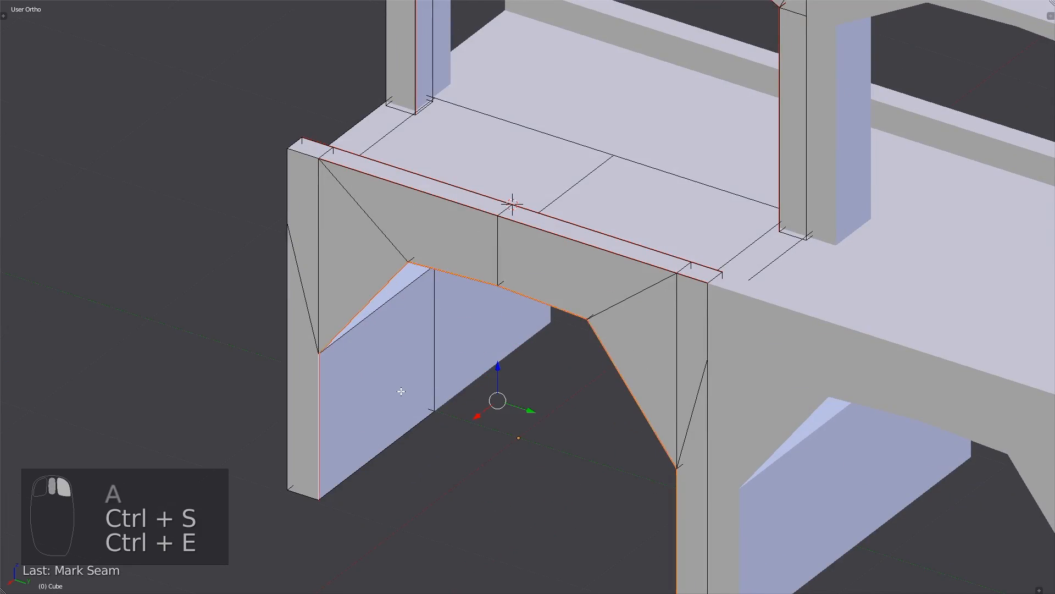
middle_click_drag(401, 391, 460, 349)
key("z")
key("ctrl+s")
key("z")
key("ctrl+s")
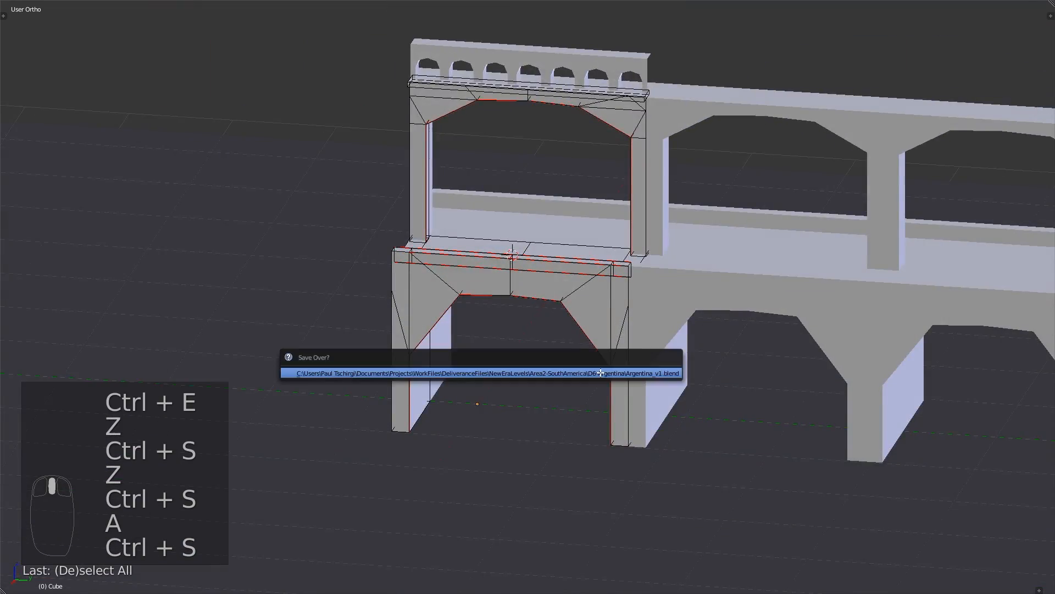
middle_click_drag(478, 394, 552, 398)
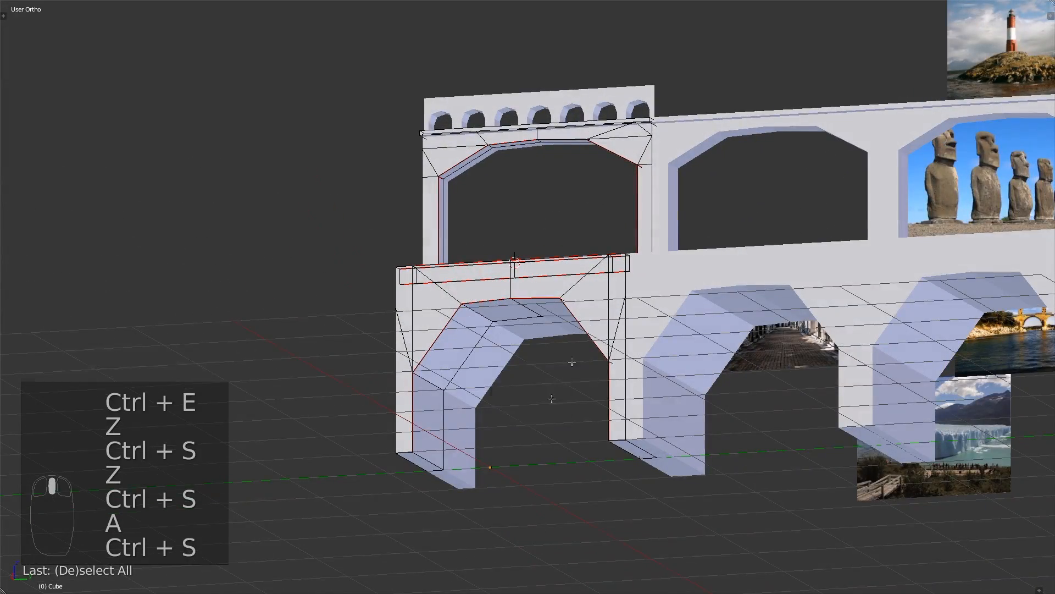
- Select the bottom ends of the lower-tier arch's pillars, lower them vertically, and save
key("ctrl+Tab")
middle_click_drag(439, 443, 415, 493)
scroll(415, 492, "up", 5)
middle_click_drag(748, 385, 594, 338, "shift")
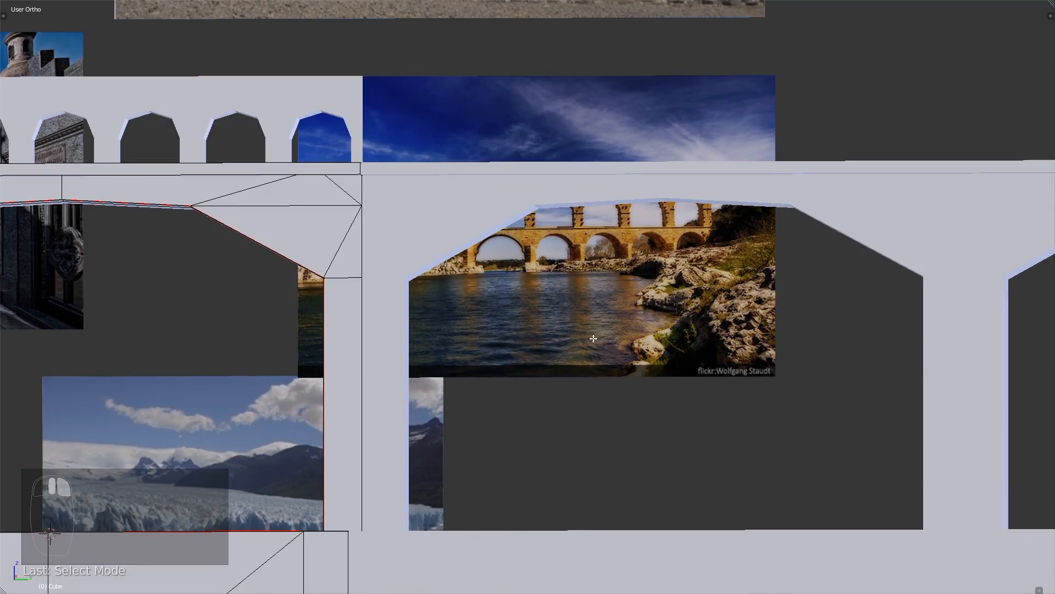
scroll(594, 339, "down", 6)
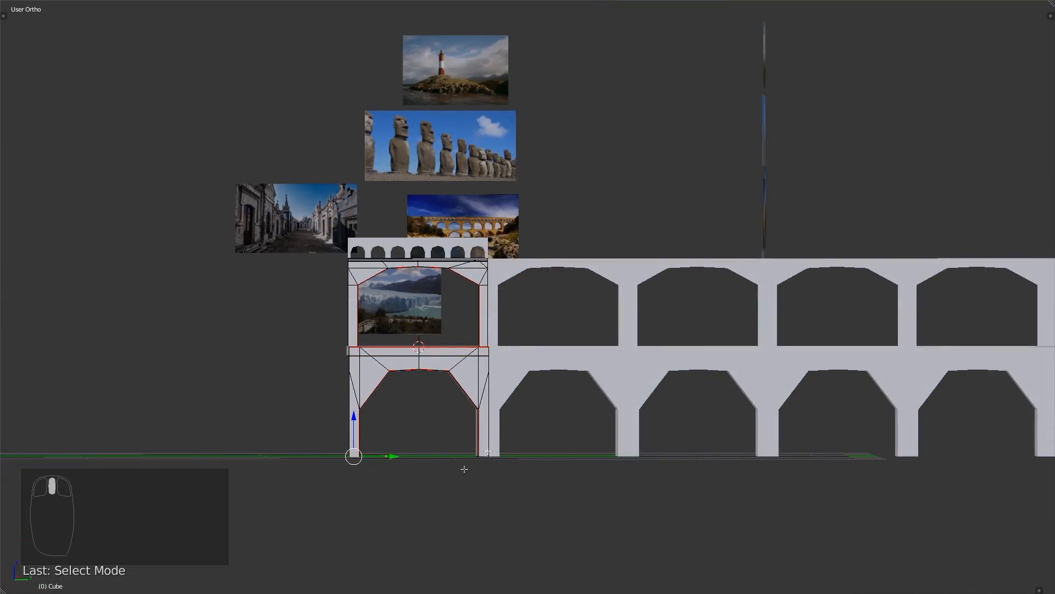
scroll(464, 469, "up", 3)
middle_click_drag(476, 394, 492, 424)
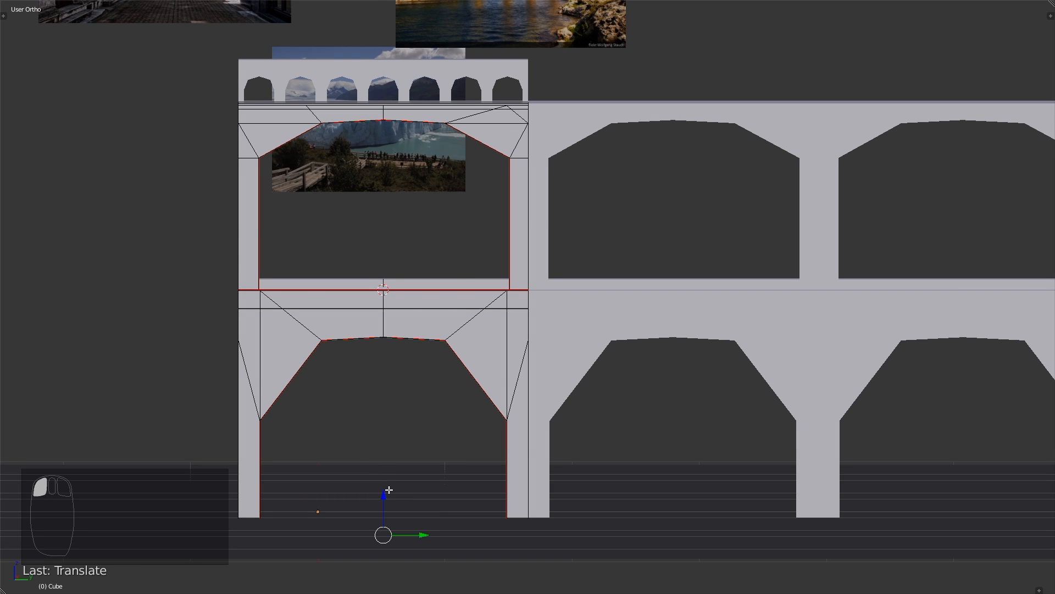
key("z")
middle_click_drag(400, 480, 412, 460)
left_click_drag(407, 454, 407, 465)
key("z")
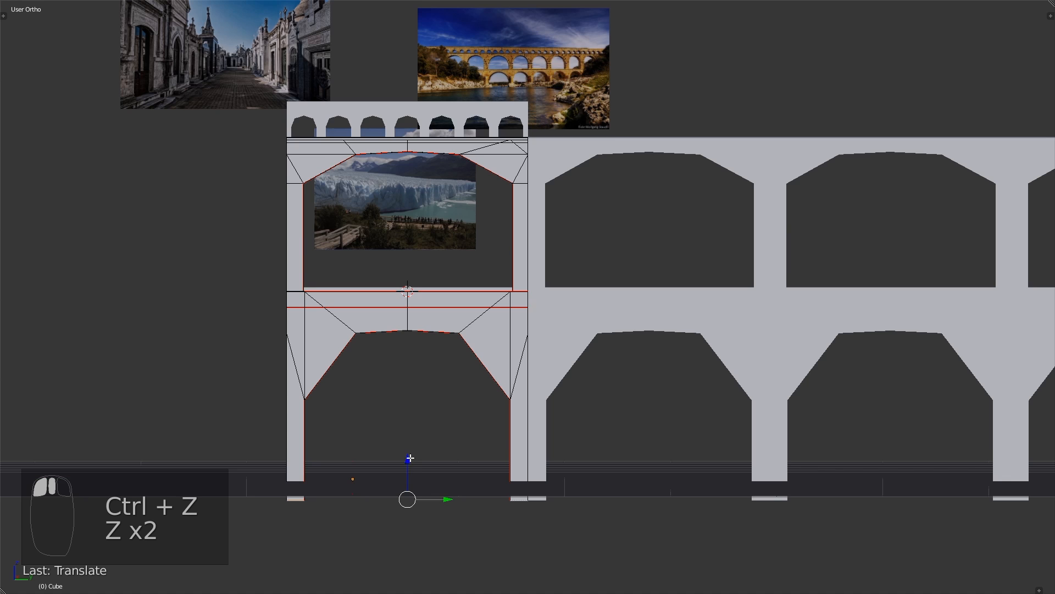
middle_click_drag(419, 437, 421, 431)
key("ctrl+s")
- Move the pillars' outer side vertices down level with the lower arch's springing points, clear the selection, and save
mouse_move(577, 370)
middle_mouse_down()
mouse_move(578, 379)
mouse_move(542, 389)
mouse_move(491, 381)
middle_mouse_up()
scroll(578, 379, "up", 1)
left_click(390, 341)
key("z")
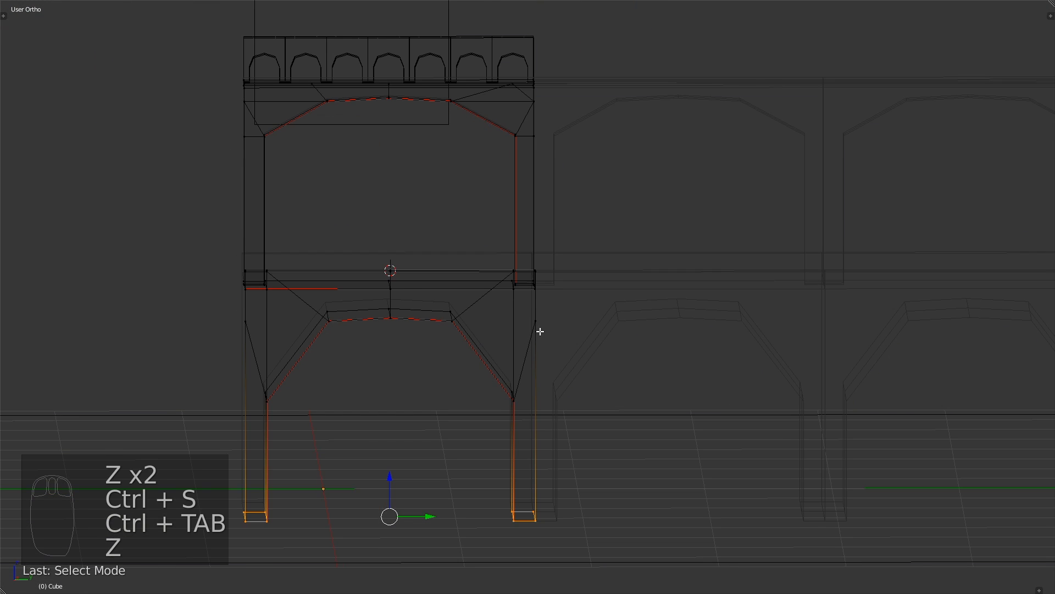
middle_click_drag(370, 333, 382, 318)
key("g")
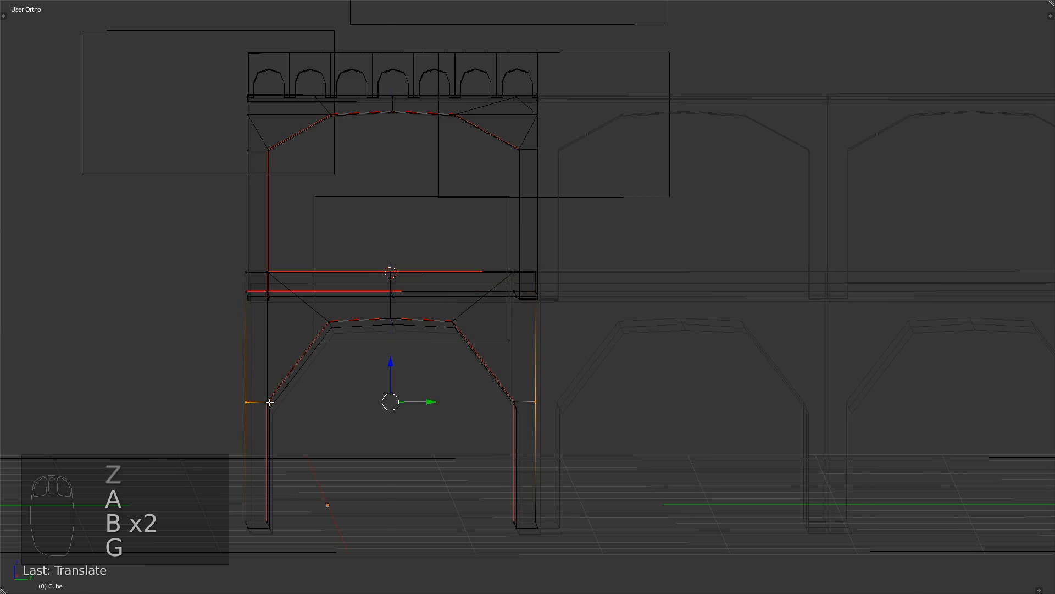
key("z")
key("ctrl+s")
middle_click_drag(434, 368, 504, 236)
key("a")
key("ctrl+s")
key("ctrl+s")
left_click(575, 345)
key("ctrl+s")
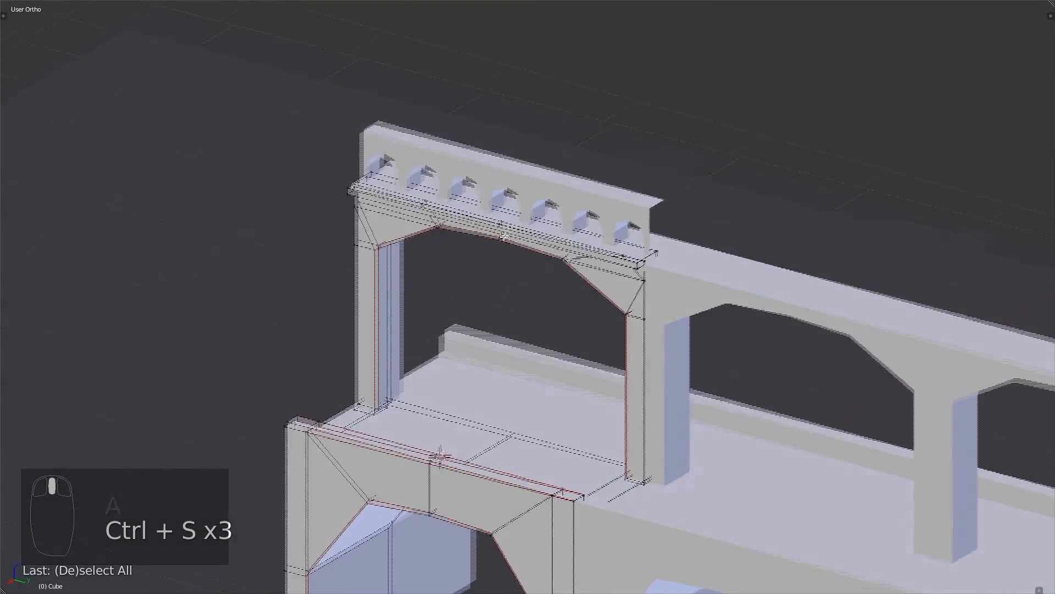
- Select the whole linked deck slab beneath the small arches and mark seams on its edges
scroll(504, 236, "up", 4)
key("ctrl+Tab")
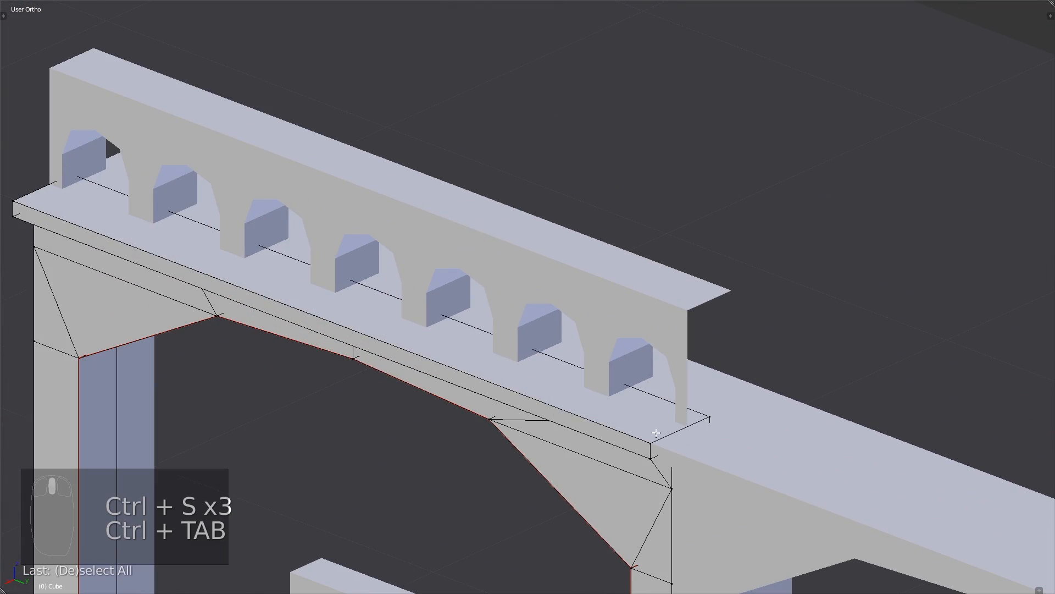
key("ctrl+e")
left_click(660, 424)
scroll(660, 424, "down", 1)
key("z")
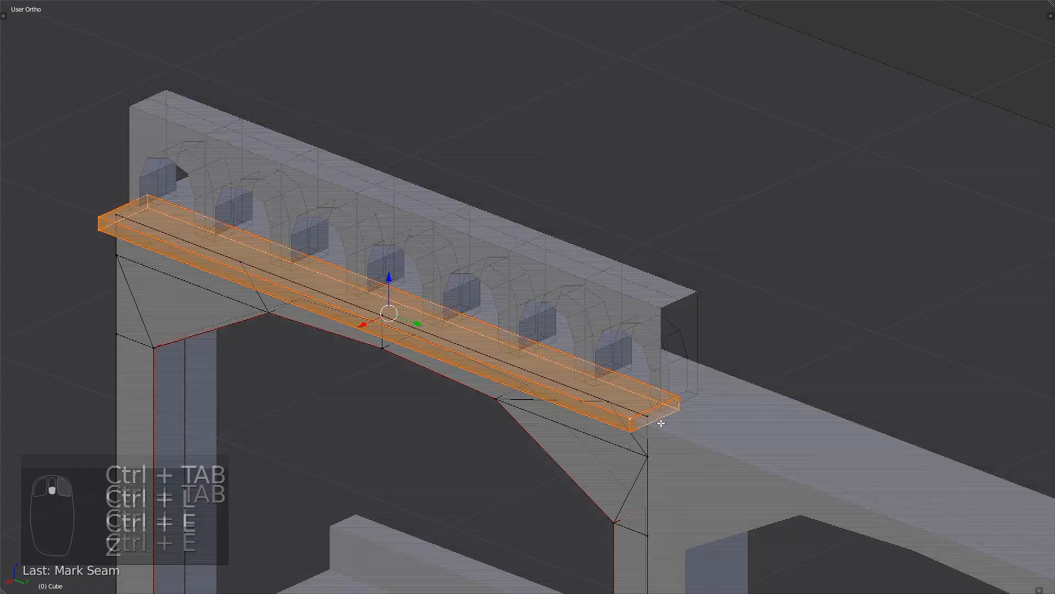
- Delete the deck slab's end faces and save the file
middle_click_drag(660, 424, 624, 420)
key("z")
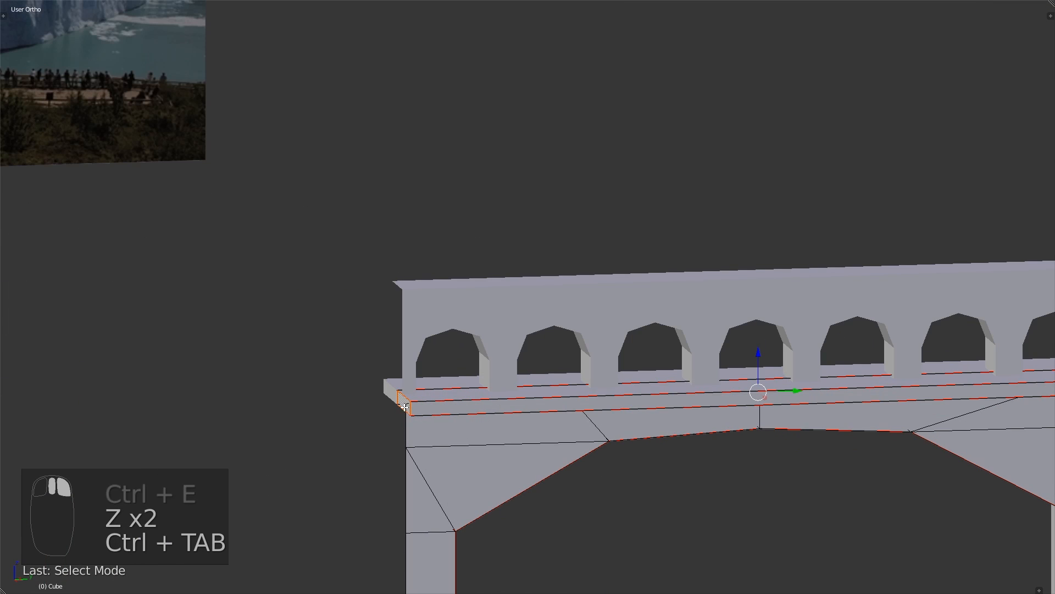
left_click(460, 410)
key("KP_3")
key("ctrl+s")
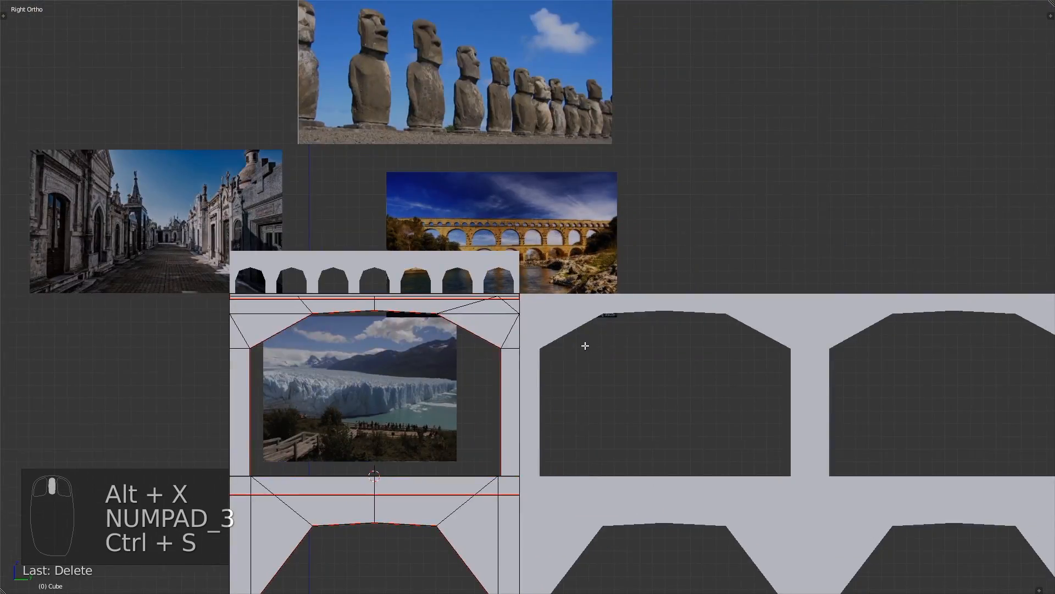
scroll(567, 352, "up", 2)
key("ctrl+s")
scroll(555, 356, "down", 3)
middle_click_drag(555, 357, 585, 321)
key("ctrl+s")
key("ctrl+s")
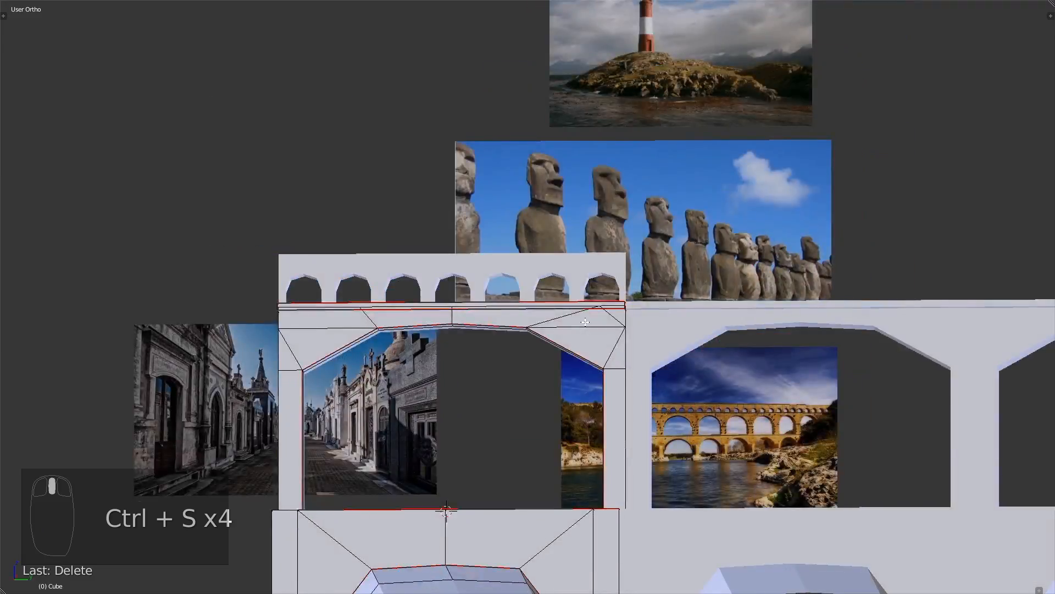
- Open the small arch's mesh, mark the edge crossing under its crown as a seam, and save
key("KP_3")
mouse_move(531, 286)
middle_mouse_down()
mouse_move(558, 294)
mouse_move(544, 301)
mouse_move(582, 236)
mouse_move(581, 257)
mouse_move(370, 247)
mouse_move(634, 274)
mouse_move(670, 256)
middle_mouse_up()
key("ctrl+s")
scroll(669, 282, "up", 5)
key("z")
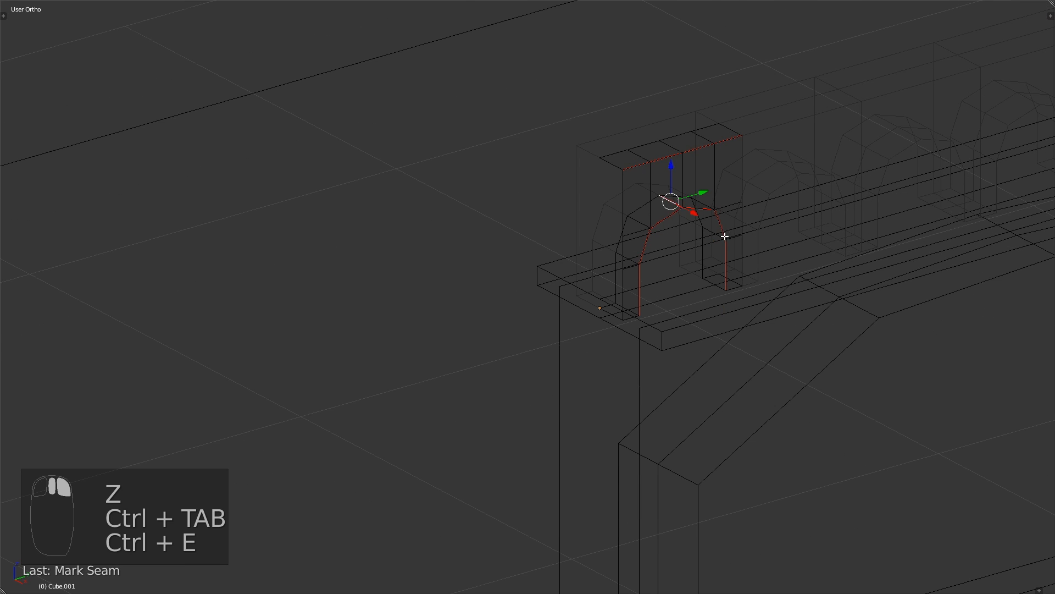
key("z")
mouse_move(770, 330)
middle_mouse_down()
mouse_move(731, 313)
mouse_move(664, 379)
middle_mouse_up()
key("ctrl+s")
- In vertex selection mode, delete the stray vertices at the small arch's rear bottom corners, and save
key("a")
scroll(734, 316, "down", 4)
key("z")
key("a")
key("ctrl+Tab")
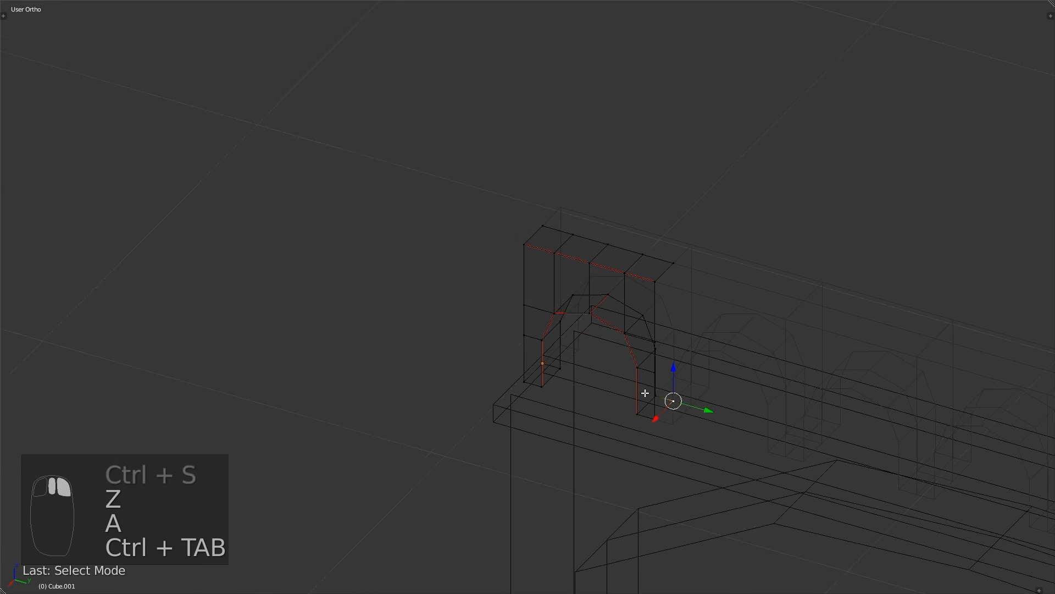
key("z")
middle_click_drag(671, 321, 648, 338)
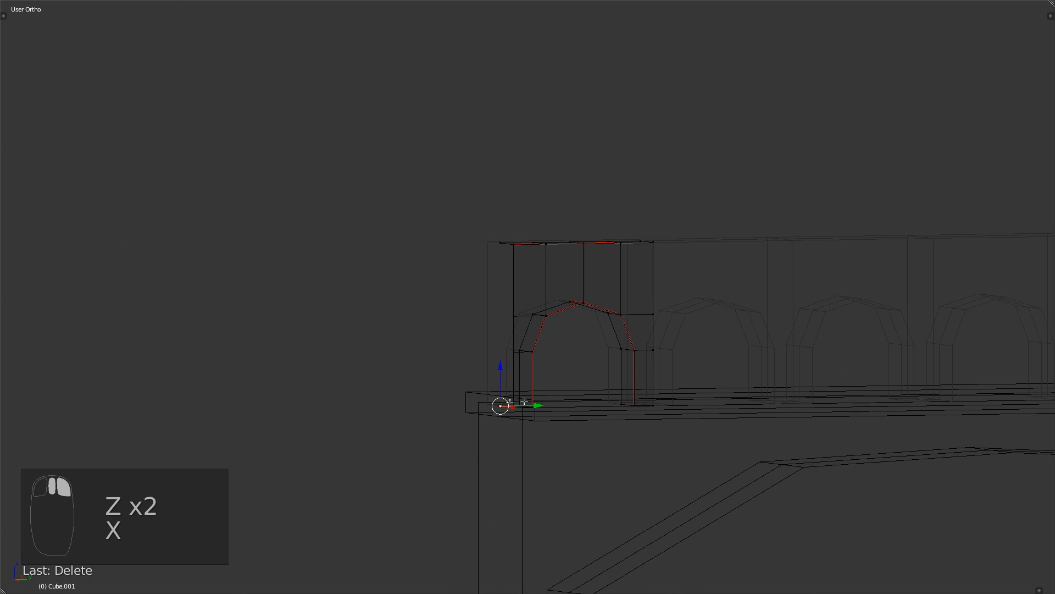
key("z")
middle_click_drag(525, 401, 551, 427)
key("z")
middle_click_drag(712, 364, 744, 356)
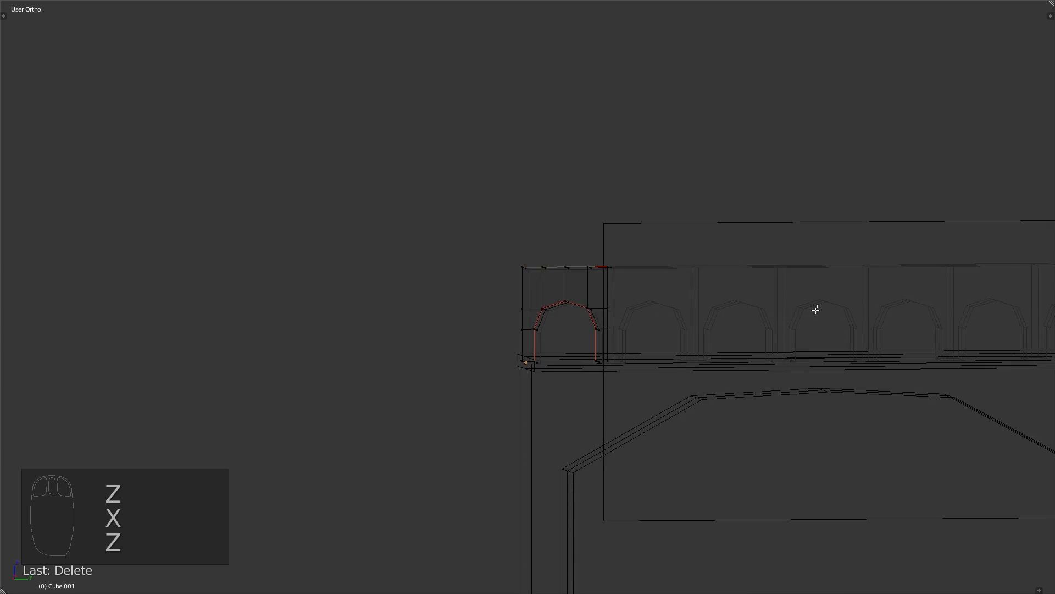
key("z")
key("ctrl+s")
- View the aqueduct from the side and save over Argentina_v1.blend
mouse_move(758, 302)
middle_mouse_down()
mouse_move(664, 337)
mouse_move(764, 301)
middle_mouse_up()
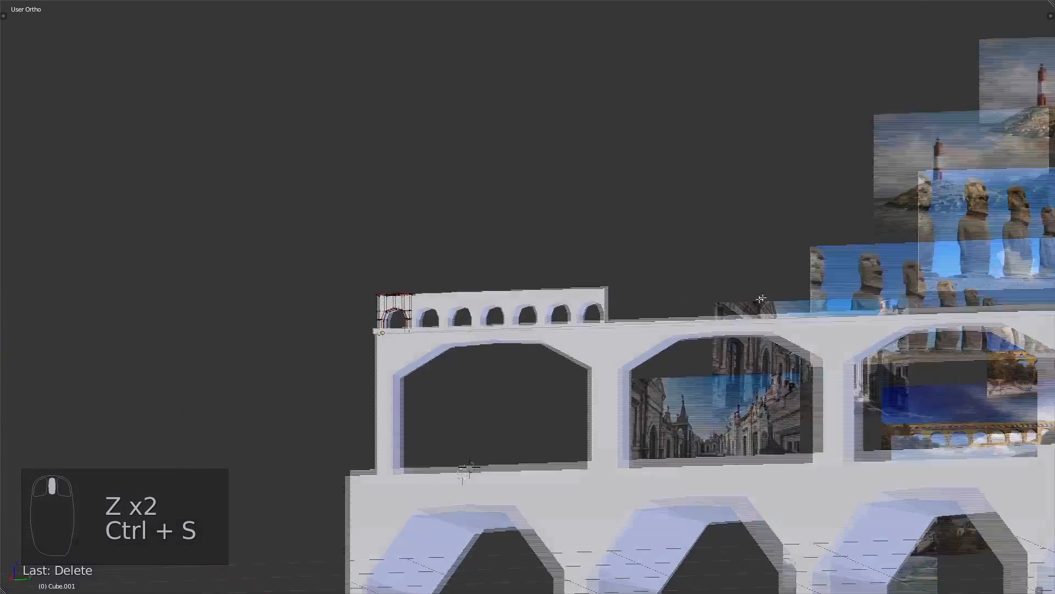
key("KP_3")
key("ctrl+s")
key("ctrl+s")
key("ctrl+s")
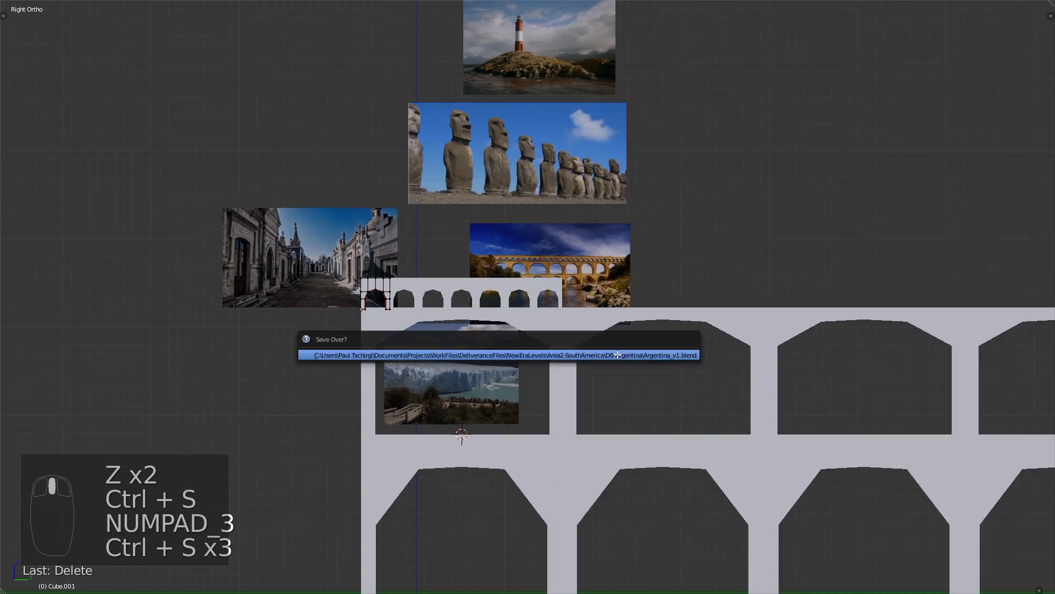
left_click(617, 354)
middle_click_drag(620, 374, 605, 331, "shift")
- Open the main aqueduct's mesh in edge selection mode and select the sloped edges of the upper-tier large arch
key("KP_3")
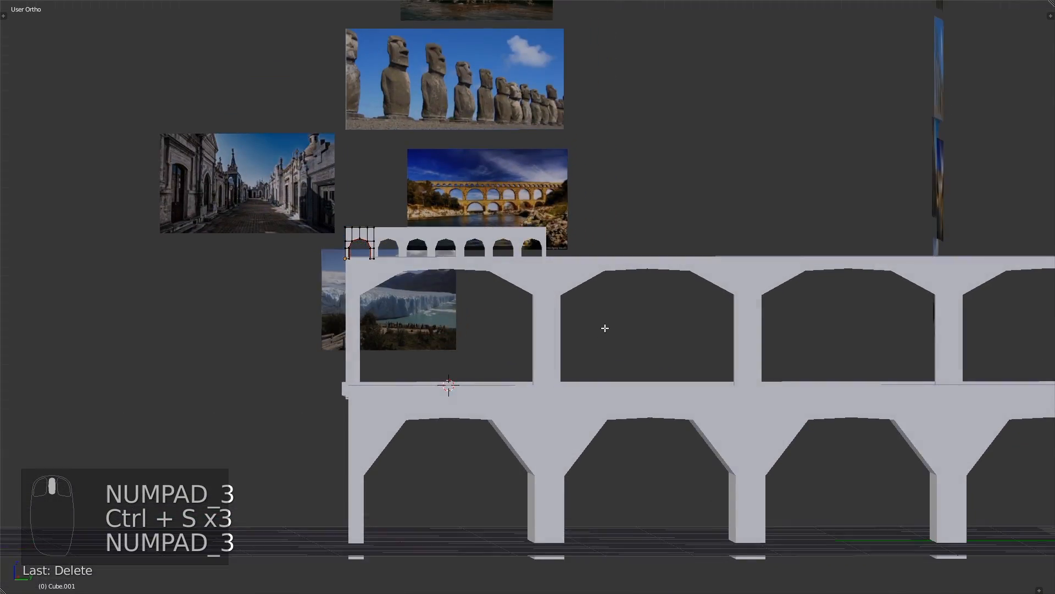
scroll(587, 331, "up", 3)
key("Tab")
key("Tab")
key("ctrl+Tab")
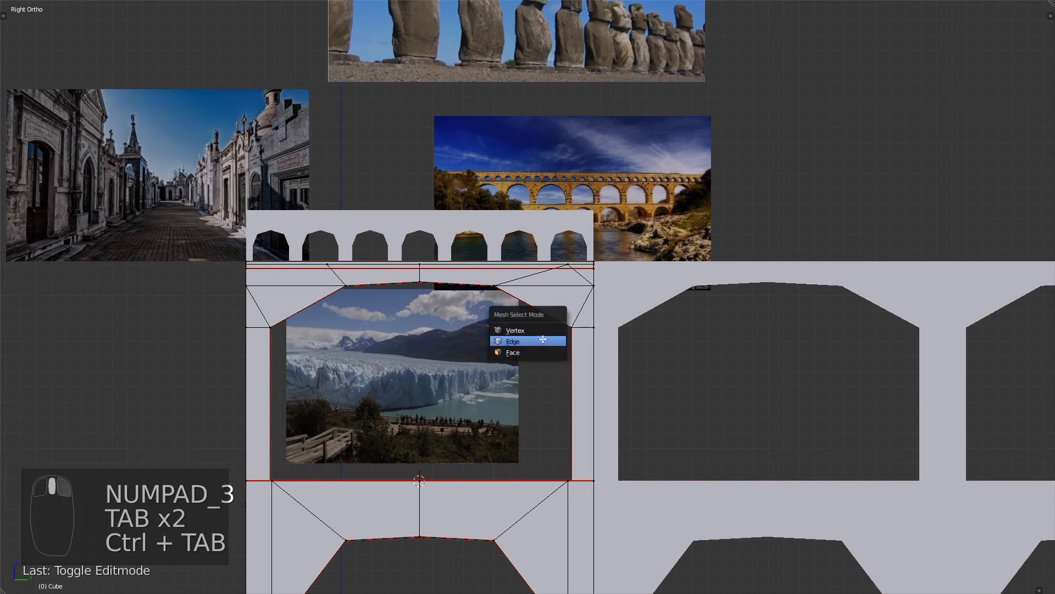
left_click(542, 339)
right_click(533, 308)
key("z")
key("b")
middle_click_drag(271, 313, 457, 286)
right_click(316, 305, "shift")
key("z")
key("alt+KP_3")
key("alt+KP_2")
key("ctrl+s")
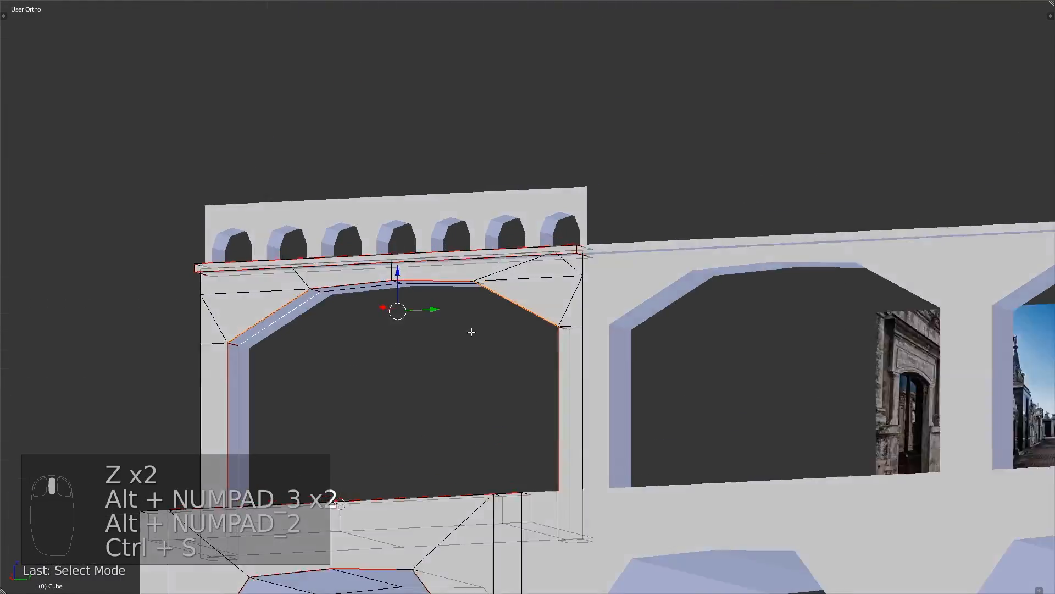
- Subdivide the sloped arch edges, connect the new vertices to the upper outer corners, and reposition them to round the arch
key("w")
key("ctrl+Tab")
key("j")
middle_click_drag(572, 328, 442, 351)
key("g")
left_click(442, 364)
key("KP_3")
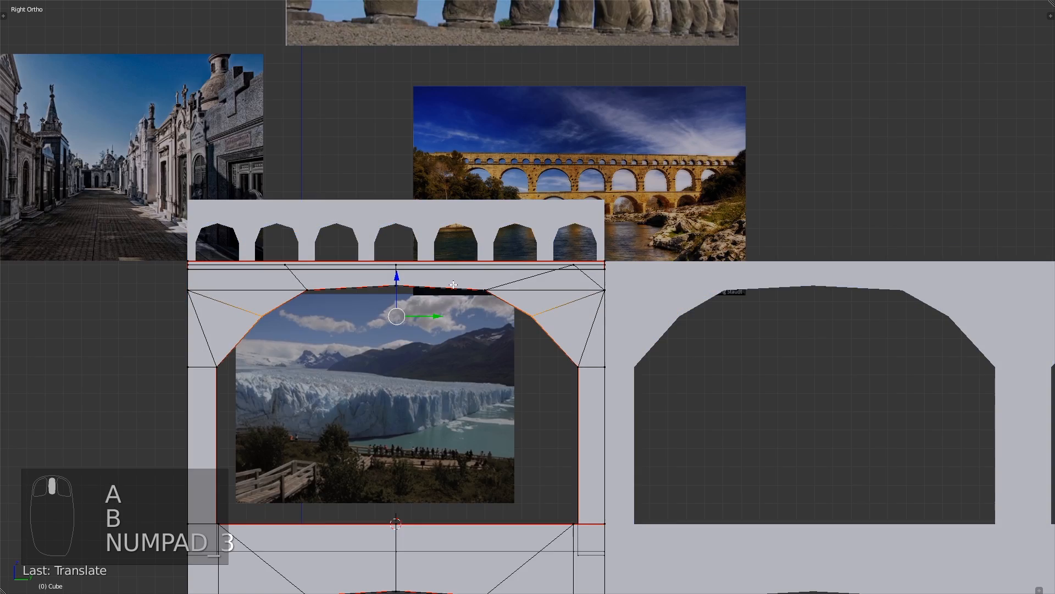
- Round the upper-tier large arch by lowering its side vertices and spreading the shoulder vertex pairs apart, and save
key("b")
key("b")
left_click_drag(161, 365, 707, 379)
key("g")
middle_click(707, 387)
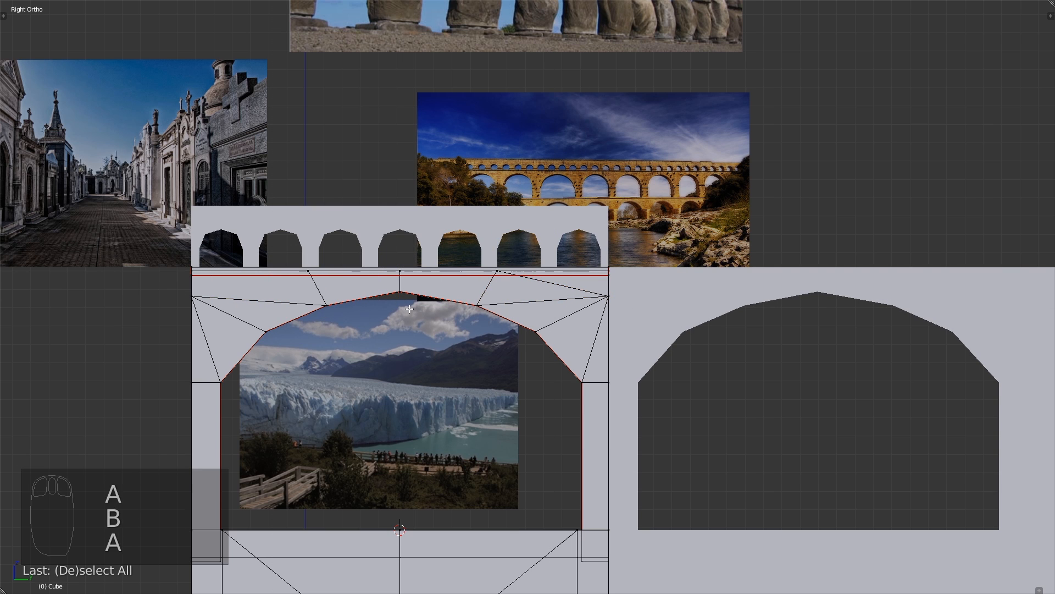
key("Tab")
key("Tab")
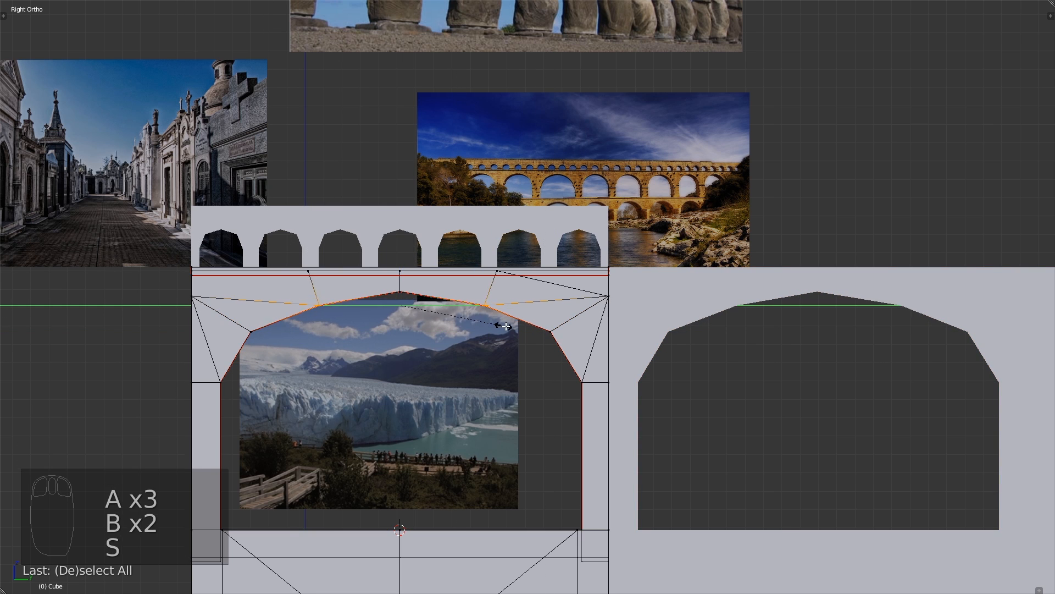
key("Tab")
key("ctrl+s")
- Scale the vertices at both sides of the upper-tier large arch inward along Y to thicken its piers, and save
key("KP_3")
key("Tab")
scroll(549, 346, "up", 5)
key("a")
key("a")
key("b")
left_click_drag(520, 310, 575, 489)
key("b")
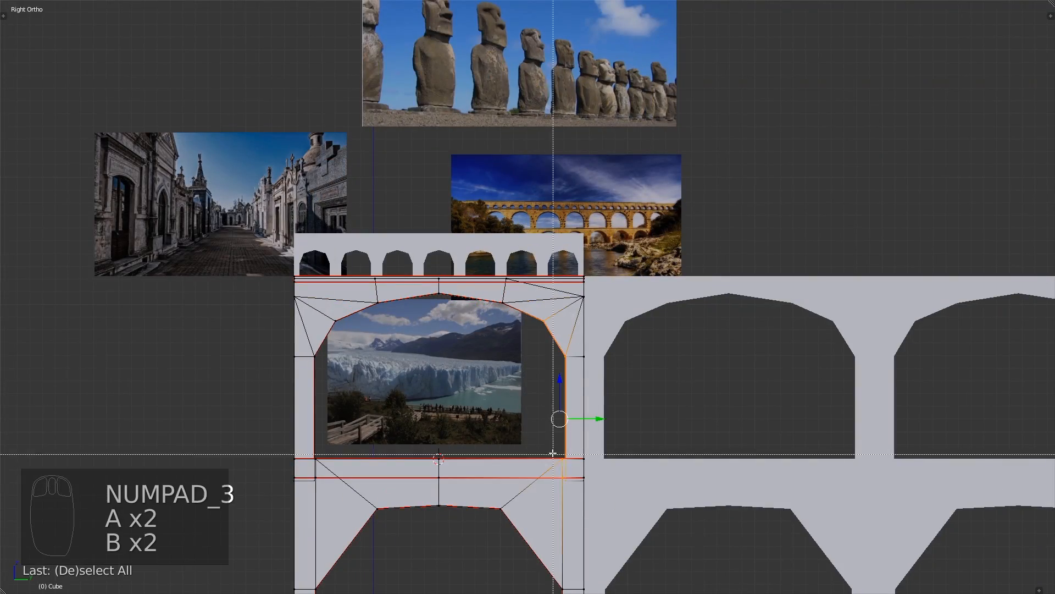
middle_click_drag(552, 455, 564, 487)
middle_click_drag(331, 453, 586, 393, "shift")
scroll(577, 404, "up", 7)
key("b")
left_click_drag(541, 325, 563, 500)
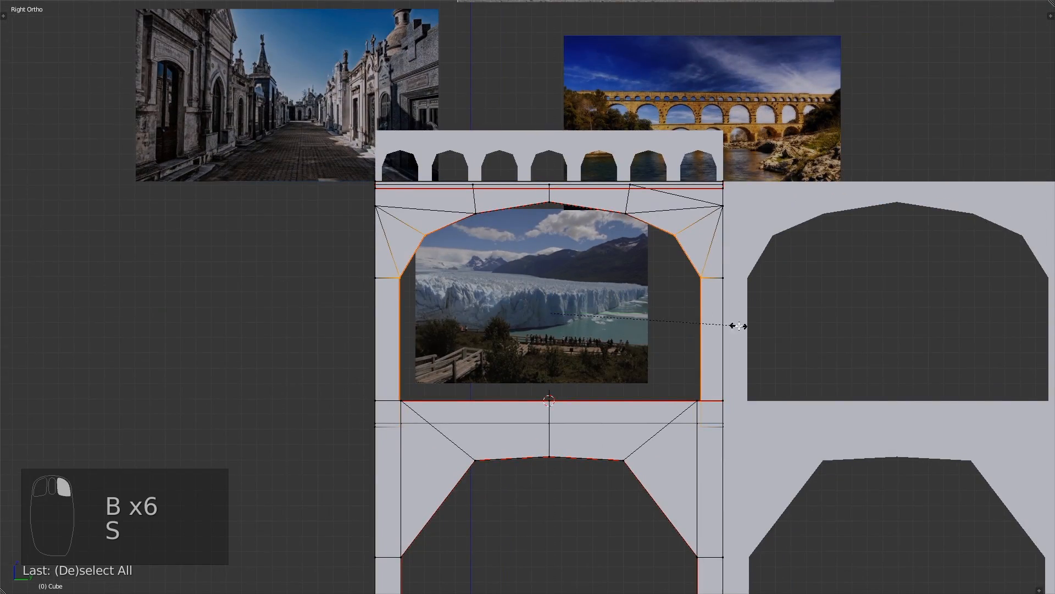
key("y")
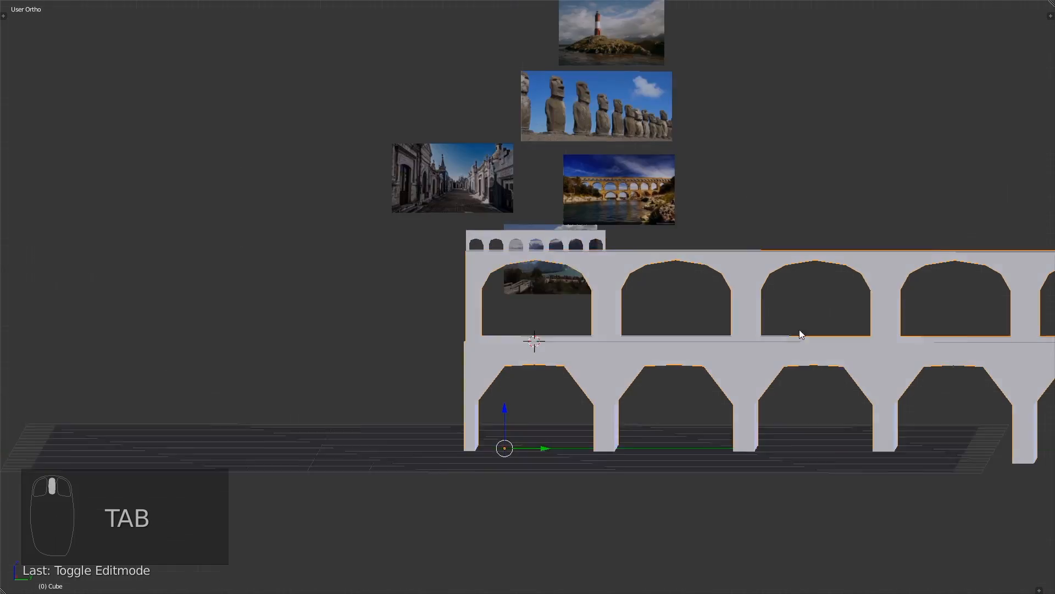
key("ctrl+s")
key("ctrl+s")
- In face selection mode, delete the underside faces of the lower-tier piers, and save
middle_click_drag(801, 334, 496, 365)
key("Tab")
key("a")
key("a")
scroll(699, 310, "up", 4)
key("ctrl+s")
key("ctrl+Tab")
left_click(514, 398)
right_click(490, 365)
right_click(496, 365, "shift")
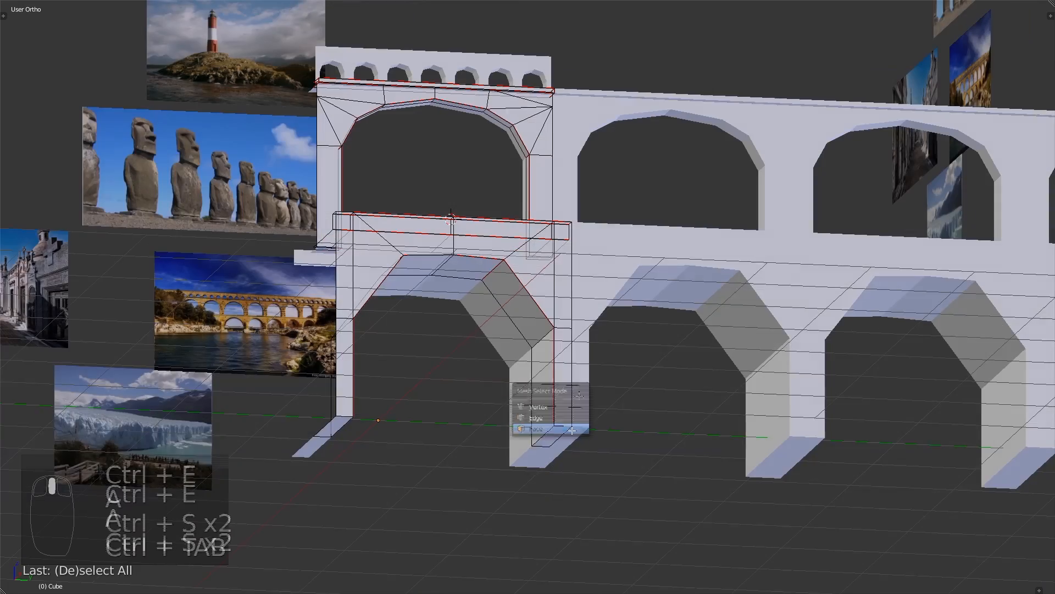
key("ctrl+Tab")
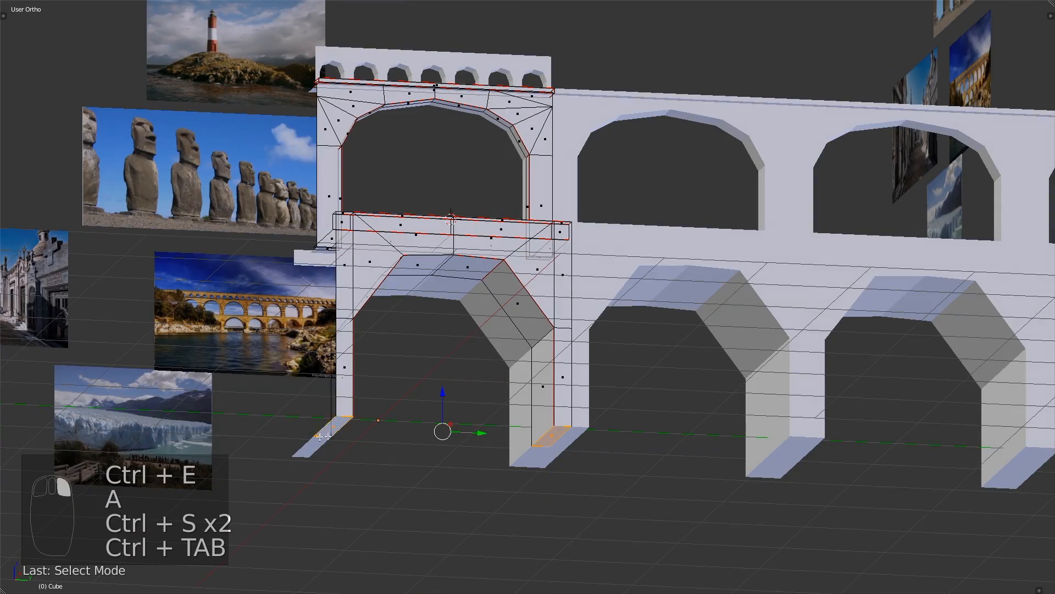
key("alt+x")
key("ctrl+s")
scroll(489, 415, "up", 5)
key("ctrl+s")
key("ctrl+s")
middle_click_drag(523, 414, 647, 378)
key("ctrl+s")
- Leave the main aqueduct's mesh, open the small arch row's mesh and select all of its geometry
key("Tab")
middle_click_drag(445, 98, 563, 254, "shift")
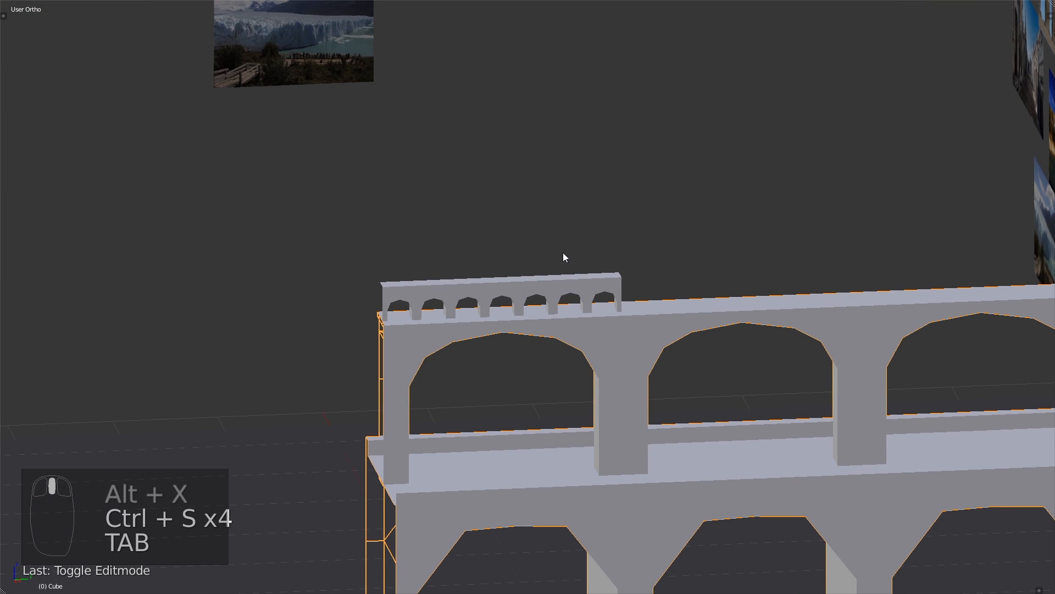
right_click(567, 288)
scroll(657, 286, "up", 1)
key("Tab")
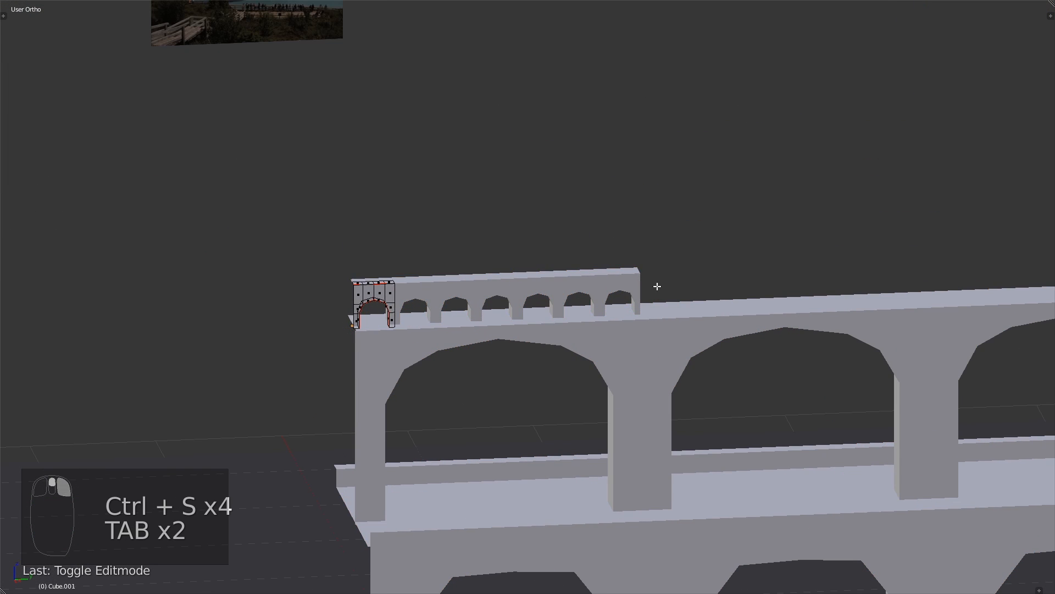
scroll(531, 252, "up", 3)
key("a")
key("a")
key("a")
- Switch to the screen layout with the properties editor, split that editor, make its lower half a UV/Image Editor, and save
key("ctrl+Left")
key("ctrl+Right")
key("ctrl+Left")
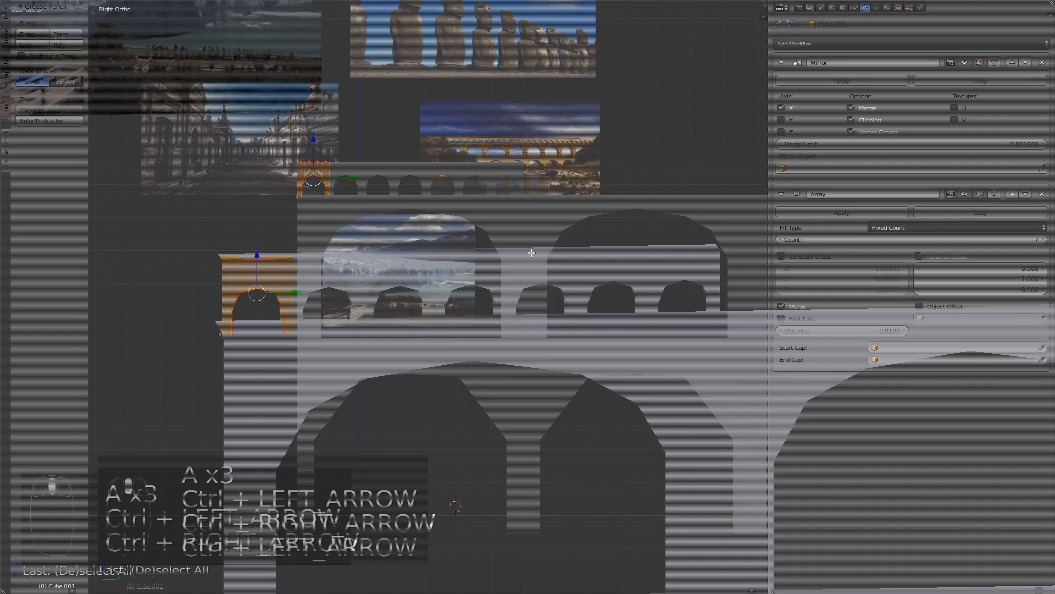
key("t")
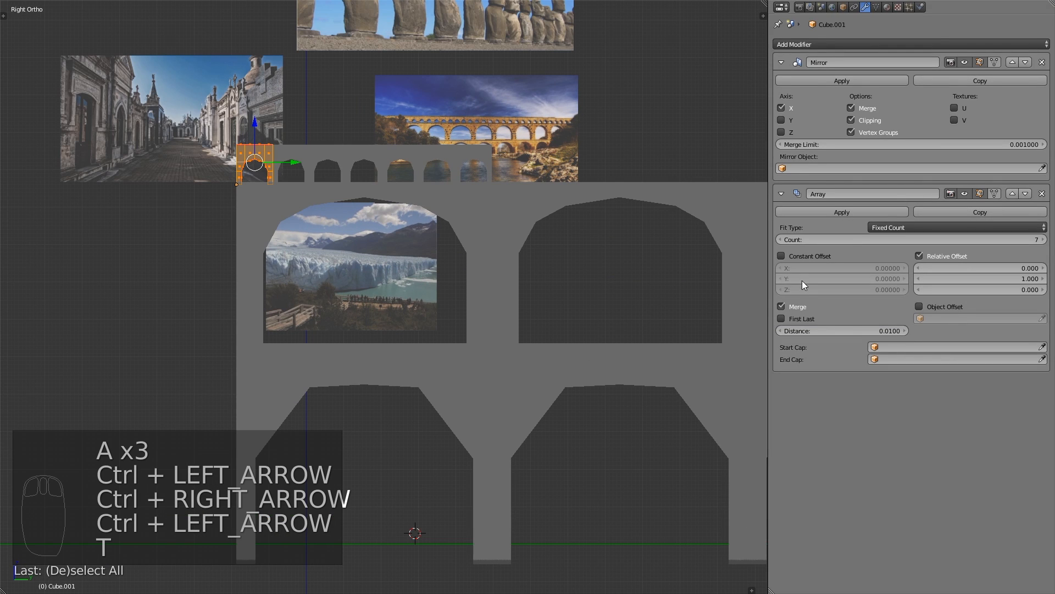
right_click(769, 296)
left_click(767, 297)
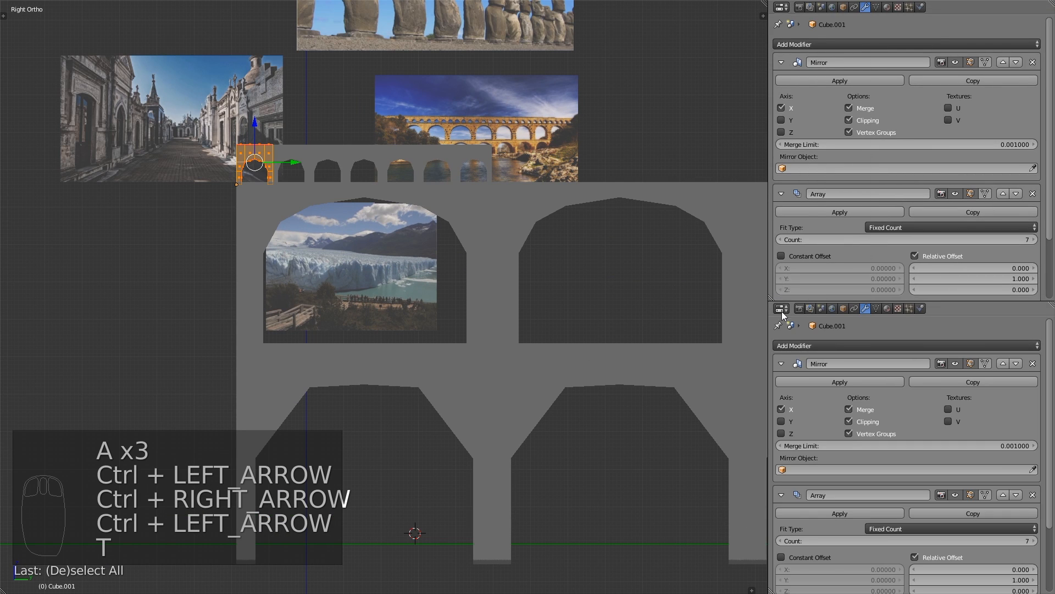
left_click(782, 310)
left_click(811, 223)
key("ctrl+s")
middle_click_drag(593, 205, 568, 283, "shift")
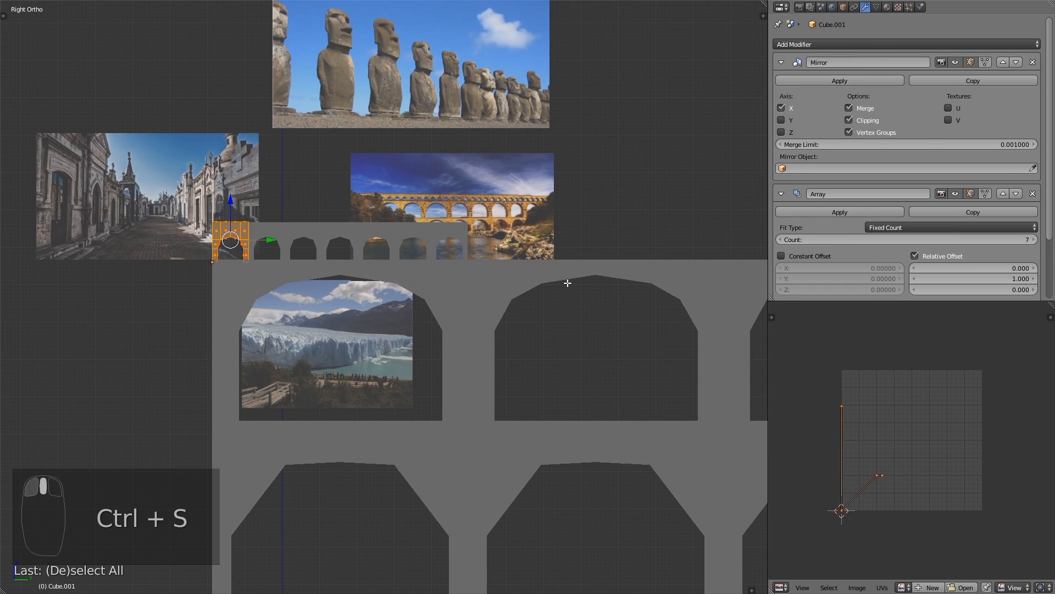
- Unwrap the small arch's mesh and move all of its UVs outside the UV grid, beyond its upper corner
key("u")
left_click(424, 170)
key("a")
key("a")
key("a")
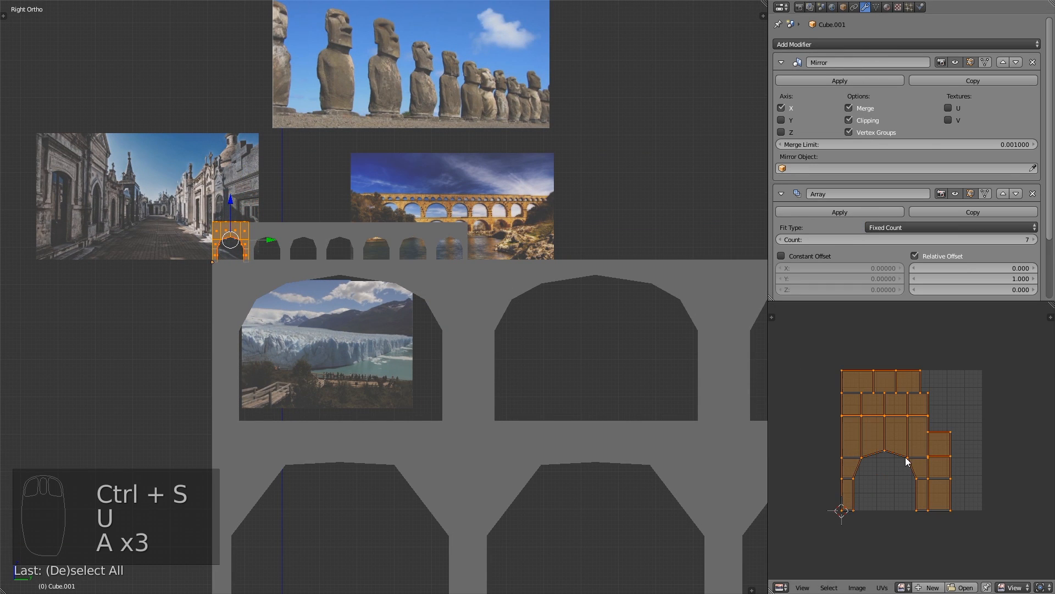
key("g")
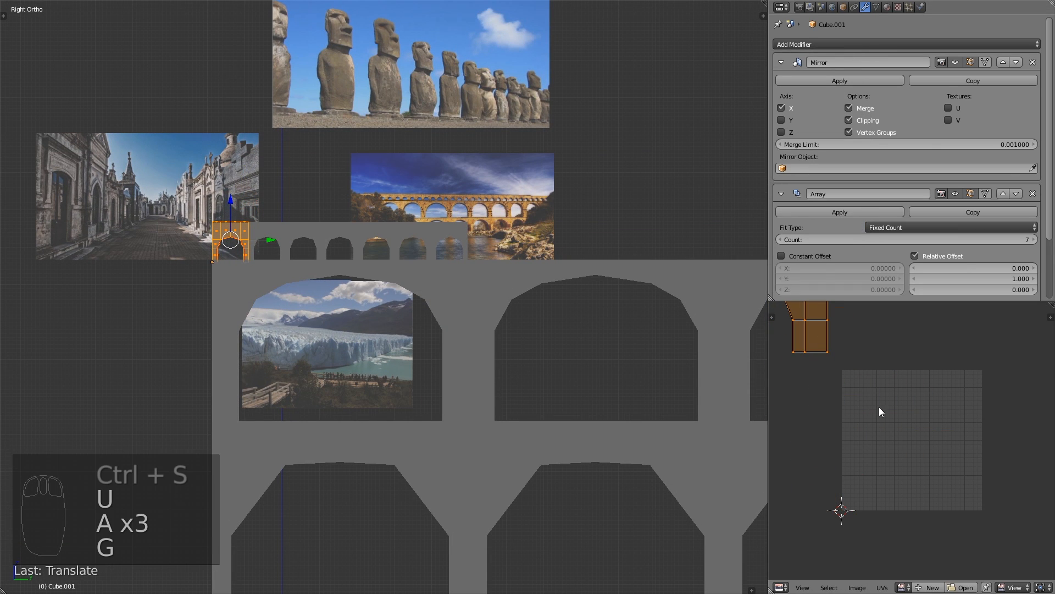
- Open the main aqueduct's mesh, select all of its faces and unwrap them
key("Tab")
right_click(459, 287)
key("Tab")
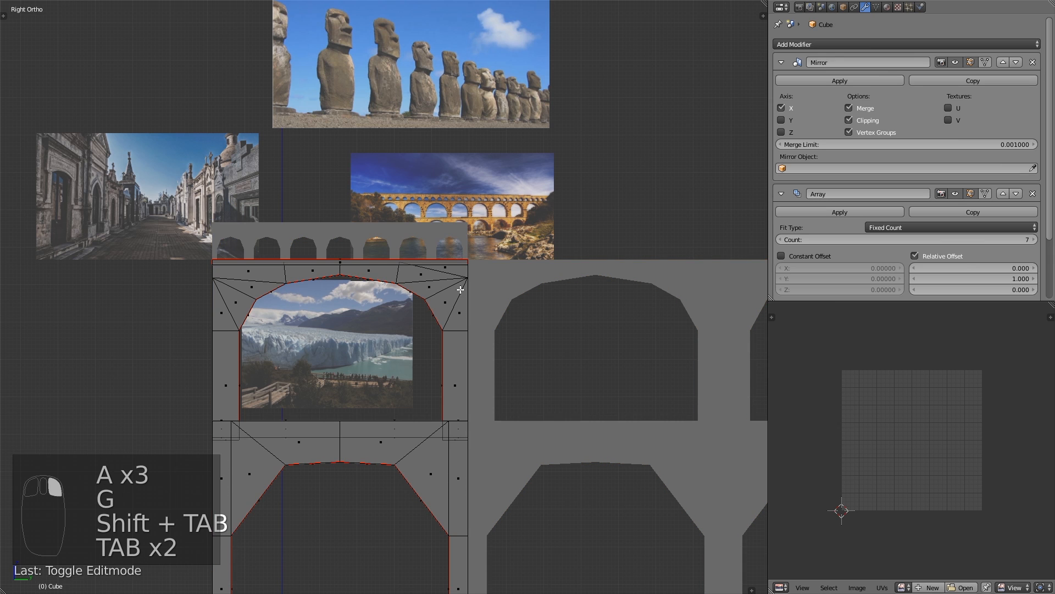
key("a")
key("a")
key("a")
middle_click_drag(577, 359, 592, 291, "shift")
key("u")
left_click(592, 290)
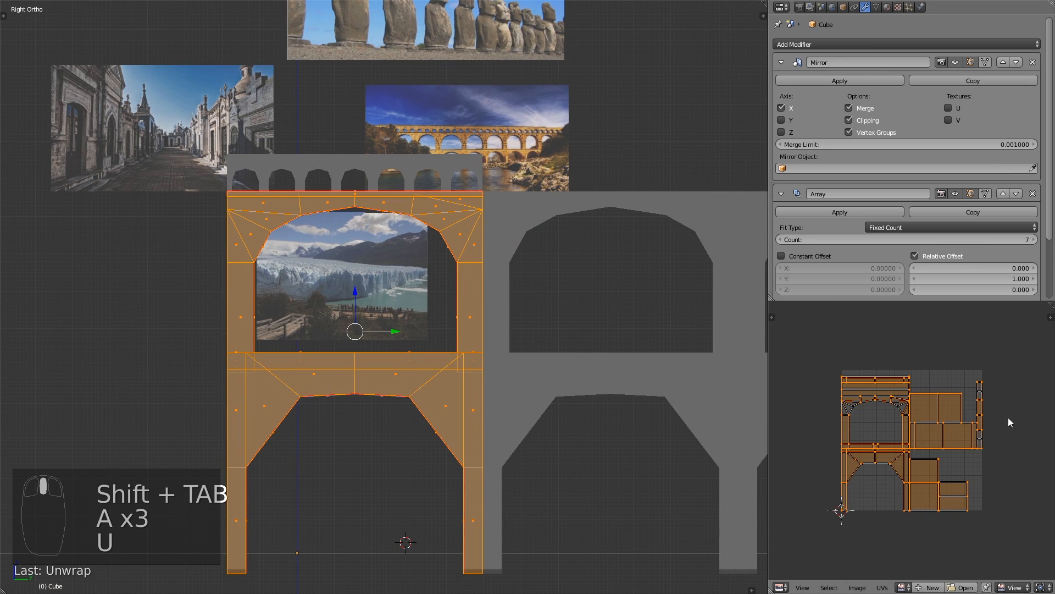
- Set the UV selection mode to Island and move the upper-tier arch island away from the UV grid
scroll(1008, 417, "up", 3)
key("a")
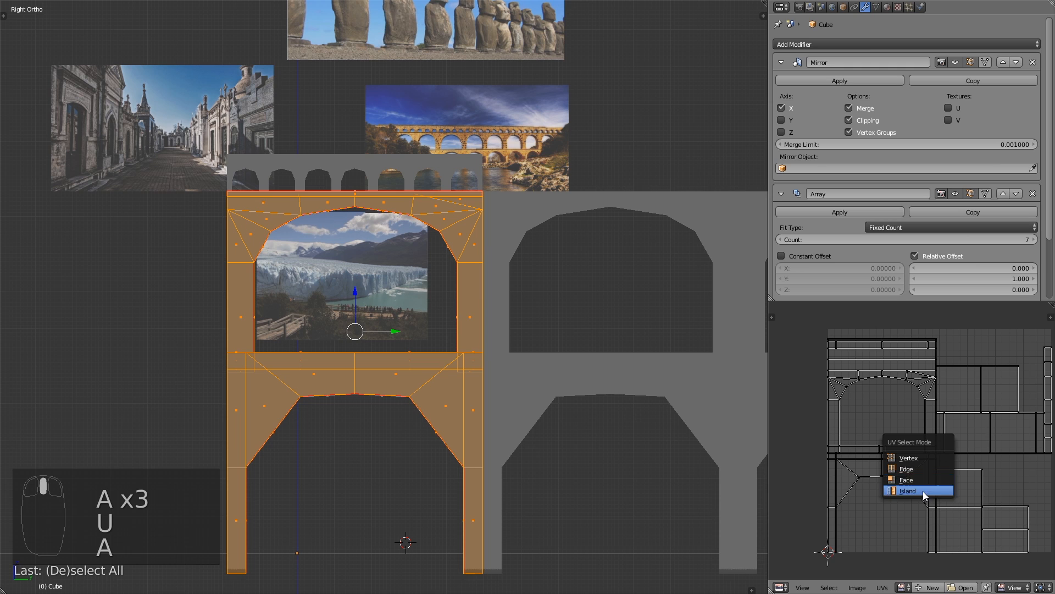
left_click(923, 490)
right_click(885, 478)
key("g")
right_click(830, 494)
right_click(844, 451)
key("g")
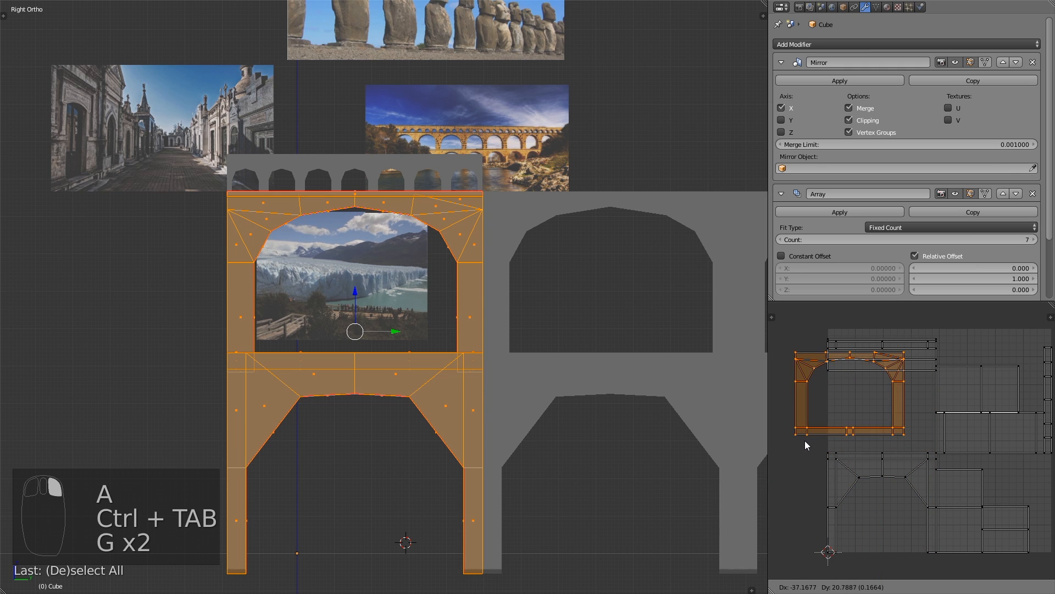
right_click(804, 440)
key("g")
left_click(1014, 447)
- Synchronise the UV and mesh selection and try to move a vertex on the upper-tier arch island's bottom strip
middle_click_drag(926, 553, 1027, 557)
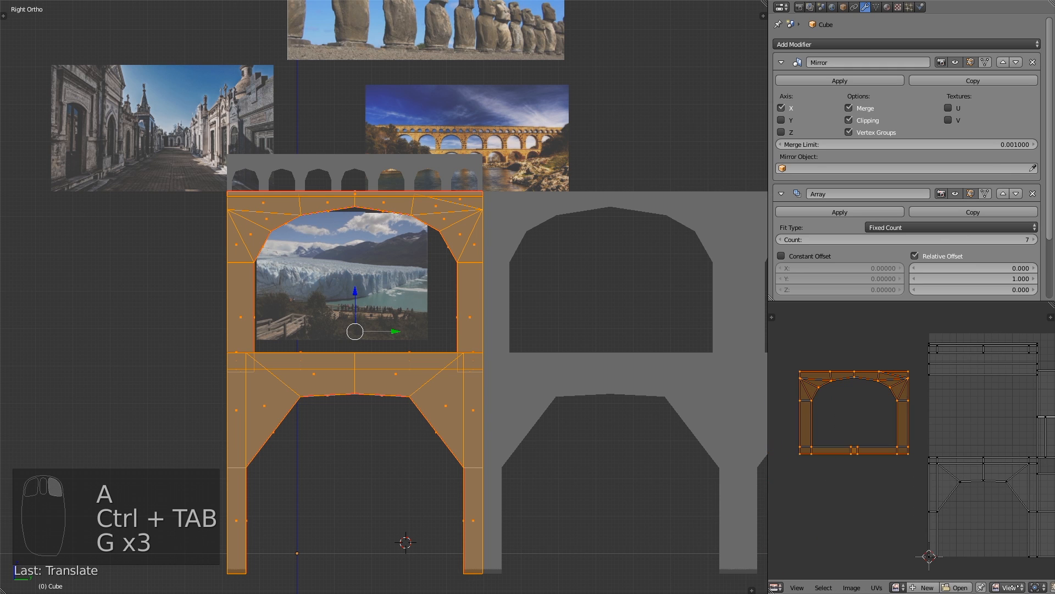
left_click(1010, 587)
key("ctrl+Tab")
middle_click_drag(862, 464, 886, 412)
left_click(879, 442)
scroll(877, 435, "up", 4)
key("a")
right_click(835, 388)
key("g")
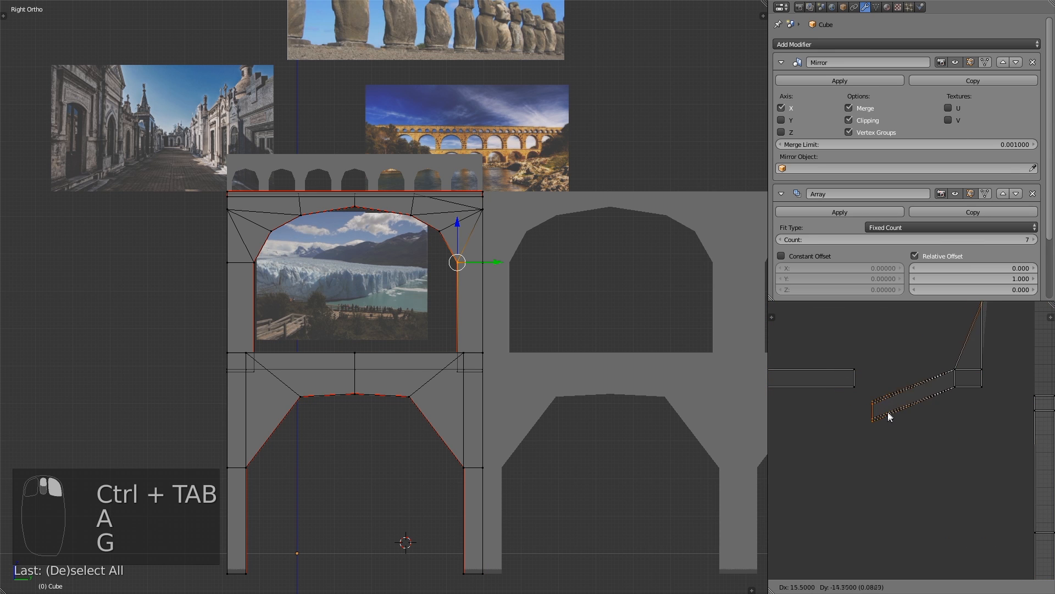
right_click(878, 381)
- Snap the 3D cursor to the selected arch vertex and examine the upper-tier arch in wireframe
middle_click_drag(519, 300, 597, 351, "shift")
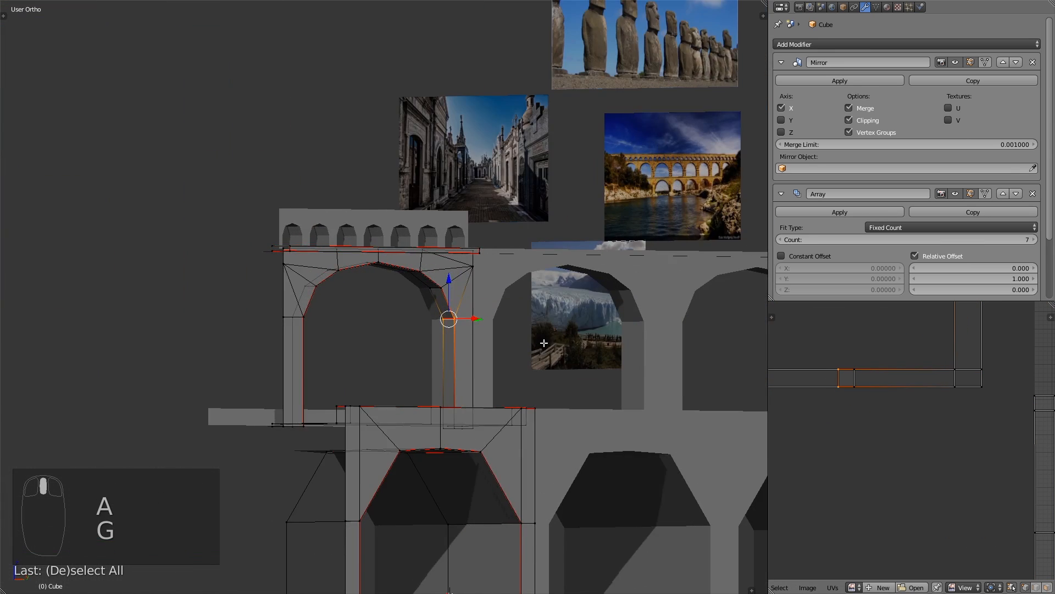
scroll(509, 337, "up", 3)
key("shift+s")
left_click(509, 337)
key("shift+z")
middle_click_drag(509, 337, 496, 327)
scroll(495, 327, "up", 2)
key("z")
middle_click_drag(429, 300, 675, 306)
scroll(394, 292, "down", 3)
scroll(907, 360, "down", 5)
middle_click_drag(900, 375, 912, 375)
scroll(897, 413, "up", 2)
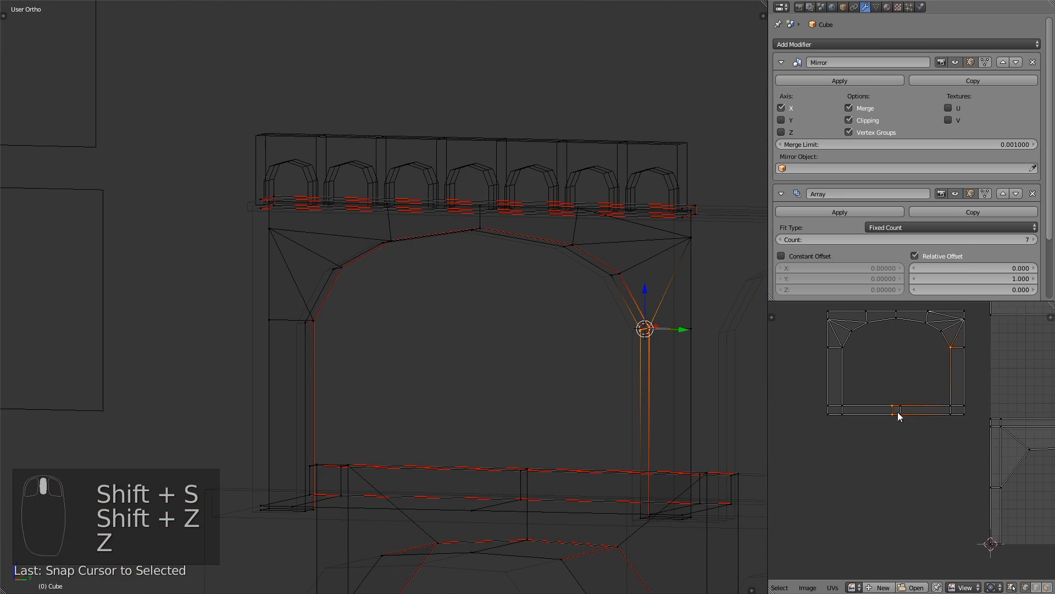
- In face selection mode, delete the hidden underside faces of the upper-tier arch's piers
middle_click_drag(564, 355, 616, 457)
key("ctrl+Tab")
key("ctrl+Tab")
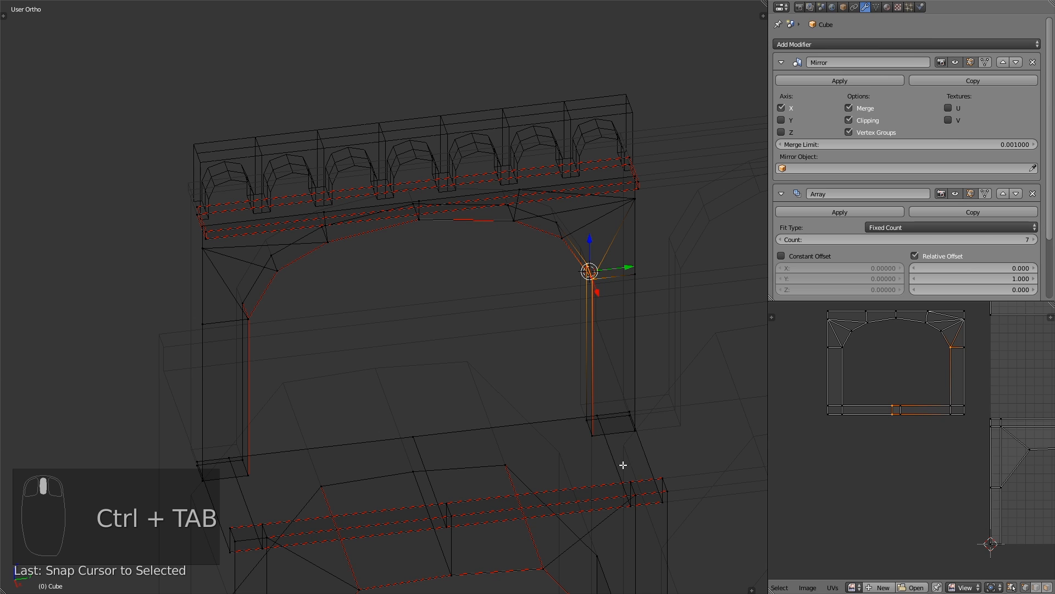
right_click(614, 425)
middle_click_drag(502, 445, 742, 386, "shift")
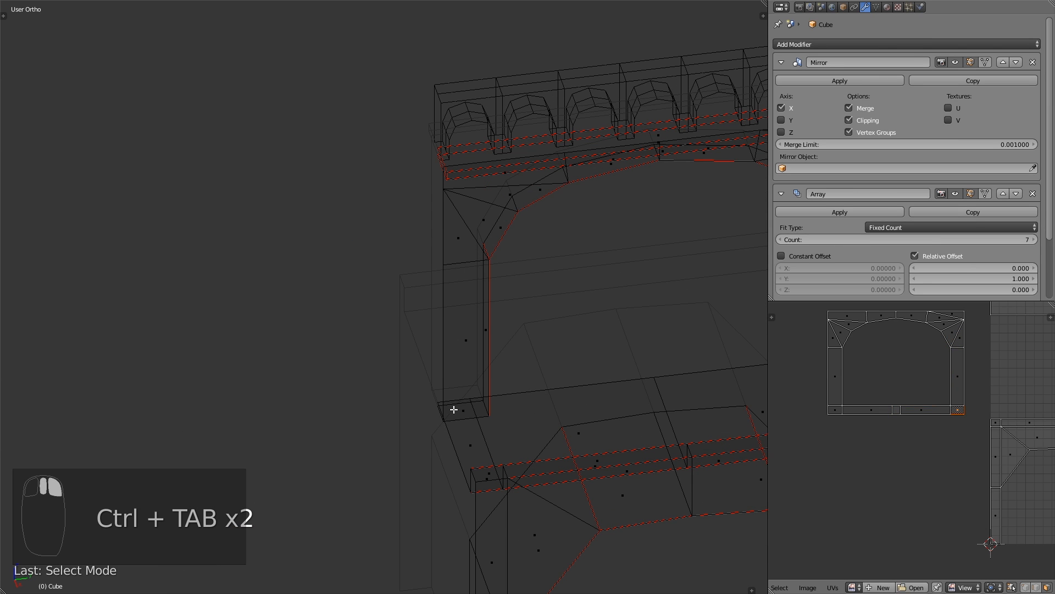
key("alt+x")
left_click(505, 405)
middle_click_drag(513, 405, 533, 372)
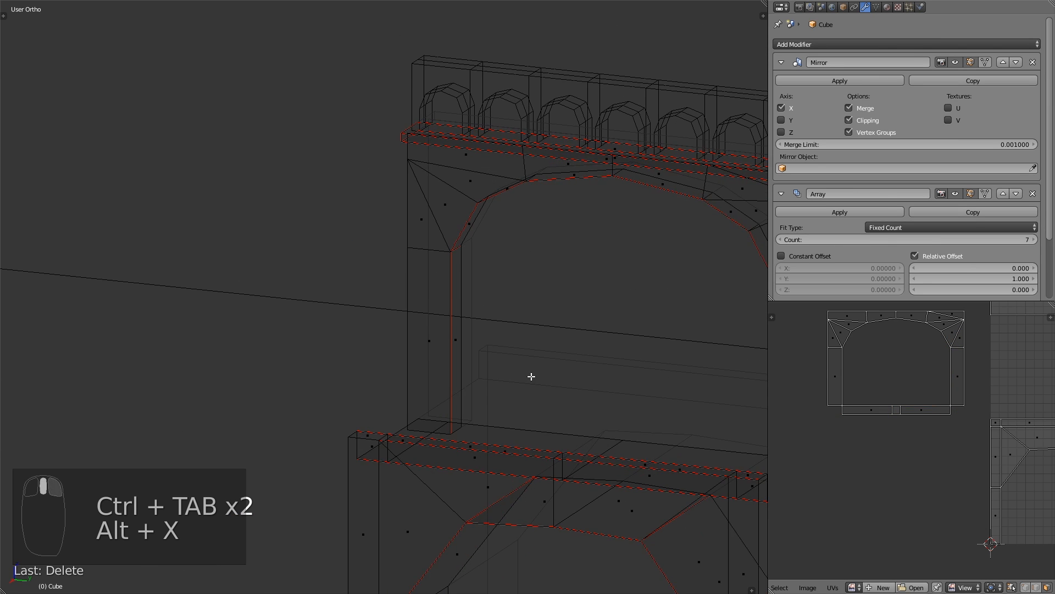
- Select the whole main aqueduct mesh and unwrap it again without the deleted pier faces
key("a")
scroll(606, 335, "down", 3)
key("u")
left_click(555, 304)
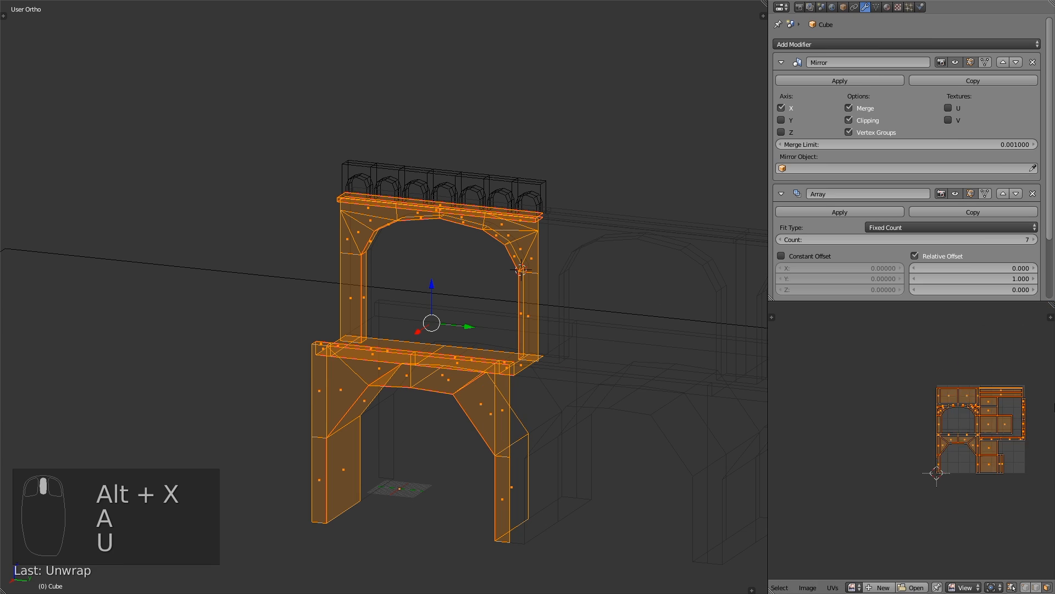
- Turn off the UV selection sync, set the UV selection mode to Island, and reselect the whole mesh
scroll(891, 412, "up", 2)
scroll(890, 411, "up", 2)
middle_click_drag(891, 411, 956, 462)
right_click(832, 381)
middle_click_drag(832, 381, 876, 390)
key("ctrl+Tab")
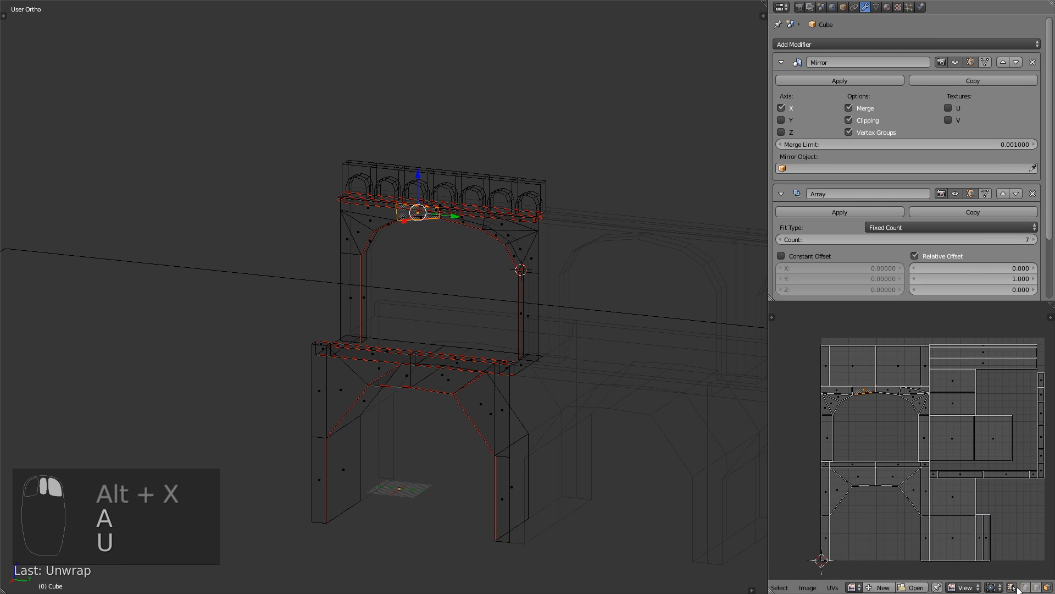
left_click(1013, 587)
key("ctrl+Tab")
left_click(908, 491)
key("a")
key("a")
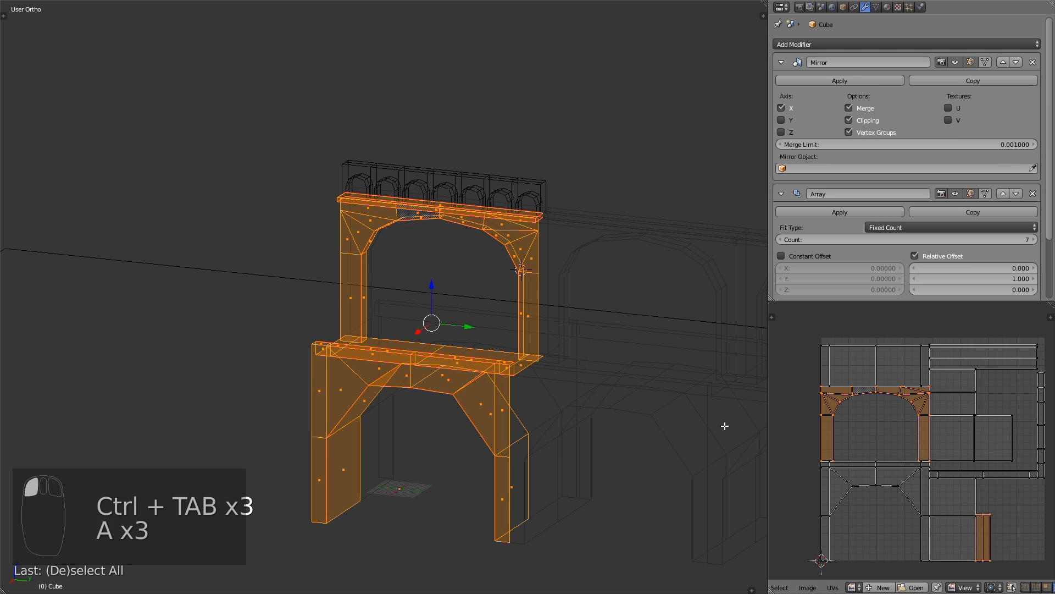
- Move the upper- and lower-tier arch islands out of the UV grid, save, and pick other islands to check them
right_click(929, 434)
key("g")
key("g")
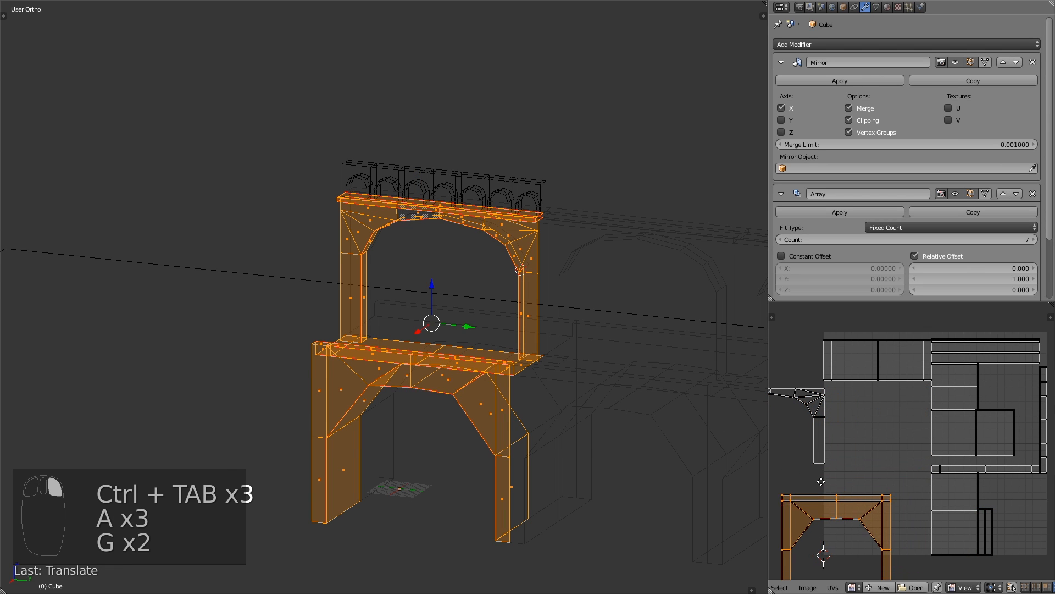
key("ctrl+s")
right_click(909, 401)
key("g")
right_click(962, 362)
right_click(945, 338)
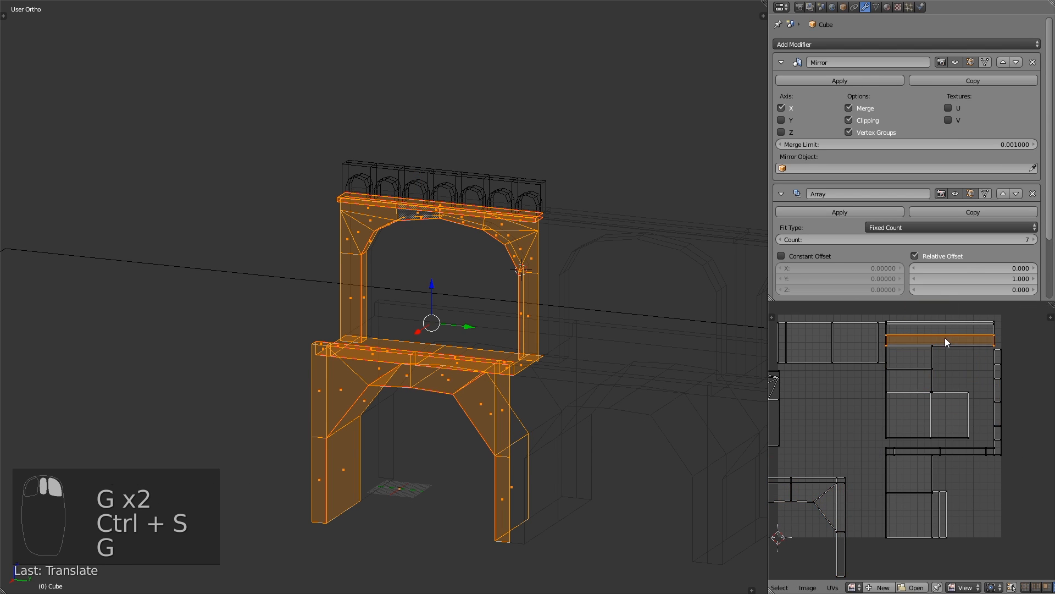
- Select the entire main aqueduct mesh, rerun Unwrap to restore the island layout, and save
key("a")
key("a")
key("a")
key("u")
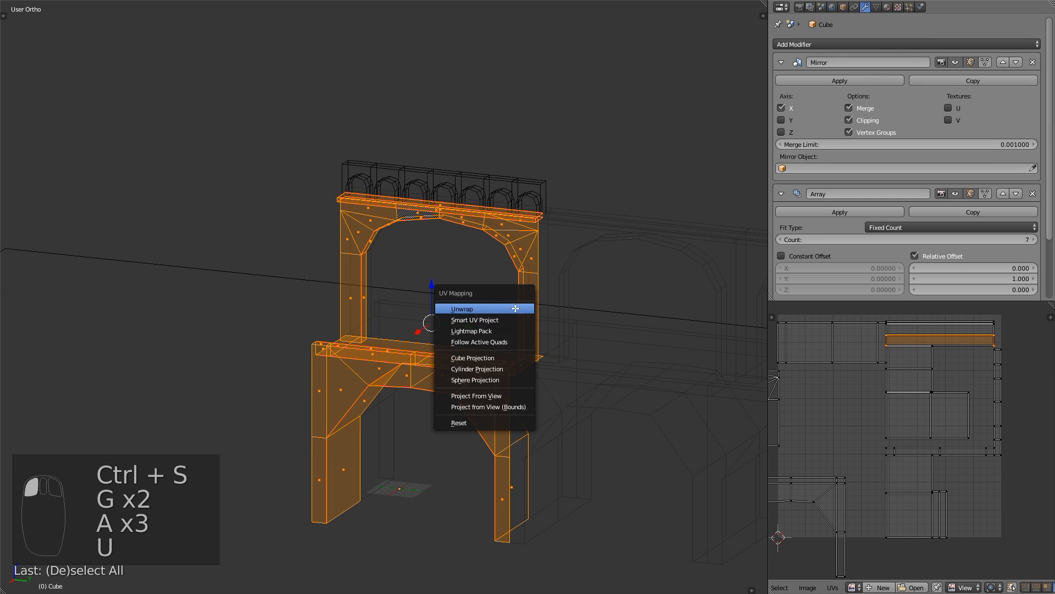
left_click(515, 309)
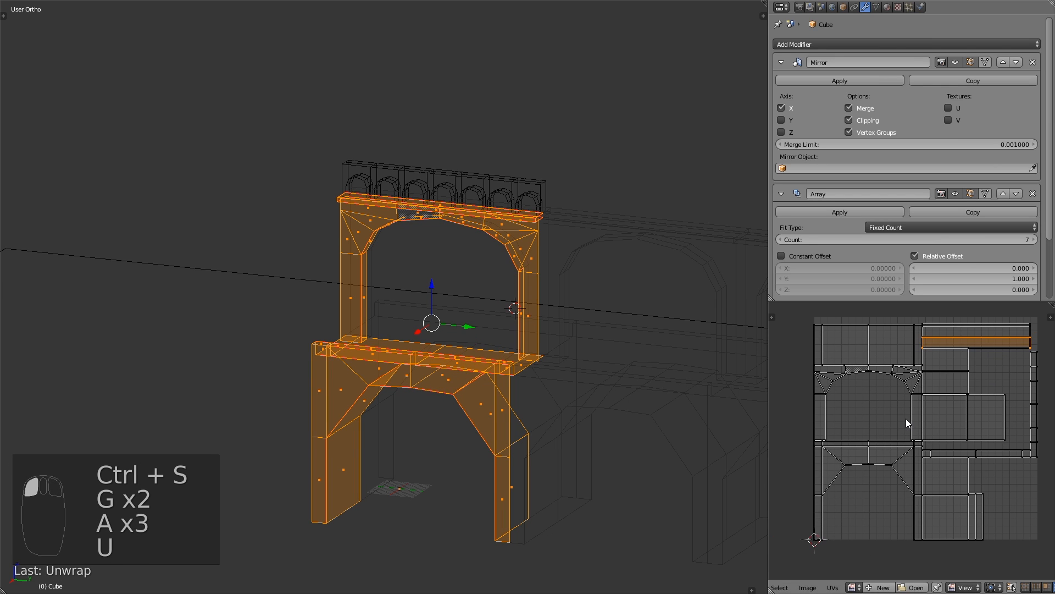
key("ctrl+s")
key("ctrl+s")
- Return to the right side view, leave the main aqueduct's mesh, select the small arch row, and save
mouse_move(487, 291)
middle_mouse_down("shift")
mouse_move(463, 308)
mouse_move(488, 300)
middle_mouse_up("shift")
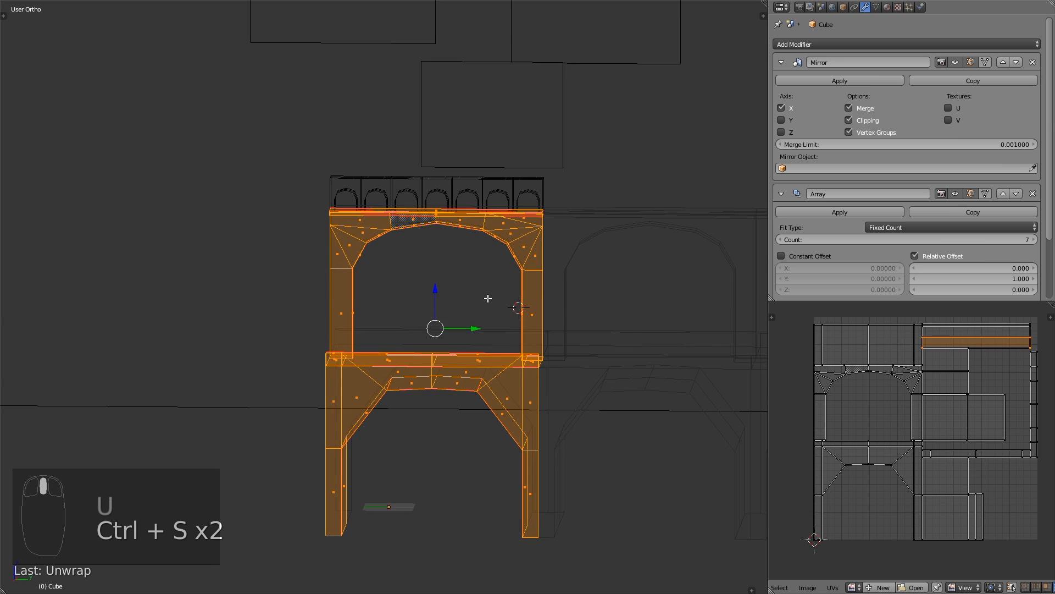
key("KP_3")
key("Tab")
right_click(453, 178)
key("ctrl+s")
scroll(505, 211, "up", 2)
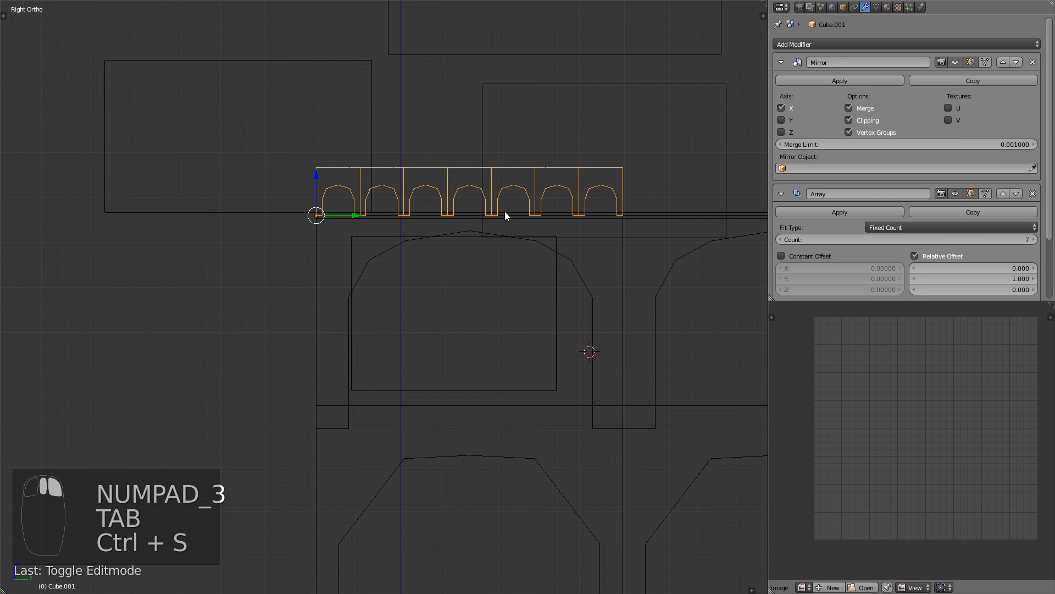
- Switch the viewport to solid shading, bring the small arch row closer, and save over Argentina_v1.blend
key("z")
key("ctrl+s")
key("Tab")
middle_click_drag(531, 183, 516, 237, "shift")
scroll(517, 237, "up", 2)
key("Tab")
key("ctrl+s")
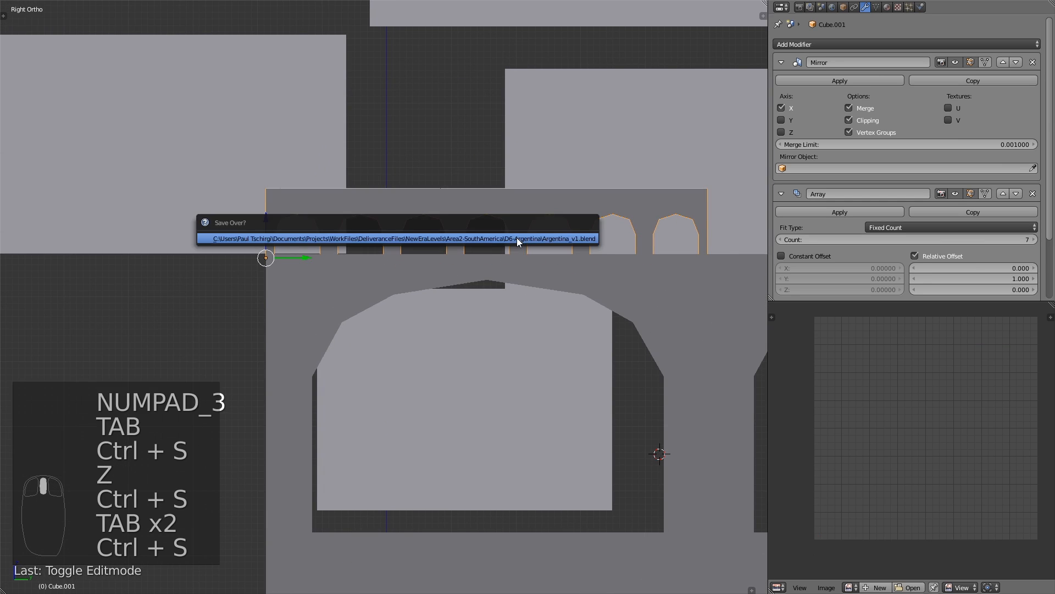
left_click(517, 236)
- Move the small arch's UV islands below the UV grid, scale them down, and leave its mesh
key("Tab")
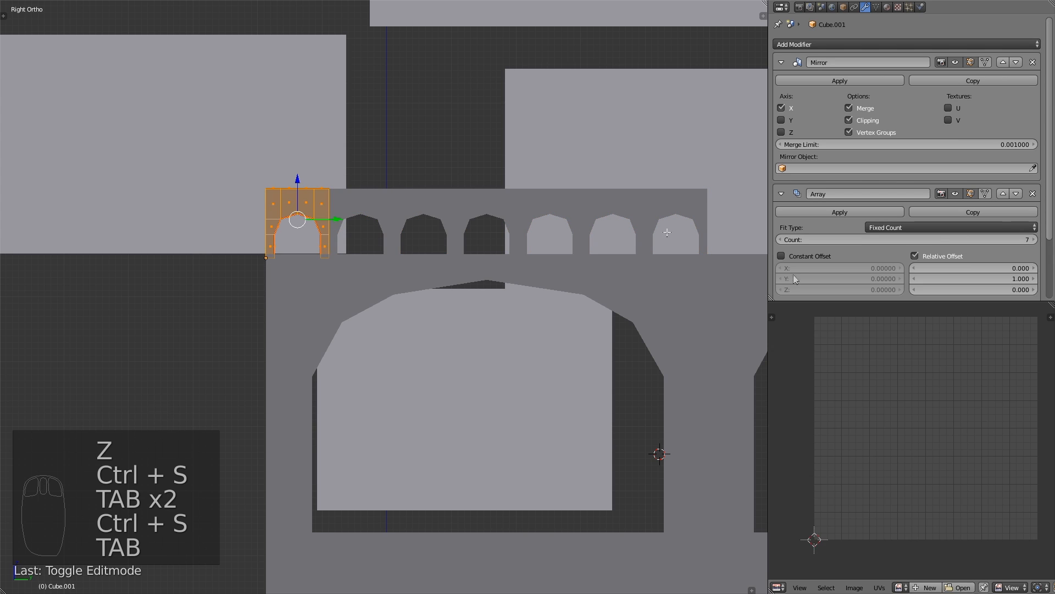
scroll(942, 377, "down", 3)
key("g")
left_click(938, 461)
key("s")
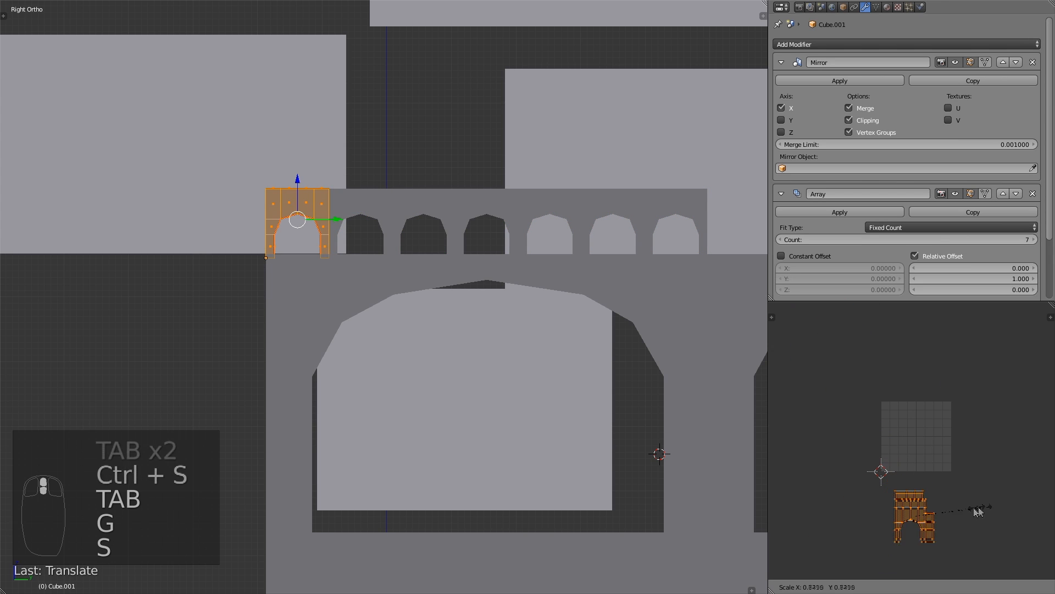
left_click(934, 507)
key("a")
key("Tab")
- Select the main aqueduct, save, and examine how the small arch row sits on its upper tier
right_click(623, 267)
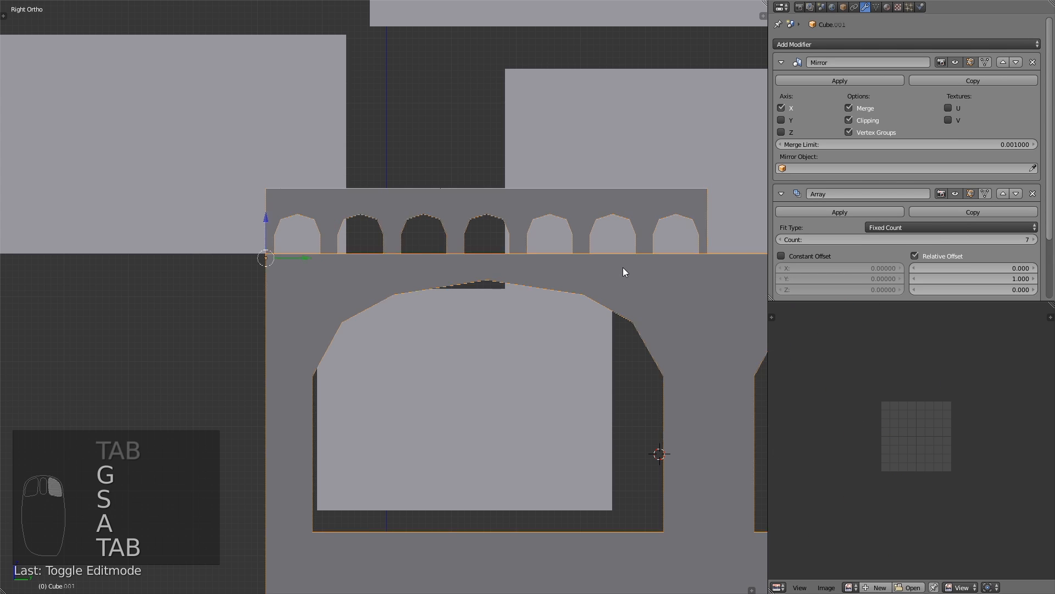
scroll(660, 277, "down", 6)
middle_click_drag(684, 282, 736, 315)
scroll(608, 309, "up", 4)
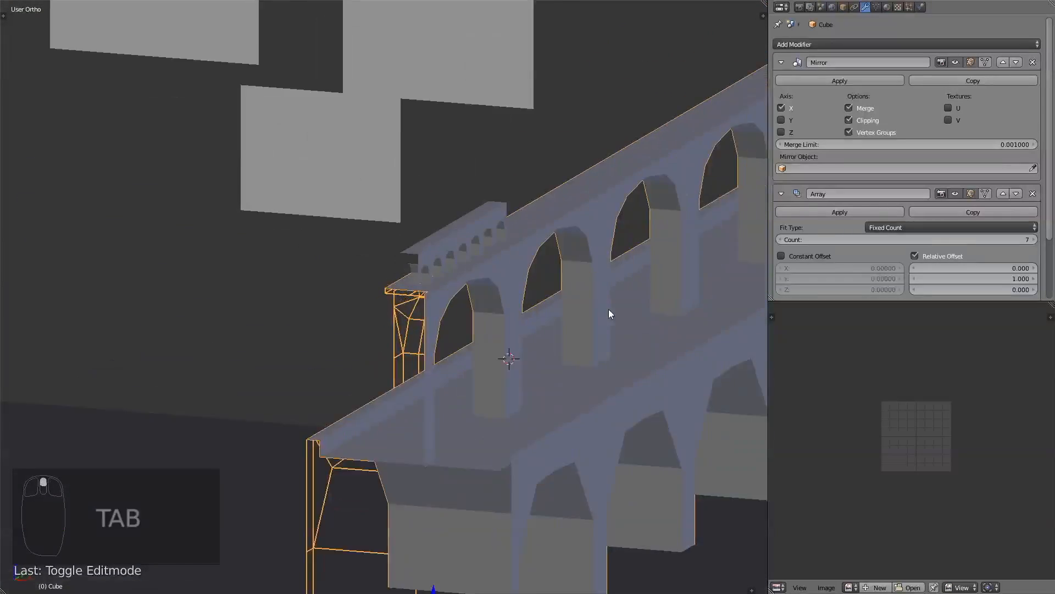
middle_click_drag(609, 308, 358, 240)
key("ctrl+s")
middle_click_drag(652, 285, 566, 265)
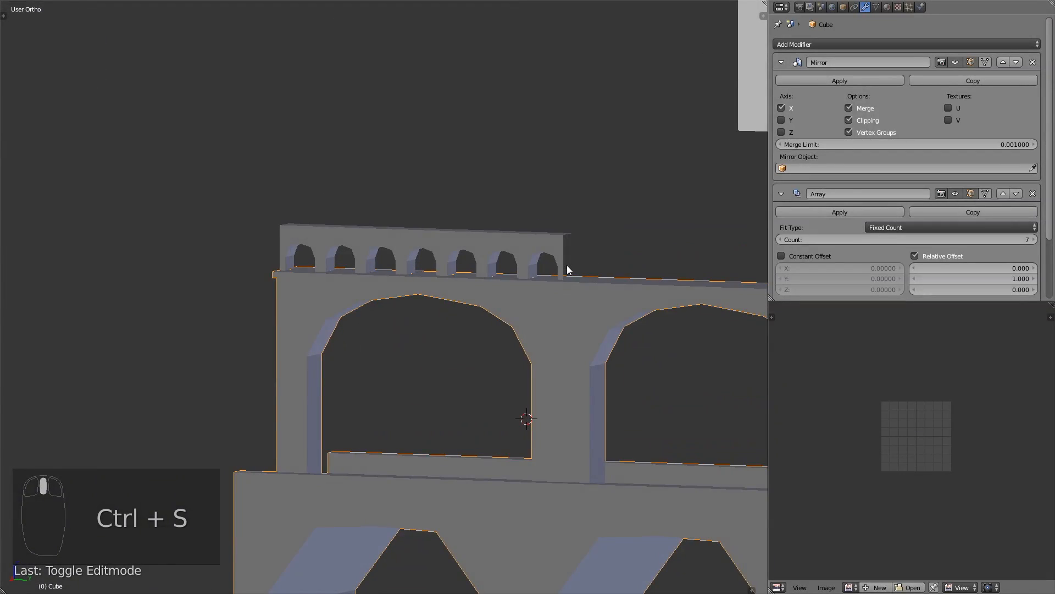
scroll(566, 265, "down", 3)
middle_click_drag(505, 282, 470, 262)
- Open the small arch row's mesh for editing in a maximized viewport and set the mesh selection mode to Vertex
right_click(471, 263)
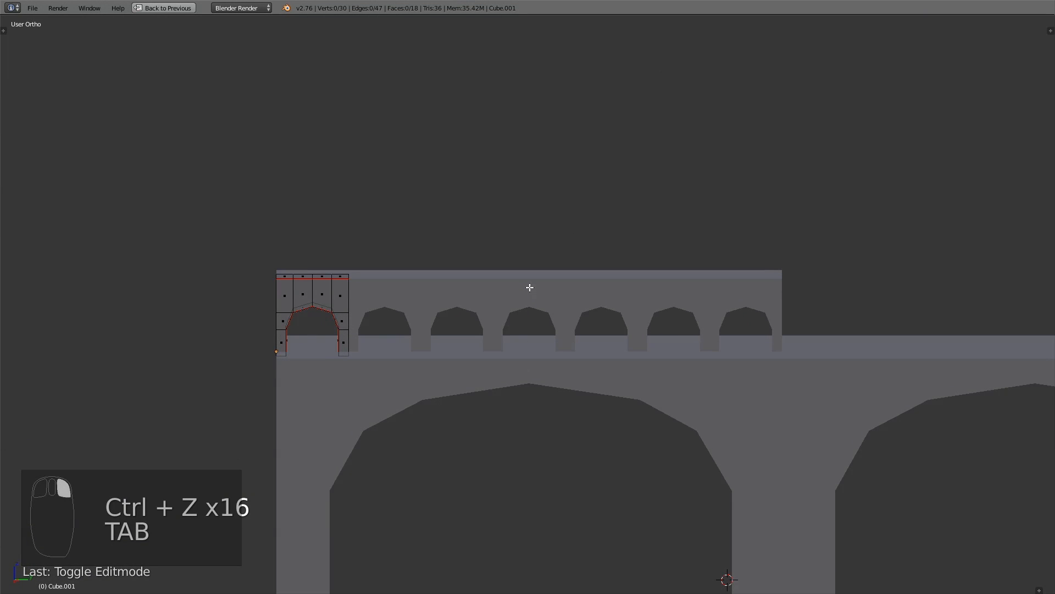
middle_click_drag(717, 268, 992, 252, "shift")
scroll(816, 273, "up", 6)
middle_click_drag(807, 216, 570, 275, "shift")
key("ctrl+Tab")
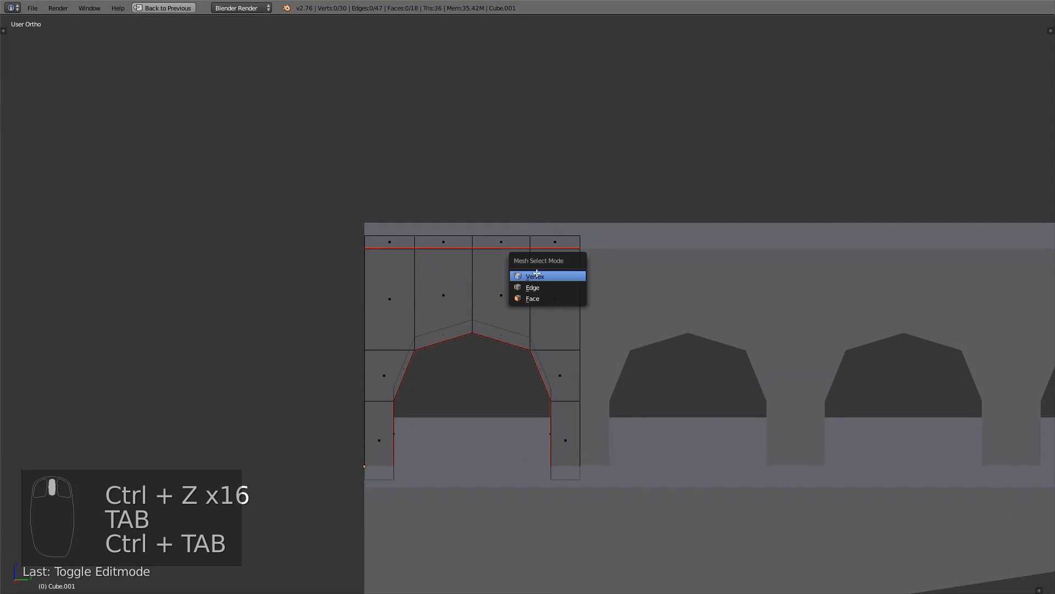
left_click(535, 276)
- Turn on AutoMerge Editing and slide the small arch's surplus top vertices into the centre and corner vertices
key("b")
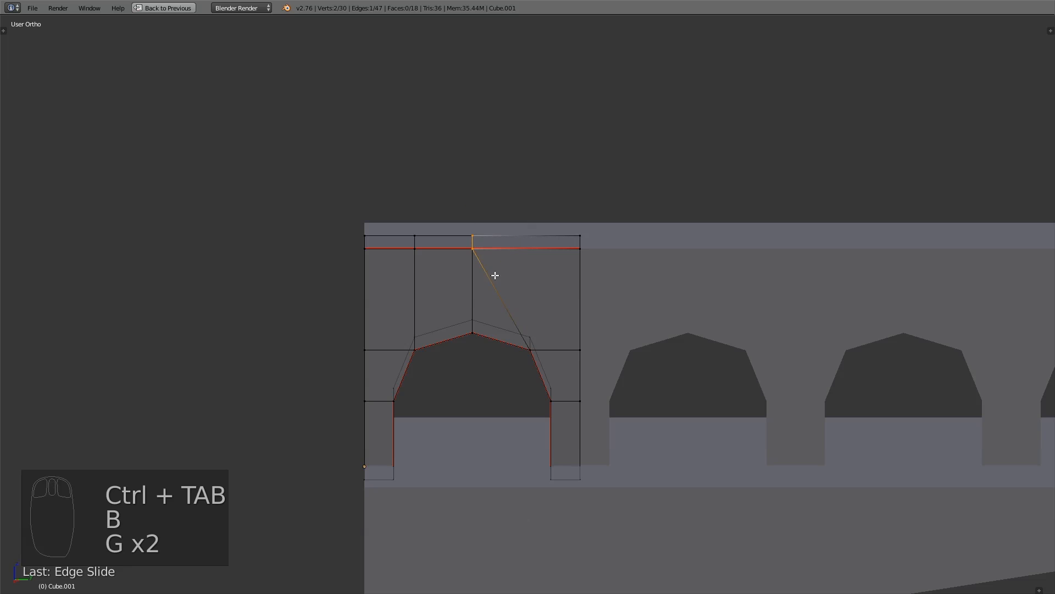
left_click(1039, 589)
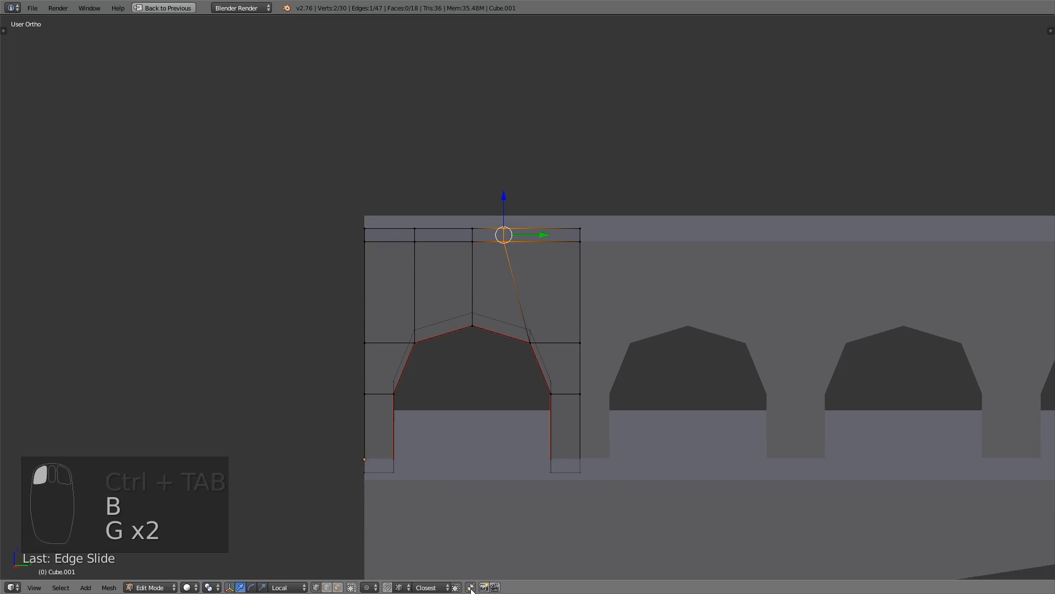
left_click_drag(481, 579, 480, 591)
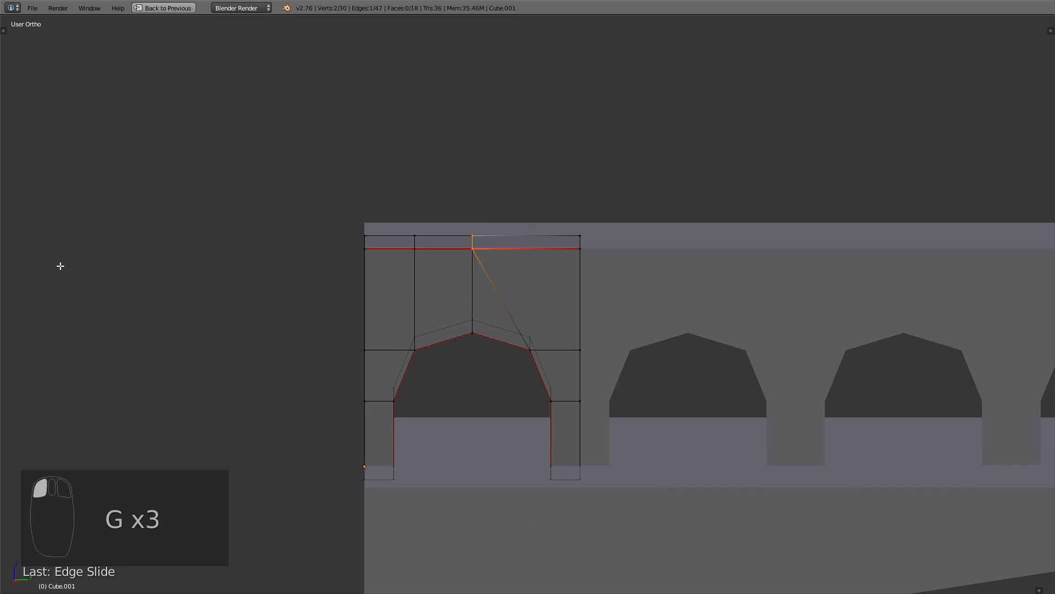
left_click(308, 313)
middle_click_drag(487, 332, 484, 320)
right_click(369, 286)
middle_click_drag(371, 284, 362, 361, "shift")
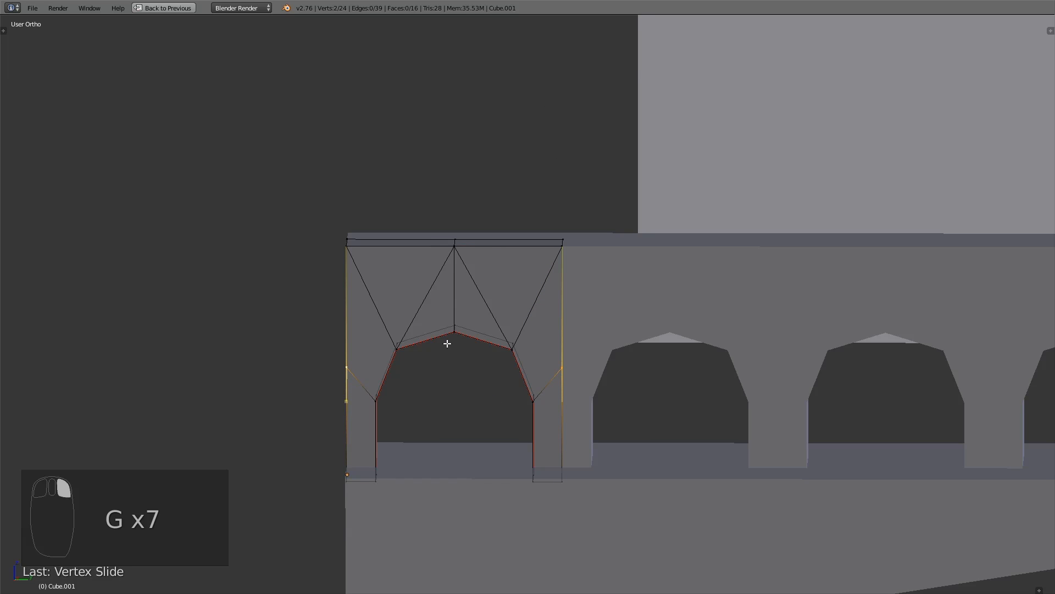
- Connect the small arch's shoulder vertices to the outer sides and its lower arch vertices to the leg corners, then save
middle_click_drag(411, 360, 314, 345)
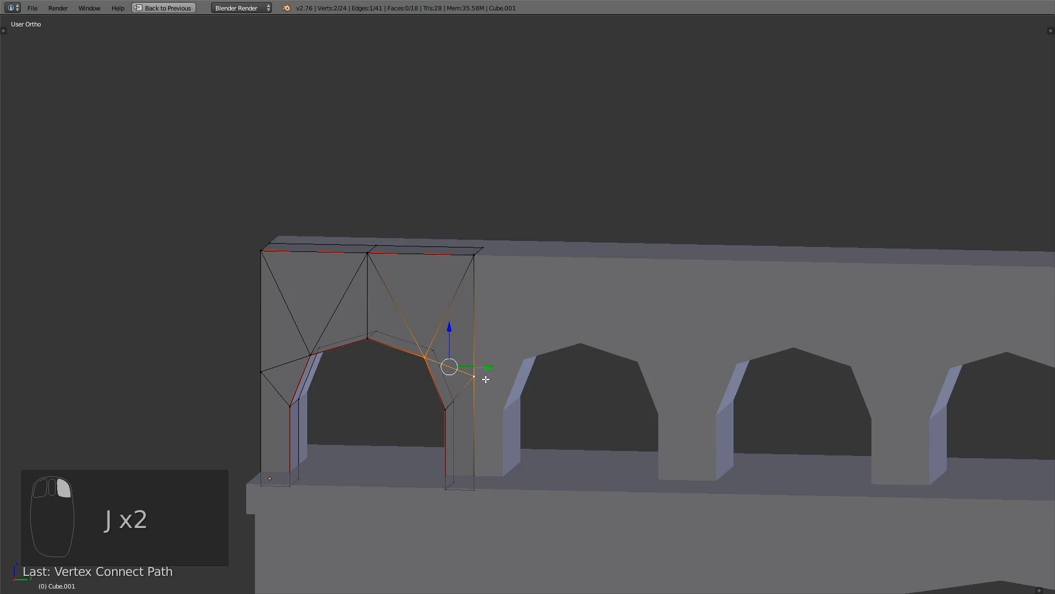
key("ctrl+s")
key("ctrl+s")
middle_click_drag(486, 379, 606, 453)
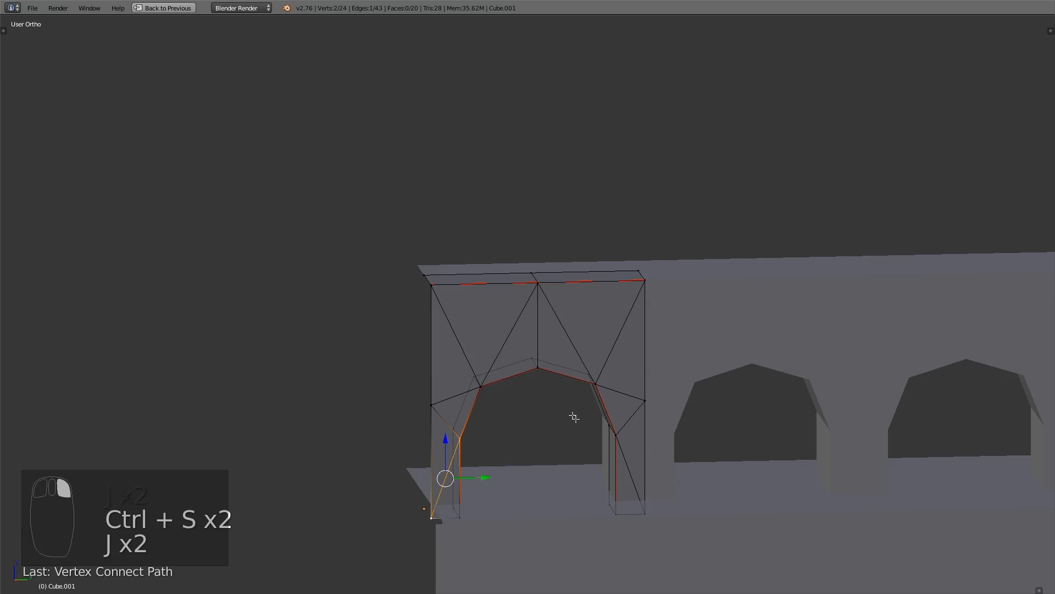
key("KP_3")
key("ctrl+s")
scroll(554, 335, "down", 2)
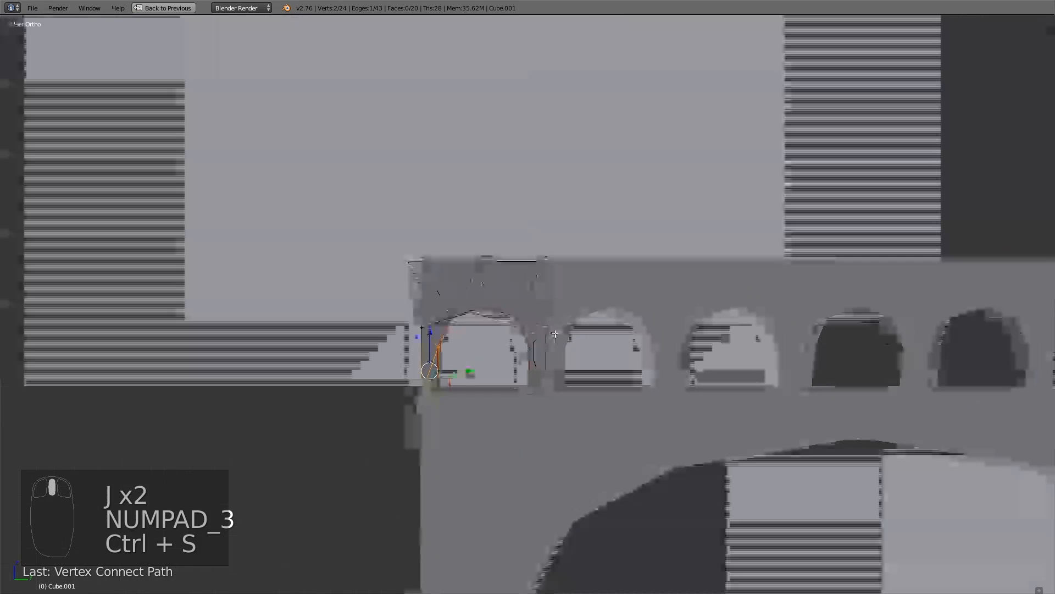
- Check the small arch's simplified mesh from above in and out of edit mode, and save over the file
key("Tab")
mouse_move(554, 334)
middle_mouse_down()
mouse_move(535, 347)
mouse_move(526, 384)
mouse_move(558, 351)
middle_mouse_up()
scroll(526, 384, "down", 4)
scroll(525, 384, "up", 6)
key("Tab")
key("ctrl+s")
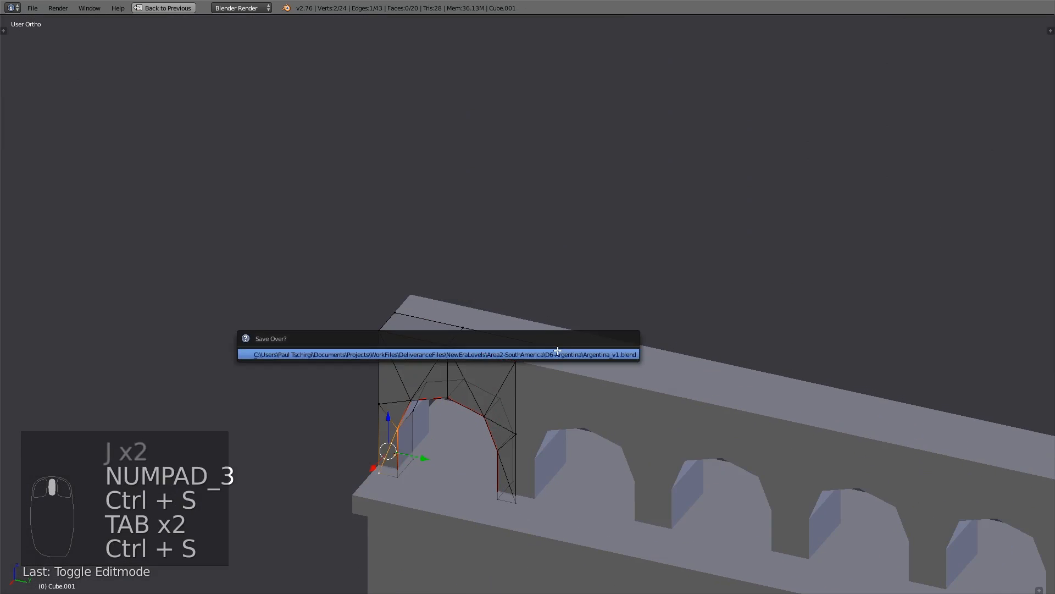
left_click(558, 351)
middle_click_drag(457, 352, 469, 358)
scroll(532, 384, "up", 1)
middle_click_drag(532, 384, 542, 385)
key("ctrl+s")
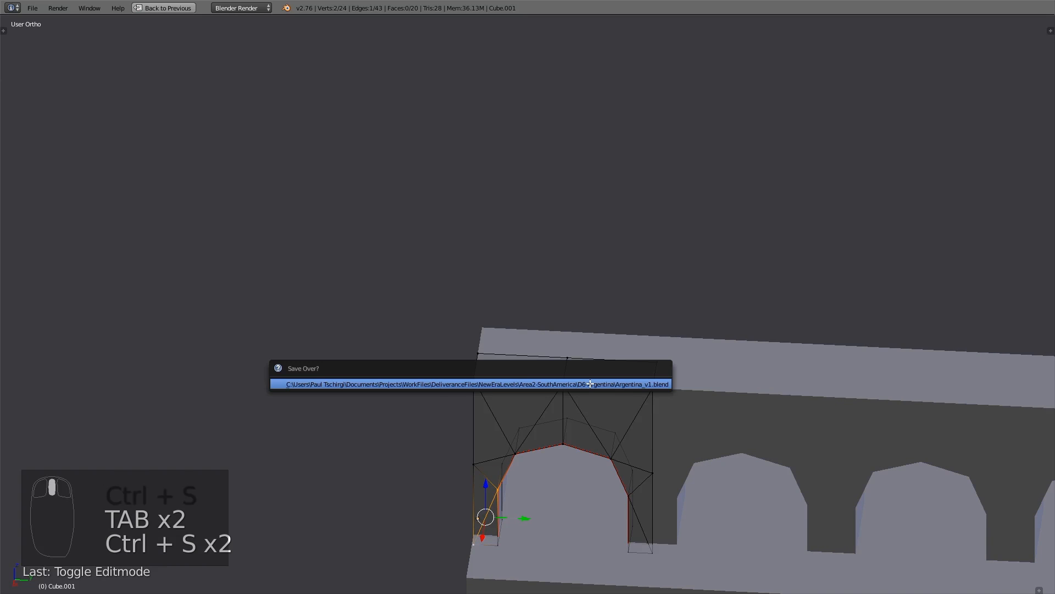
left_click(590, 383)
key("ctrl+s")
left_click(574, 353)
- Merge the rear middle vertex of the small arch's top into a corner, connect the front middle vertex to the opposite corner, and save
right_click(576, 356)
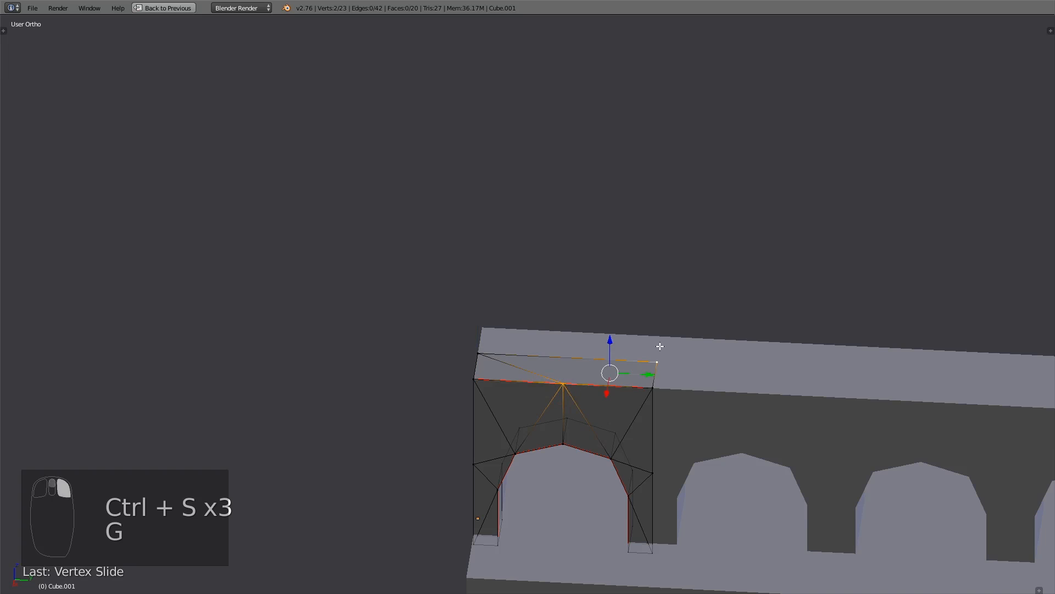
scroll(639, 356, "down", 3)
mouse_move(639, 357)
middle_mouse_down()
mouse_move(681, 363)
mouse_move(631, 337)
middle_mouse_up()
key("ctrl+s")
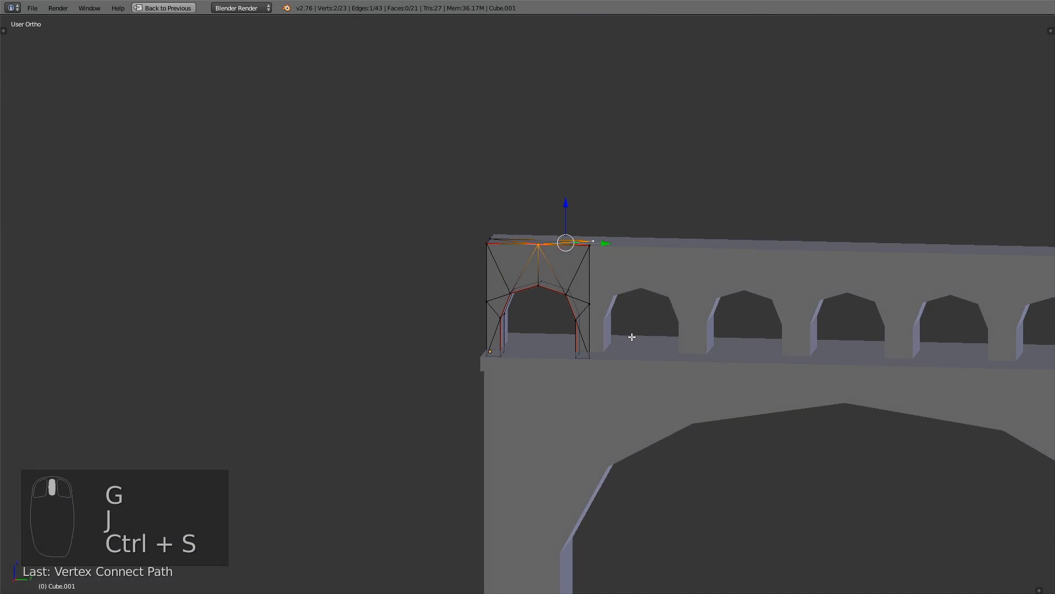
- Select the small arch's whole mesh, return to the layout with the UV editor, and rerun Unwrap
key("a")
key("a")
key("a")
key("ctrl+Left")
key("ctrl+Right")
key("ctrl+Right")
key("ctrl+Right")
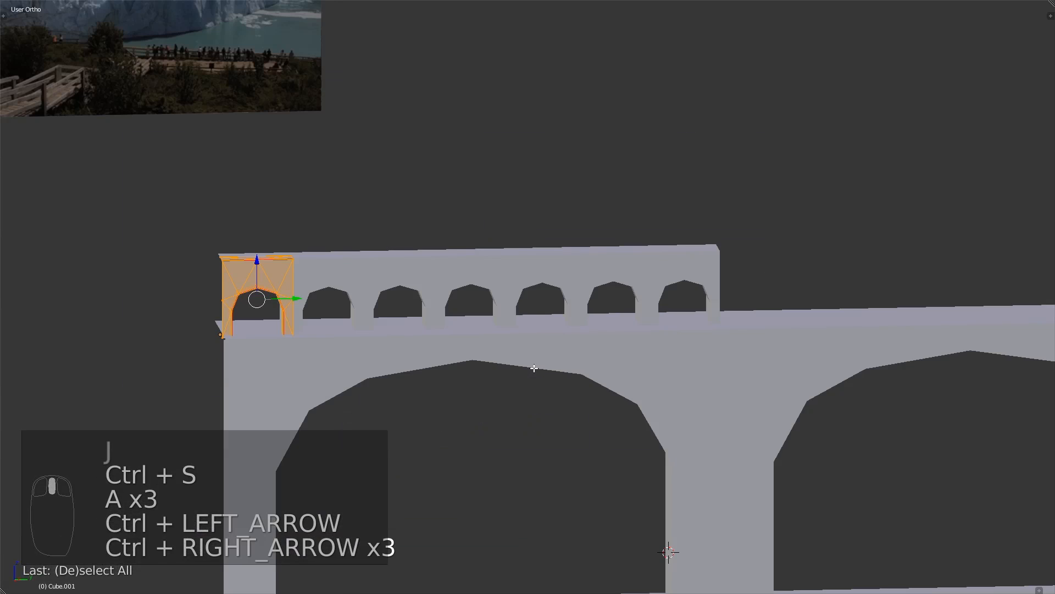
key("ctrl+Left")
key("Tab")
key("Tab")
key("u")
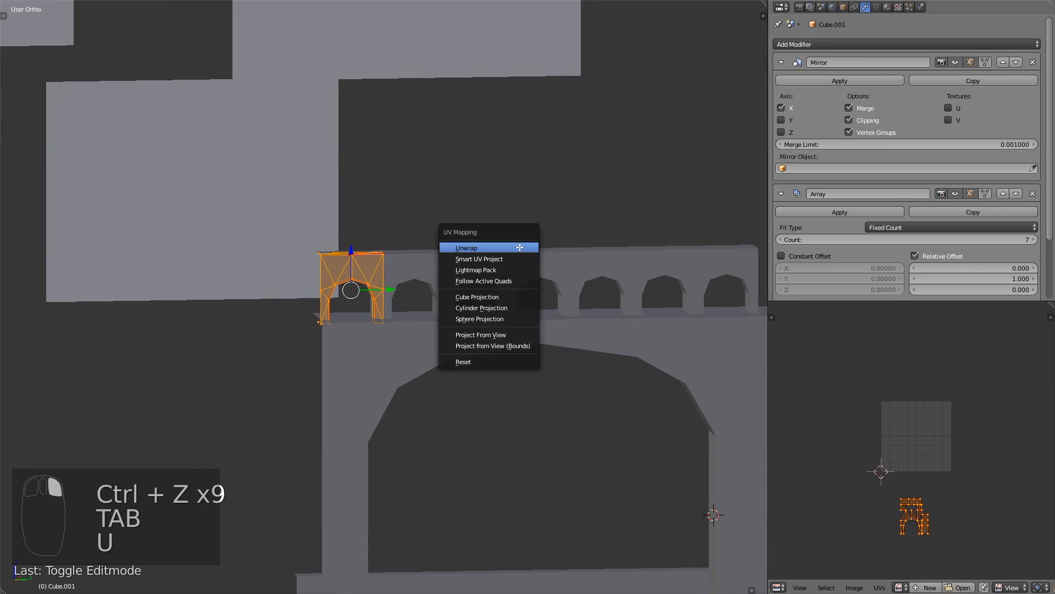
left_click(482, 242)
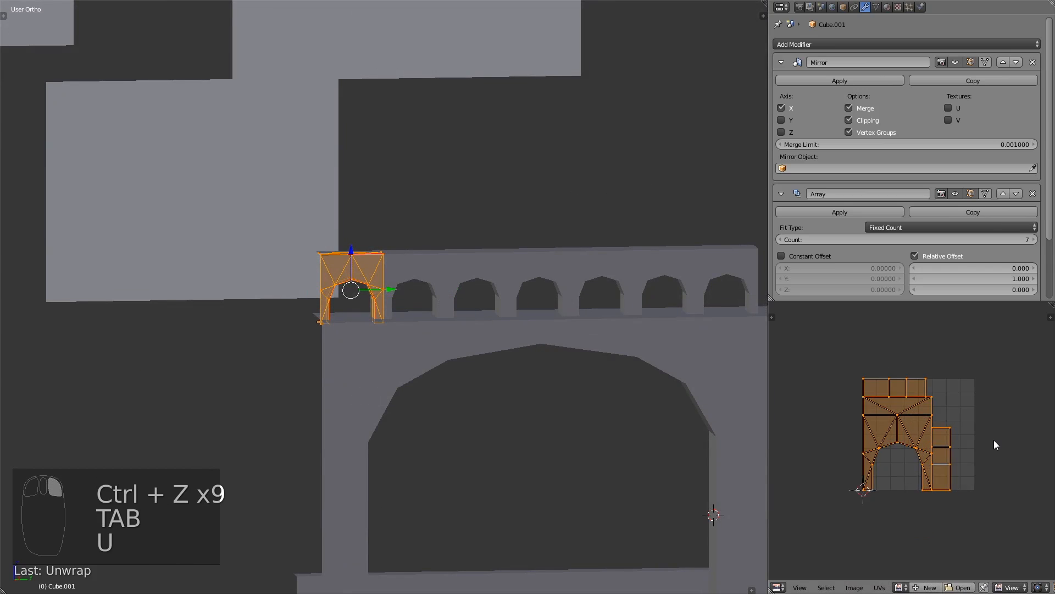
- Move the newly unwrapped small arch islands below the UV grid and scale them to roughly half size
scroll(994, 444, "up", 1)
key("g")
left_click(977, 493)
middle_click_drag(978, 495, 948, 395)
key("s")
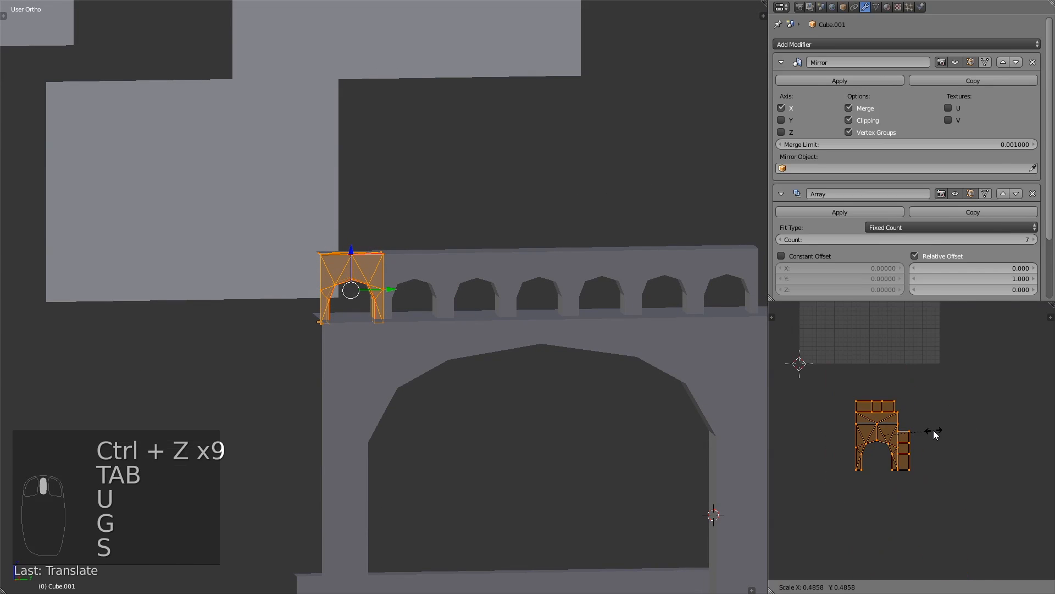
left_click(933, 431)
key("g")
left_click(922, 467)
- Apply the small arch row's Array modifier, join the row into the main aqueduct, and save
key("Tab")
left_click(862, 212)
right_click(565, 331)
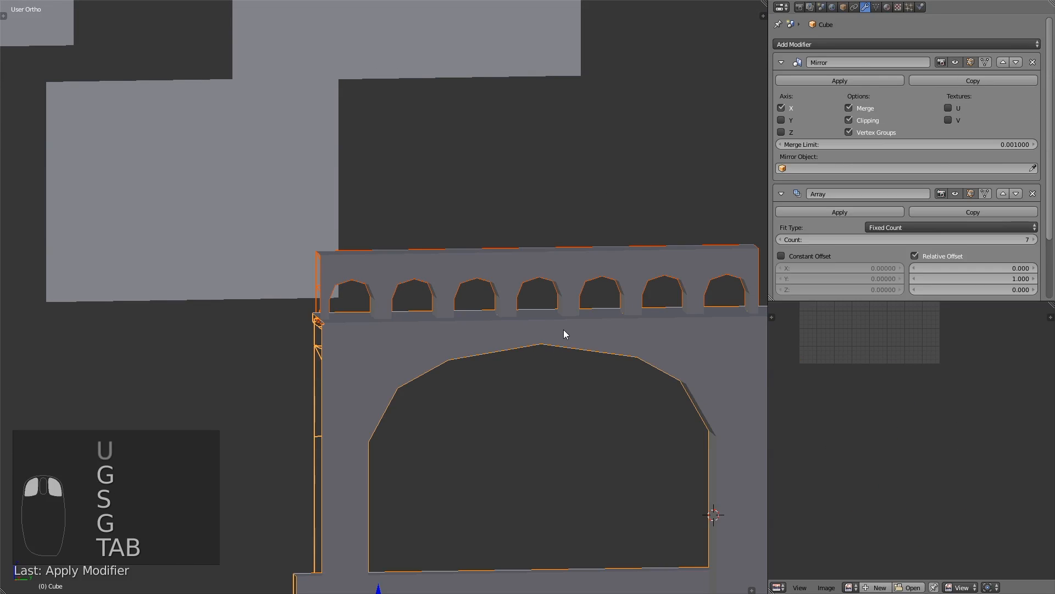
key("ctrl+j")
key("Tab")
key("ctrl+s")
key("ctrl+s")
- Examine the joined aqueduct's repeated bays from the side and save the file
key("KP_3")
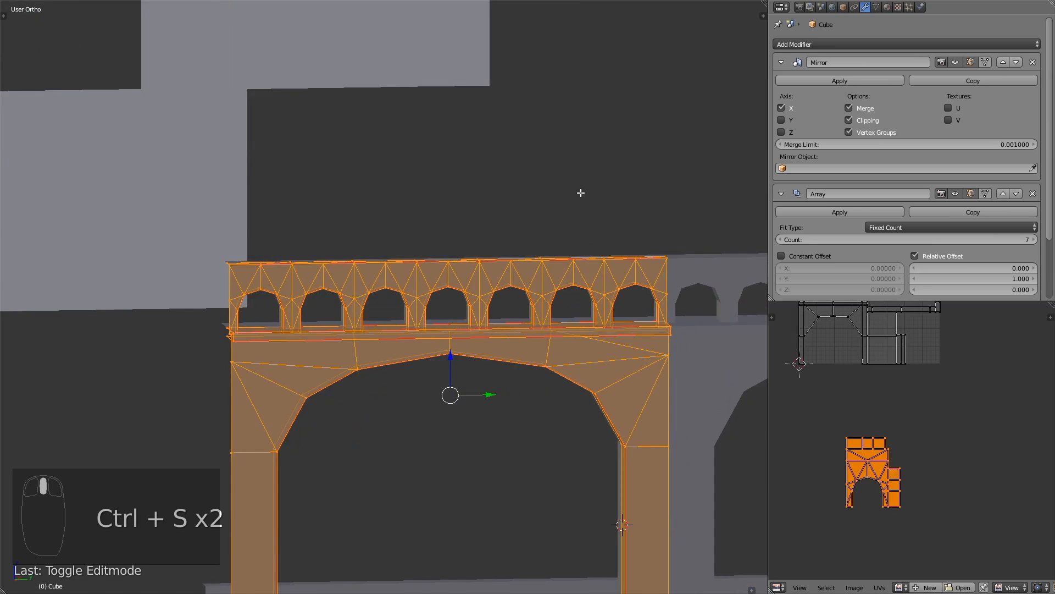
key("ctrl+s")
middle_click_drag(485, 419, 476, 278, "shift")
scroll(448, 344, "down", 2)
key("alt+KP_1")
key("ctrl+s")
scroll(484, 277, "down", 4)
middle_click_drag(526, 374, 465, 274, "shift")
scroll(968, 469, "up", 2)
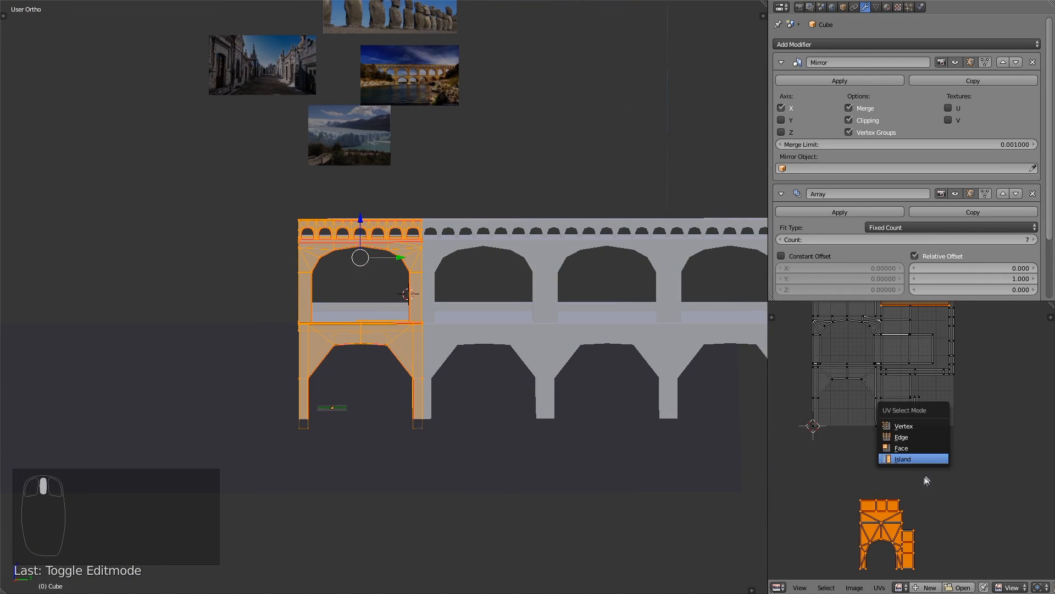
- Set the UV selection mode to Island, box-select only the small arch's islands, and maximize the UV editor
key("a")
key("b")
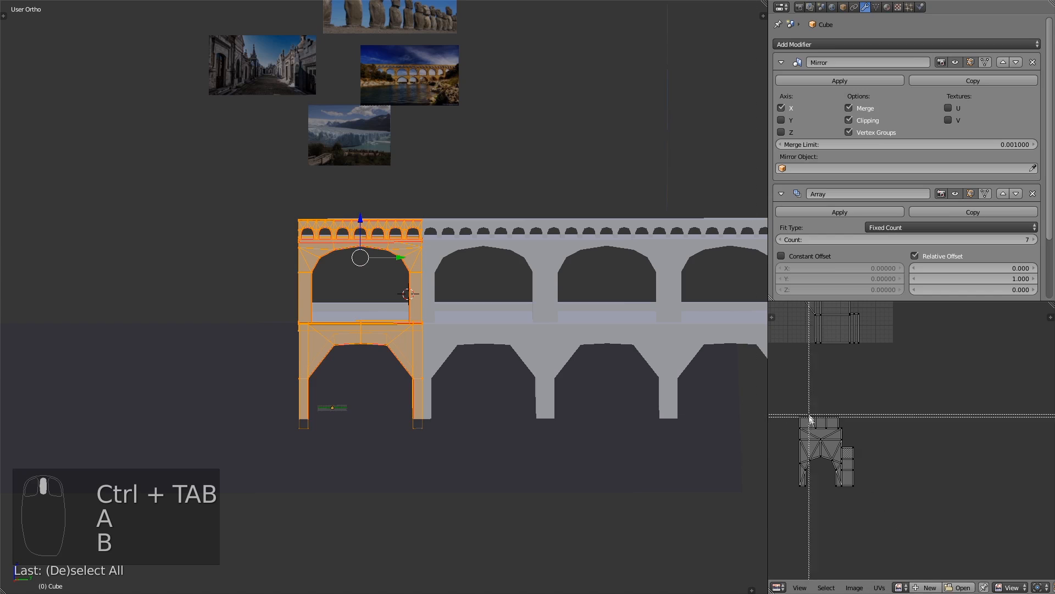
left_click_drag(810, 416, 897, 484)
key("shift+space")
scroll(681, 249, "up", 3)
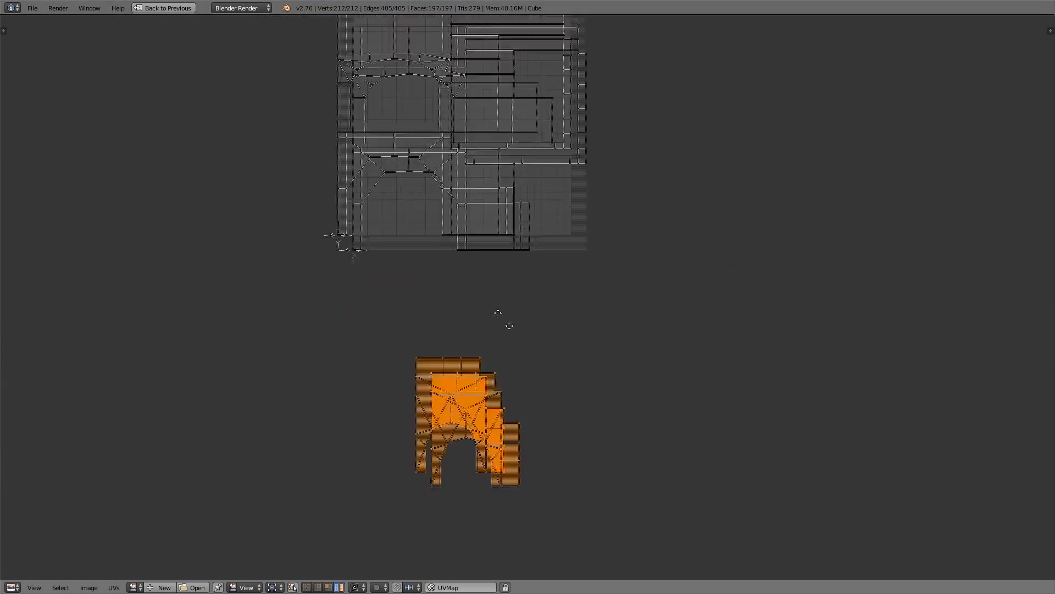
scroll(513, 328, "up", 1)
- Move the small arch's islands up to the UV grid's lower edge and scale them down
key("g")
middle_click_drag(509, 325, 574, 408)
left_click(433, 280)
scroll(632, 451, "up", 1)
key("s")
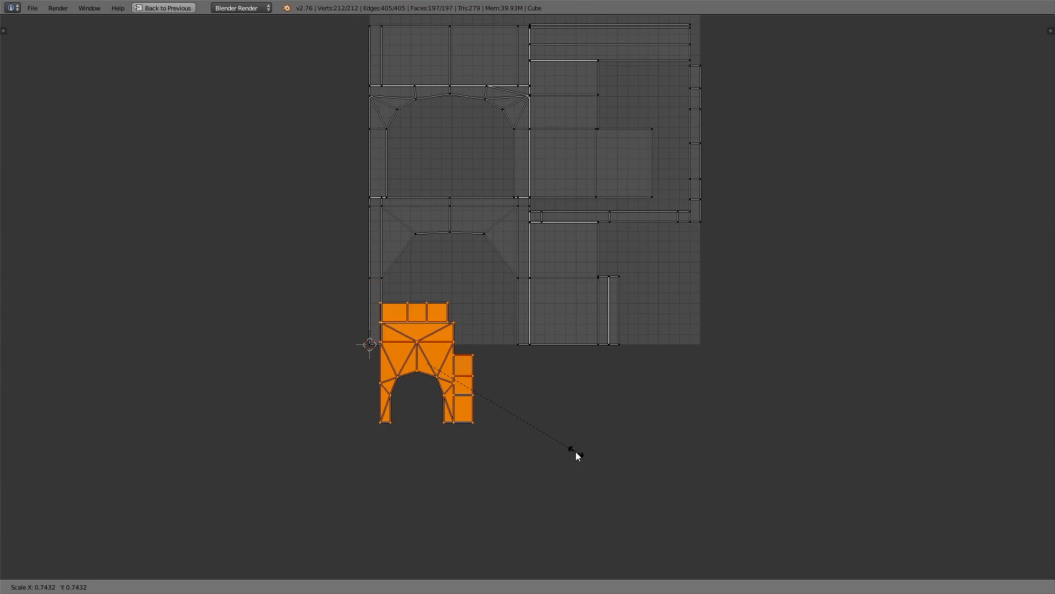
left_click(574, 440)
key("n")
key("n")
middle_click_drag(608, 350, 687, 401)
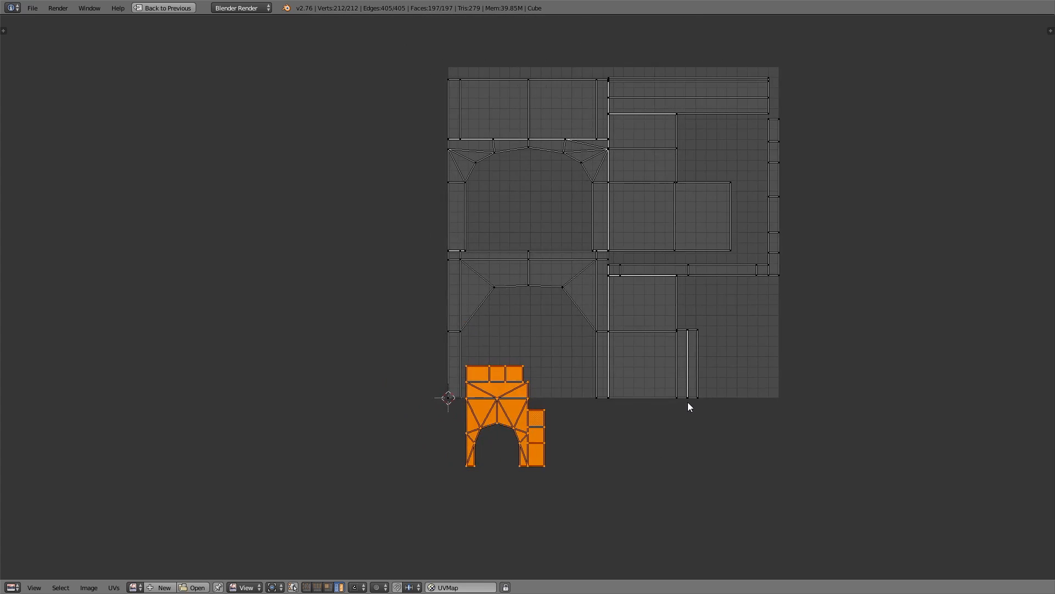
- Move the small arch's islands into the empty opening of the lower-tier arch and enlarge them slightly
scroll(632, 365, "up", 3)
key("g")
left_click(687, 338)
key("s")
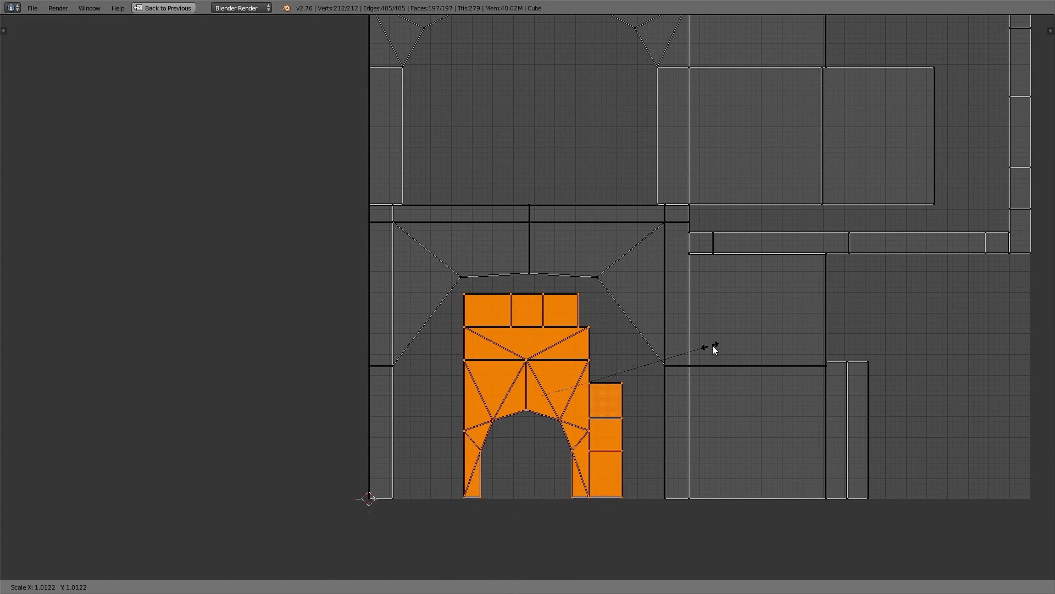
left_click(727, 345)
key("g")
left_click(727, 340)
- Fine-tune the islands' scale and position to fit under the lower-tier arch with their base on the grid's lower edge
key("s")
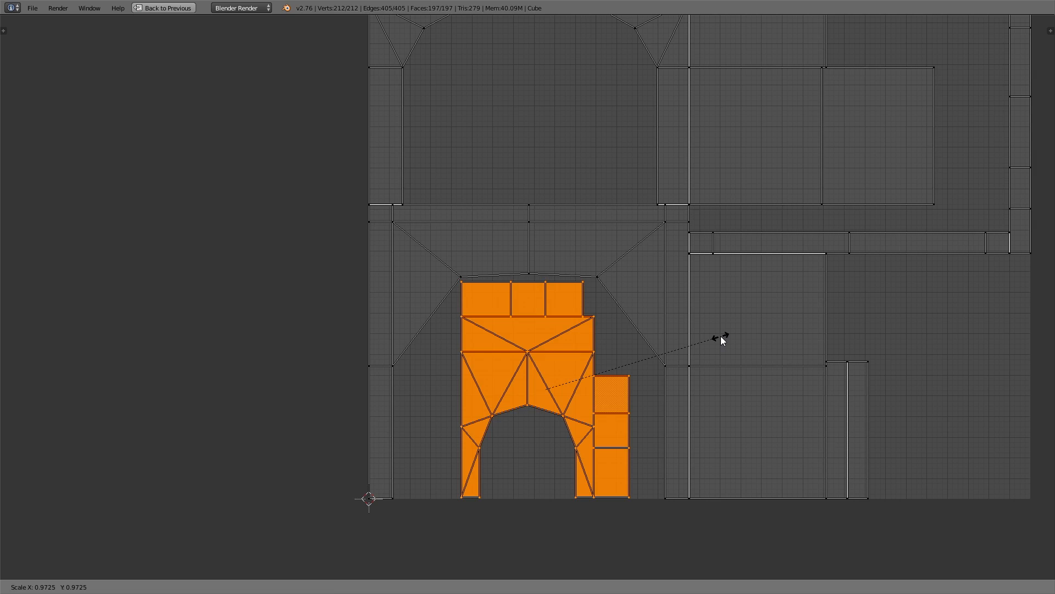
left_click(723, 337)
key("g")
left_click(730, 337)
key("s")
left_click(739, 338)
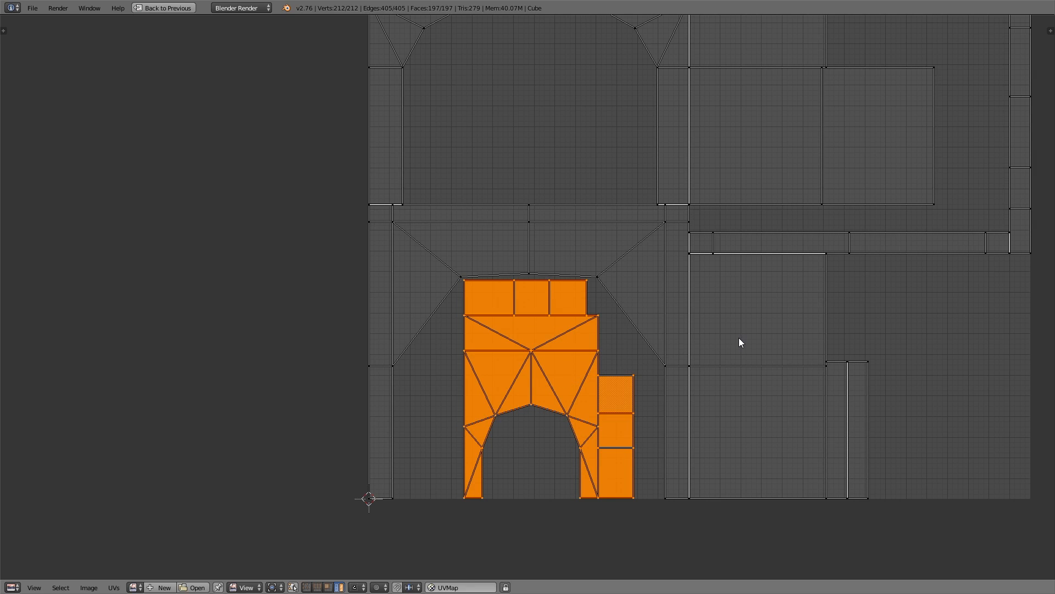
key("g")
left_click(740, 337)
scroll(738, 338, "down", 4)
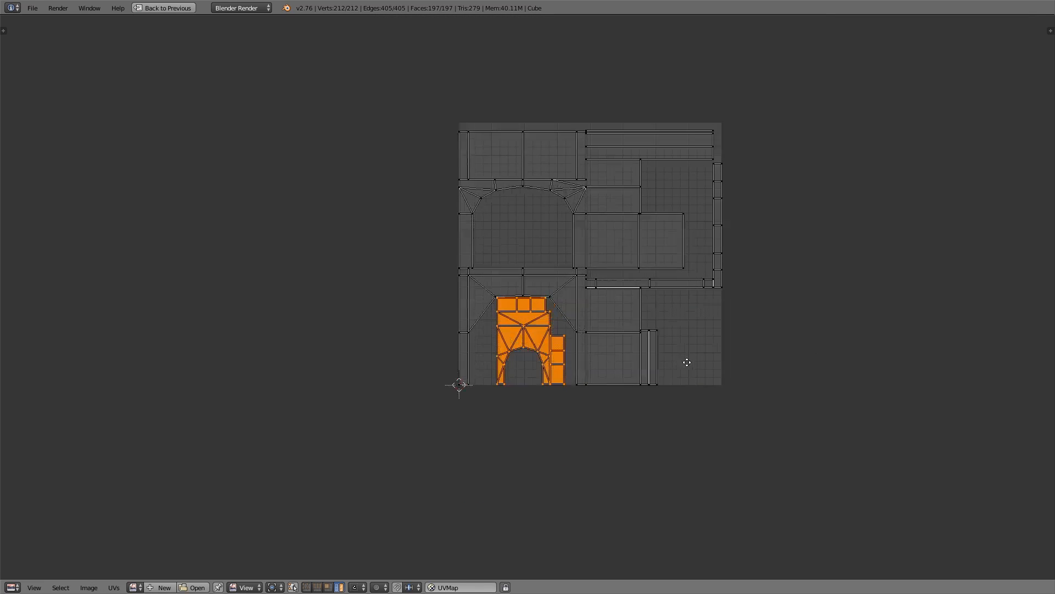
scroll(616, 454, "up", 1)
key("g")
right_click(621, 262)
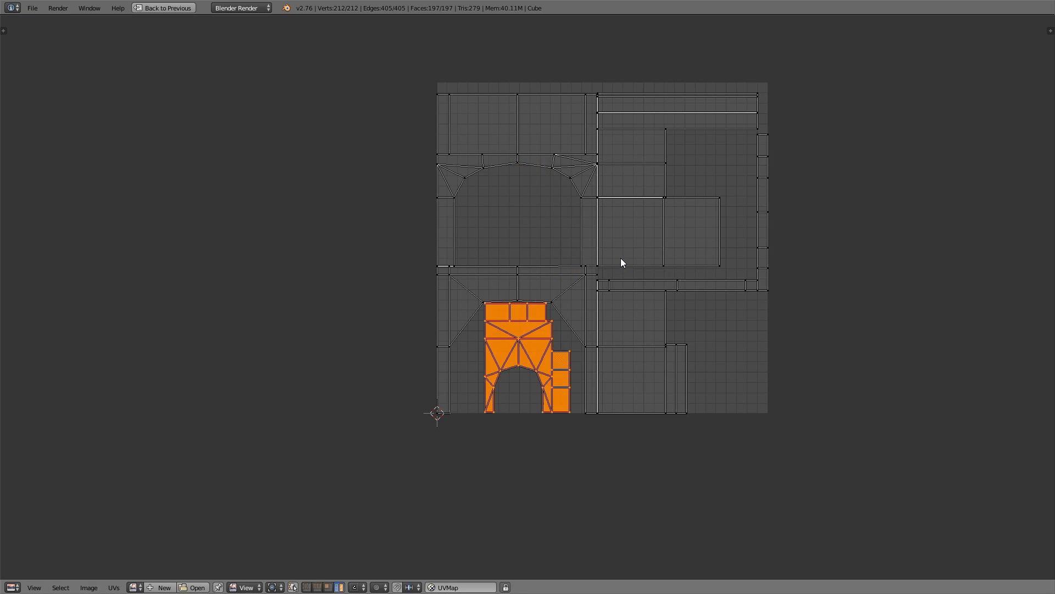
scroll(609, 406, "right", 2, "ctrl")
key("g")
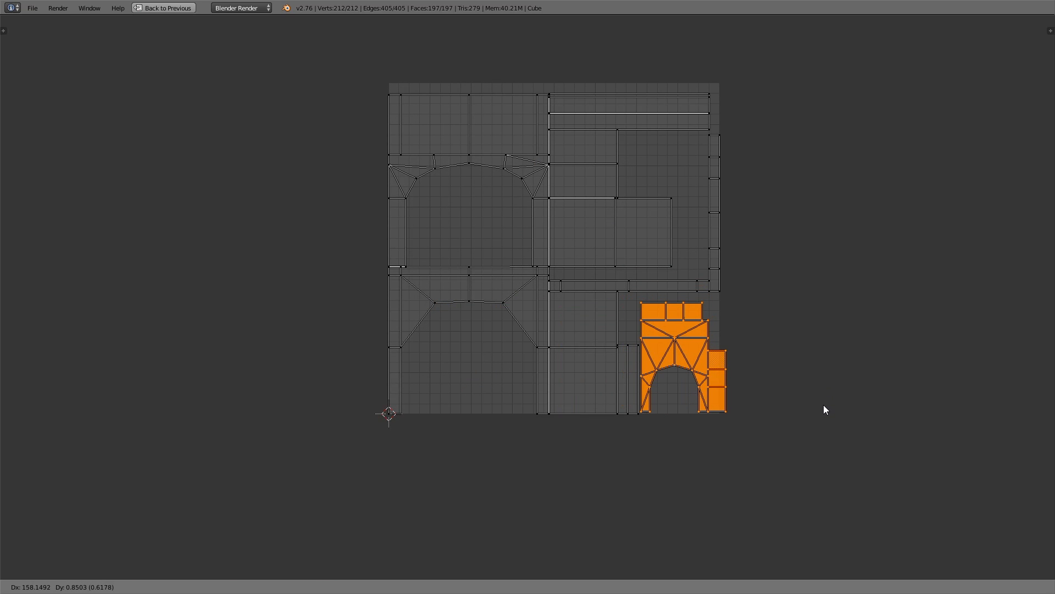
right_click(824, 404)
middle_click_drag(546, 351, 561, 372)
- Save the project over the existing Argentina_v1.blend file
key("ctrl+s")
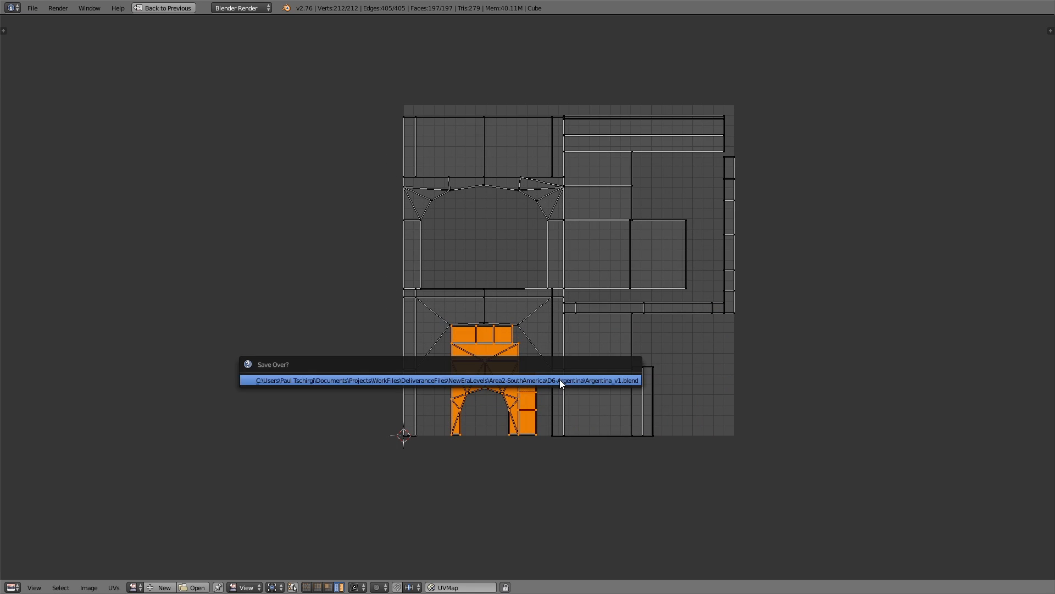
left_click(559, 379)
middle_click_drag(709, 290, 556, 292)
right_click(686, 301)
scroll(686, 303, "up", 2)
right_click(478, 156)
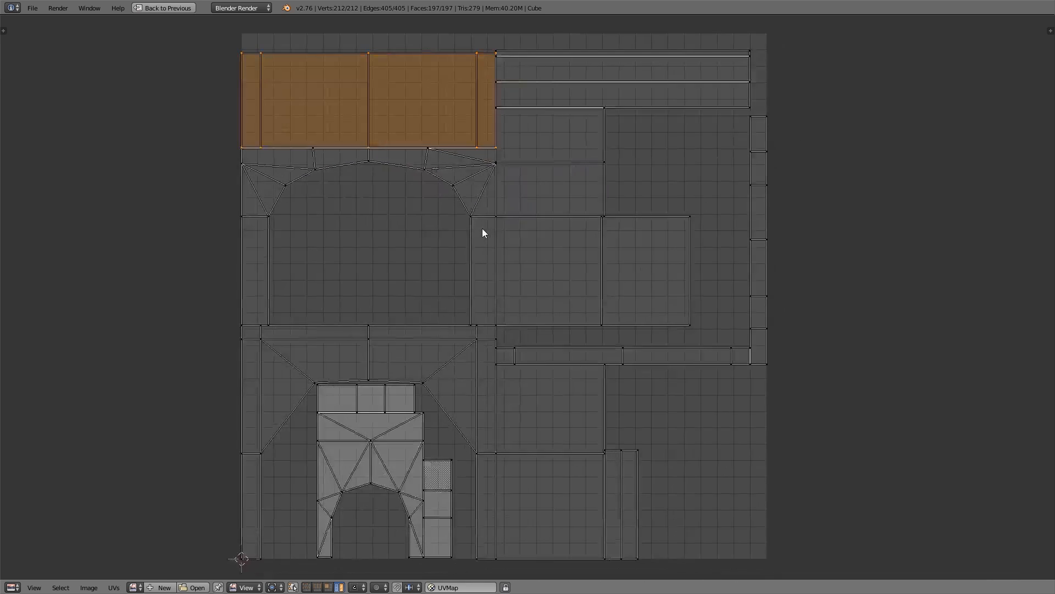
middle_click_drag(483, 229, 423, 218)
key("g")
right_click(731, 443)
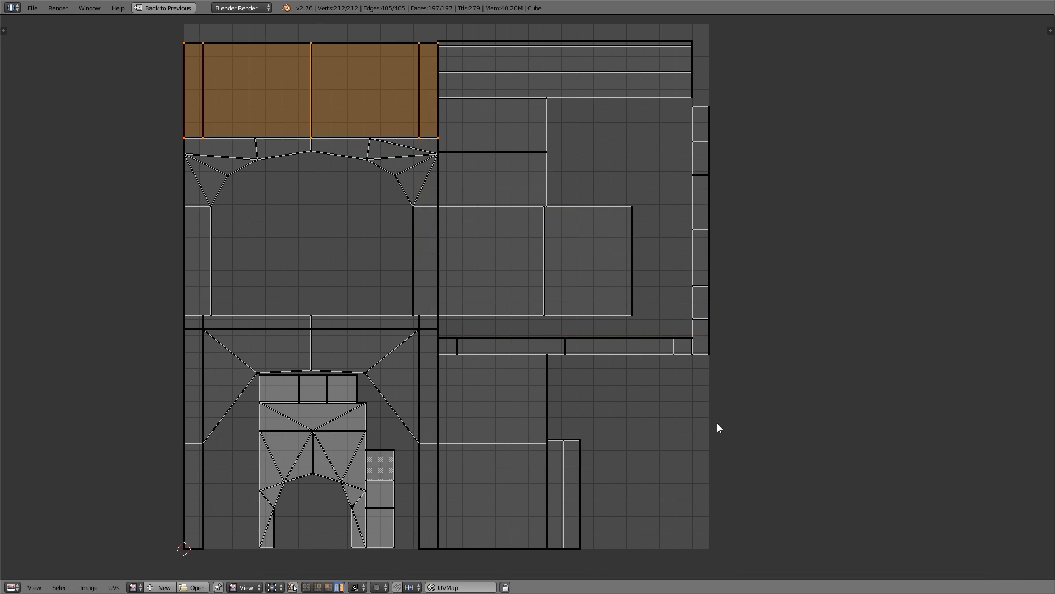
- Select all UV islands, restore the UV editor to its normal size in the split layout, and save the project
scroll(654, 379, "down", 3)
key("a")
key("a")
key("ctrl+Up")
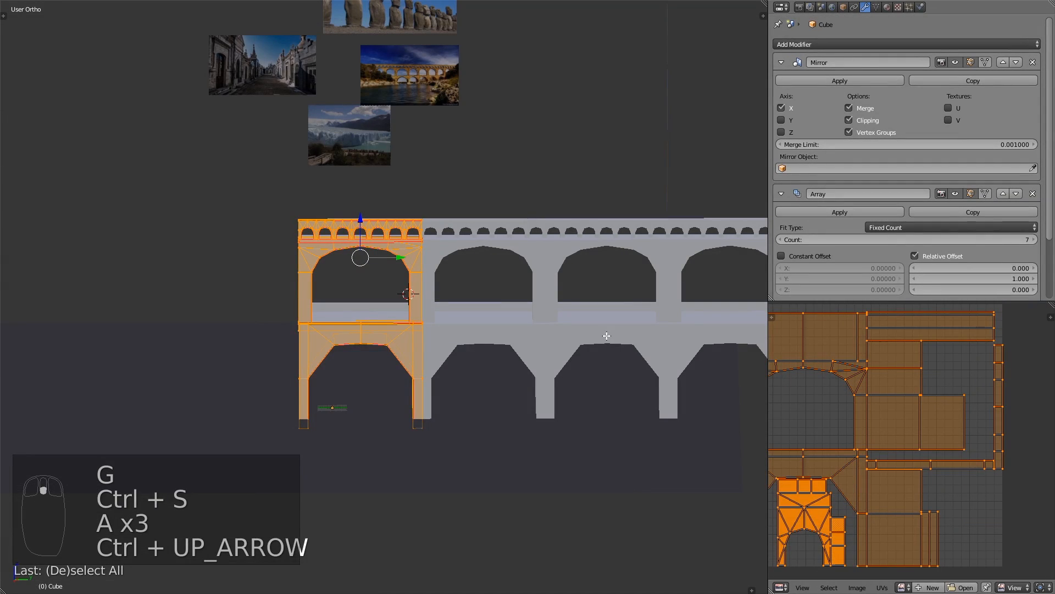
key("ctrl+s")
- Examine the small arches, cornice and main arch at the near end of the aqueduct
middle_click_drag(606, 335, 522, 343)
scroll(504, 309, "up", 3)
key("ctrl+s")
scroll(542, 360, "up", 2)
middle_click_drag(523, 343, 326, 312, "shift")
scroll(342, 206, "up", 3)
key("ctrl+Tab")
middle_click_drag(335, 227, 389, 324, "shift")
scroll(389, 323, "up", 2)
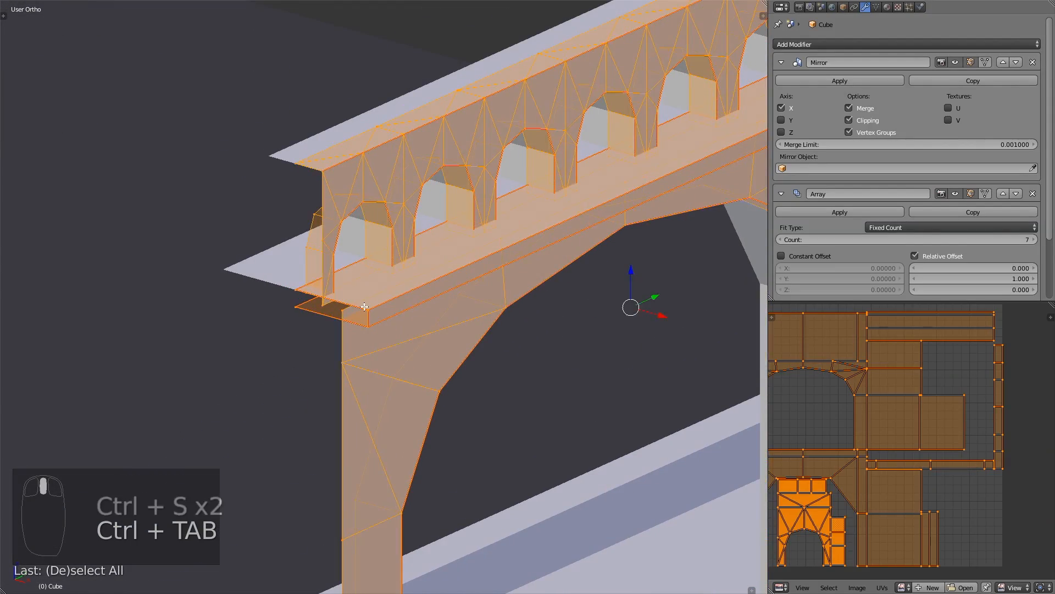
right_click(369, 314)
scroll(620, 351, "down", 8)
middle_click_drag(620, 351, 572, 349)
- Check the repeated aqueduct in Object Mode and, with all geometry selected in Edit Mode, from several angles
key("Tab")
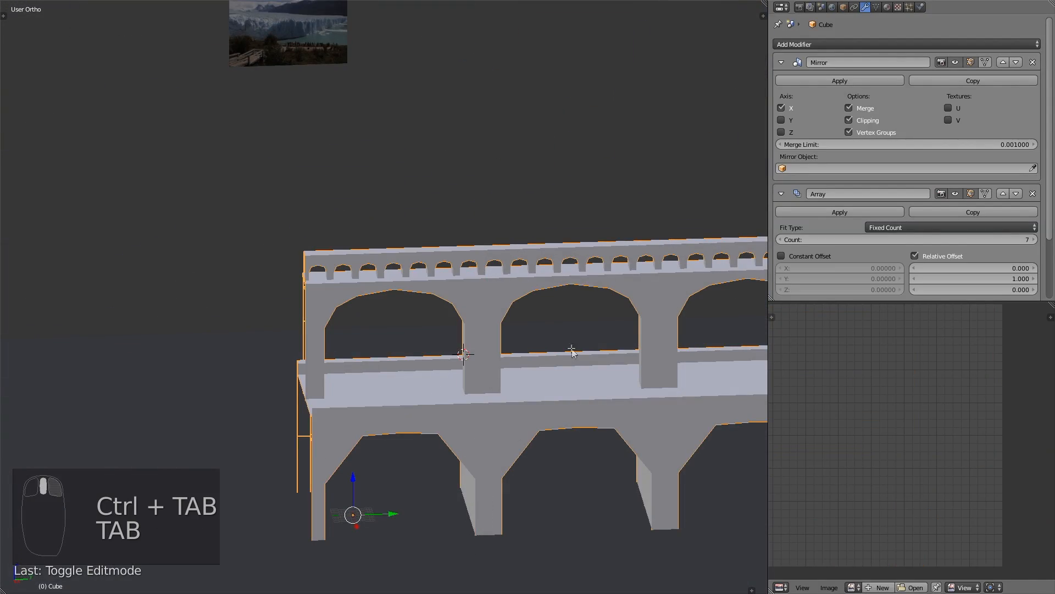
key("Tab")
key("a")
key("a")
key("a")
key("a")
key("a")
scroll(572, 349, "down", 2)
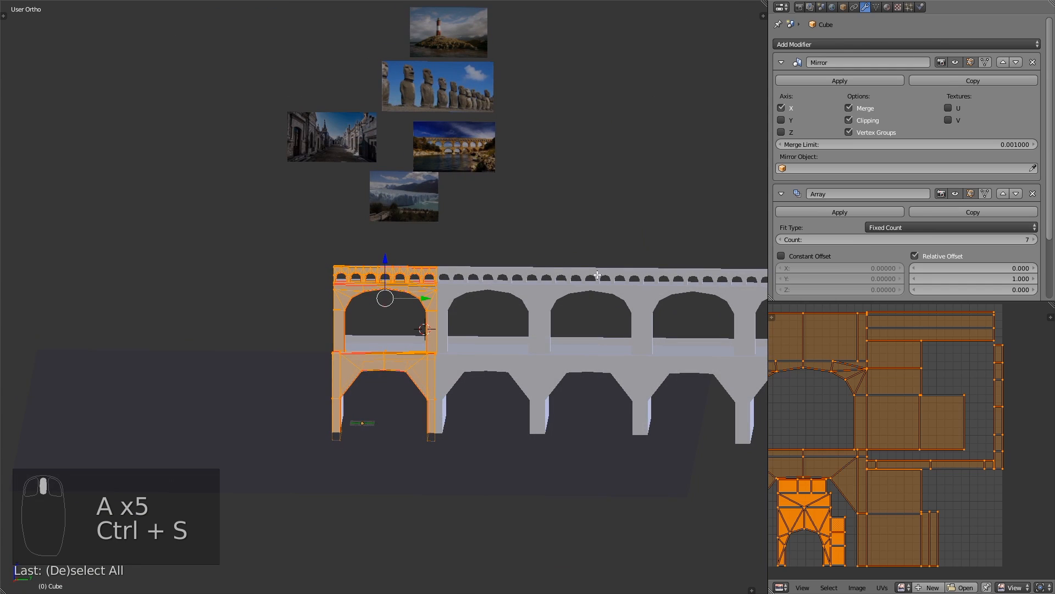
middle_click_drag(581, 254, 581, 289)
scroll(591, 303, "up", 1)
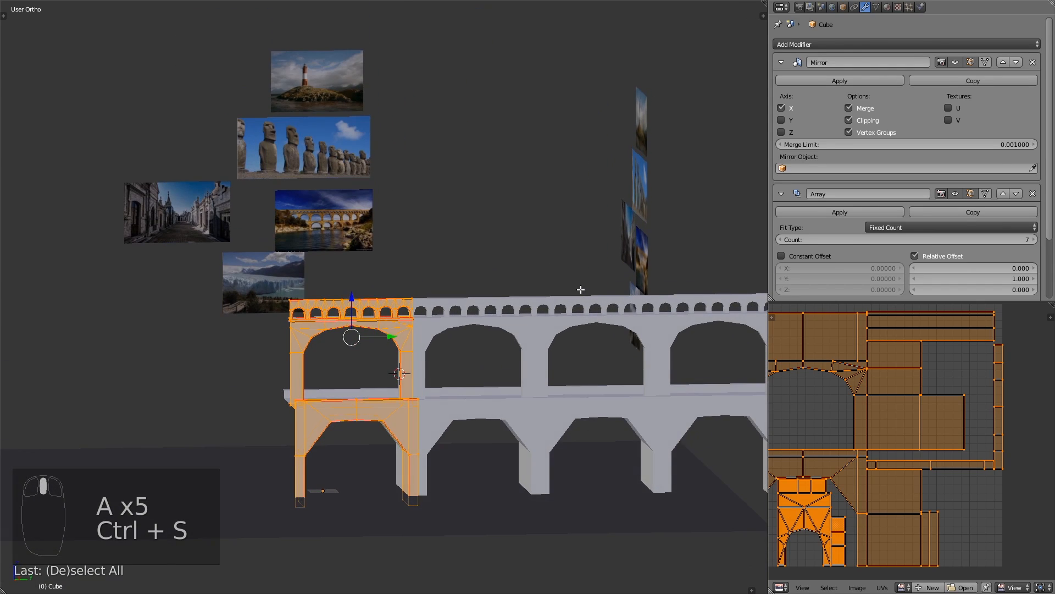
scroll(580, 289, "up", 2)
middle_click_drag(551, 333, 457, 287, "shift")
middle_click_drag(445, 291, 462, 295)
middle_click_drag(682, 399, 708, 371, "shift")
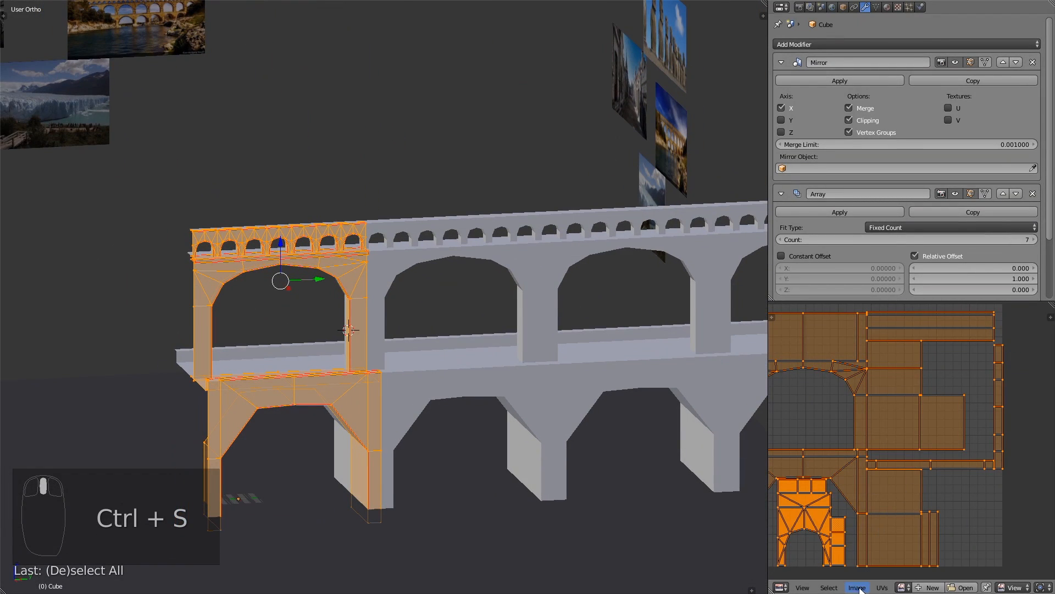
middle_click_drag(522, 378, 535, 450)
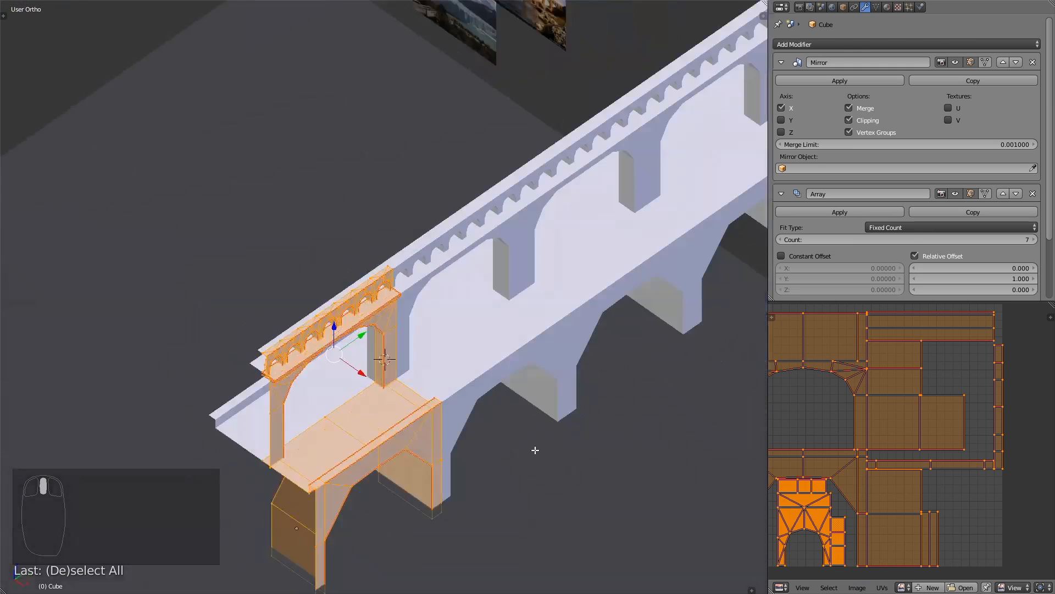
- Start a new image for the selected UVs with Alpha disabled and a sandy brown fill colour
left_click(858, 586)
left_click(863, 577)
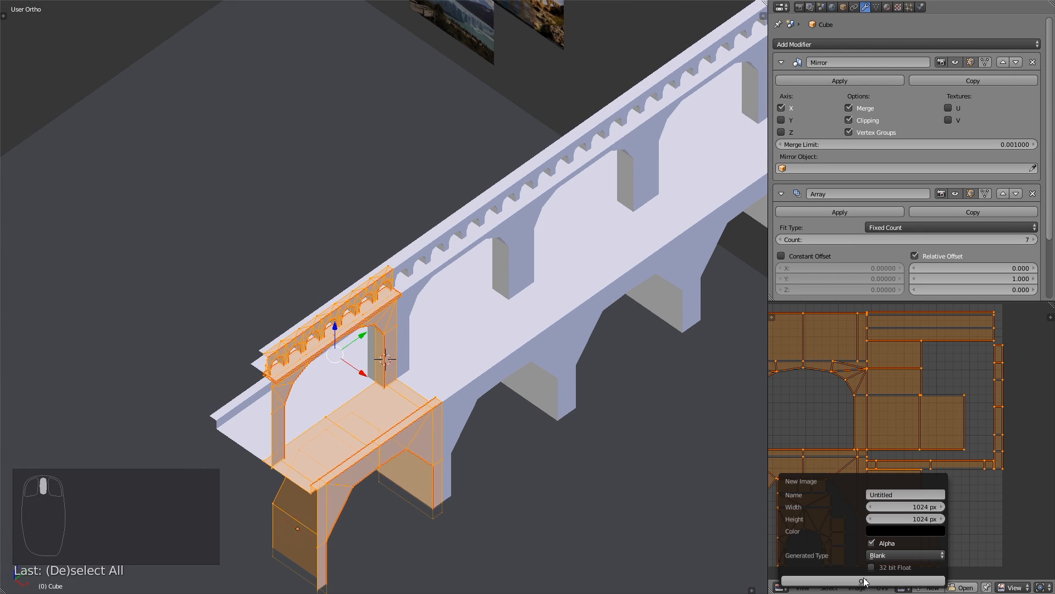
left_click(873, 540)
left_click(885, 530)
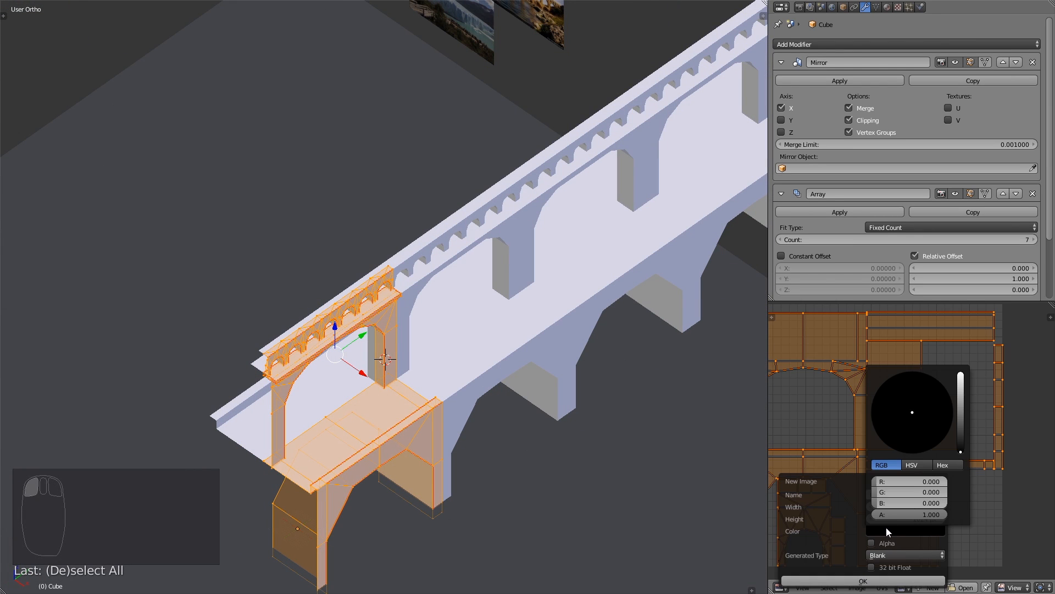
left_click(963, 403)
left_click_drag(963, 402, 961, 387)
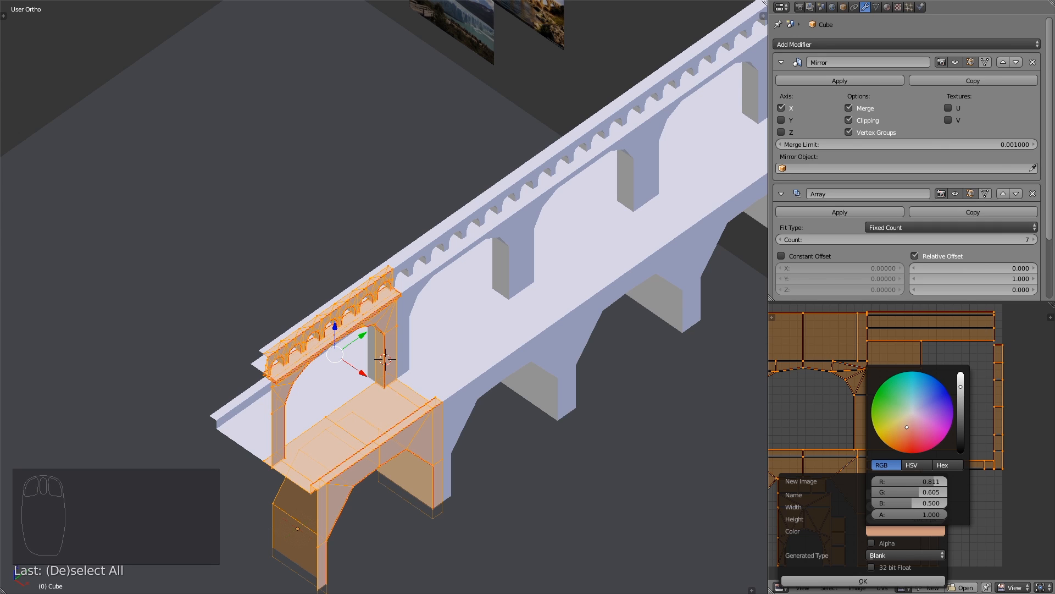
left_click(961, 398)
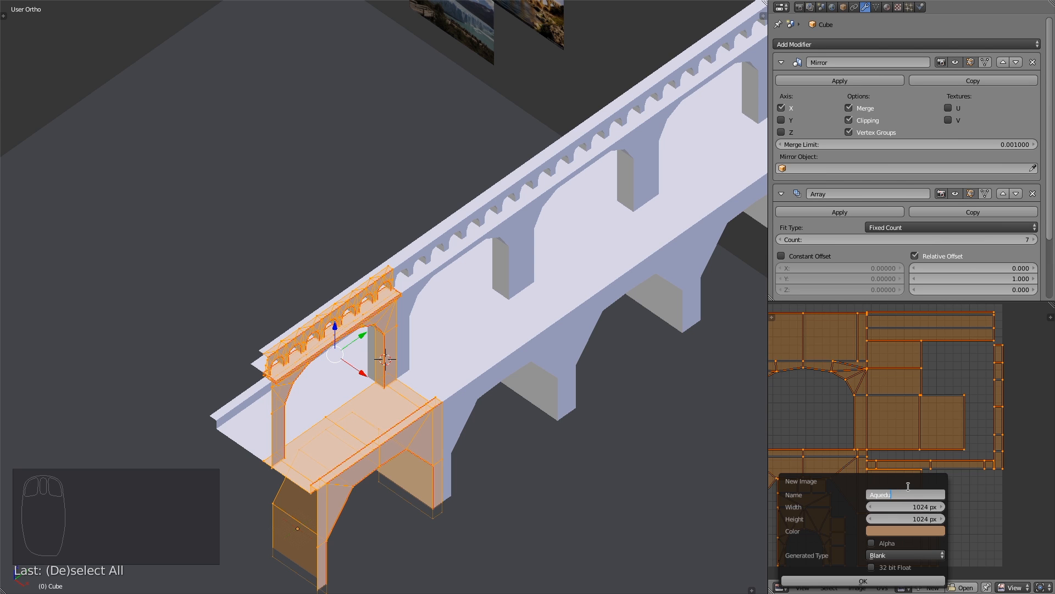
- Switch to Chrome and search Google for "acquedu" in a new tab to check the spelling of aqueduct
key("alt+Tab")
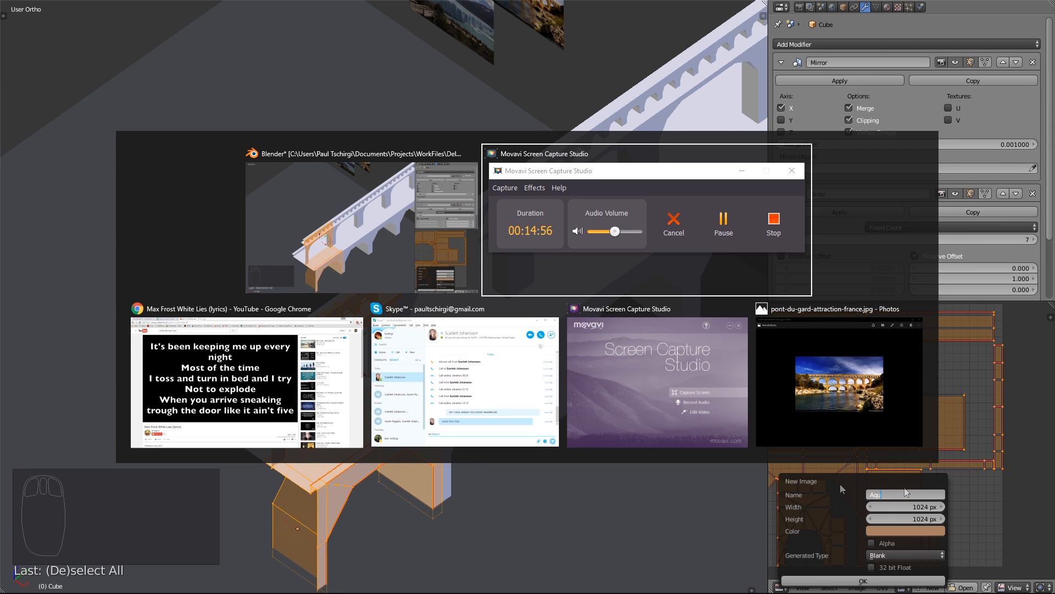
left_click(270, 406)
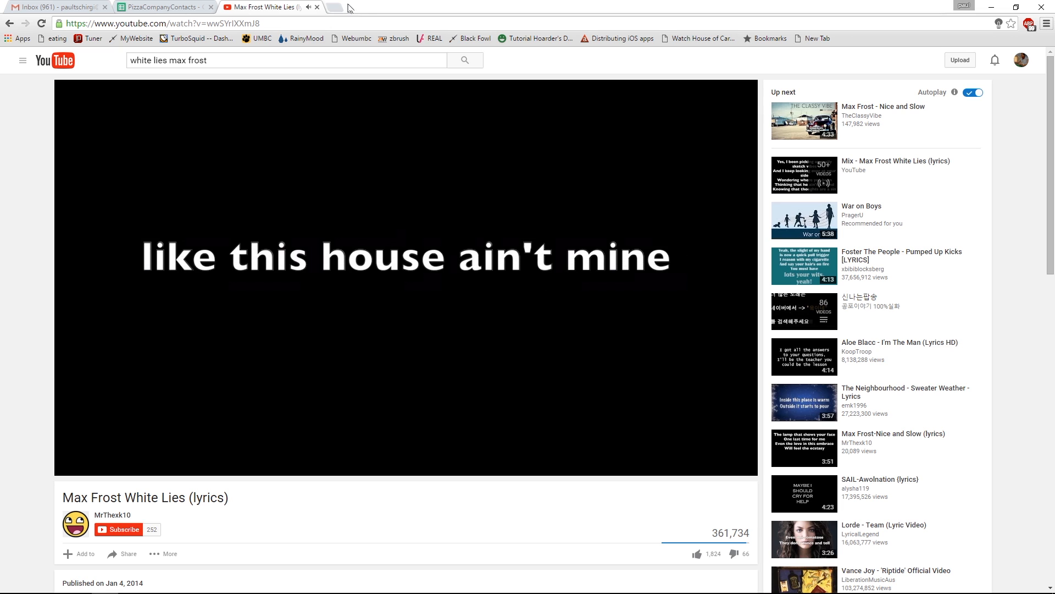
left_click(337, 6)
type("acquedu")
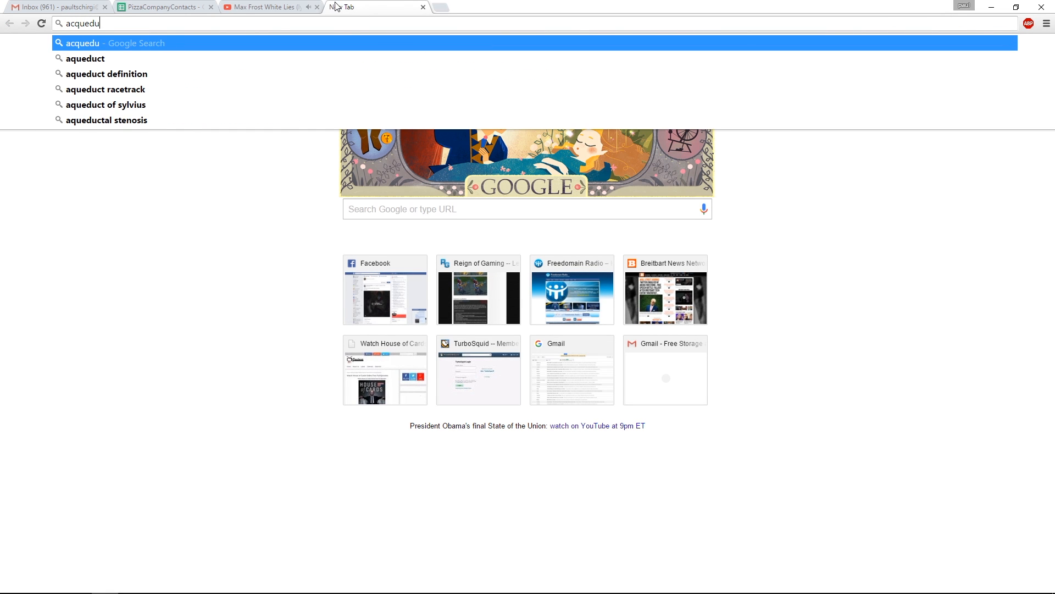
key("Return")
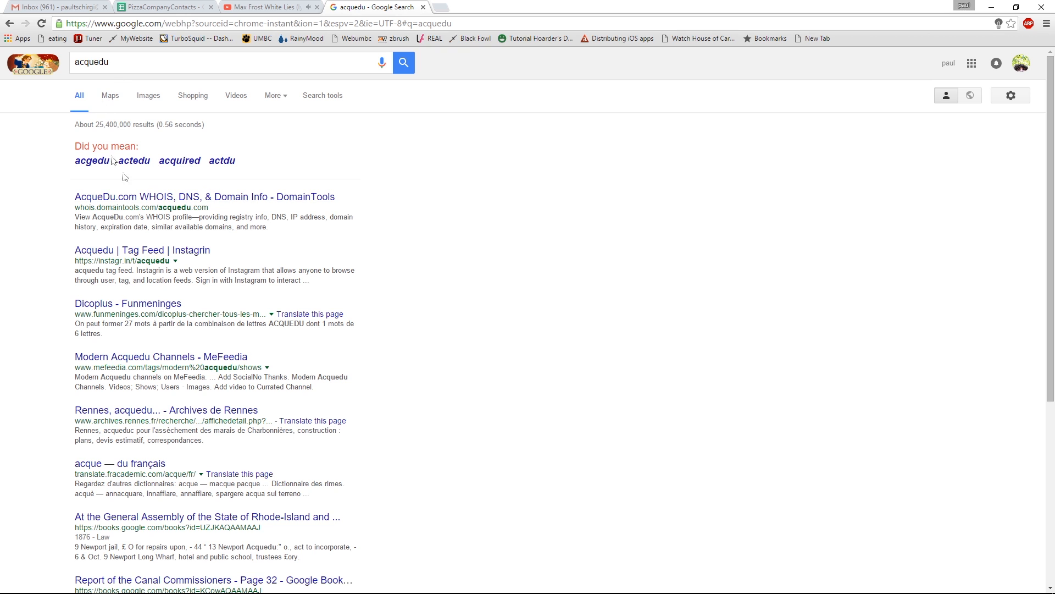
- Back in Blender, name the image Aqueduct_Diffuse, create it at 1024 × 1024 px, and save the project from the right-side view
type("ct_Diffuse")
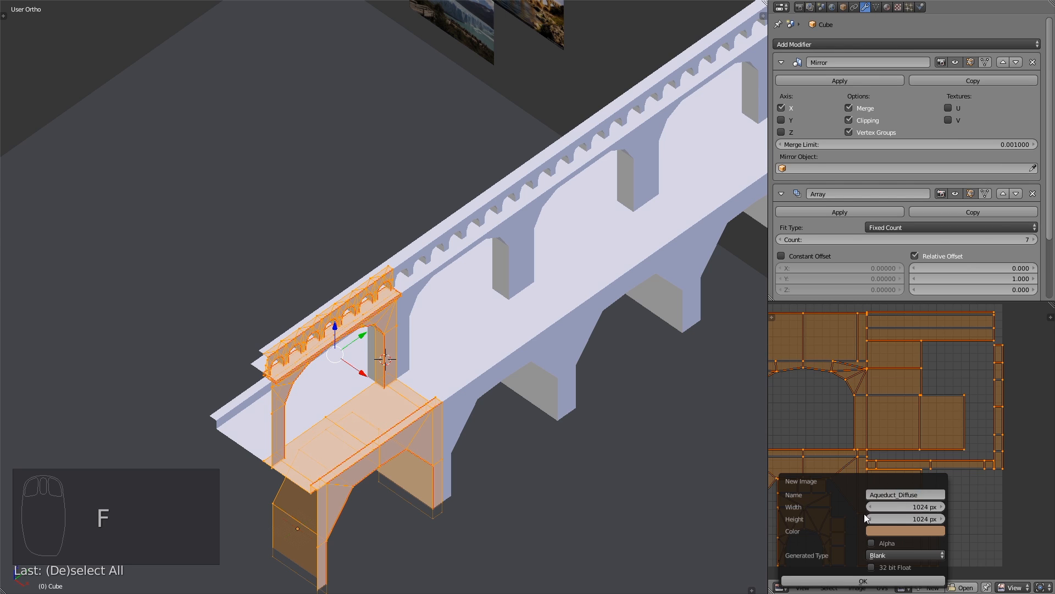
left_click(862, 581)
key("KP_3")
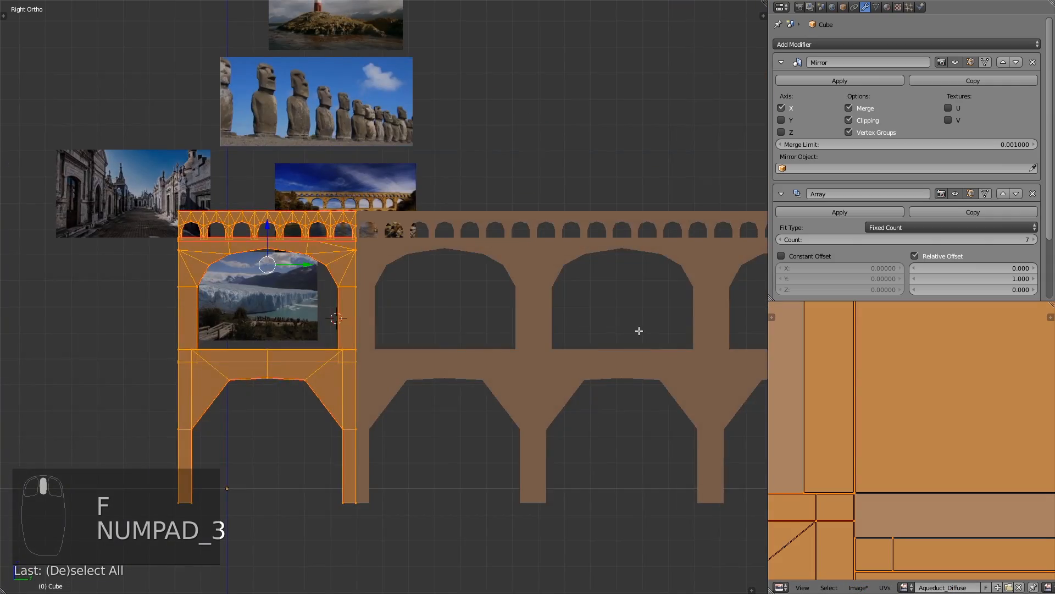
key("ctrl+s")
scroll(500, 259, "up", 4)
key("ctrl+s")
- Save the image as Aqueduct_Diffuse.png in a new Textures folder inside D6-Argentina, and save the project
middle_click_drag(500, 248, 524, 265)
scroll(816, 403, "down", 5)
middle_click_drag(928, 398, 942, 439)
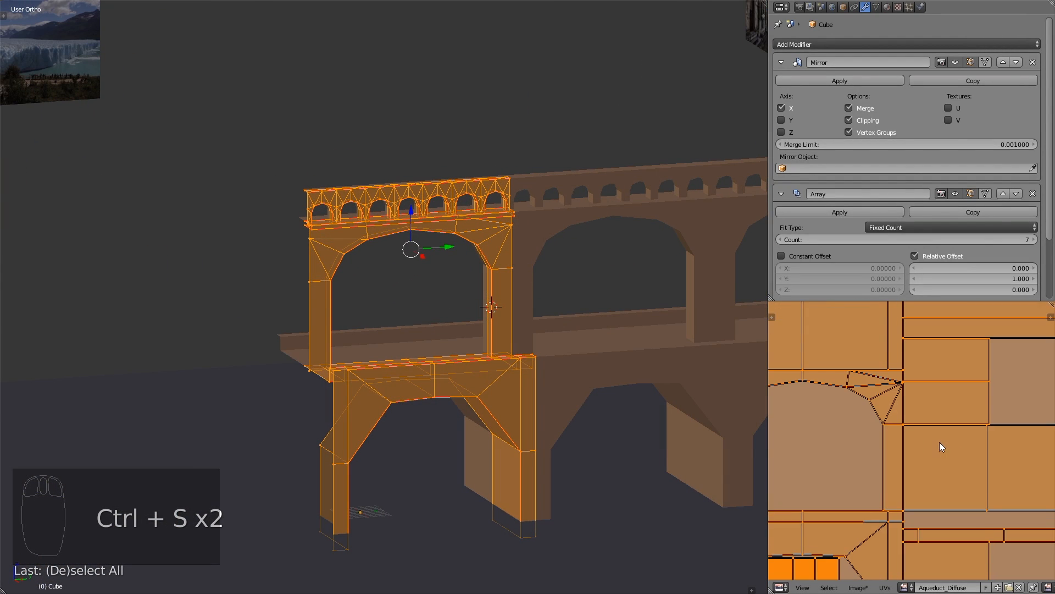
key("F3")
left_click(86, 22)
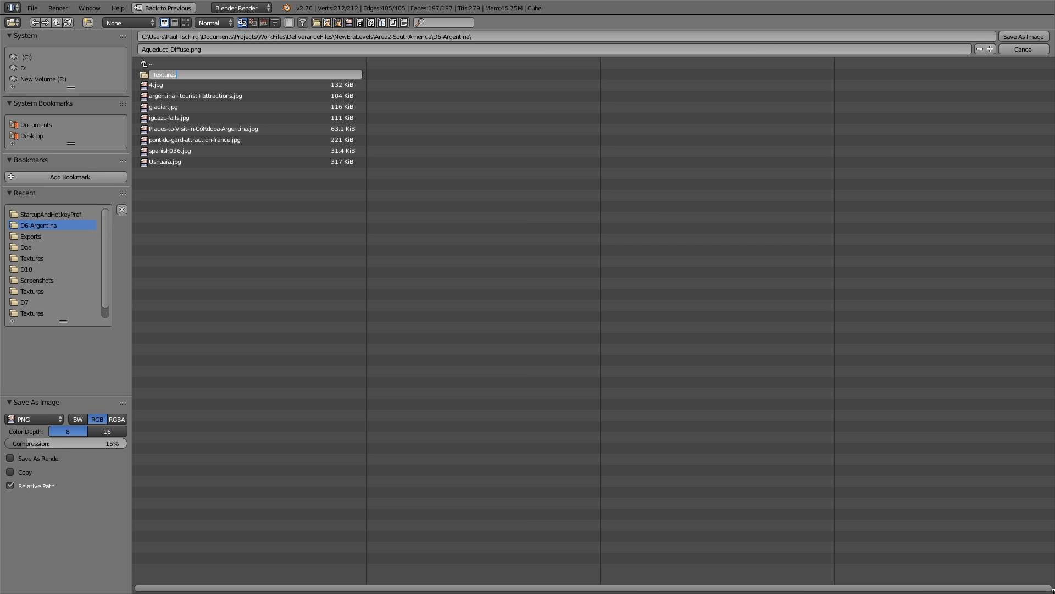
left_click(160, 73)
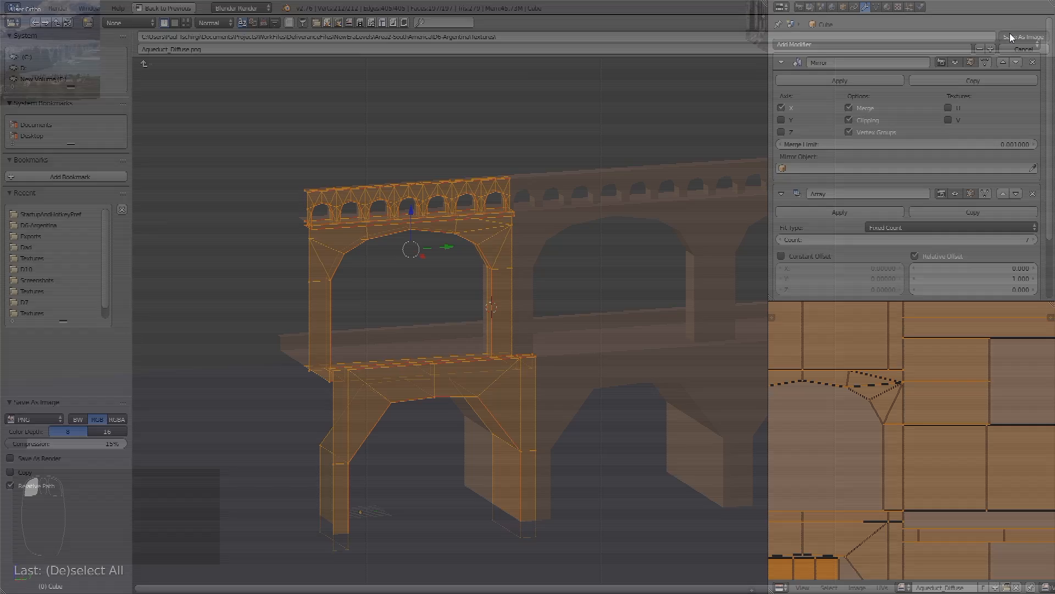
key("ctrl+s")
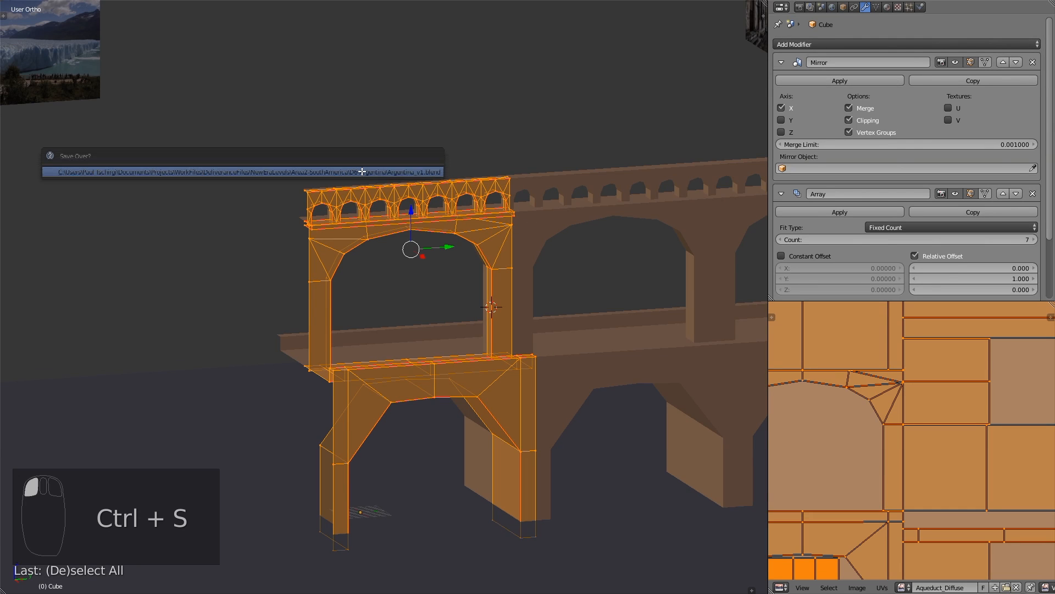
- Examine the aqueduct with its new fill colour in both Object Mode and Edit Mode
key("Tab")
scroll(414, 201, "up", 3)
scroll(414, 199, "up", 2)
middle_click_drag(414, 199, 451, 362)
key("Tab")
key("ctrl+s")
left_click(539, 287)
key("Tab")
key("Tab")
key("Tab")
scroll(523, 346, "up", 4)
key("Tab")
scroll(511, 359, "down", 2)
- Save the project over the existing file and return to editing the aqueduct's mesh
key("Tab")
key("s")
right_click(448, 368)
key("ctrl+s")
left_click(446, 367)
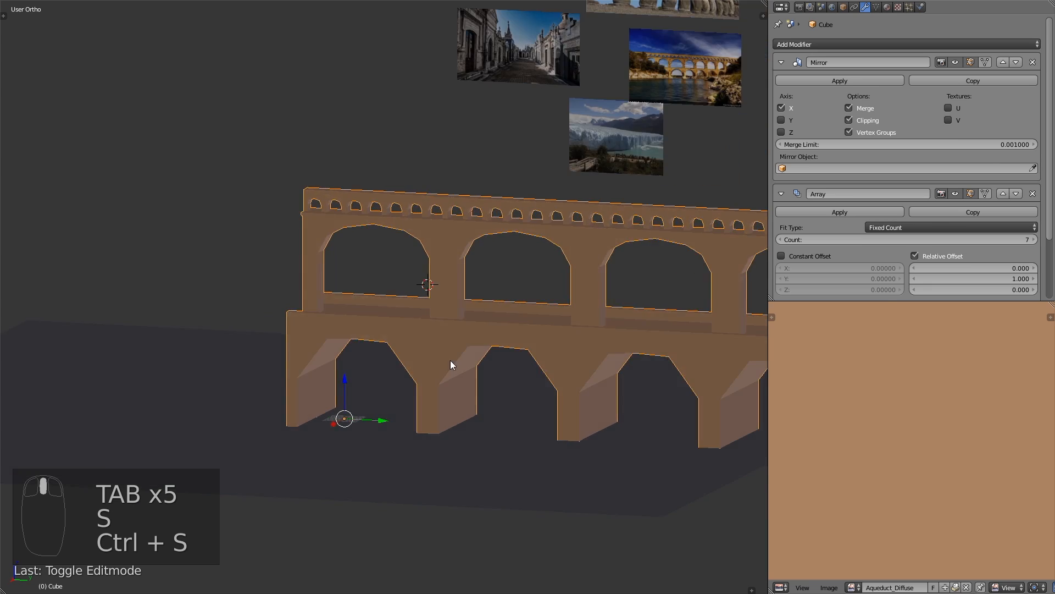
key("Tab")
scroll(433, 315, "up", 4)
key("ctrl+s")
left_click(422, 322)
- Frame the whole Aqueduct_Diffuse image in the UV editor, switch the aqueduct to Object Mode, and save the project
middle_click_drag(420, 323, 421, 354)
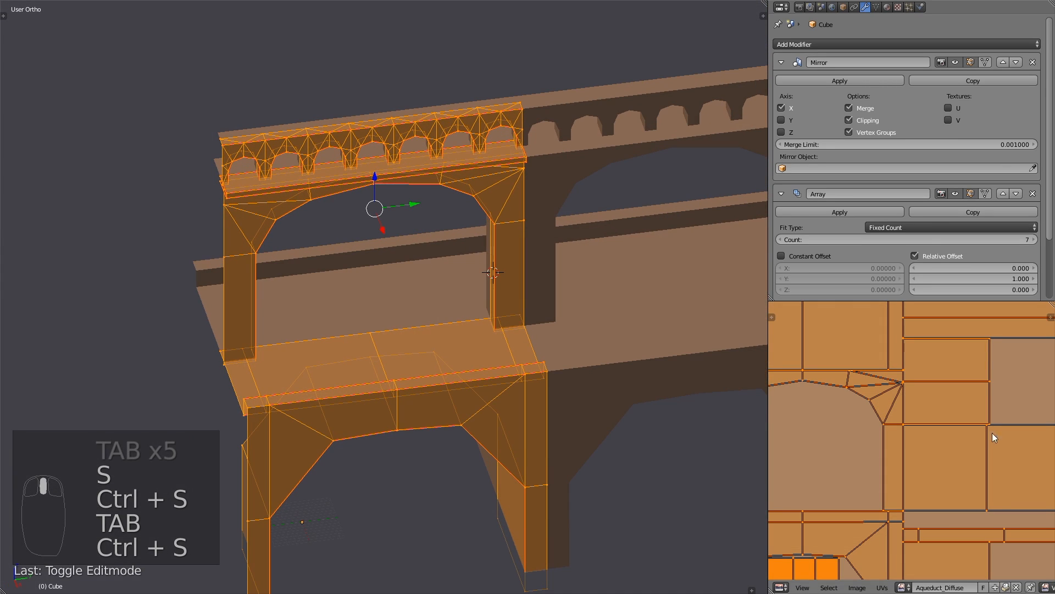
scroll(993, 439, "down", 4)
middle_click_drag(939, 481, 939, 469)
scroll(938, 466, "up", 3)
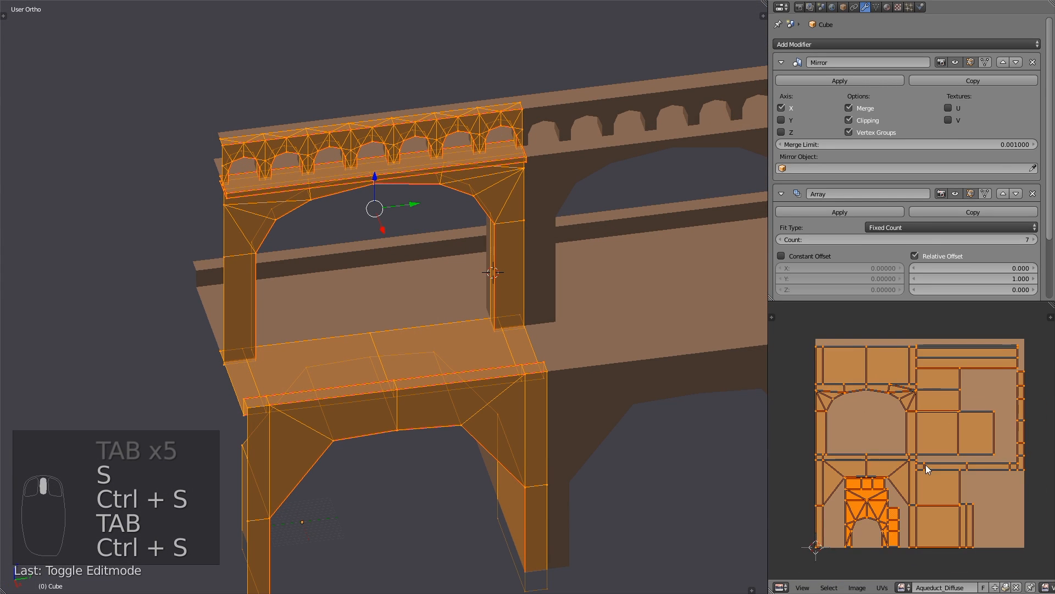
key("Tab")
key("ctrl+s")
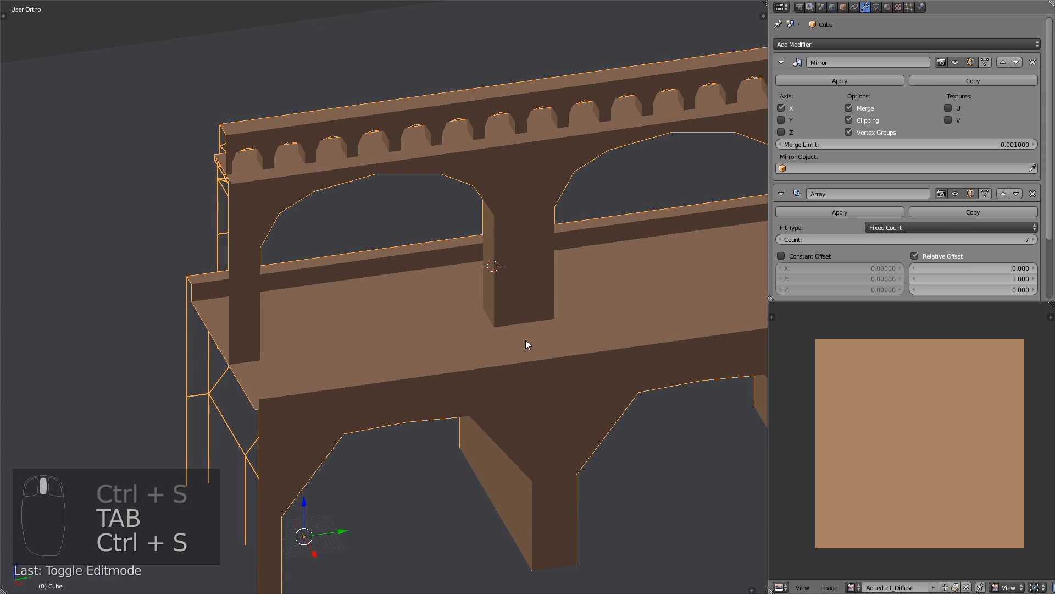
- Replace the aqueduct's BaseCube material with a new material and add a new image texture to it
left_click(888, 6)
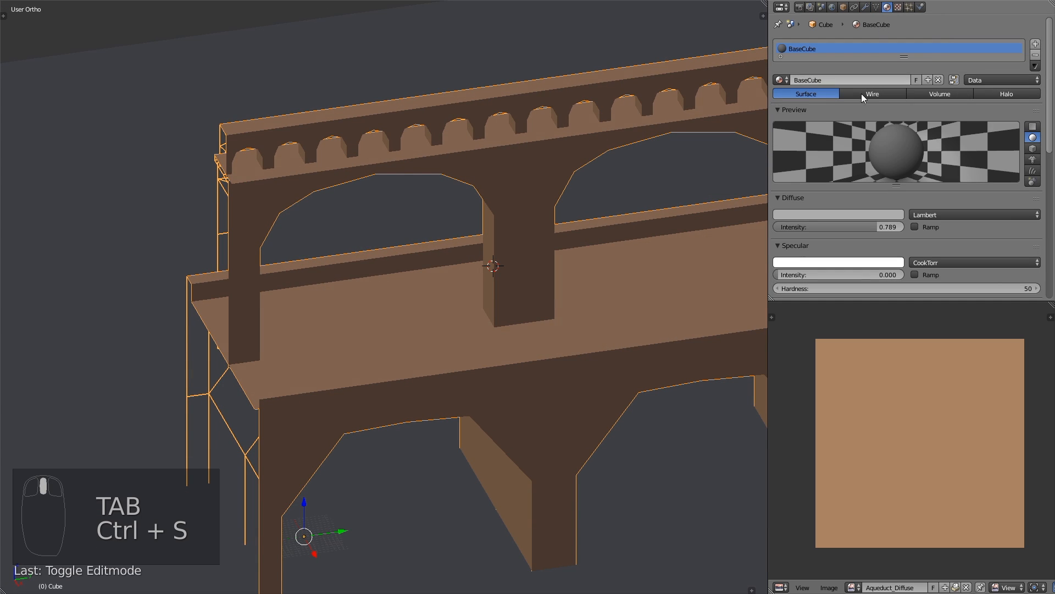
left_click(929, 81)
left_click(899, 7)
left_click(876, 128)
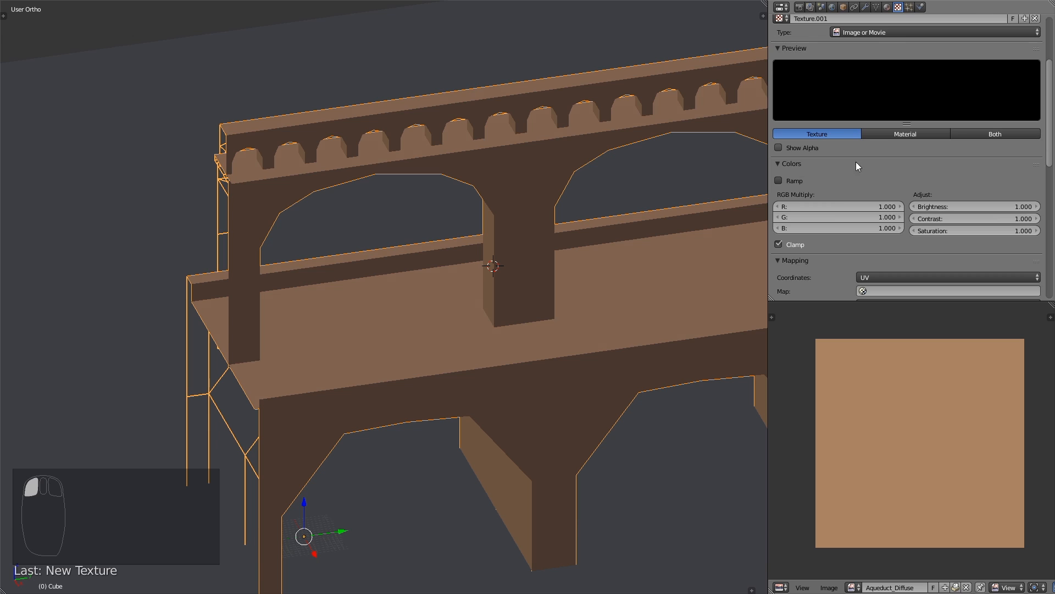
- Assign the Aqueduct_Diffuse image to the new texture
scroll(827, 214, "down", 12)
left_click(781, 251)
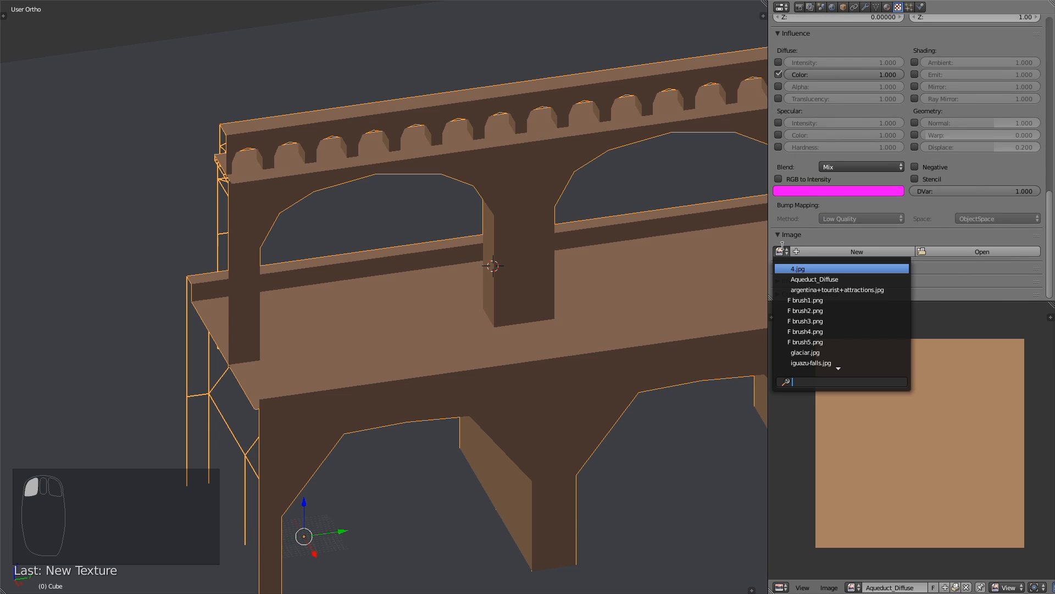
left_click(823, 279)
scroll(845, 244, "down", 5)
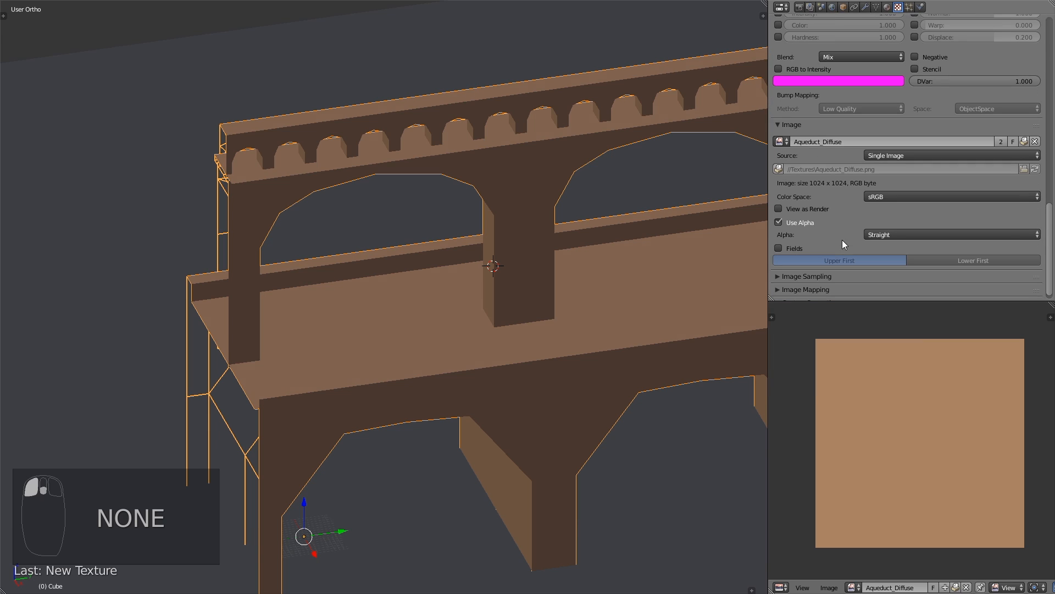
- Set the material's specular intensity to 0 and Emit to 0.03, show the viewport in textured shading, and save the project
left_click(887, 6)
scroll(868, 194, "down", 4)
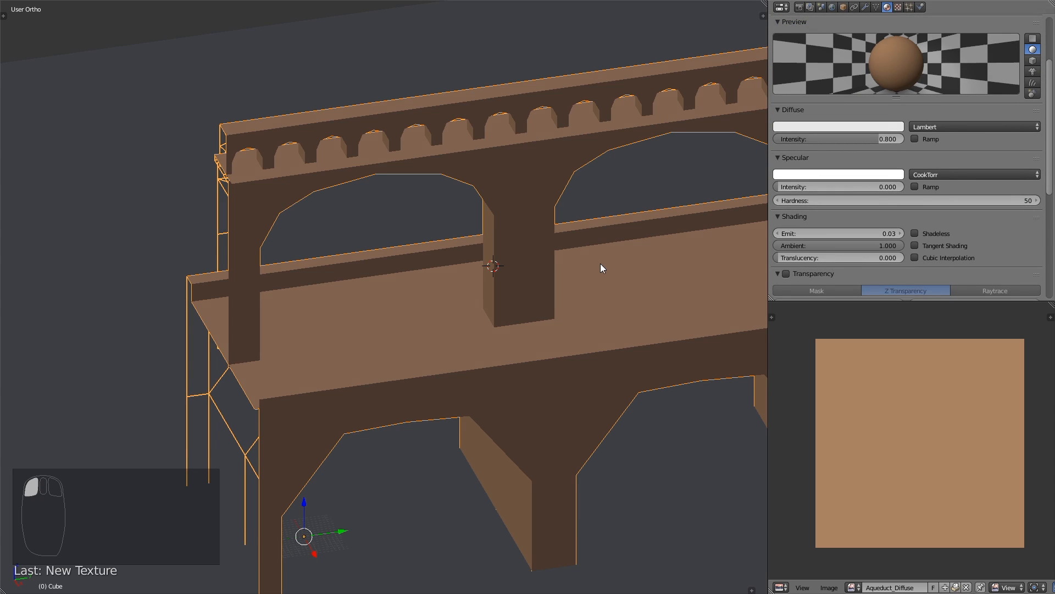
key("alt+z")
key("ctrl+s")
- Examine the textured aqueduct and its shadows up close and from a distance
mouse_move(621, 259)
middle_mouse_down()
mouse_move(625, 236)
mouse_move(612, 231)
mouse_move(631, 197)
mouse_move(619, 199)
mouse_move(619, 227)
middle_mouse_up()
scroll(612, 231, "down", 3)
key("ctrl+s")
scroll(610, 225, "up", 2)
scroll(609, 223, "down", 7)
scroll(609, 223, "up", 5)
scroll(620, 199, "up", 2)
scroll(619, 199, "up", 1)
scroll(855, 170, "up", 4)
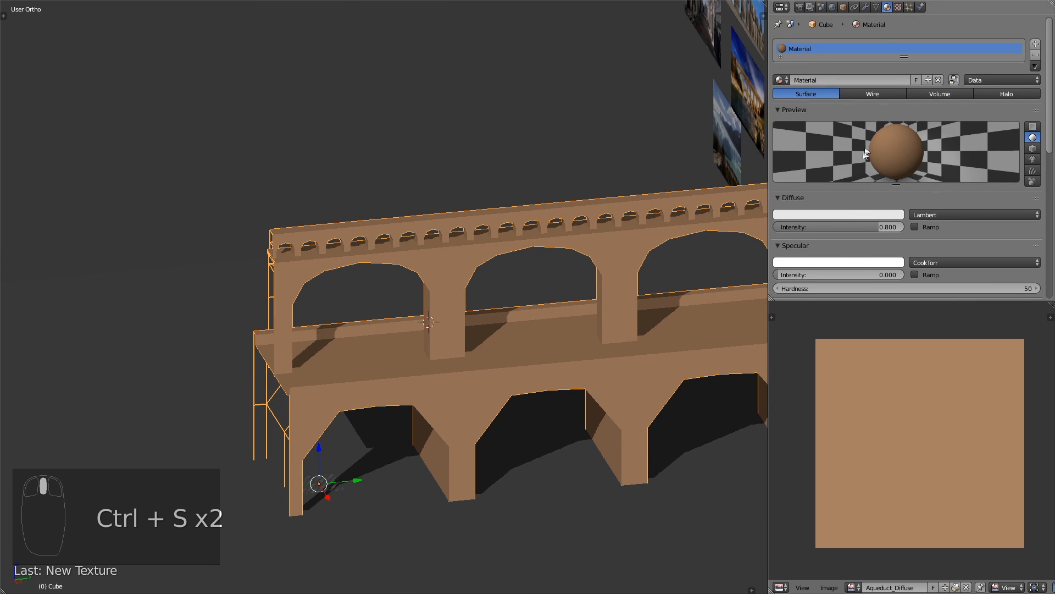
- Switch to the screen layout with the enlarged 3D view, put the aqueduct in Texture Paint mode, and save the project
key("ctrl+Left")
key("ctrl+Right")
key("ctrl+Right")
key("ctrl+Right")
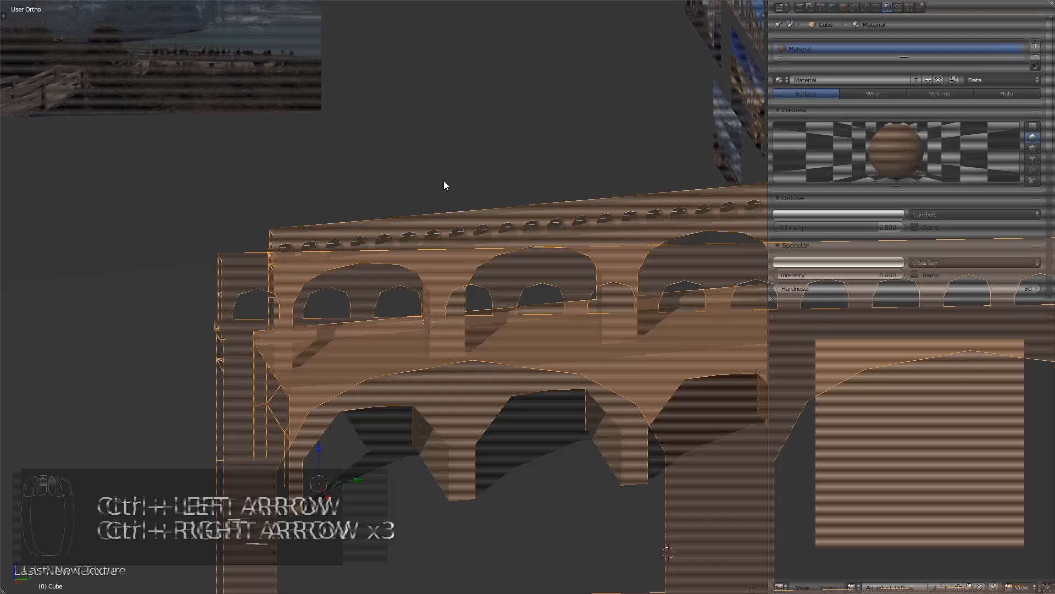
key("t")
scroll(437, 187, "down", 4)
middle_click_drag(519, 271, 636, 325)
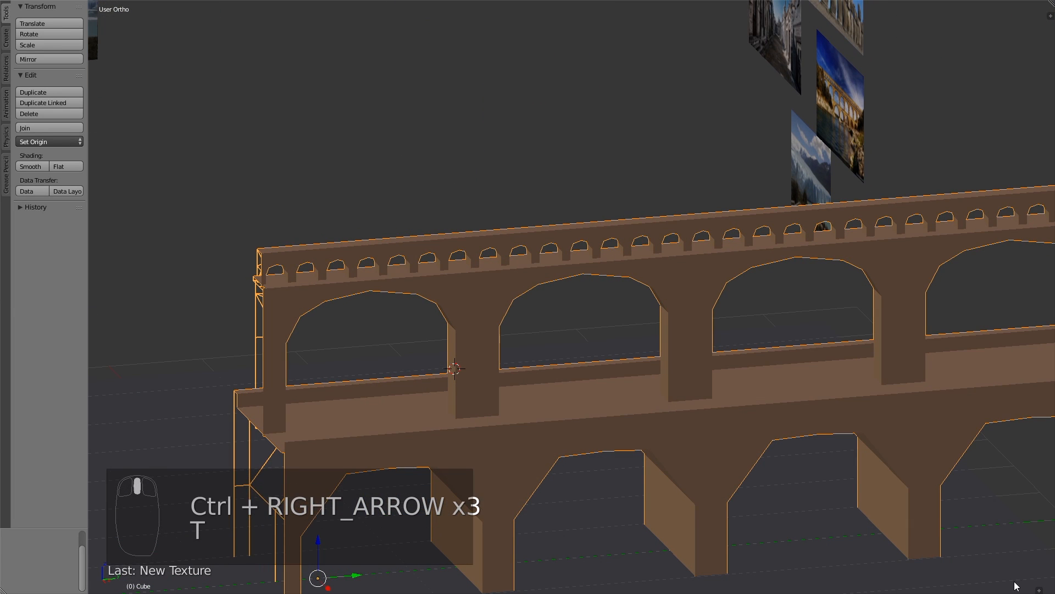
left_click(1044, 590)
left_click(153, 588)
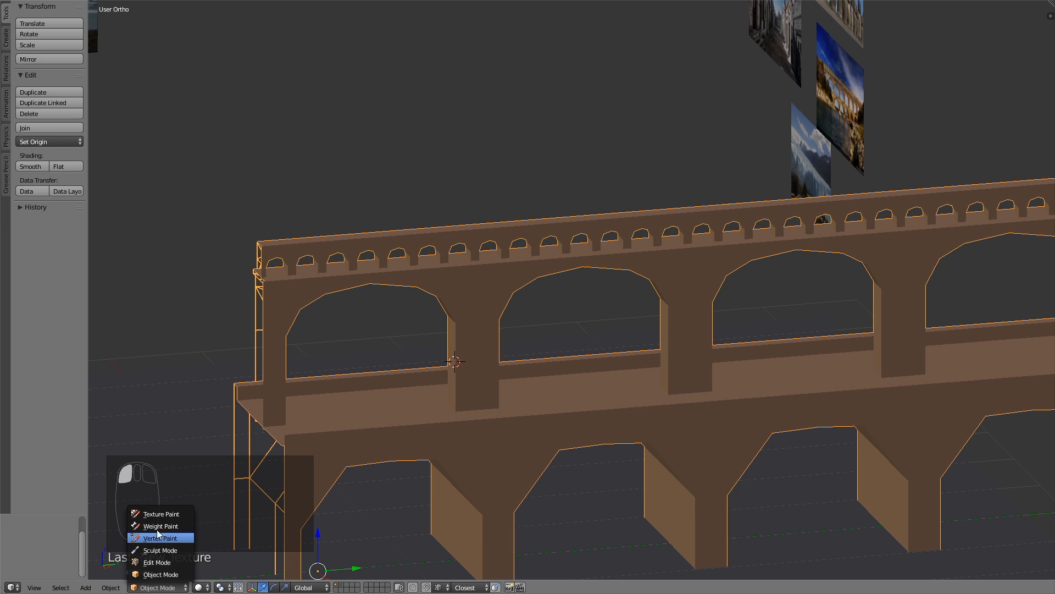
key("ctrl+grave")
key("ctrl+s")
left_click(548, 380)
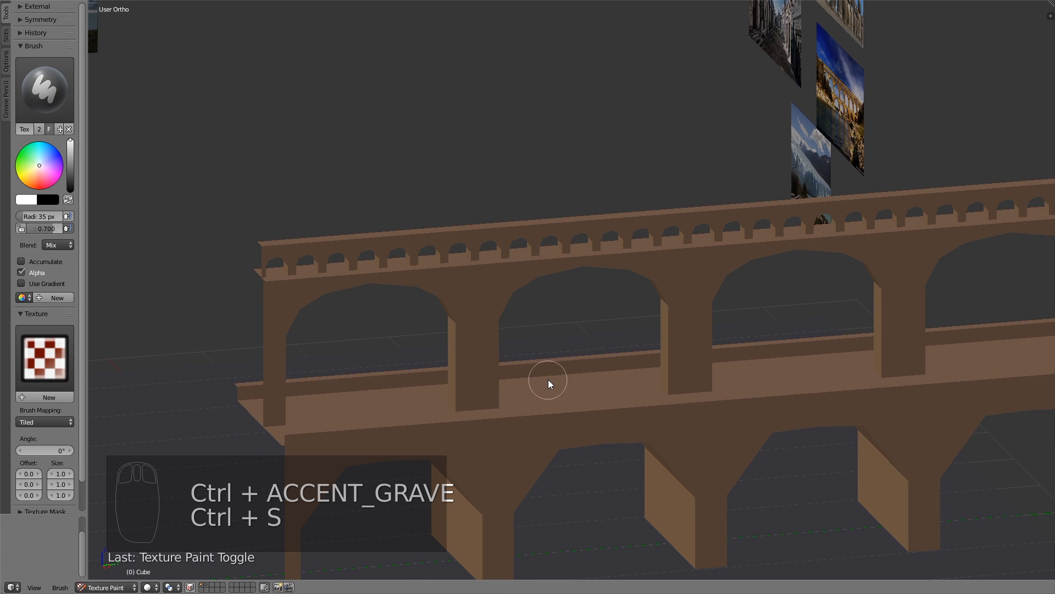
key("ctrl+s")
- Show the viewport in textured shading and choose an orange-brown brush colour
mouse_move(549, 380)
middle_mouse_down("shift")
mouse_move(489, 421)
mouse_move(453, 394)
middle_mouse_up("shift")
left_click(486, 418)
scroll(453, 394, "down", 4)
middle_click_drag(714, 409, 682, 409)
mouse_move(529, 365)
middle_mouse_down("shift")
mouse_move(514, 360)
mouse_move(499, 377)
mouse_move(539, 394)
middle_mouse_up("shift")
scroll(514, 360, "up", 1)
scroll(524, 380, "up", 1)
key("alt+z")
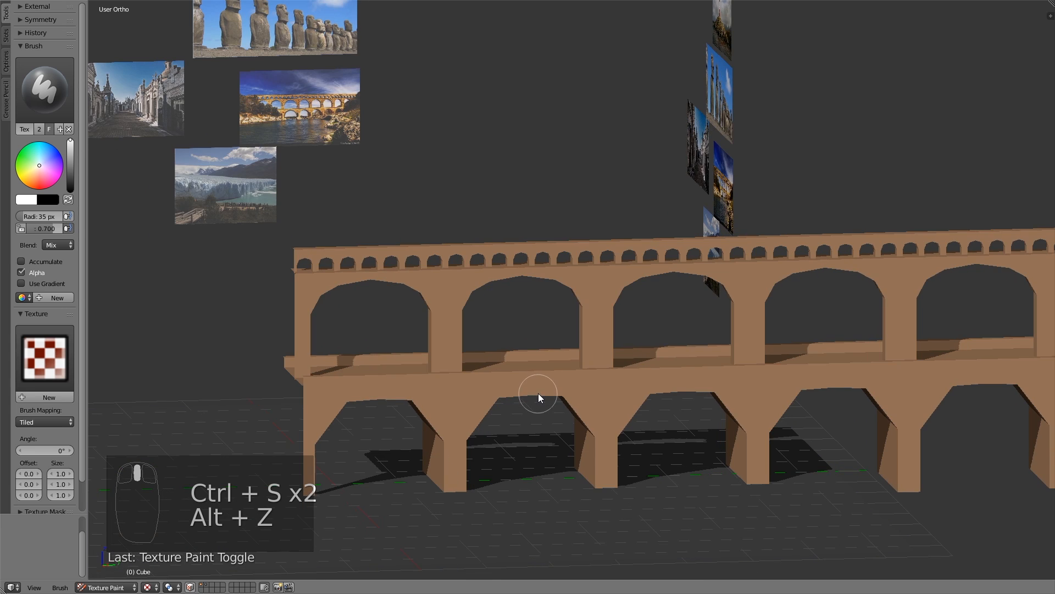
mouse_move(476, 379)
middle_mouse_down("shift")
mouse_move(519, 350)
mouse_move(511, 308)
middle_mouse_up("shift")
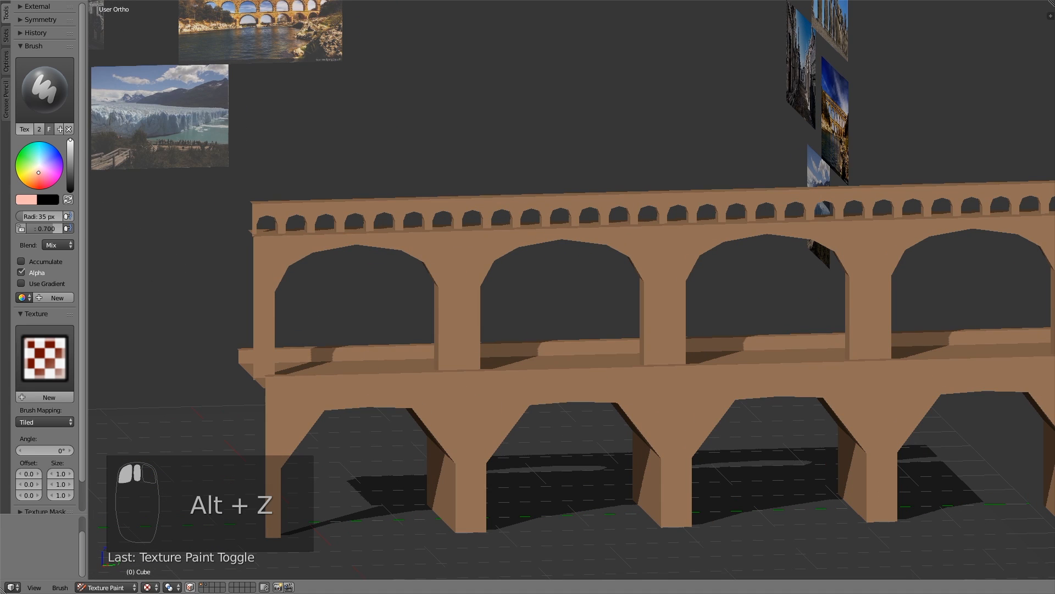
middle_click_drag(445, 417, 430, 454)
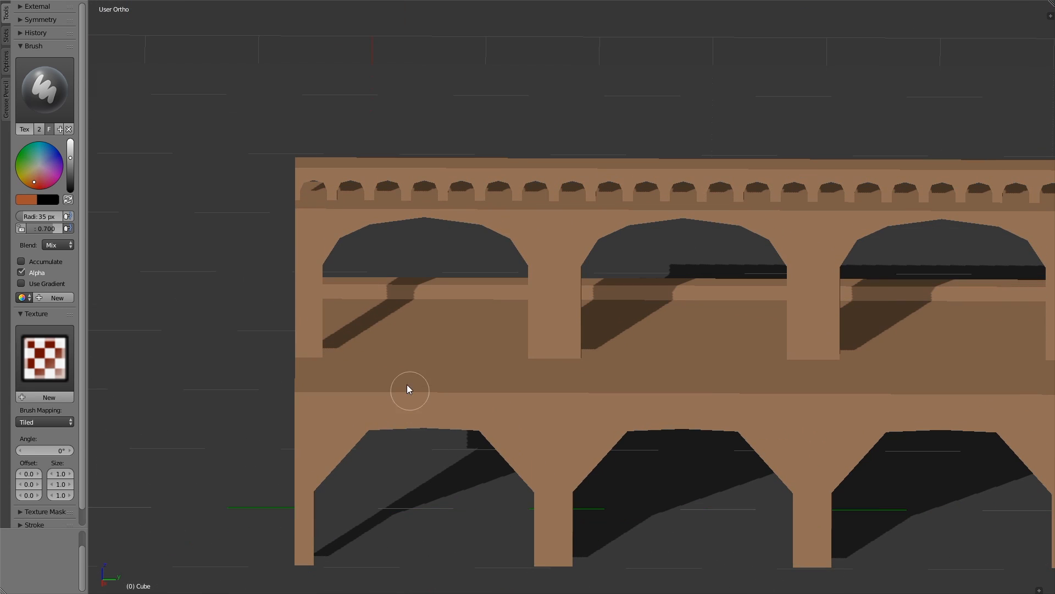
- Enlarge the brush to a 58 px radius and paint orange-brown shading on the arch undersides, small arch edges and upper pillar bases
mouse_move(377, 361)
middle_mouse_down()
mouse_move(391, 344)
mouse_move(421, 344)
mouse_move(438, 365)
mouse_move(554, 351)
mouse_move(616, 319)
mouse_move(596, 335)
mouse_move(620, 334)
middle_mouse_up()
mouse_move(622, 441)
middle_mouse_down()
mouse_move(603, 364)
mouse_move(540, 367)
mouse_move(549, 341)
mouse_move(522, 288)
middle_mouse_up()
mouse_move(522, 288)
left_mouse_down()
mouse_move(542, 311)
mouse_move(539, 377)
left_mouse_up()
middle_click_drag(540, 377, 583, 389)
mouse_move(582, 389)
left_mouse_down()
mouse_move(586, 367)
mouse_move(589, 436)
mouse_move(558, 499)
left_mouse_up()
mouse_move(559, 500)
middle_mouse_down()
mouse_move(537, 489)
mouse_move(624, 315)
mouse_move(542, 381)
mouse_move(532, 423)
mouse_move(542, 365)
mouse_move(516, 320)
middle_mouse_up()
left_click(517, 320)
mouse_move(481, 287)
middle_mouse_down()
mouse_move(460, 287)
mouse_move(466, 294)
middle_mouse_up()
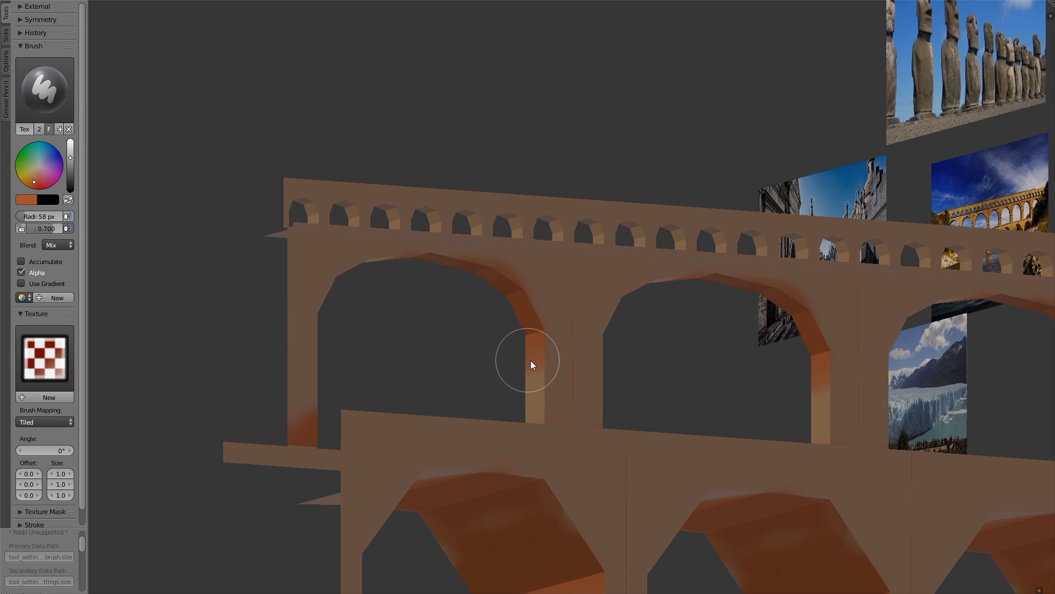
mouse_move(532, 365)
middle_mouse_down()
mouse_move(534, 396)
mouse_move(440, 372)
mouse_move(481, 318)
mouse_move(440, 401)
mouse_move(410, 401)
mouse_move(412, 417)
mouse_move(395, 421)
mouse_move(573, 338)
mouse_move(490, 364)
mouse_move(483, 338)
mouse_move(468, 342)
mouse_move(487, 345)
mouse_move(461, 351)
mouse_move(500, 334)
mouse_move(530, 345)
mouse_move(487, 313)
mouse_move(502, 351)
mouse_move(521, 314)
mouse_move(544, 348)
mouse_move(491, 339)
mouse_move(570, 296)
mouse_move(470, 299)
mouse_move(639, 361)
mouse_move(783, 355)
mouse_move(636, 370)
mouse_move(396, 271)
mouse_move(531, 275)
mouse_move(485, 267)
mouse_move(519, 283)
mouse_move(374, 361)
mouse_move(258, 375)
middle_mouse_up()
scroll(572, 338, "up", 6)
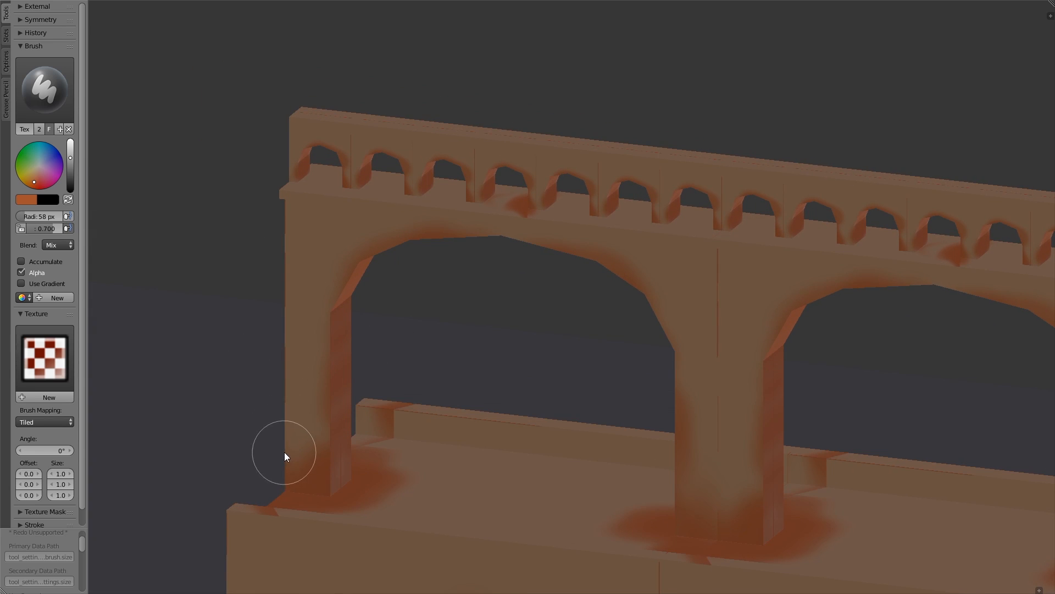
- Paint orange-brown streaks up the fronts of the upper pillars and on the small pillars of the top arcade
mouse_move(286, 456)
middle_mouse_down()
mouse_move(423, 353)
mouse_move(341, 302)
mouse_move(488, 314)
mouse_move(405, 279)
middle_mouse_up()
scroll(509, 295, "up", 4)
middle_click_drag(514, 412, 490, 416)
left_click(476, 448)
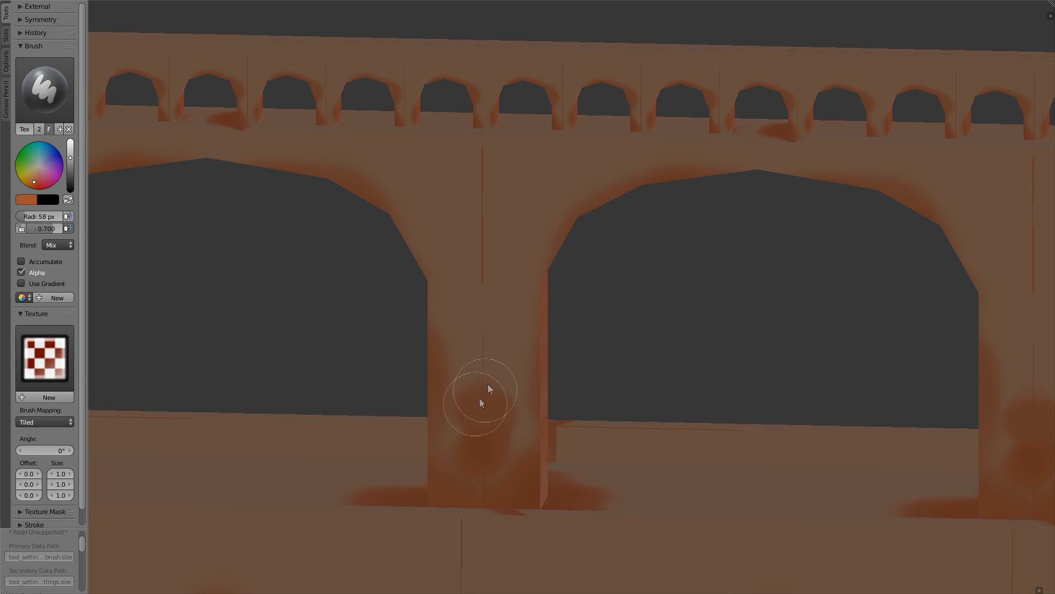
left_click_drag(491, 388, 488, 160)
middle_click_drag(488, 160, 533, 196, "shift")
scroll(580, 231, "up", 2)
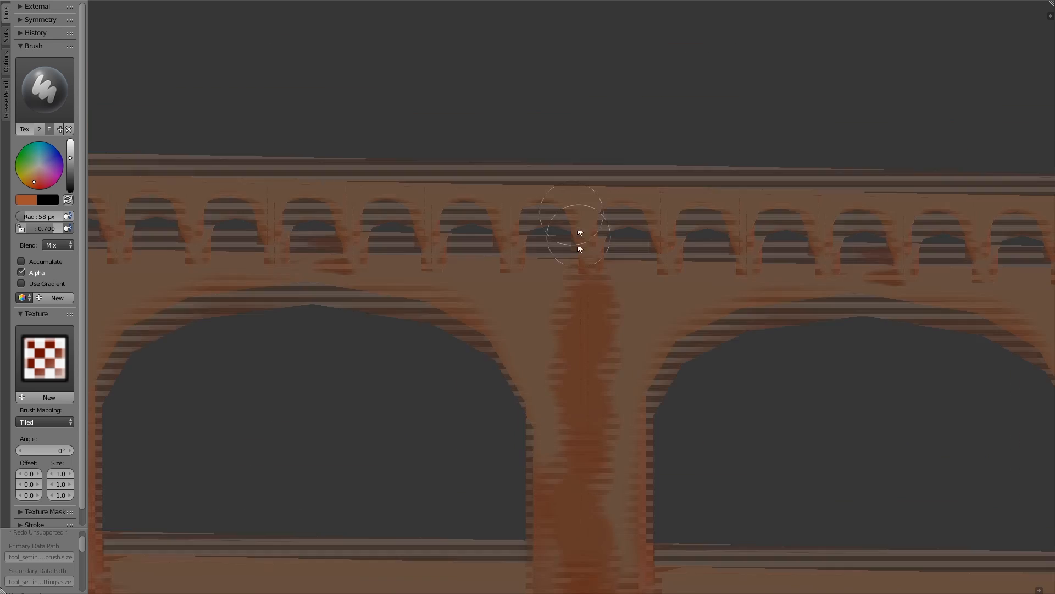
scroll(580, 231, "up", 3)
left_click_drag(458, 225, 459, 147)
middle_click_drag(502, 198, 577, 198, "shift")
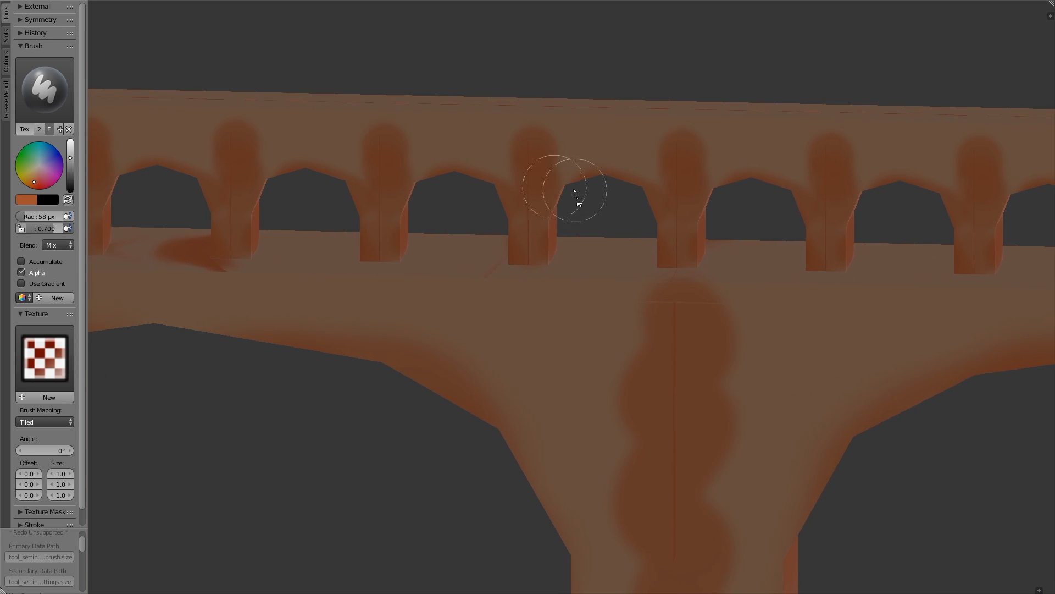
- Paint an orange-brown band along the wall and ledge just below the small top arcade
scroll(471, 254, "down", 3)
mouse_move(471, 255)
middle_mouse_down()
mouse_move(551, 259)
mouse_move(512, 289)
mouse_move(516, 214)
mouse_move(345, 213)
mouse_move(385, 200)
mouse_move(549, 205)
middle_mouse_up()
scroll(405, 205, "down", 1)
scroll(550, 205, "up", 1)
middle_click_drag(784, 234, 530, 326, "shift")
scroll(531, 325, "up", 4)
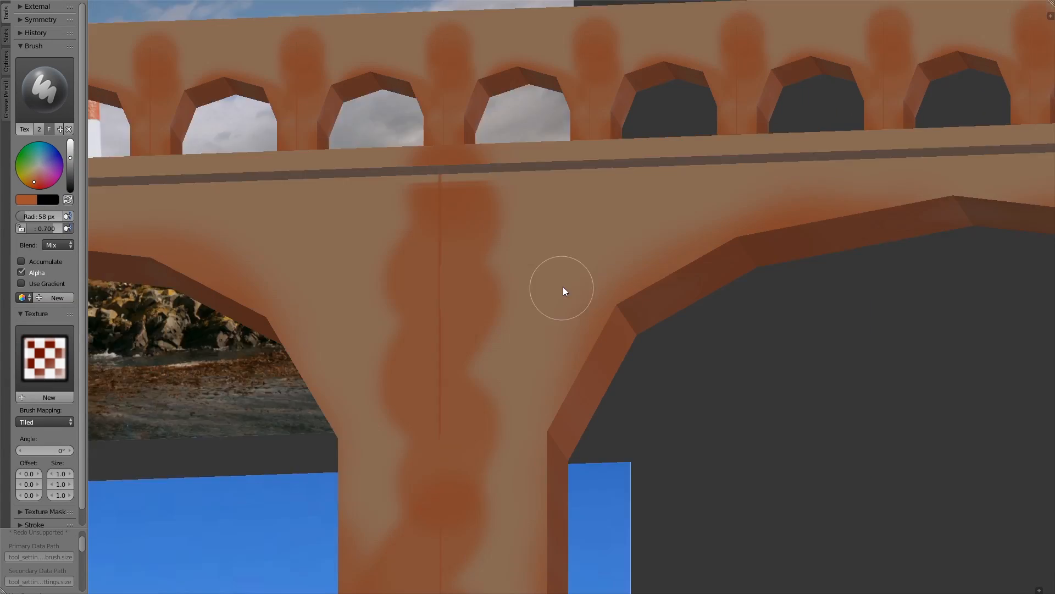
scroll(582, 174, "down", 2)
middle_click_drag(612, 170, 629, 219, "shift")
key("t")
scroll(596, 219, "down", 1)
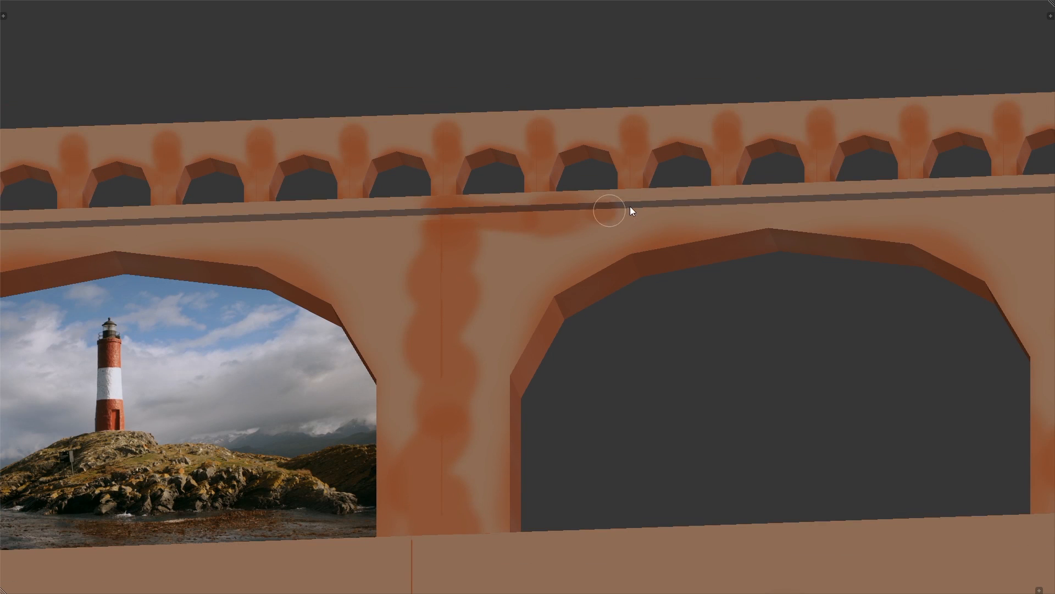
left_click_drag(630, 206, 1045, 191)
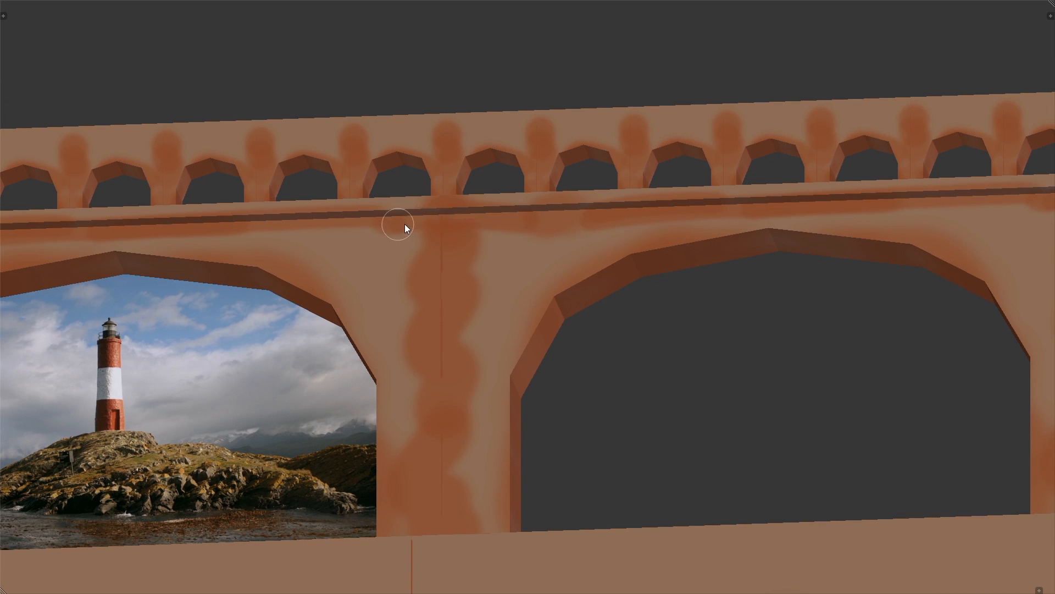
- Paint a horizontal orange-brown band along the front wall just above the lower arches
scroll(634, 165, "down", 3)
middle_click_drag(634, 165, 582, 428)
scroll(608, 305, "up", 3)
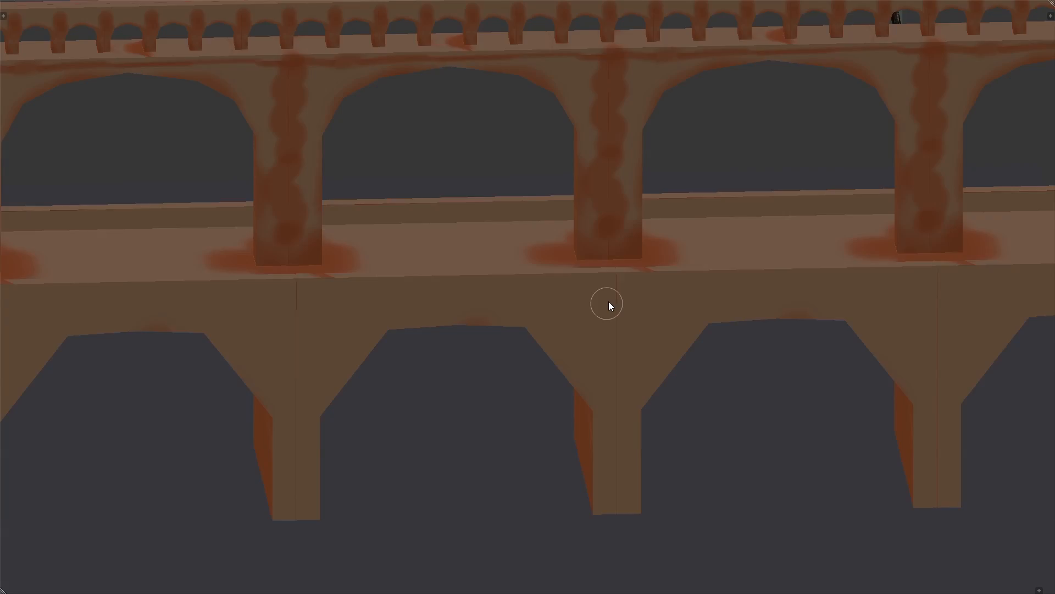
mouse_move(609, 302)
middle_mouse_down()
mouse_move(624, 280)
mouse_move(593, 279)
mouse_move(598, 353)
mouse_move(617, 354)
mouse_move(598, 302)
mouse_move(567, 325)
middle_mouse_up()
left_click_drag(567, 325, 598, 328)
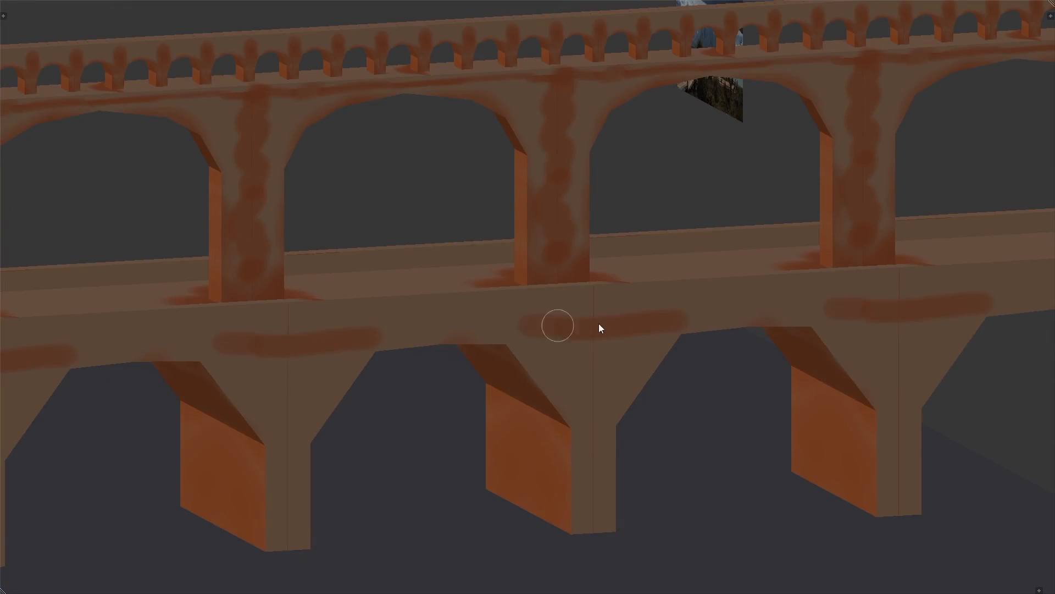
key("KP_1")
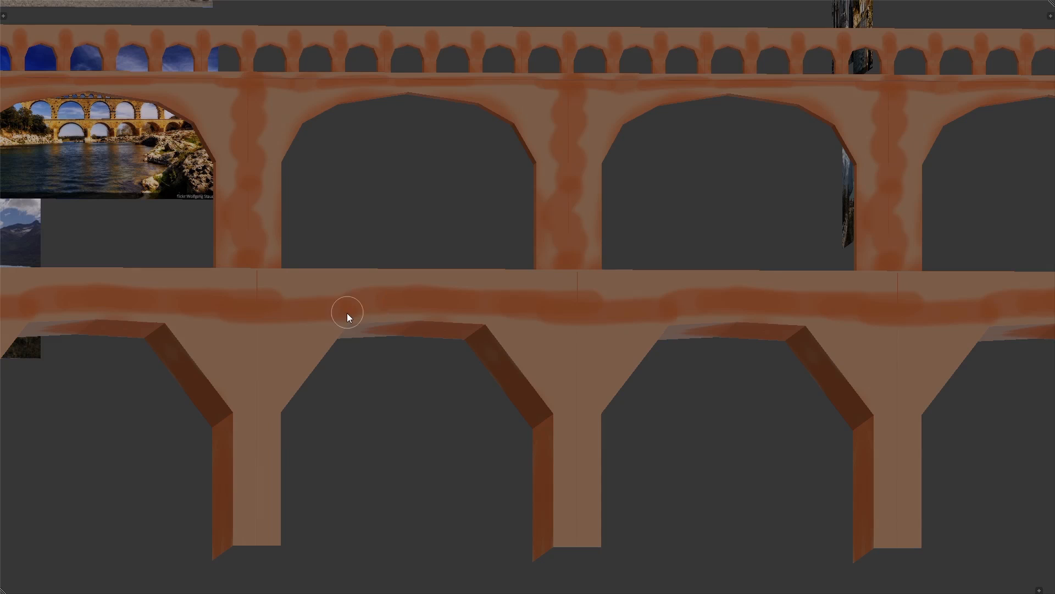
- Paint orange-brown strips along both edges of the walkway, where it meets the parapets
middle_click_drag(347, 317, 558, 283)
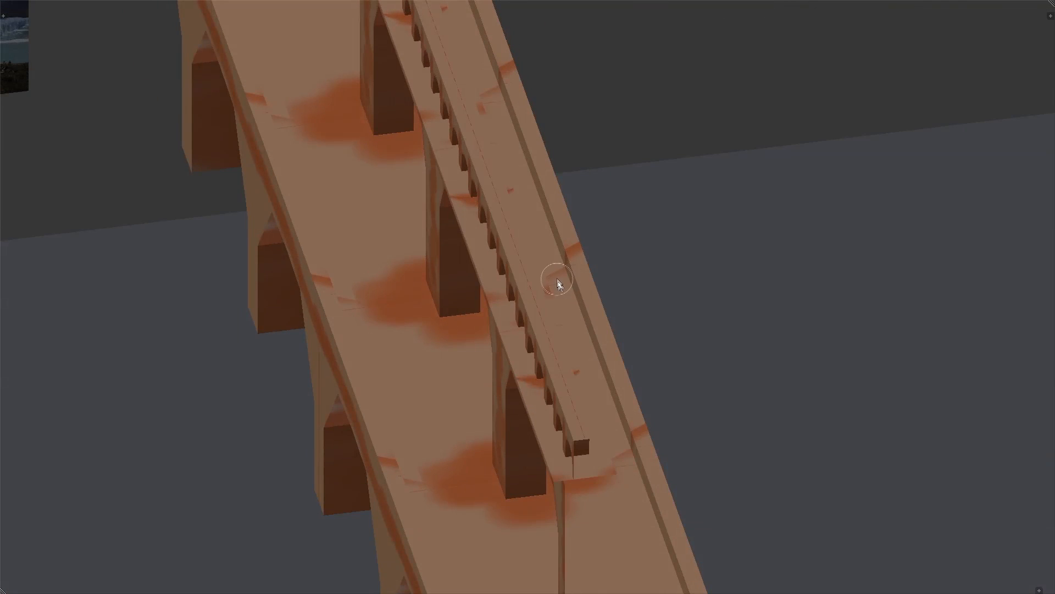
left_click_drag(586, 331, 619, 442)
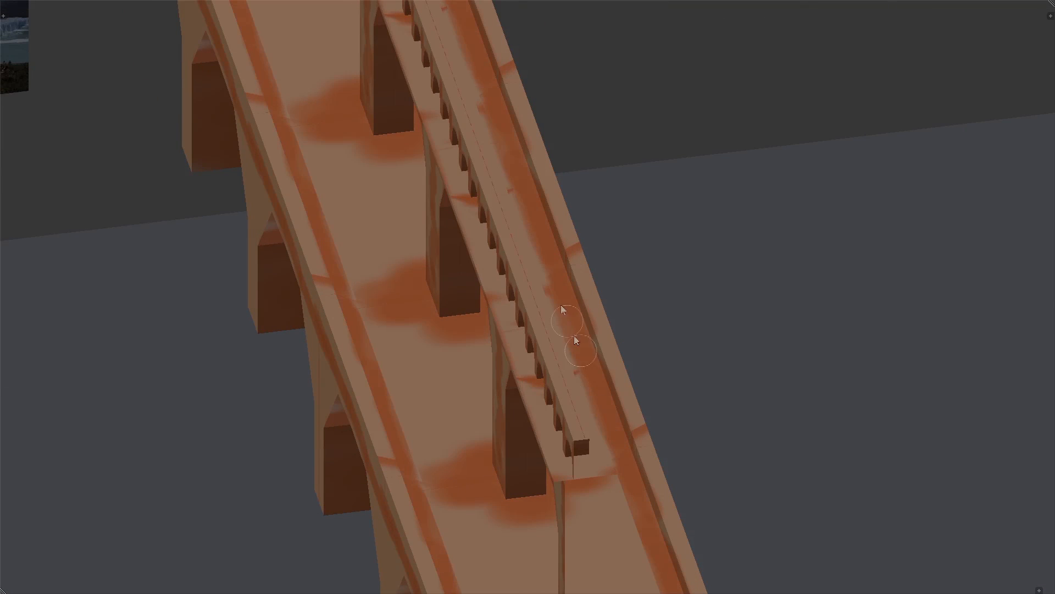
middle_click_drag(544, 250, 502, 196)
- Cover the undersides of the lower arches with orange-brown paint
middle_click_drag(567, 275, 555, 373)
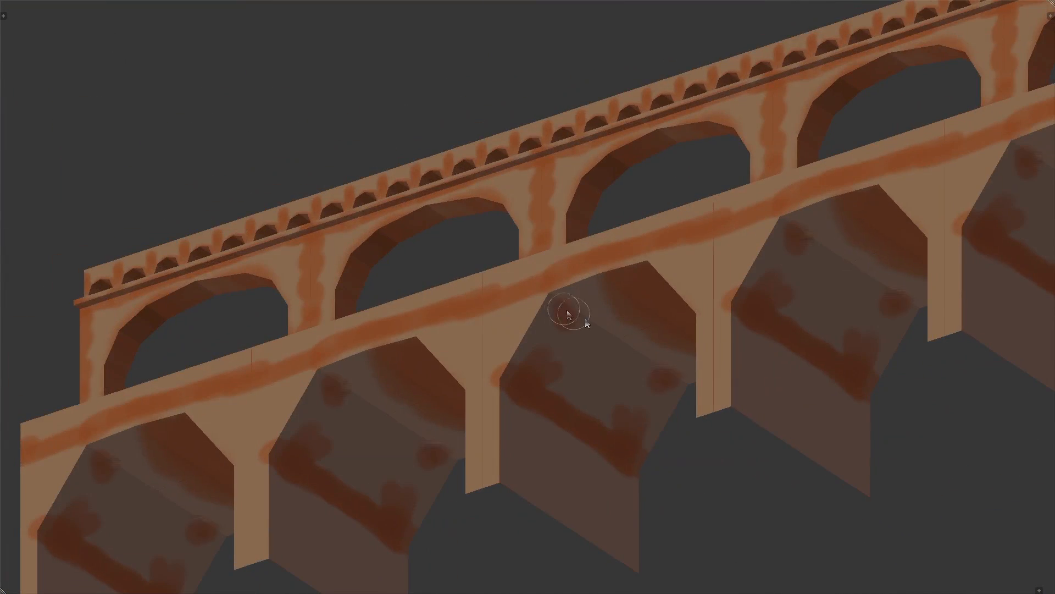
middle_click_drag(556, 303, 631, 315)
left_click_drag(643, 390, 664, 405)
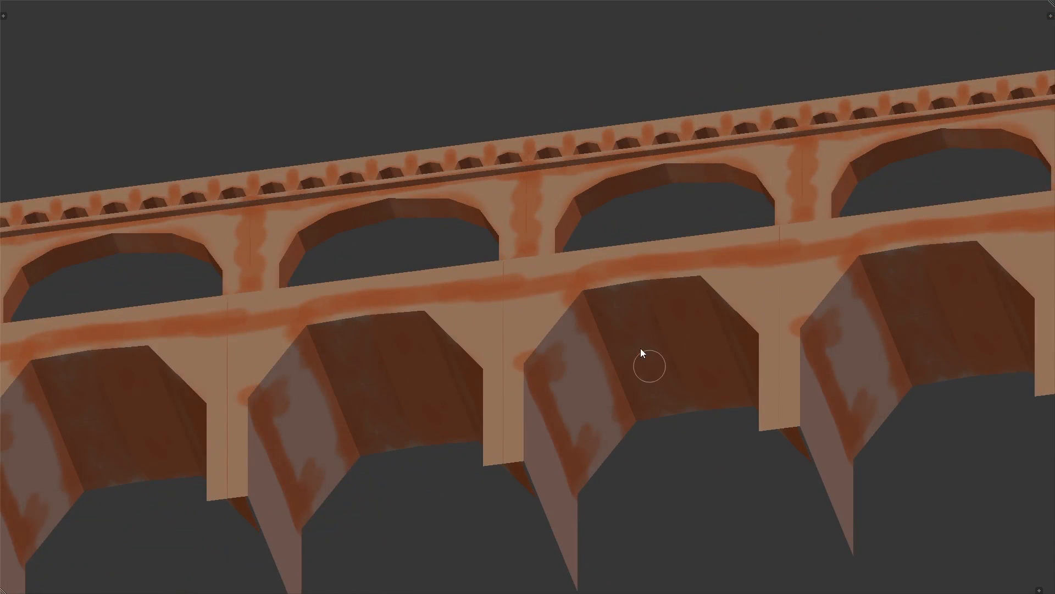
mouse_move(583, 352)
left_mouse_down()
mouse_move(542, 360)
mouse_move(559, 327)
left_mouse_up()
mouse_move(632, 418)
middle_mouse_down()
mouse_move(641, 406)
mouse_move(632, 451)
middle_mouse_up()
scroll(626, 397, "down", 2)
scroll(626, 397, "up", 2)
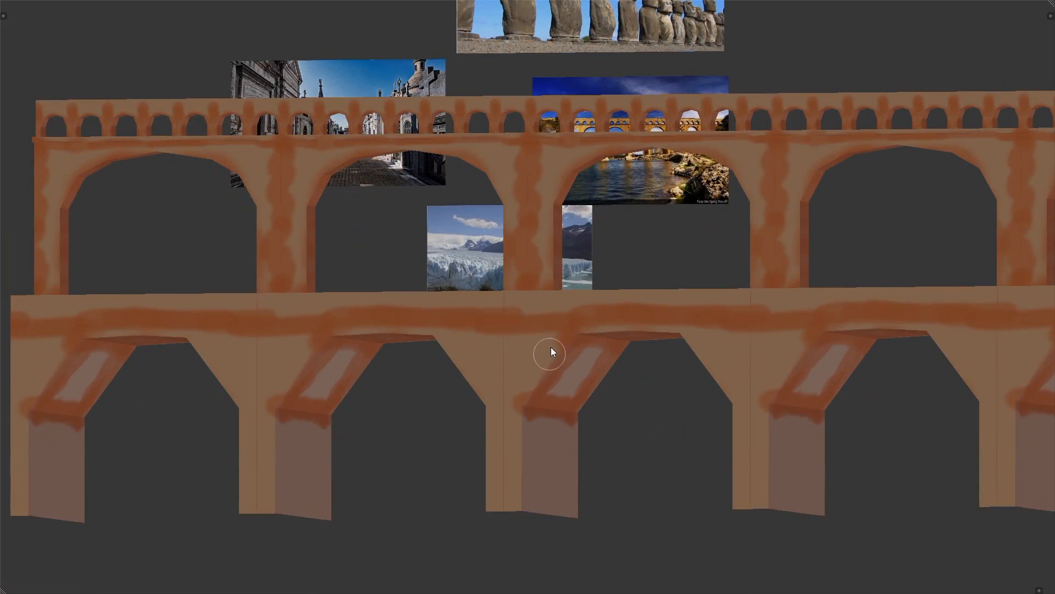
- Paint orange-brown shading around the front edges of the lower arches and down their pillars
mouse_move(554, 348)
left_mouse_down()
mouse_move(510, 457)
mouse_move(523, 460)
mouse_move(595, 414)
left_mouse_up()
middle_click_drag(595, 415, 668, 403)
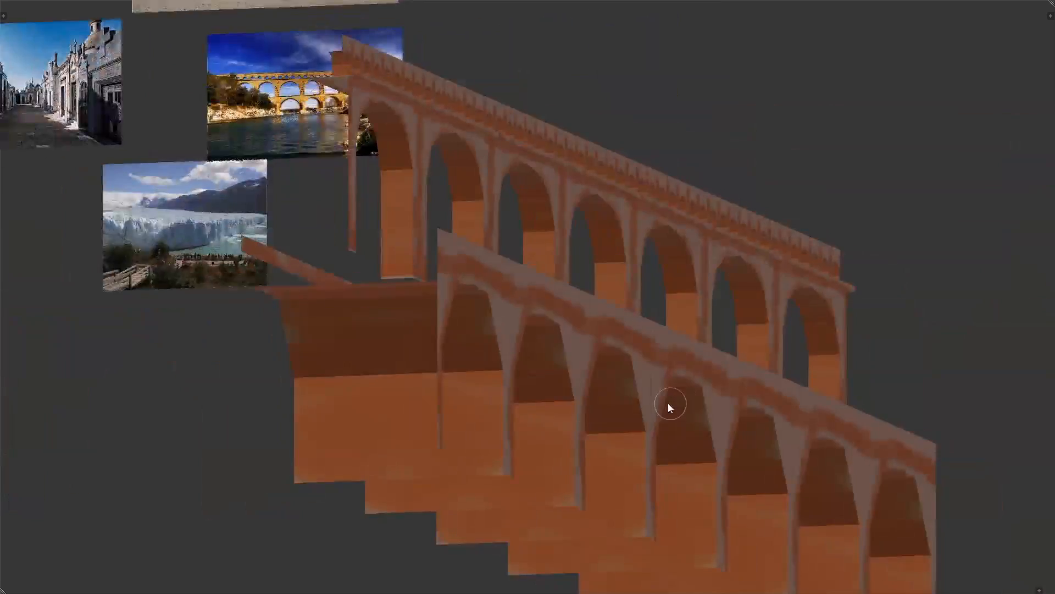
middle_click_drag(570, 410, 504, 313)
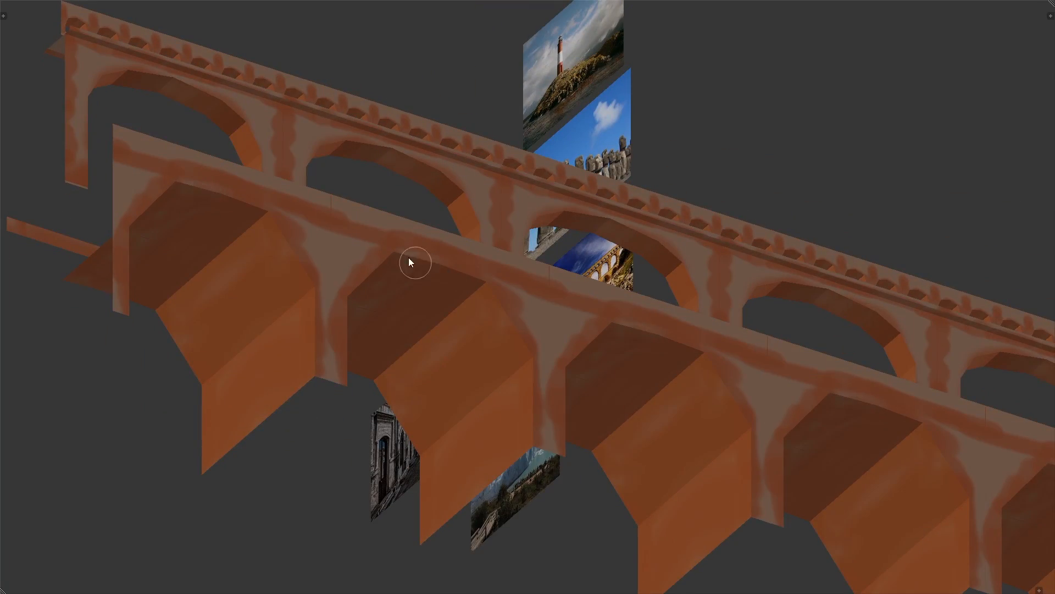
- Adjust the brush radius and paint the ledge floor between the small arcade pillars orange-brown
mouse_move(409, 258)
middle_mouse_down()
mouse_move(374, 259)
mouse_move(371, 314)
mouse_move(426, 318)
mouse_move(469, 390)
mouse_move(529, 347)
mouse_move(447, 363)
mouse_move(494, 362)
mouse_move(530, 335)
middle_mouse_up()
key("f")
left_click(503, 365)
scroll(530, 334, "up", 1)
left_click(495, 360)
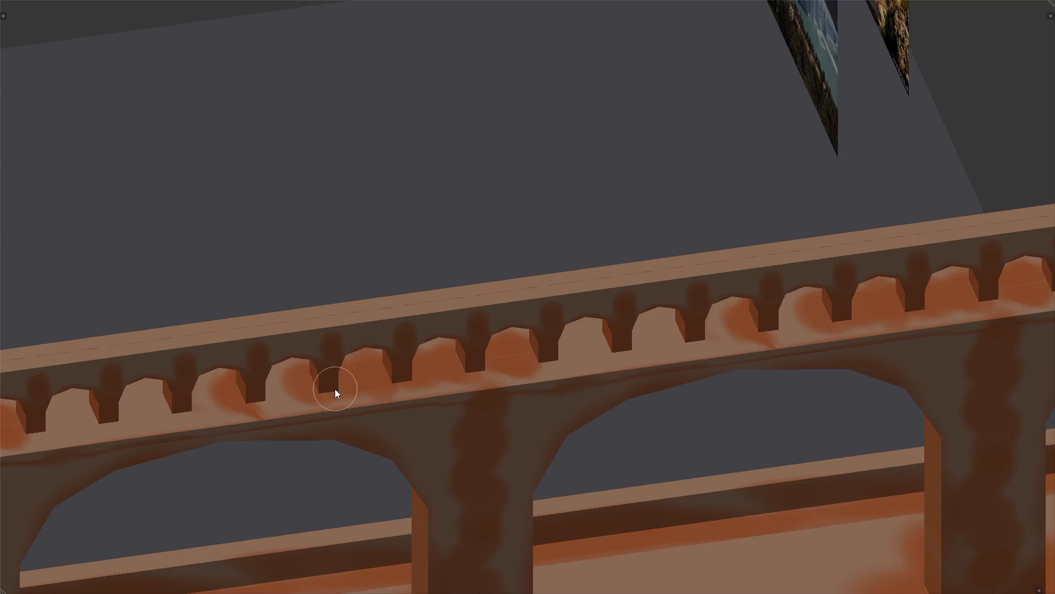
middle_click_drag(277, 378, 455, 332)
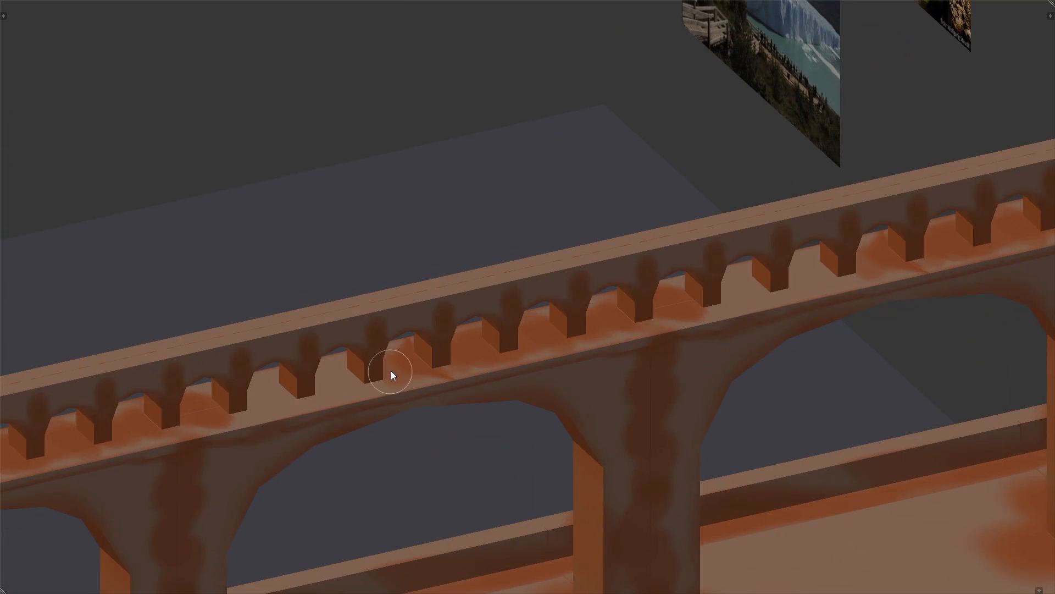
mouse_move(391, 371)
middle_mouse_down()
mouse_move(424, 368)
mouse_move(400, 355)
middle_mouse_up()
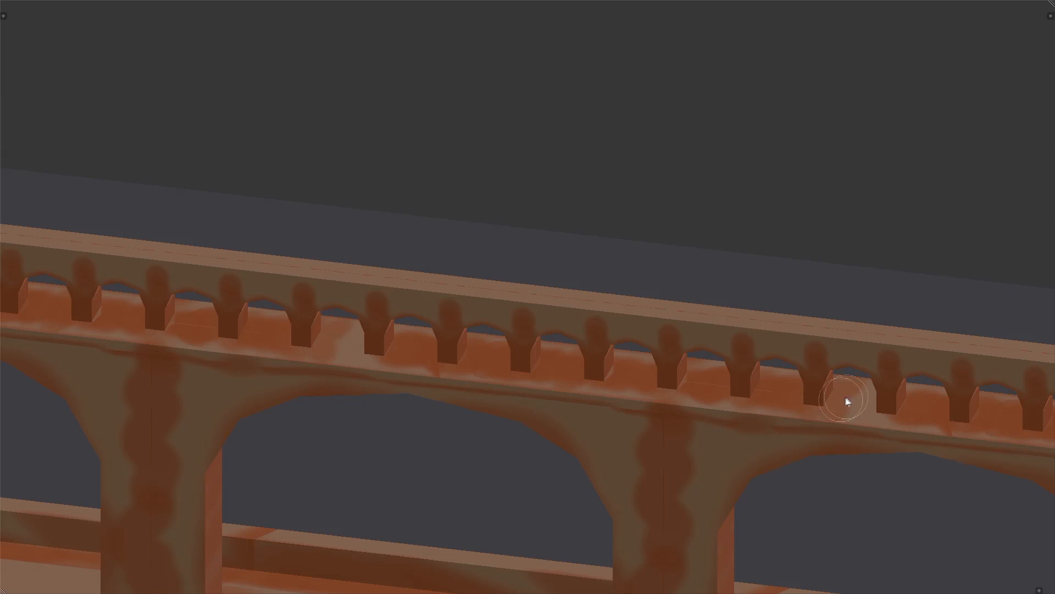
middle_click_drag(891, 415, 764, 325, "ctrl")
middle_click_drag(764, 324, 627, 349)
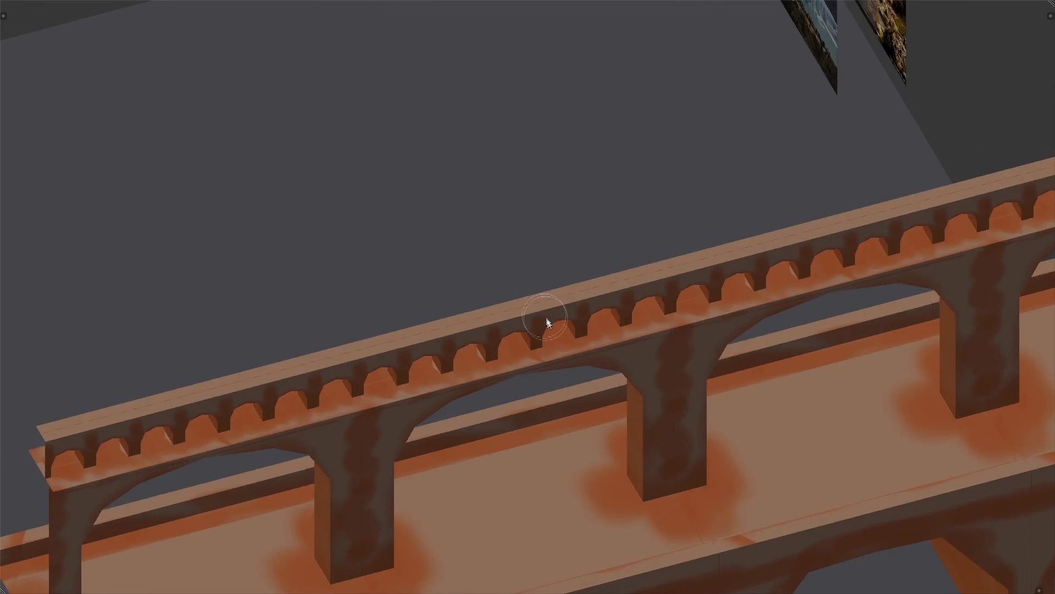
- Choose a light tan brush colour, paint highlights on the top arcade wall, and shrink the brush
key("t")
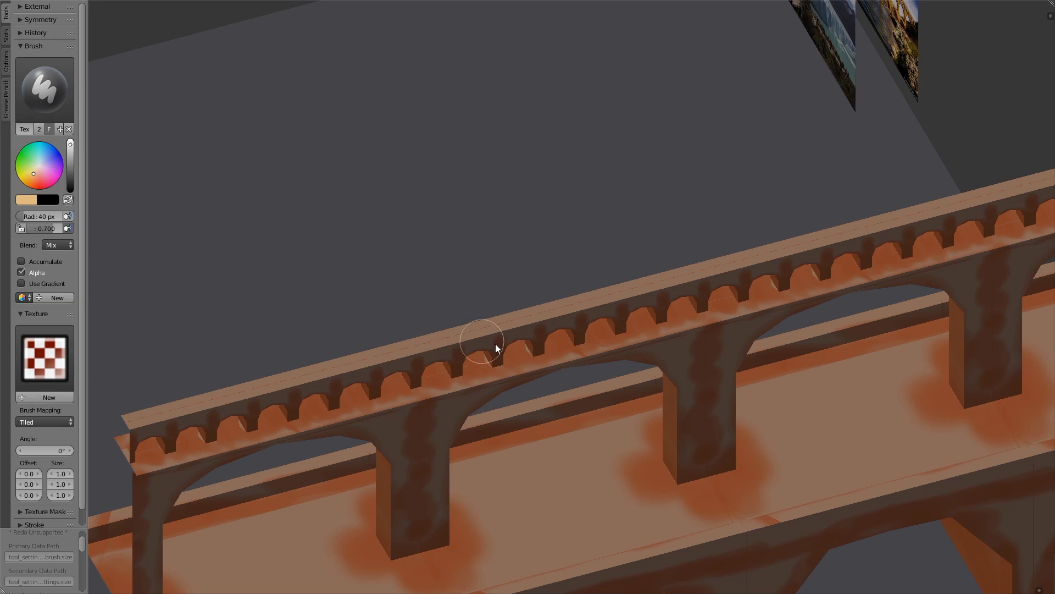
middle_click_drag(494, 348, 623, 344)
left_click_drag(621, 341, 600, 377)
mouse_move(600, 377)
middle_mouse_down()
mouse_move(511, 297)
mouse_move(733, 295)
mouse_move(655, 286)
middle_mouse_up()
key("bracketleft")
key("bracketleft")
key("bracketleft")
left_click_drag(605, 284, 609, 280)
middle_click_drag(609, 279, 550, 278)
- Reduce the brush strength, paint tan highlights on the wall around the upper pillar tops, and undo the last stroke
left_click_drag(54, 227, 43, 226)
key("t")
middle_click_drag(491, 312, 545, 303)
left_click_drag(544, 302, 658, 294)
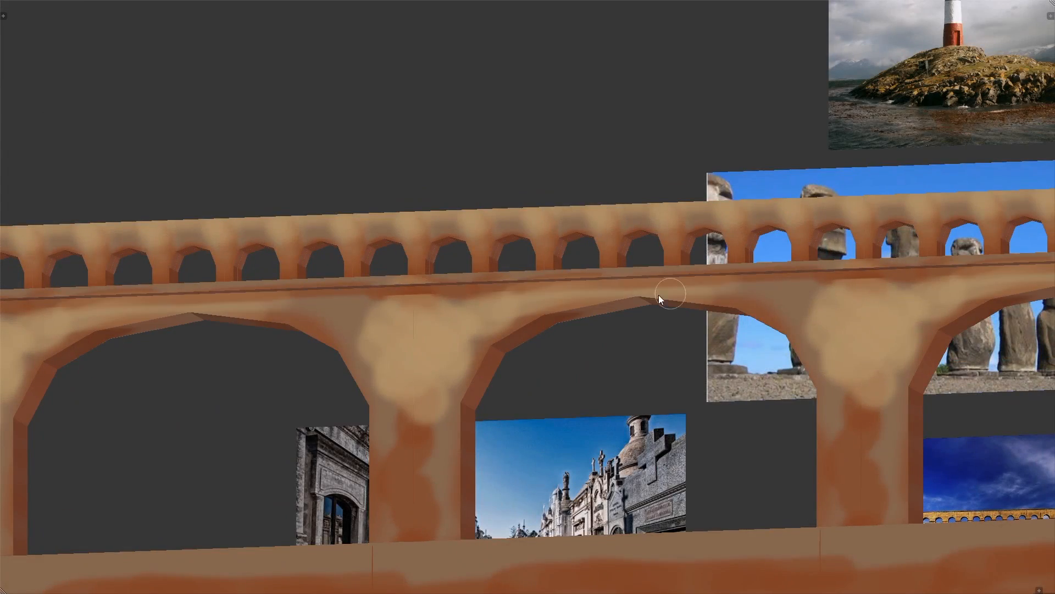
key("ctrl+z")
- Blend light tan paint over the upper pillars, walkway and front faces of the lower tier
middle_click_drag(593, 291, 633, 285)
left_click_drag(633, 285, 402, 312)
middle_click_drag(402, 311, 683, 163)
scroll(682, 162, "down", 4)
scroll(683, 162, "up", 1)
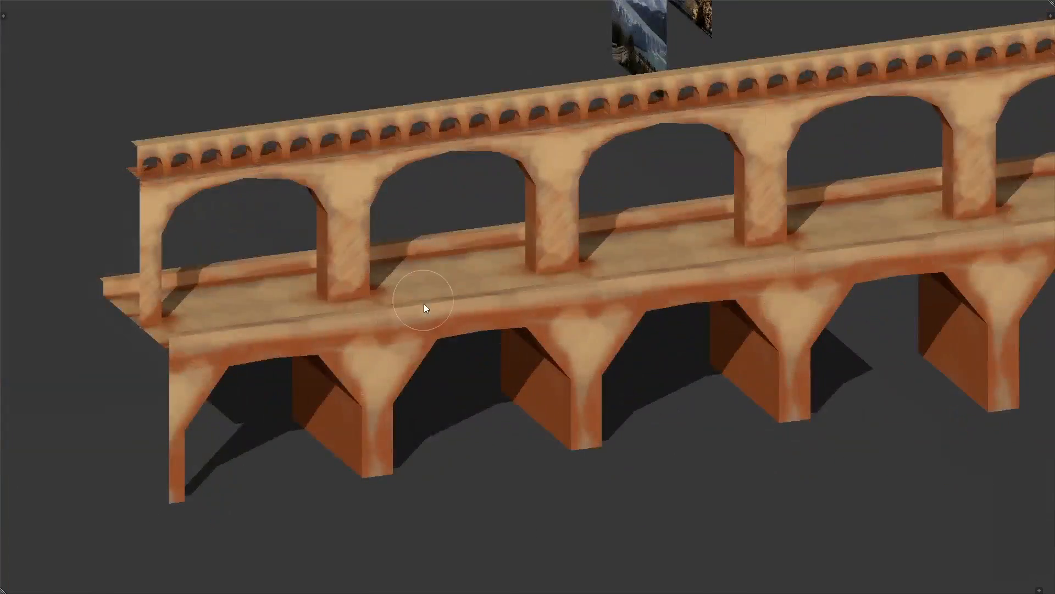
- Choose a dark purple brush colour and paint shadows on the walkway around the upper pillar bases
key("t")
key("t")
scroll(498, 300, "up", 6)
scroll(526, 347, "down", 2)
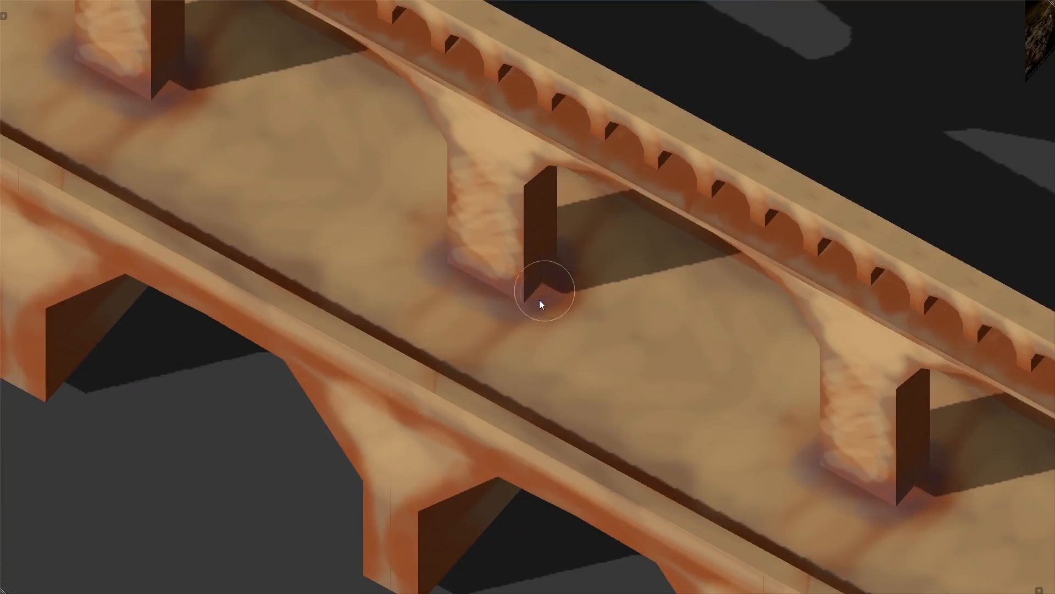
- Paint purple shadows beneath the top arcade's ledge, on the arch undersides and along the inner pier sides
middle_click_drag(539, 302, 639, 261)
mouse_move(638, 260)
left_mouse_down()
mouse_move(900, 255)
mouse_move(819, 257)
left_mouse_up()
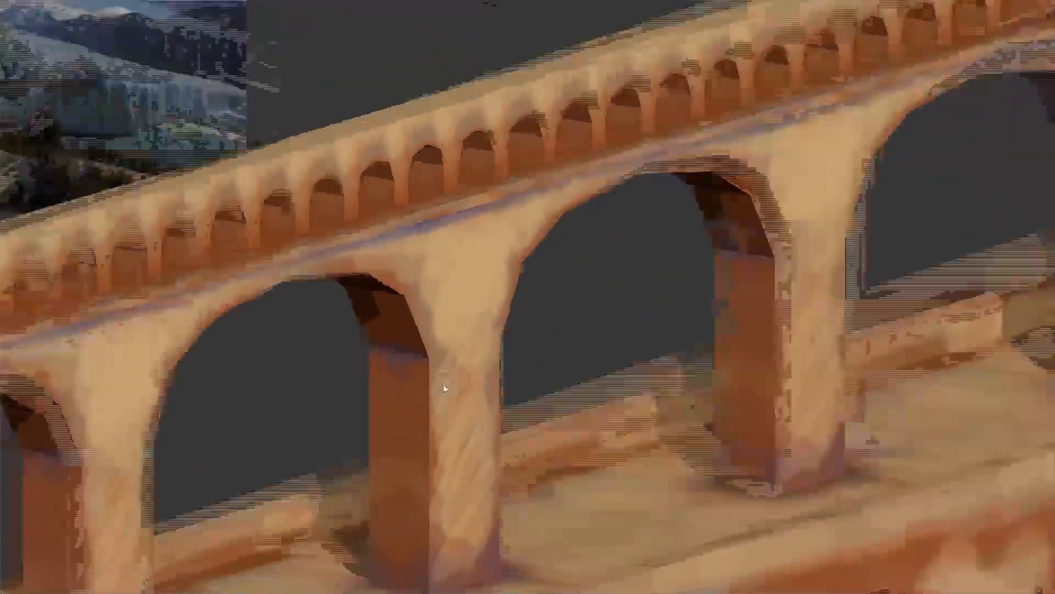
middle_click_drag(438, 379, 462, 365)
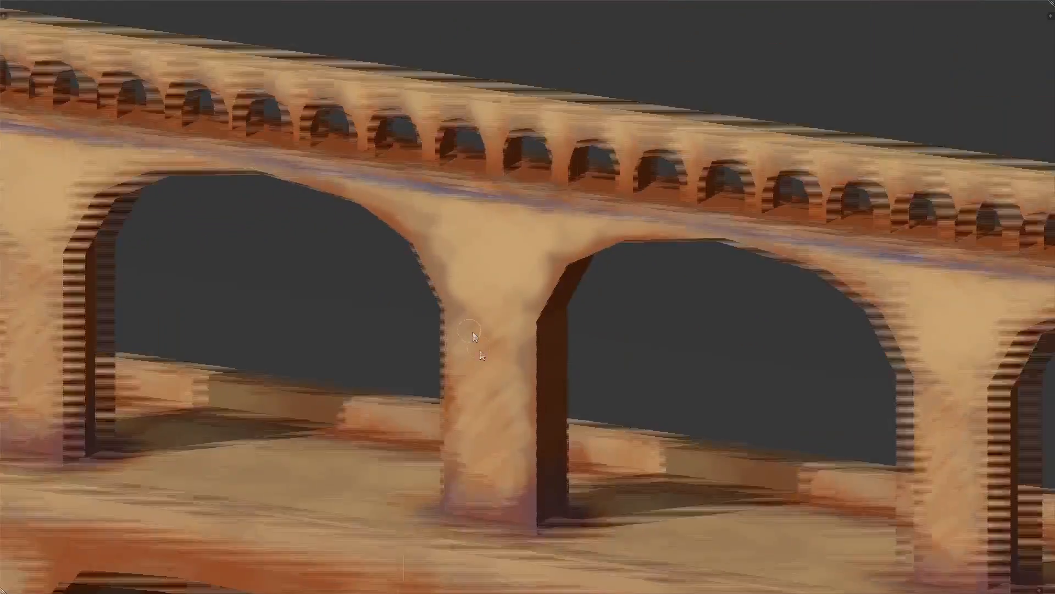
middle_click_drag(478, 336, 624, 330)
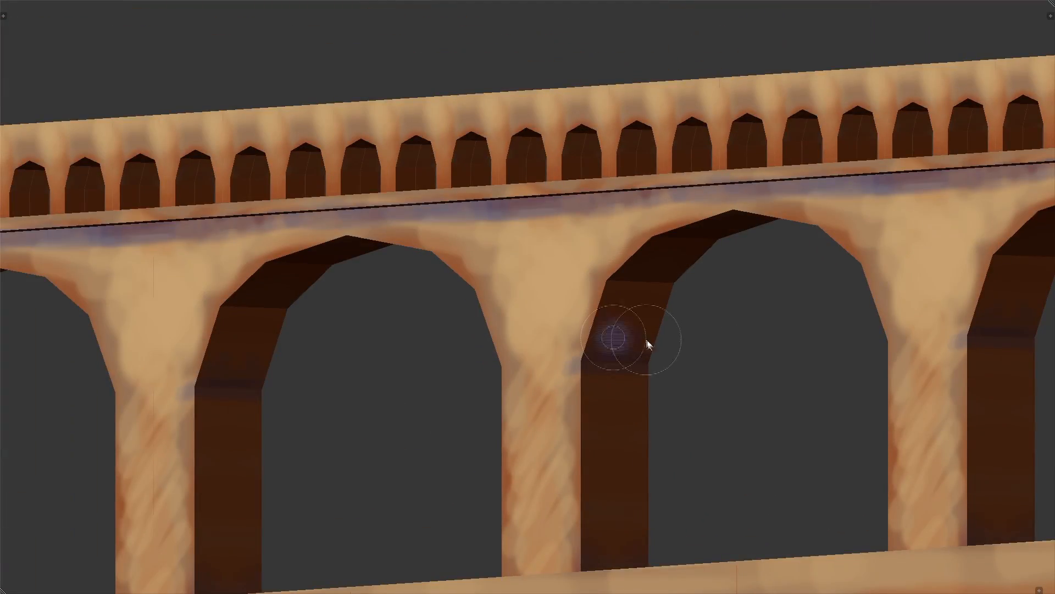
left_click_drag(647, 344, 648, 346)
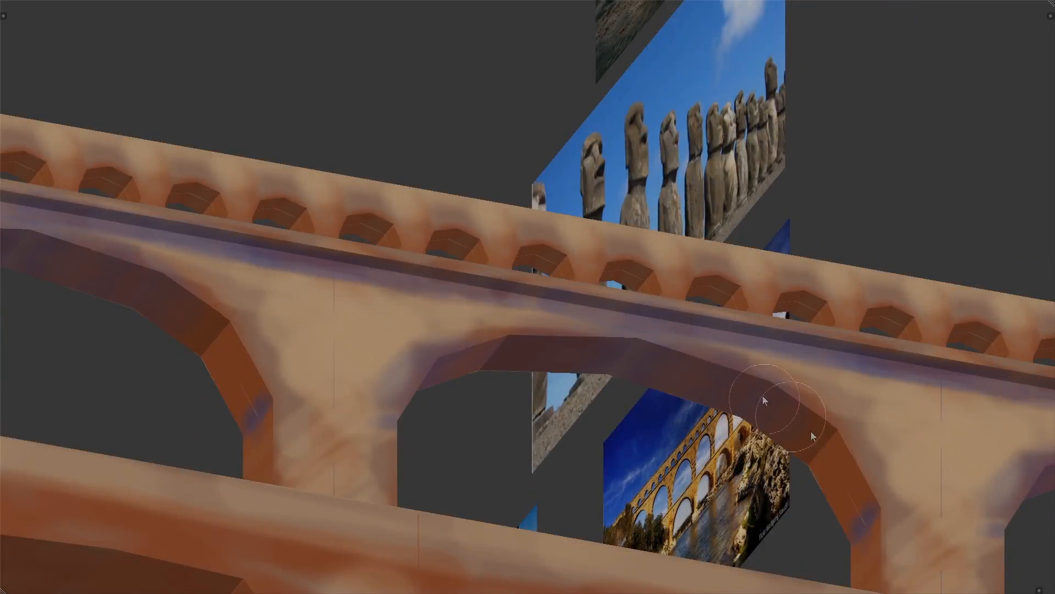
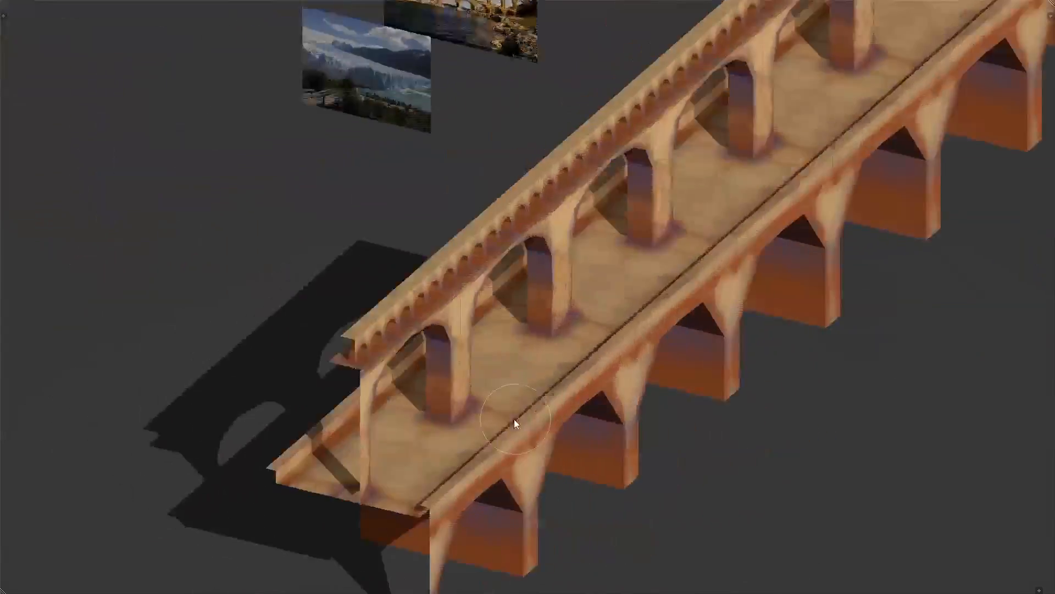
- Paint soft purple patches along the middle of the walkway floor between the upper pillars
mouse_move(513, 419)
middle_mouse_down()
mouse_move(529, 365)
mouse_move(569, 333)
mouse_move(454, 391)
middle_mouse_up()
left_click_drag(641, 275, 674, 256)
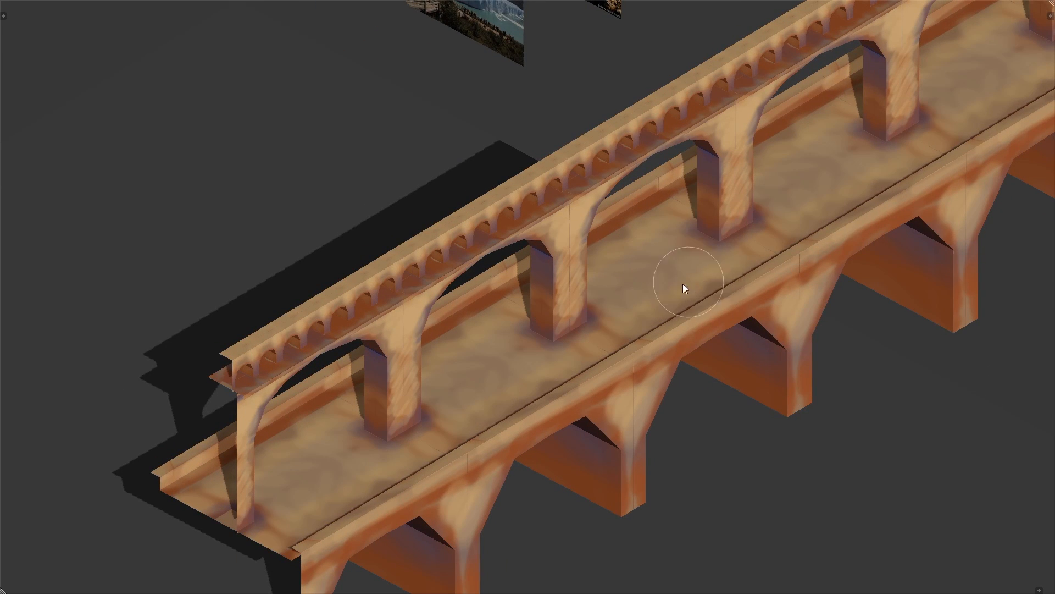
middle_click_drag(683, 284, 534, 342)
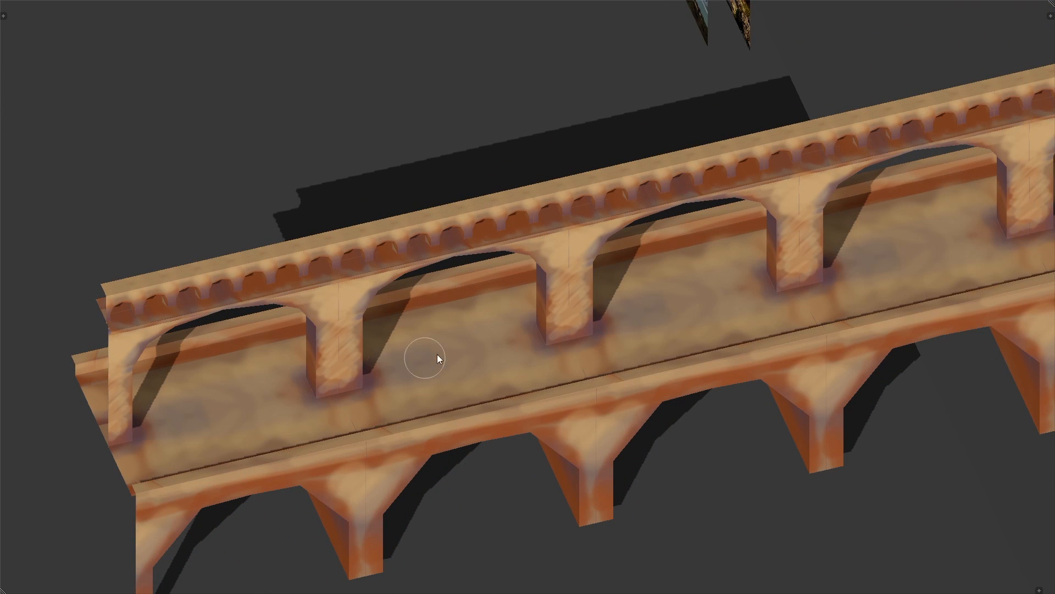
mouse_move(419, 358)
middle_mouse_down()
mouse_move(376, 379)
mouse_move(514, 352)
middle_mouse_up()
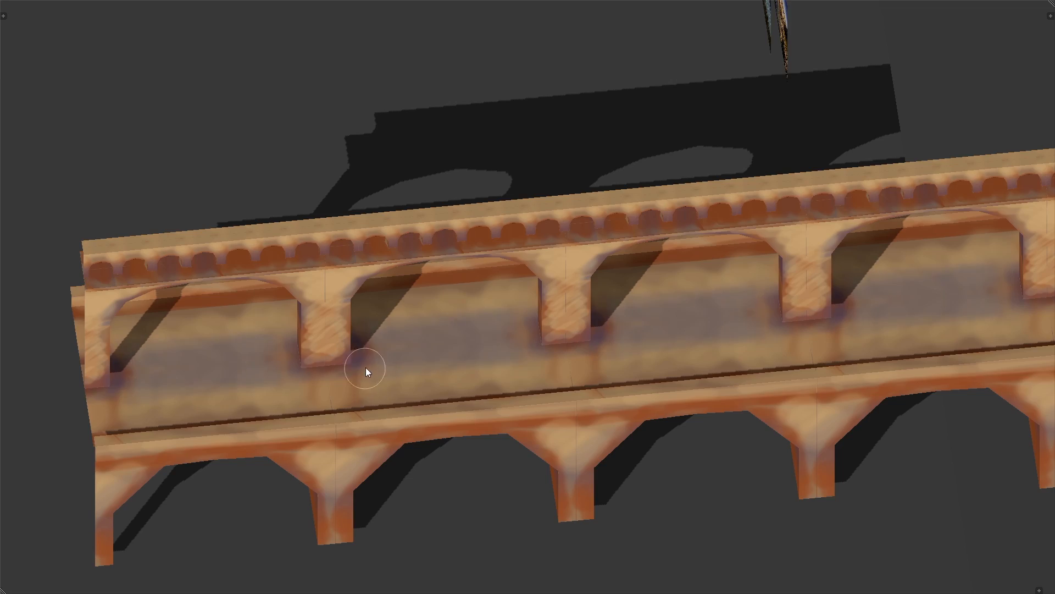
middle_click_drag(672, 300, 574, 319)
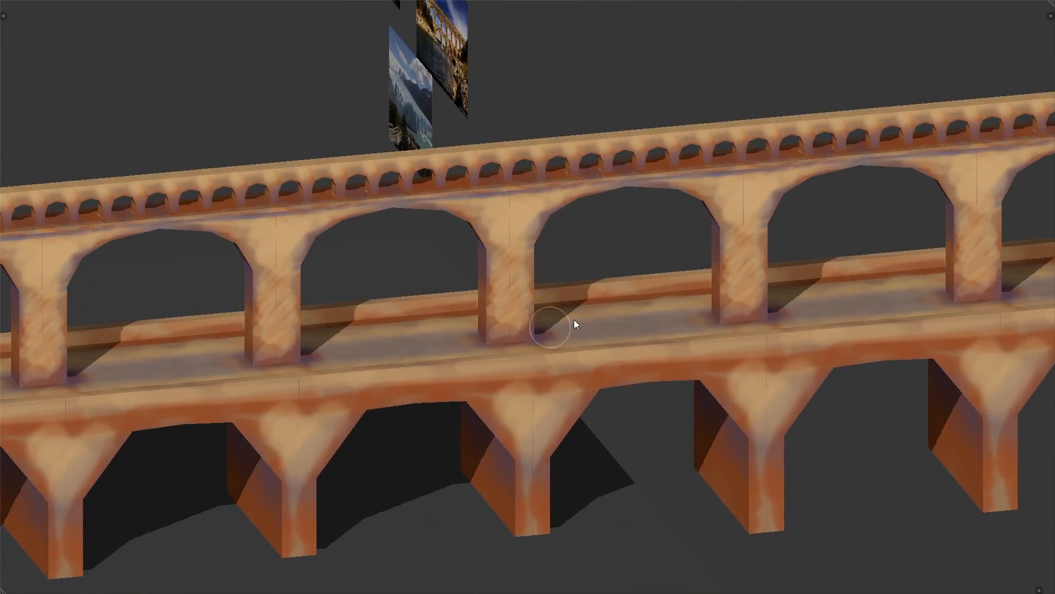
- Choose a dark red brush colour and paint it on the walkway around the upper pillar bases
scroll(586, 273, "down", 4)
middle_click_drag(599, 231, 601, 287)
scroll(601, 288, "up", 5)
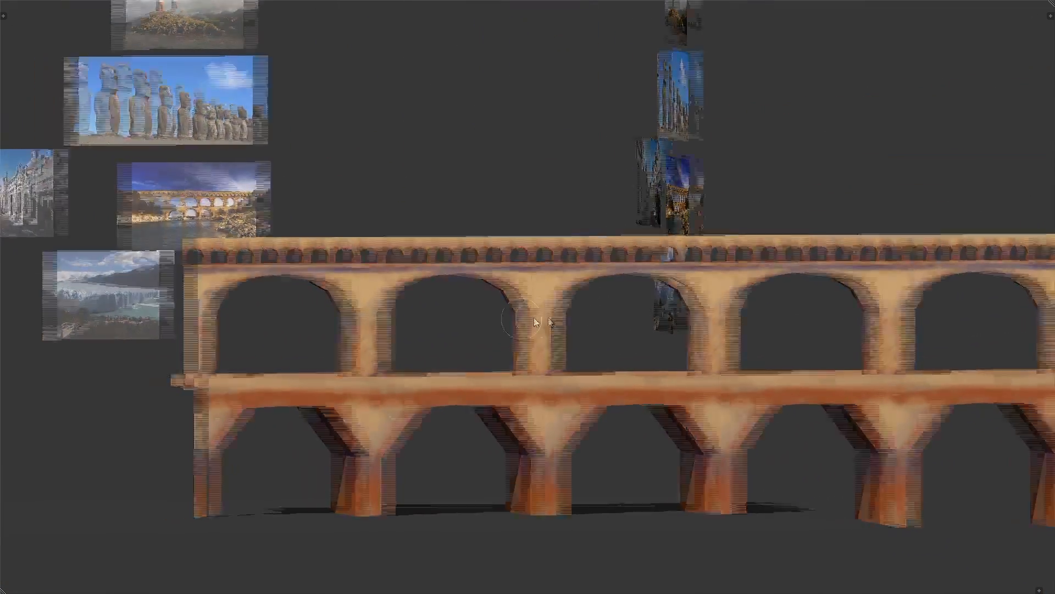
middle_click_drag(518, 319, 522, 317)
key("KP_1")
scroll(495, 333, "up", 1)
key("t")
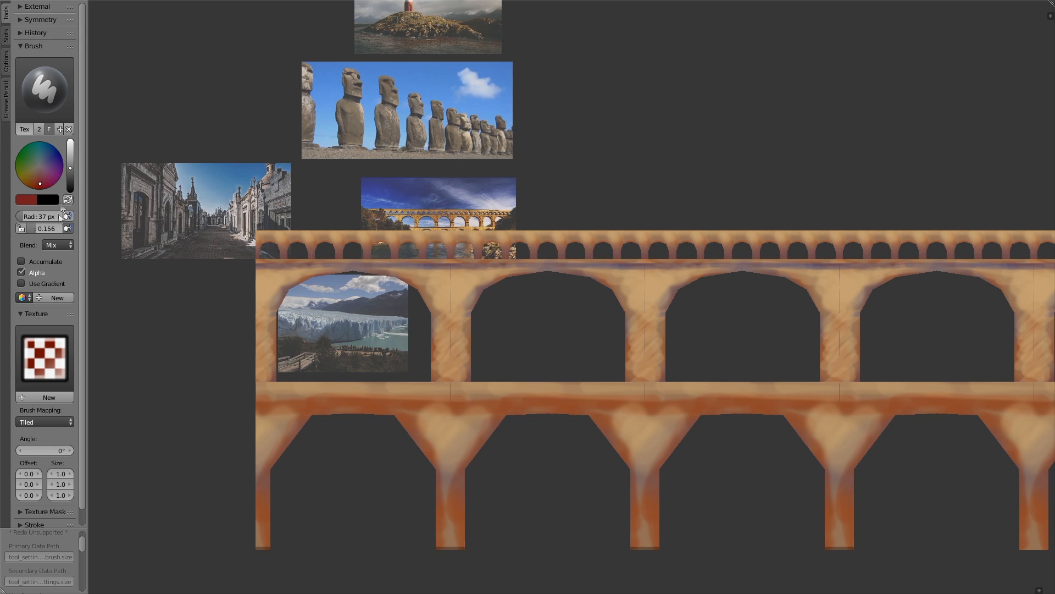
key("t")
middle_click_drag(496, 331, 470, 353)
scroll(467, 297, "up", 2)
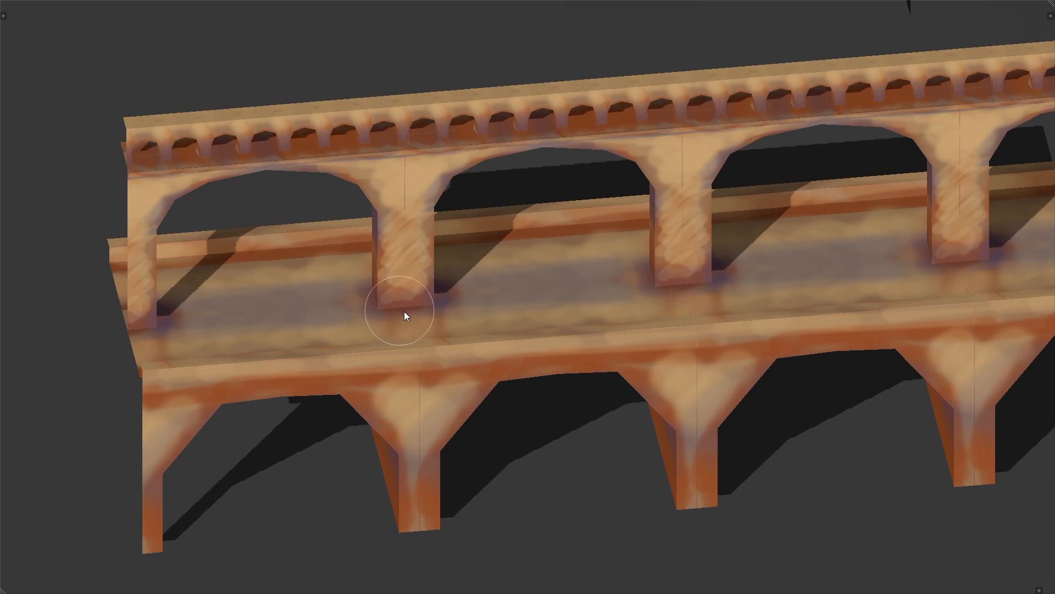
left_click_drag(387, 318, 378, 312)
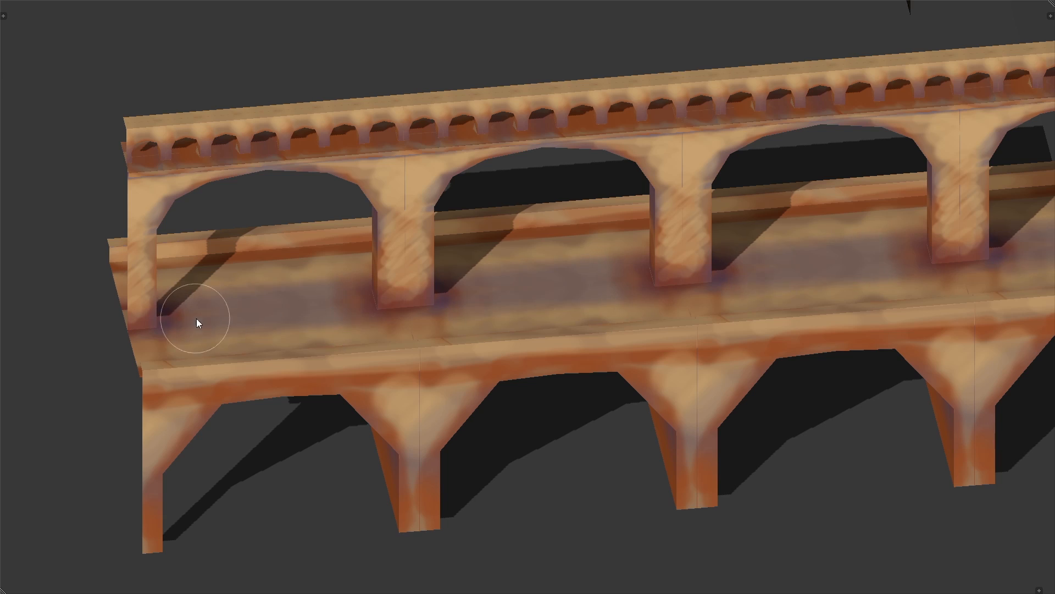
- Blend dark red over the walkway floor, the small arcade and the wall just beneath its ledge
mouse_move(387, 304)
middle_mouse_down()
mouse_move(464, 330)
mouse_move(547, 330)
mouse_move(551, 266)
mouse_move(615, 443)
mouse_move(562, 414)
middle_mouse_up()
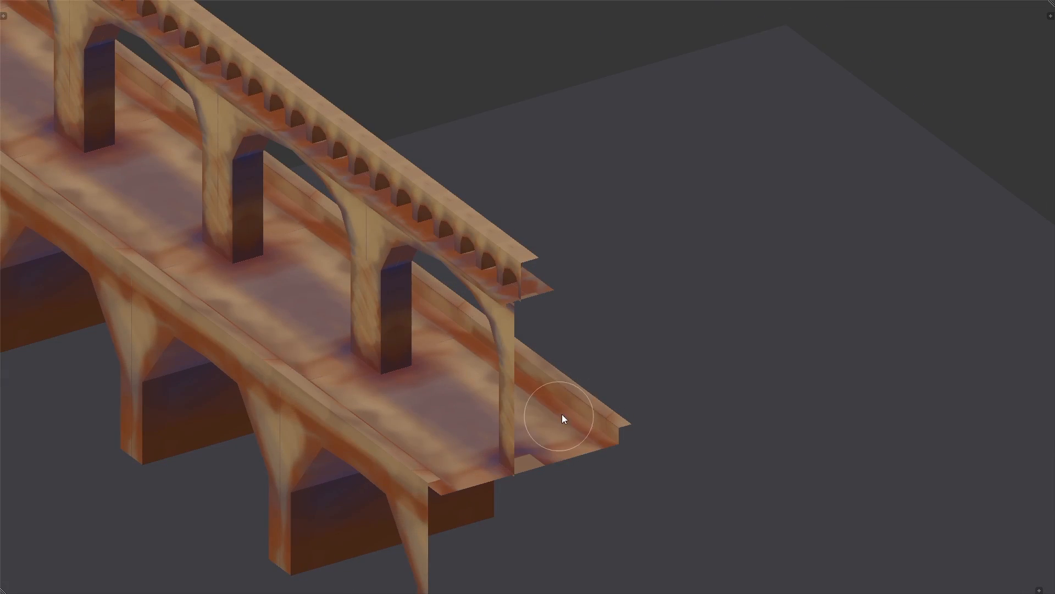
scroll(545, 372, "up", 2)
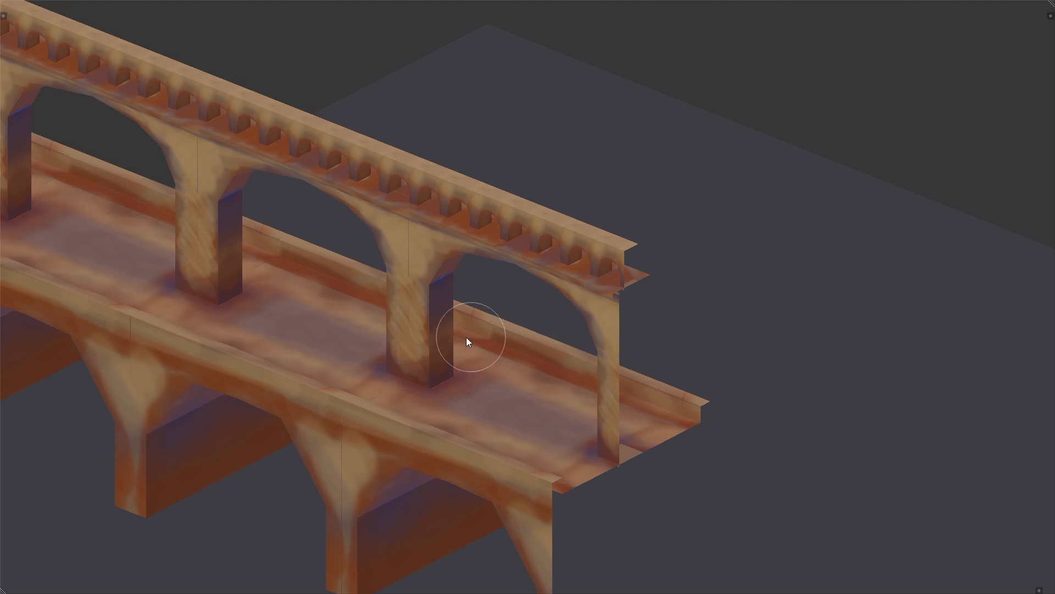
middle_click_drag(468, 342, 555, 361)
middle_click_drag(461, 374, 421, 297)
middle_click_drag(725, 283, 576, 306)
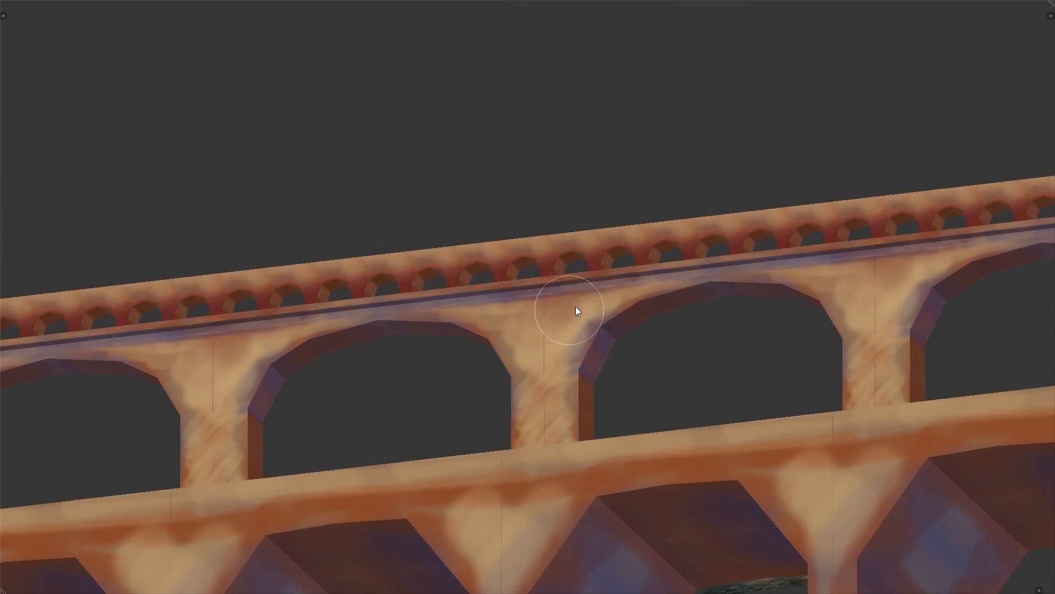
- Blend dark red over the lower tier's front faces and the edges of the walkway floor
middle_click_drag(494, 307, 586, 369)
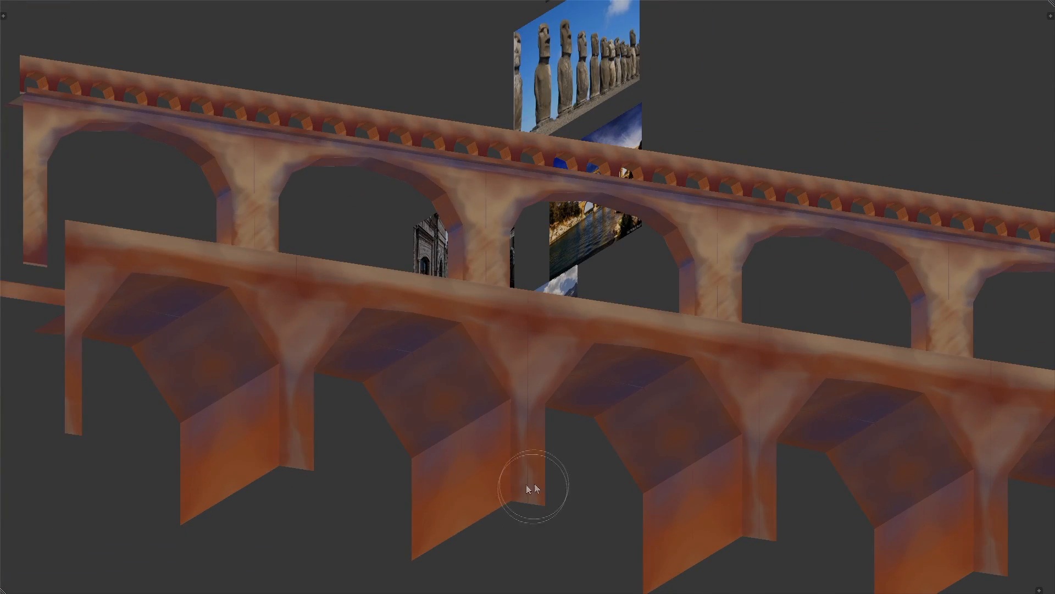
middle_click_drag(530, 488, 574, 354)
scroll(405, 364, "down", 4)
scroll(524, 400, "up", 2)
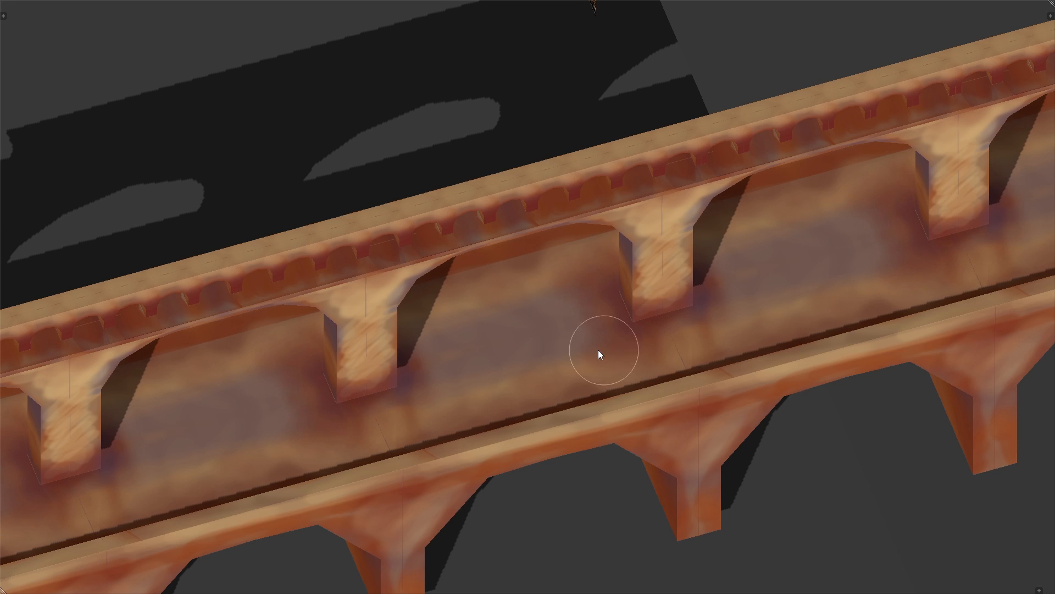
scroll(528, 340, "down", 1)
middle_click_drag(499, 344, 516, 273)
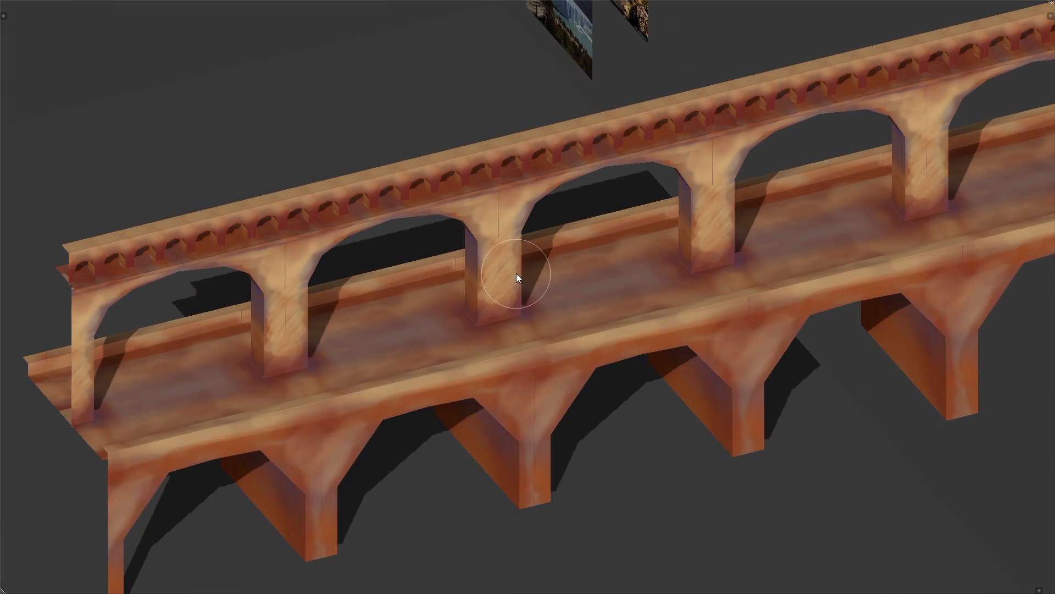
- Choose a light orange brush colour and paint the walkway floor with radius 63 px and strength 0.104
key("t")
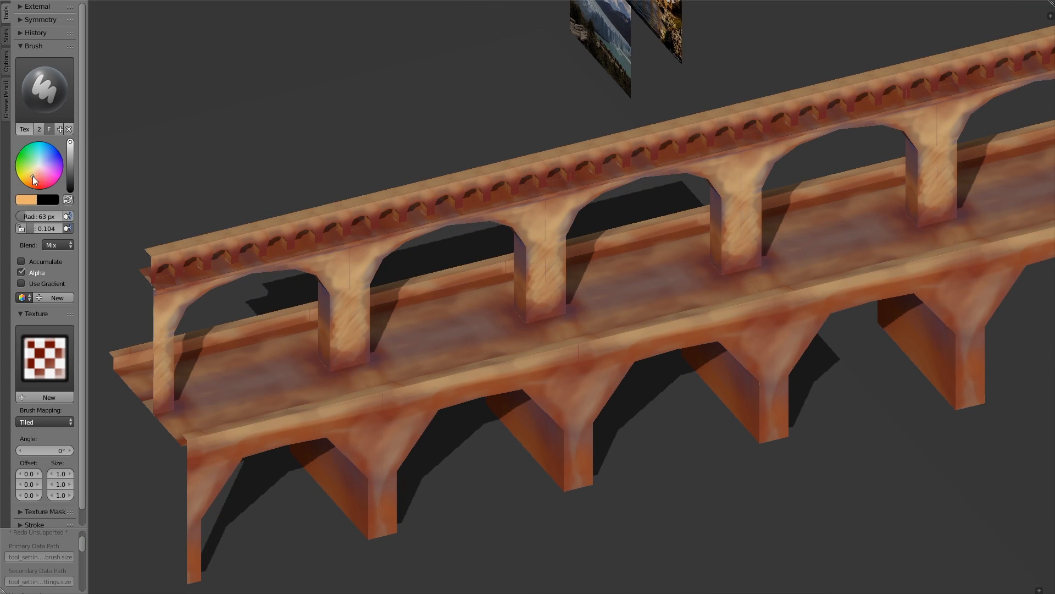
middle_click_drag(395, 281, 399, 336)
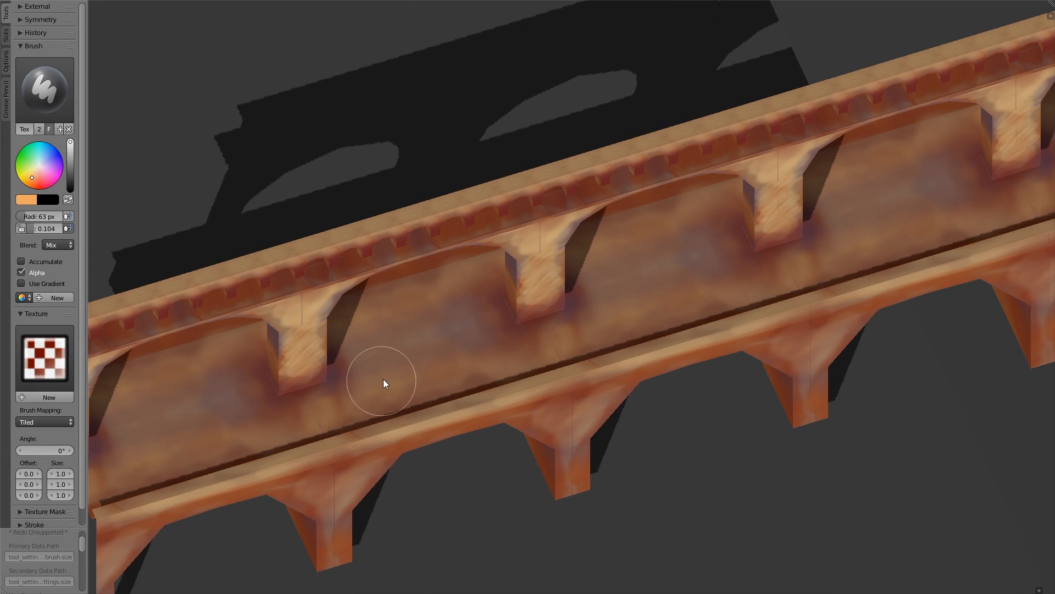
left_click_drag(497, 342, 495, 359)
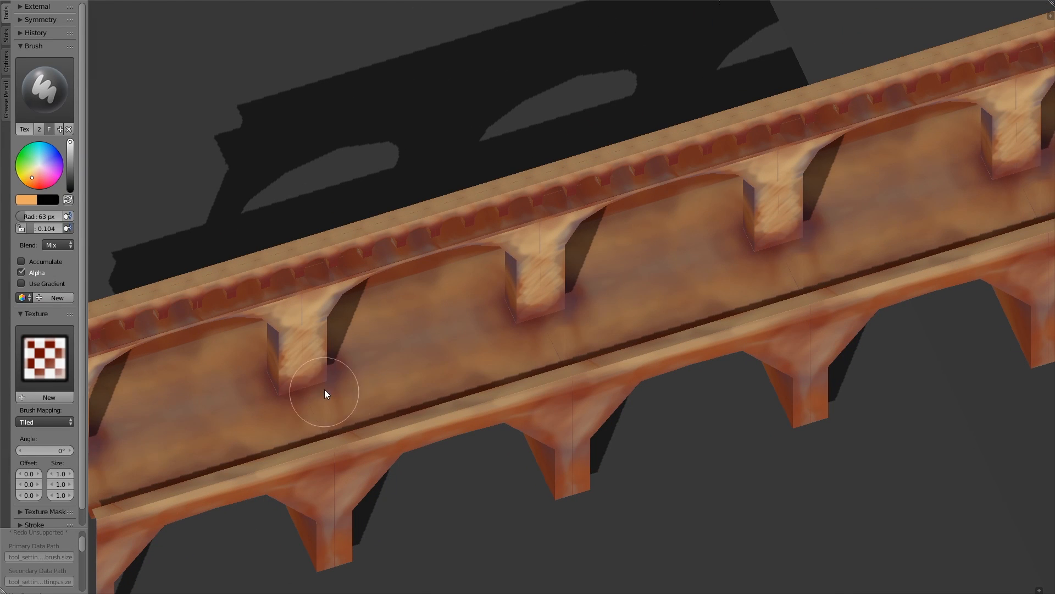
mouse_move(490, 331)
middle_mouse_down()
mouse_move(460, 309)
mouse_move(447, 279)
middle_mouse_up()
middle_click_drag(447, 279, 549, 320, "shift")
scroll(549, 324, "up", 1)
scroll(517, 242, "down", 3)
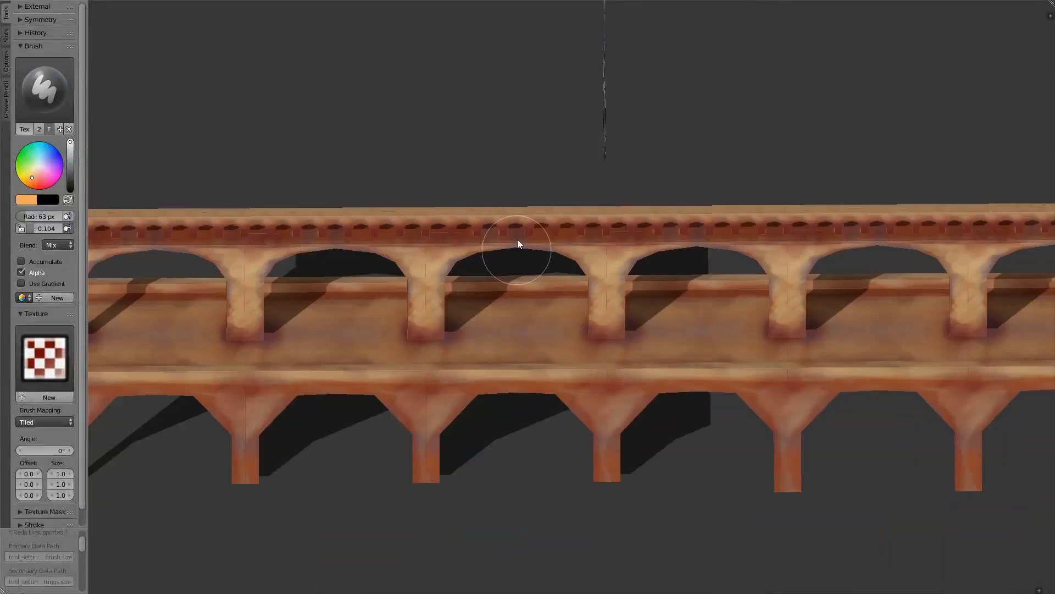
- Paint light orange highlights on the lower tier's front faces and reduce the brush radius to 40 px
middle_click_drag(517, 242, 576, 266)
scroll(575, 265, "up", 2)
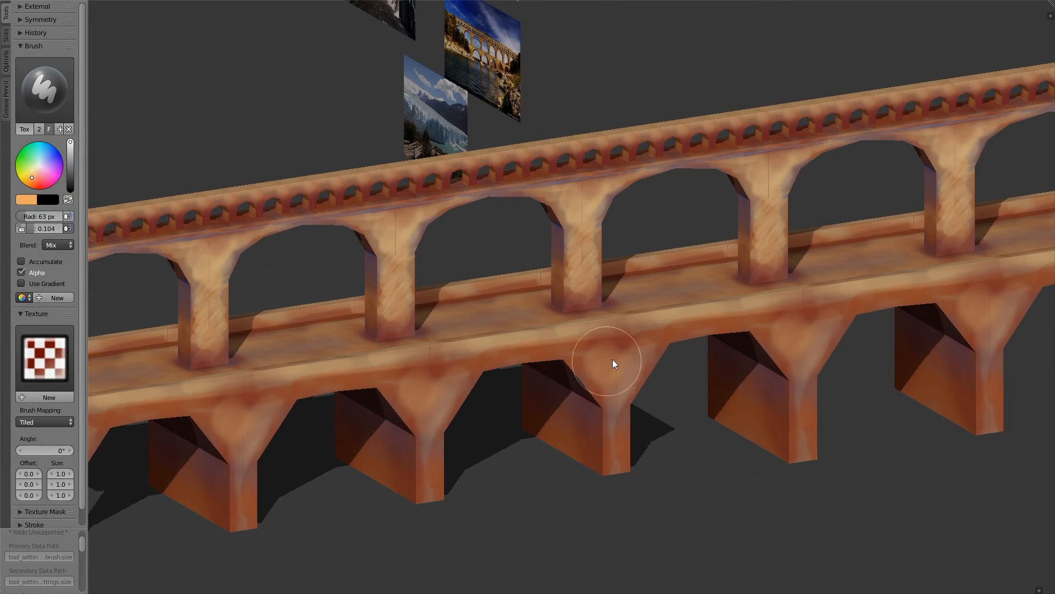
left_click(618, 361)
scroll(563, 389, "up", 2)
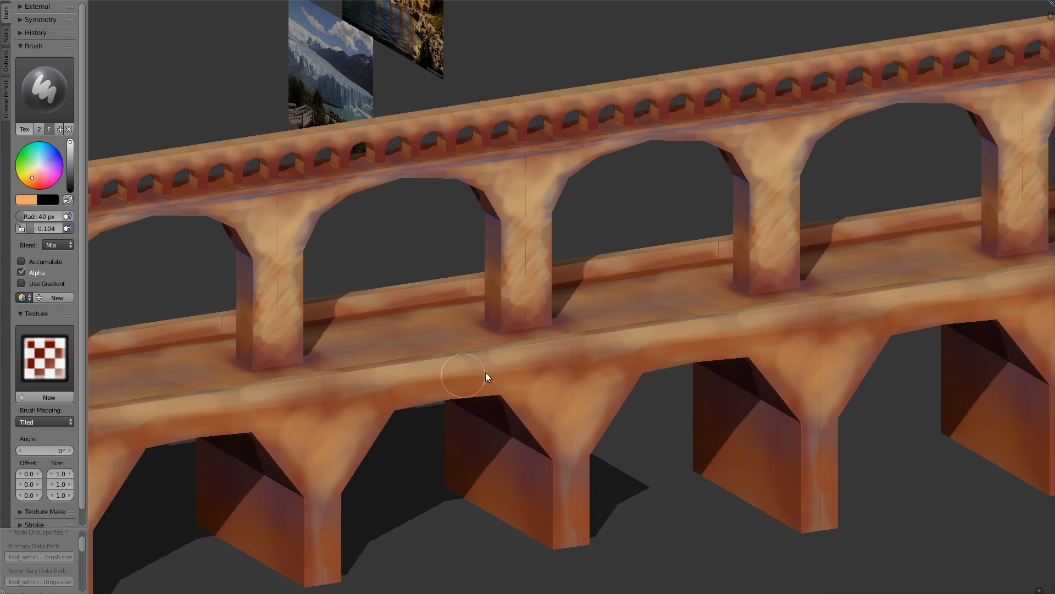
scroll(753, 224, "down", 4)
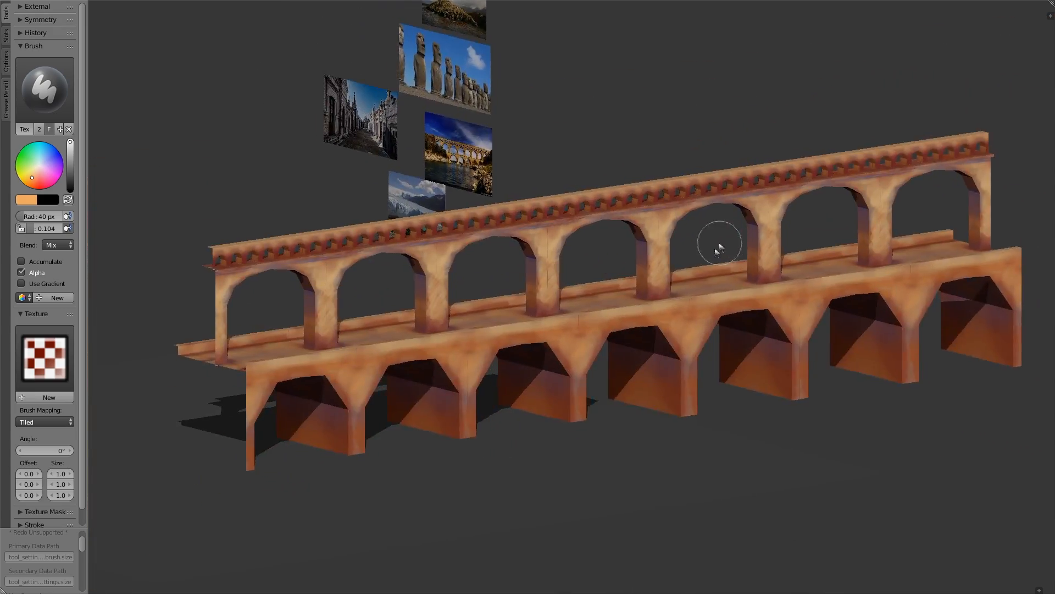
- Paint light orange highlights across the top arcade wall above and between the small arches
scroll(635, 310, "up", 3)
scroll(580, 283, "up", 2)
mouse_move(633, 302)
middle_mouse_down()
mouse_move(580, 283)
mouse_move(621, 370)
middle_mouse_up()
scroll(528, 393, "up", 6)
middle_click_drag(384, 351, 451, 313, "shift")
scroll(452, 302, "up", 1)
mouse_move(440, 378)
left_mouse_down()
mouse_move(447, 348)
mouse_move(436, 349)
mouse_move(449, 333)
left_mouse_up()
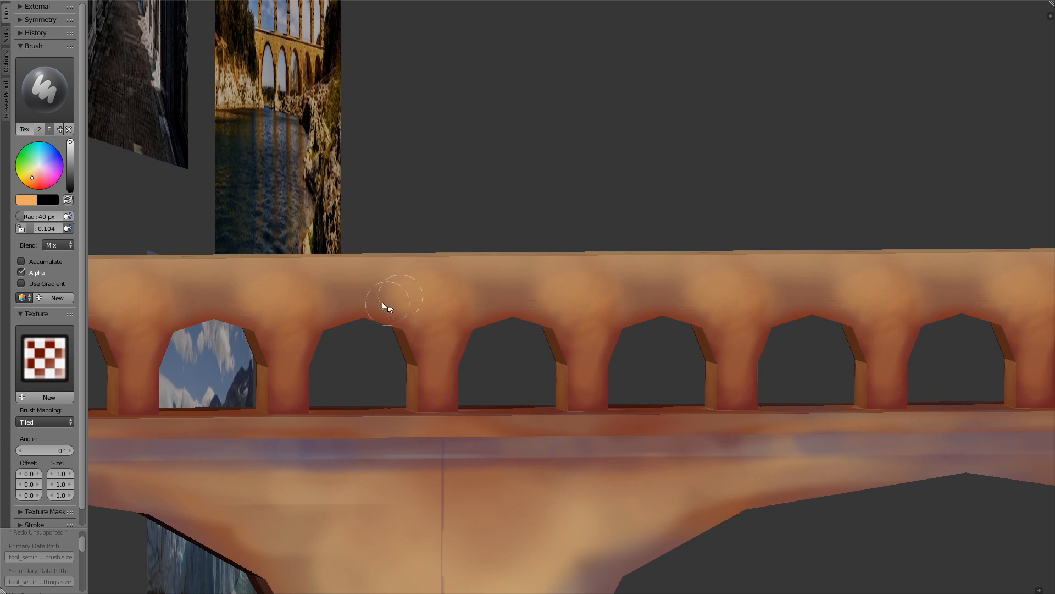
left_click_drag(388, 307, 350, 295)
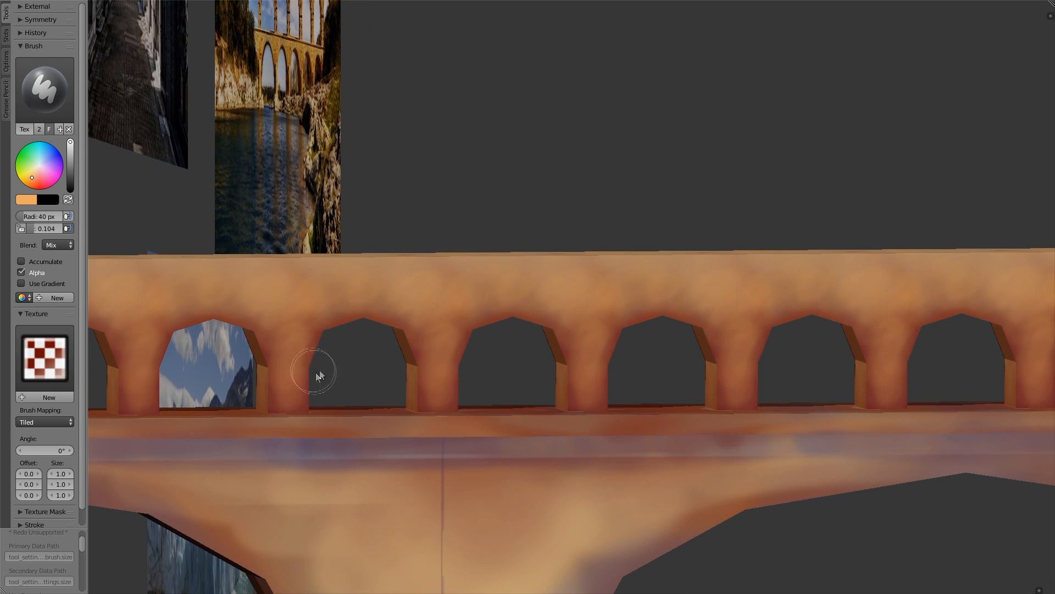
- Reduce the brush radius to 24 px and paint a light orange strip along the ledge below the small arches
scroll(542, 172, "down", 5)
middle_click_drag(542, 172, 561, 313)
scroll(560, 313, "up", 5)
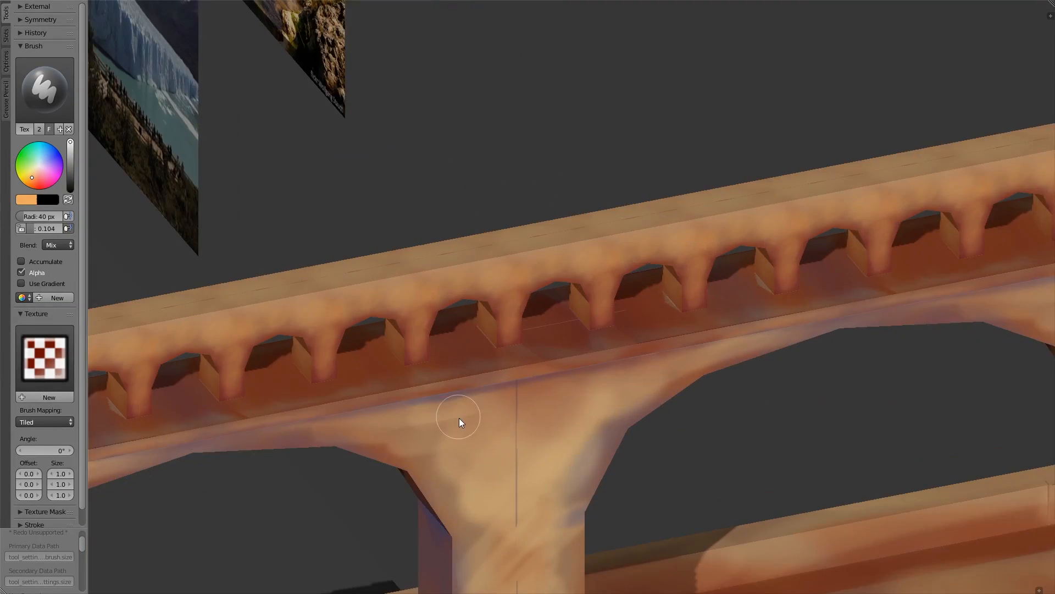
mouse_move(461, 422)
middle_mouse_down()
mouse_move(497, 368)
mouse_move(461, 381)
middle_mouse_up()
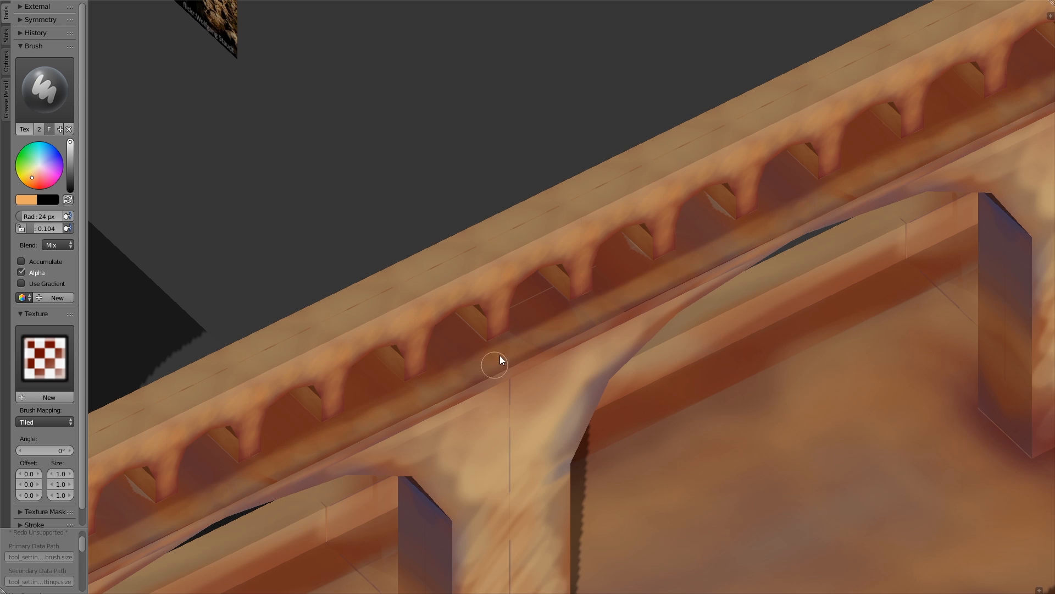
middle_click_drag(500, 364, 610, 158)
scroll(610, 158, "down", 5)
scroll(643, 163, "up", 5)
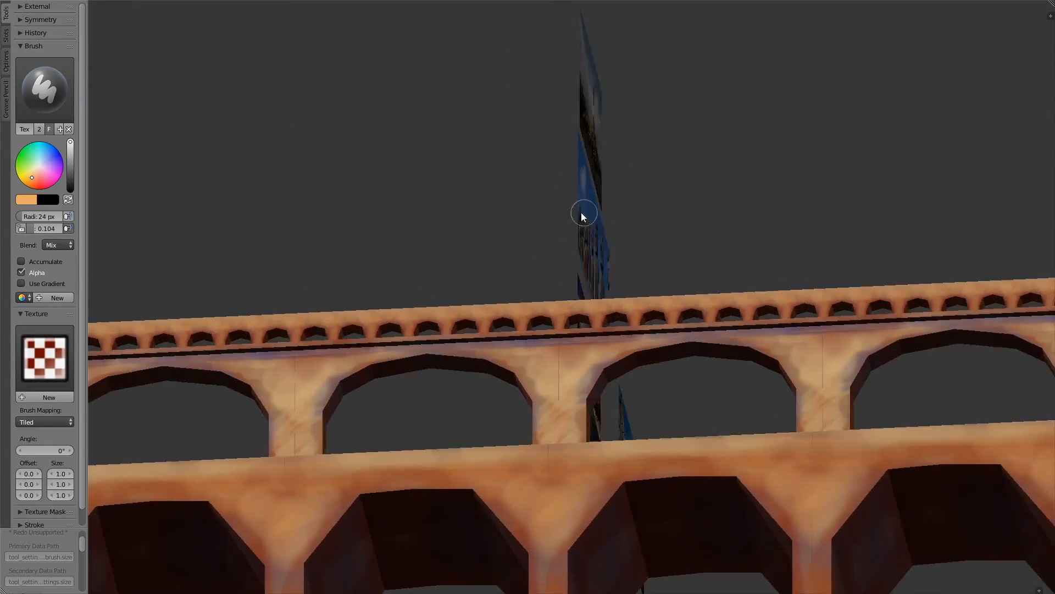
scroll(631, 175, "down", 5)
middle_click_drag(582, 212, 698, 243)
scroll(572, 307, "up", 6)
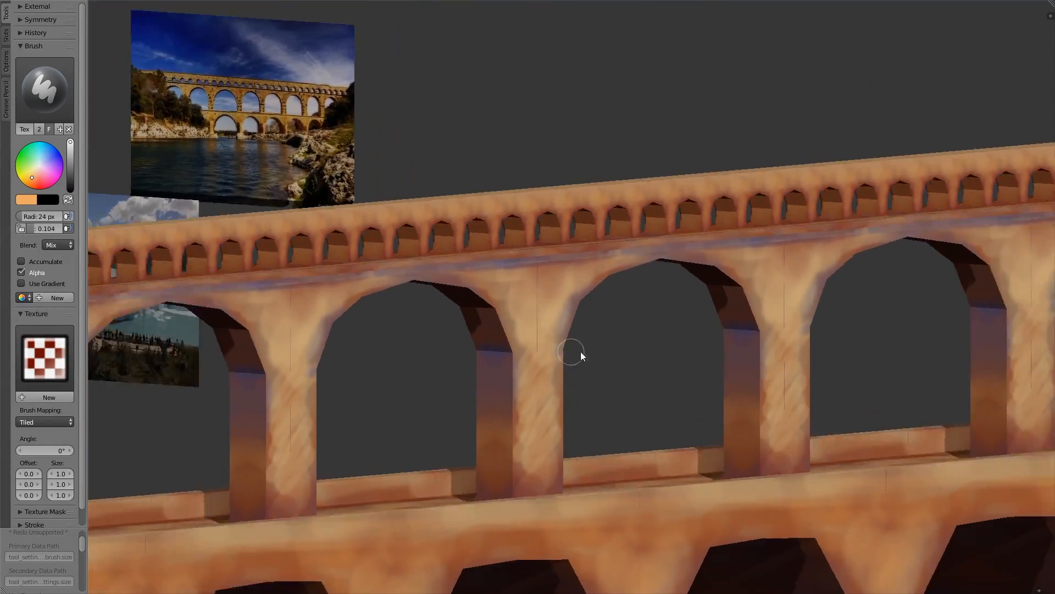
- Set the brush radius to 43 px and paint light orange on the inner side faces of the upper pillars
key("f")
mouse_move(581, 352)
middle_mouse_down()
mouse_move(569, 335)
mouse_move(530, 365)
middle_mouse_up()
left_click(588, 356)
scroll(530, 365, "up", 1)
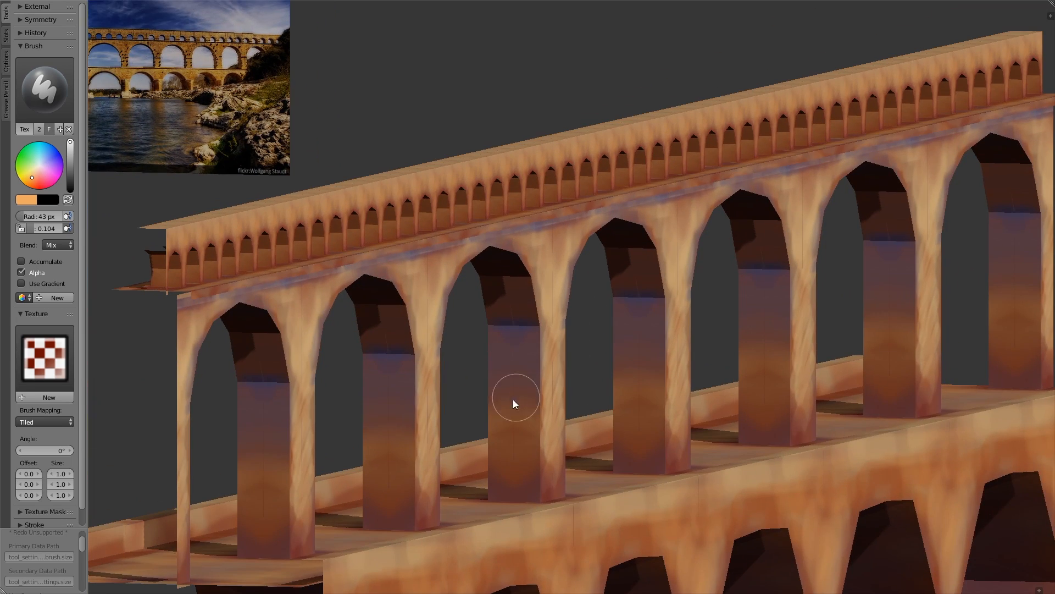
mouse_move(513, 399)
left_mouse_down()
mouse_move(523, 478)
mouse_move(533, 480)
left_mouse_up()
middle_click_drag(534, 479, 512, 453)
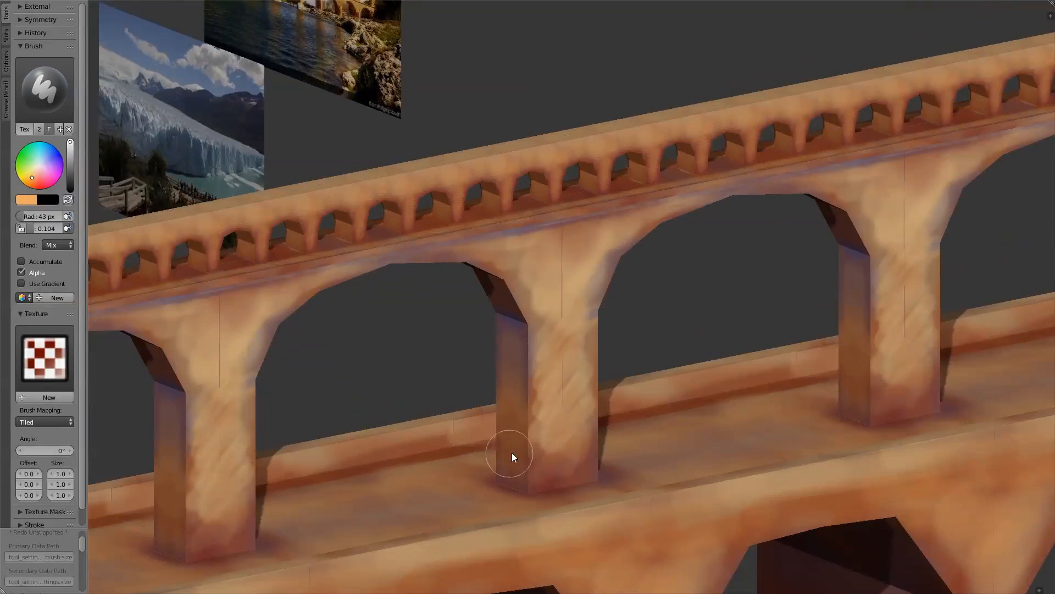
- Examine the painted highlights and shading on the upper pillars, arch undersides and lower tier from several angles
middle_click_drag(588, 462, 495, 464)
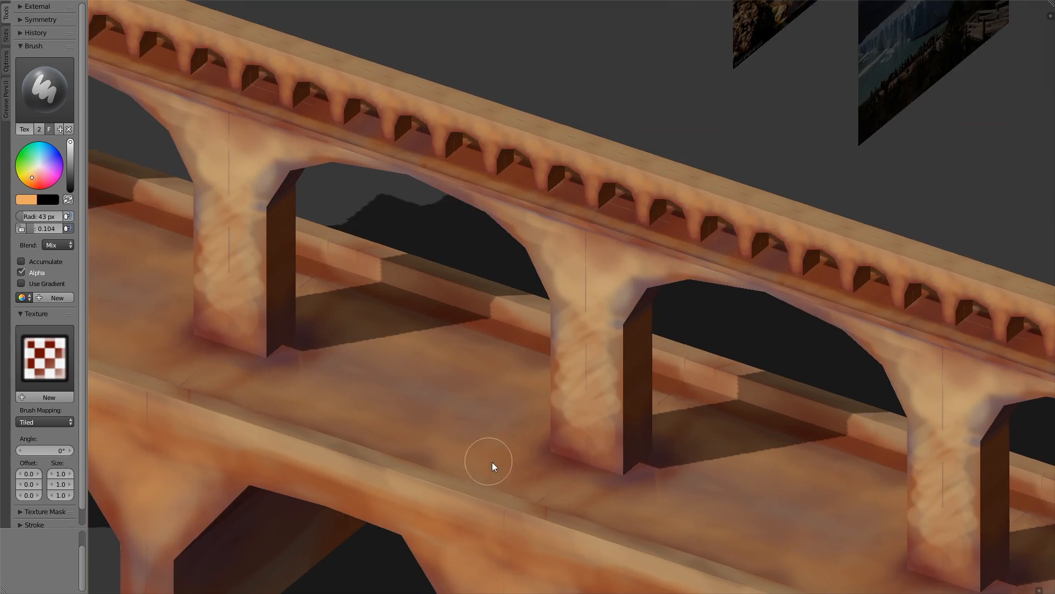
scroll(622, 434, "up", 3)
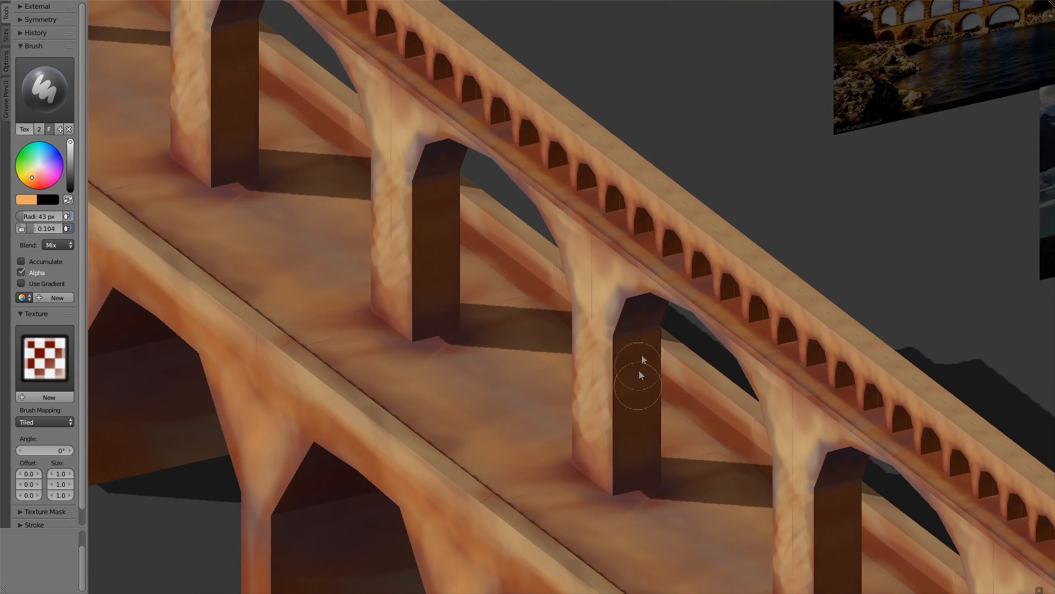
middle_click_drag(641, 375, 654, 286)
scroll(654, 286, "up", 3)
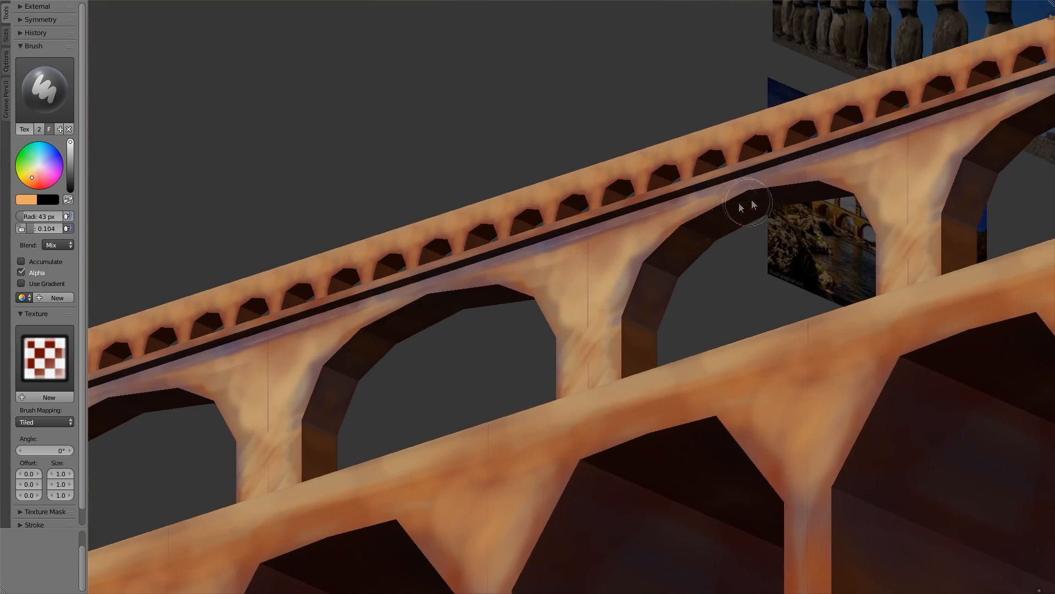
middle_click_drag(748, 204, 650, 326)
scroll(692, 238, "down", 3)
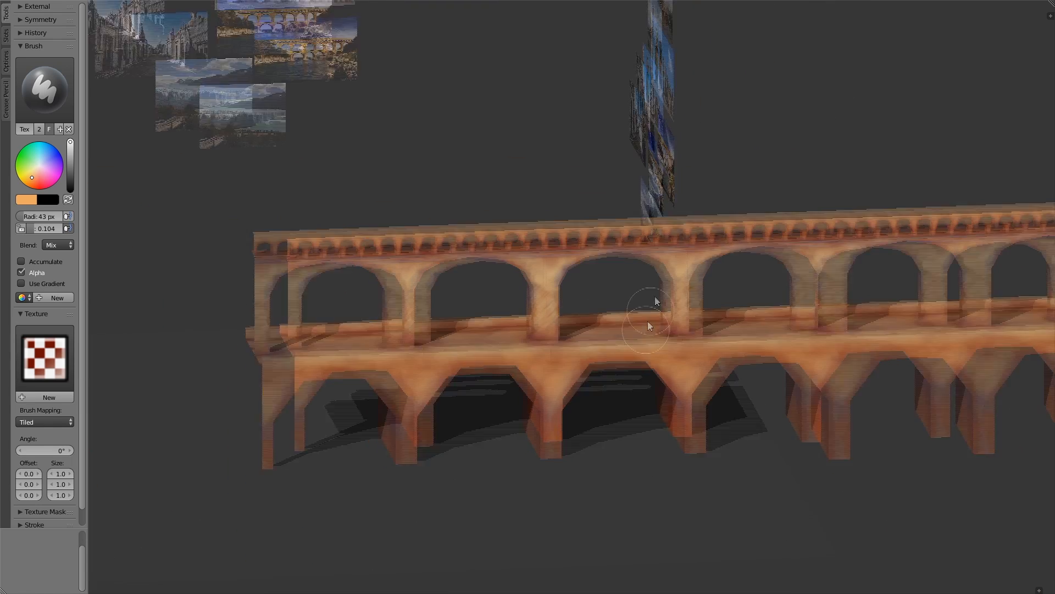
scroll(589, 412, "up", 8)
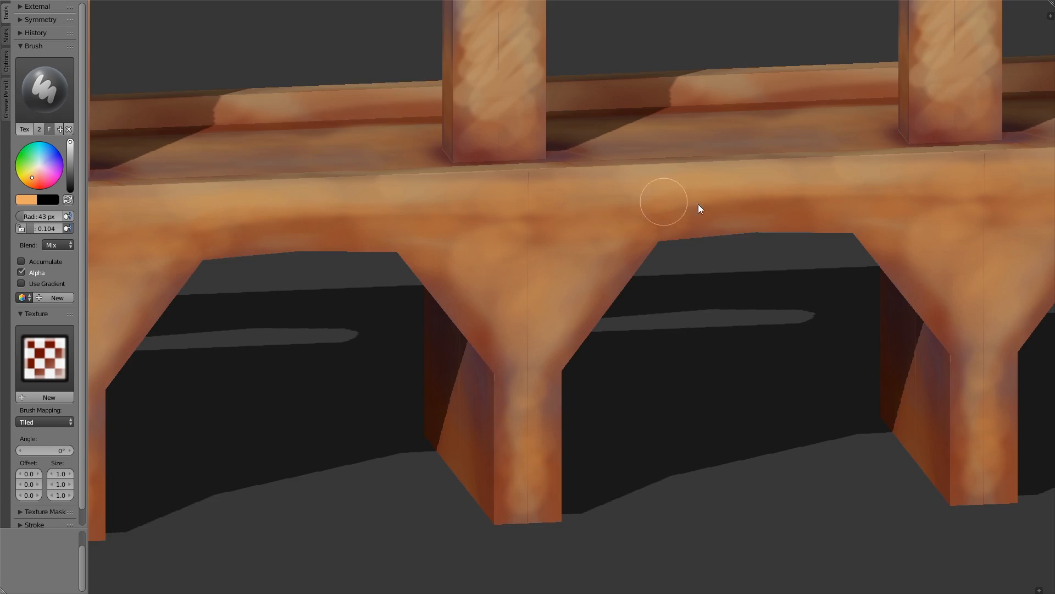
scroll(709, 192, "down", 9)
middle_click_drag(718, 167, 696, 204, "shift")
scroll(659, 253, "up", 5)
middle_click_drag(601, 265, 617, 310, "shift")
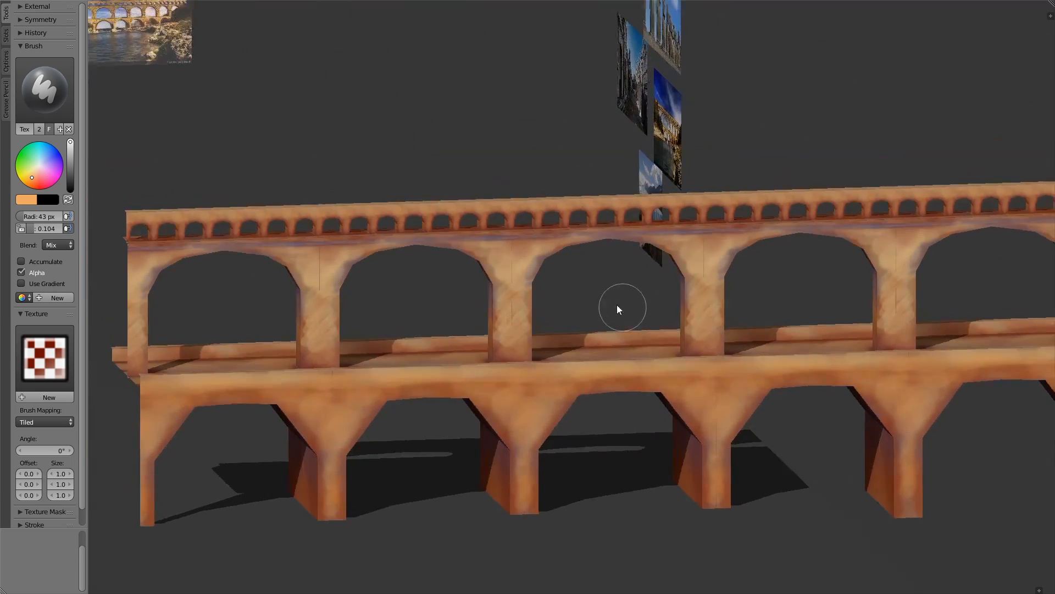
- Reduce the brush radius to 22 px for detail work on the upper tier
scroll(618, 309, "up", 3)
mouse_move(438, 208)
middle_mouse_down("shift")
mouse_move(629, 233)
mouse_move(549, 284)
middle_mouse_up("shift")
scroll(548, 284, "up", 2)
key("f")
left_click(441, 205)
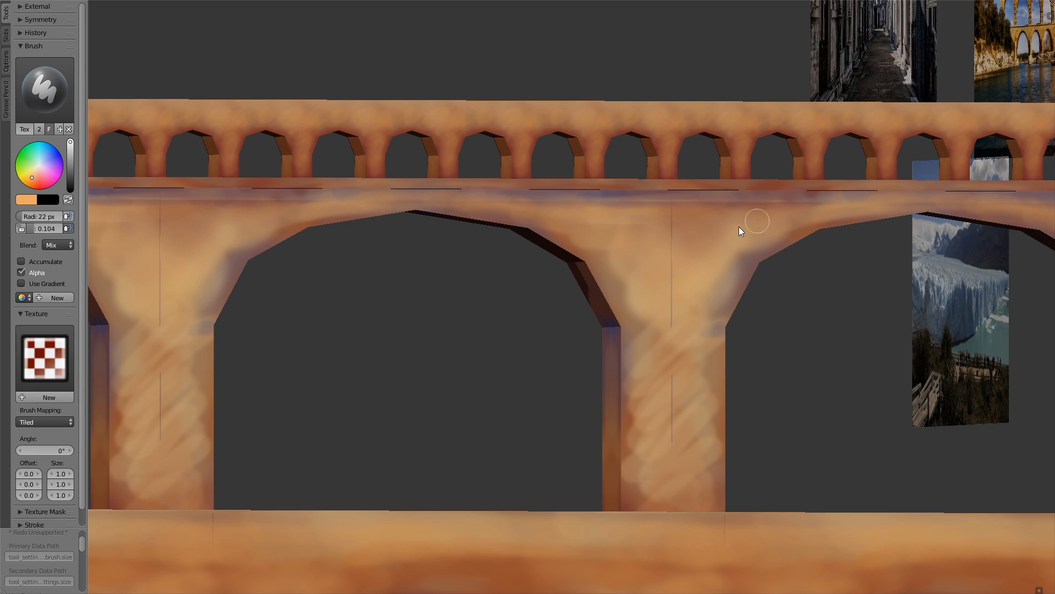
- Examine the upper tier's arch undersides, the small arches and the ledge beneath them up close
middle_click_drag(739, 231, 754, 329)
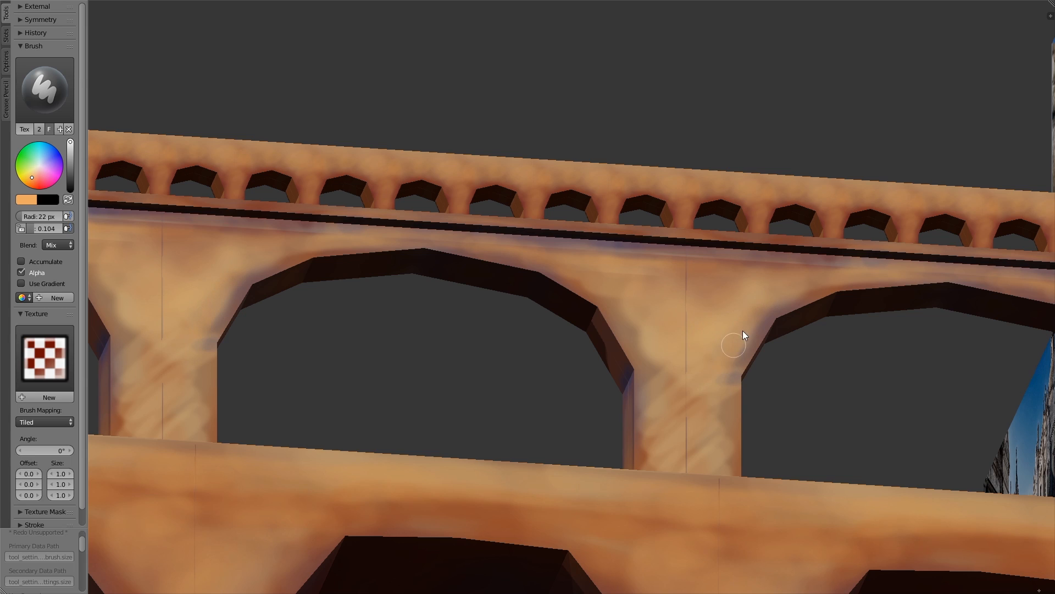
middle_click_drag(724, 407, 642, 348)
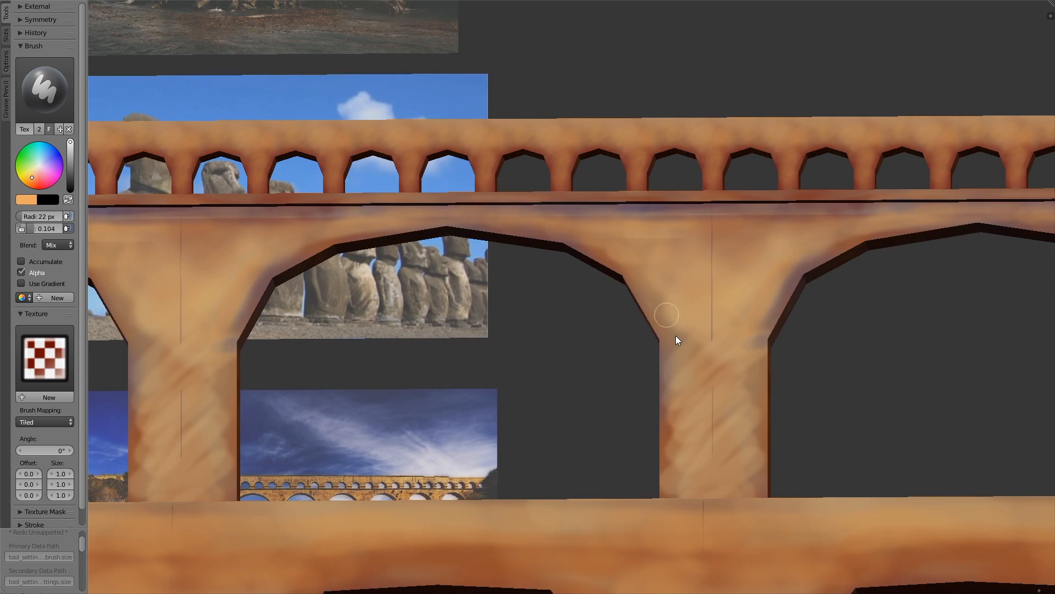
middle_click_drag(599, 251, 676, 372, "ctrl")
middle_click_drag(676, 372, 495, 380, "ctrl")
mouse_move(428, 422)
middle_mouse_down("shift")
mouse_move(461, 372)
mouse_move(443, 409)
middle_mouse_up("shift")
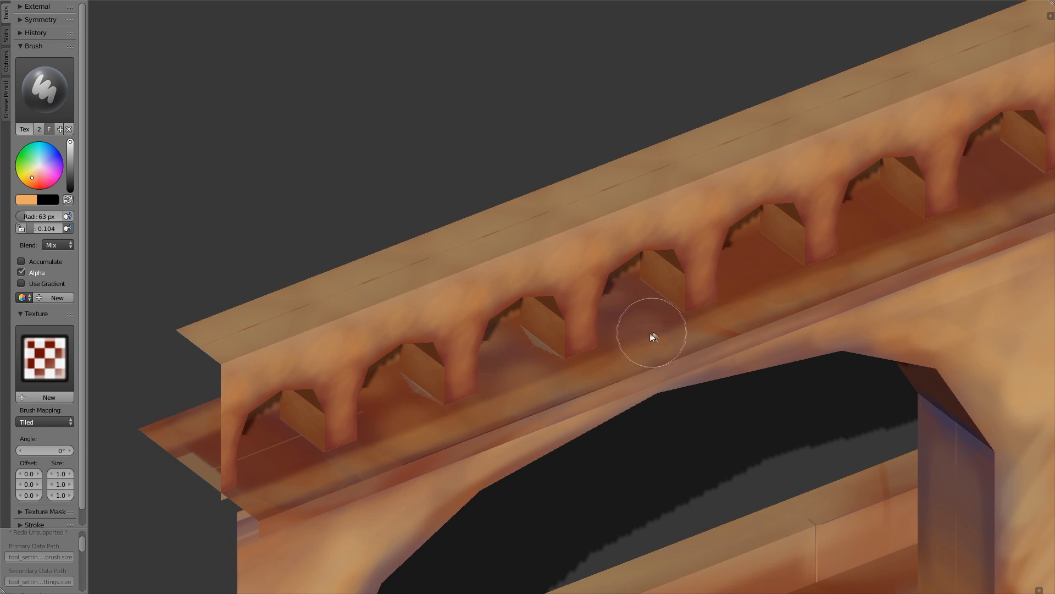
middle_click_drag(762, 297, 595, 341, "shift")
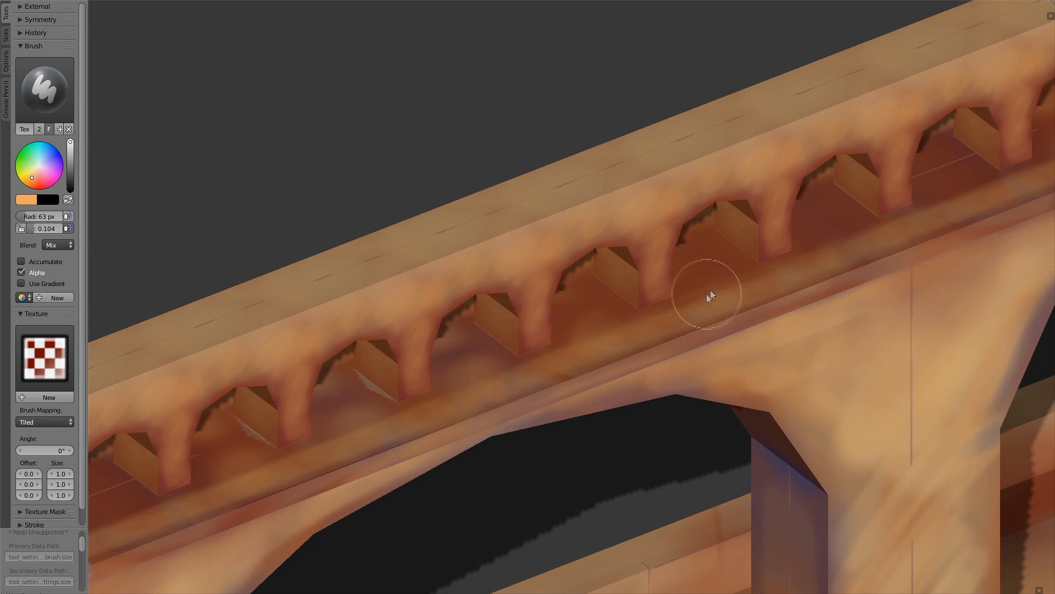
scroll(818, 247, "down", 2)
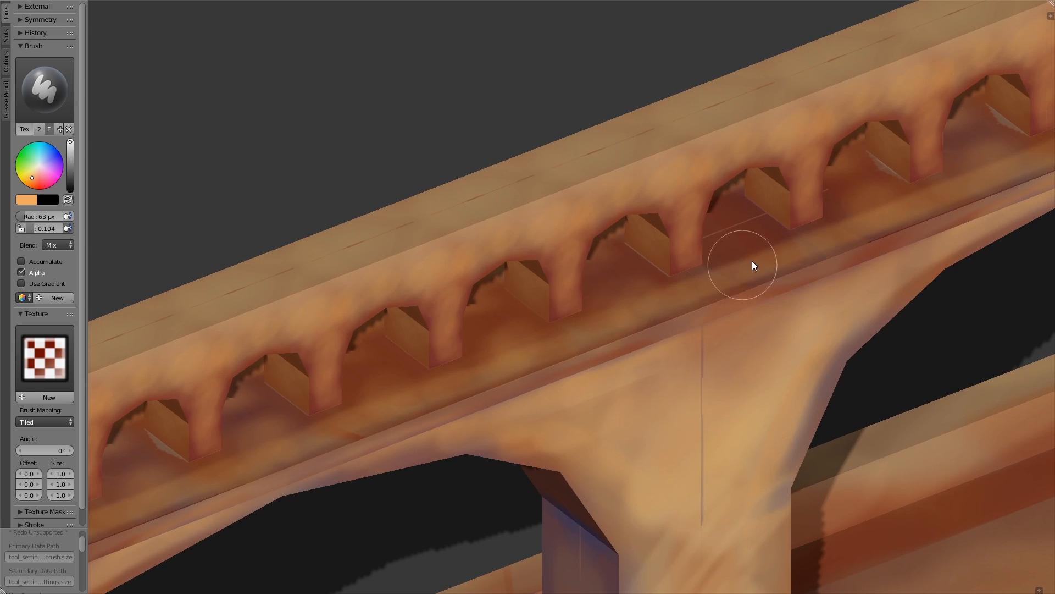
scroll(895, 122, "down", 5)
scroll(786, 181, "down", 3)
middle_click_drag(894, 122, 608, 391)
scroll(742, 170, "down", 3)
scroll(680, 320, "up", 3)
scroll(608, 391, "up", 3)
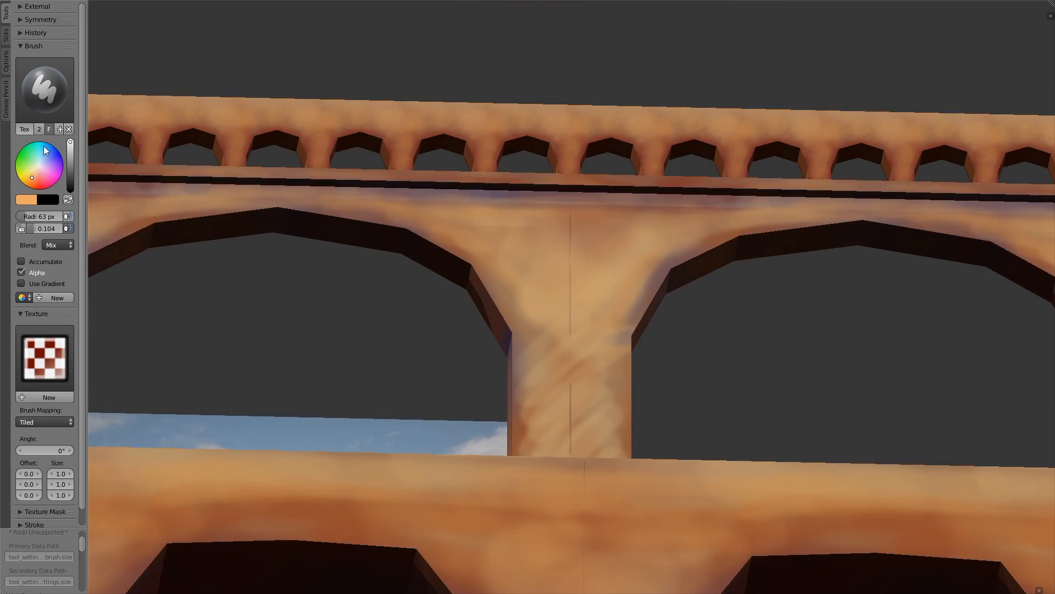
- Darken the brush color to a deep reddish brown and paint shading along the wall just below the small arches' ledge
left_click_drag(71, 146, 71, 180)
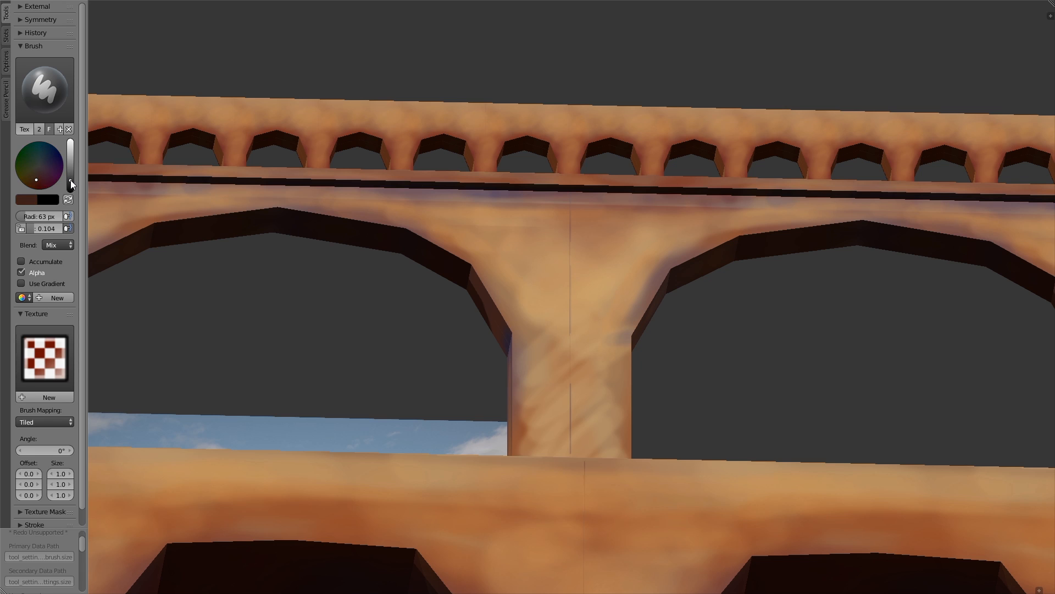
middle_click_drag(346, 259, 610, 311, "shift")
mouse_move(369, 284)
middle_mouse_down()
mouse_move(437, 338)
mouse_move(499, 315)
middle_mouse_up()
scroll(499, 315, "up", 1)
left_click_drag(71, 179, 70, 174)
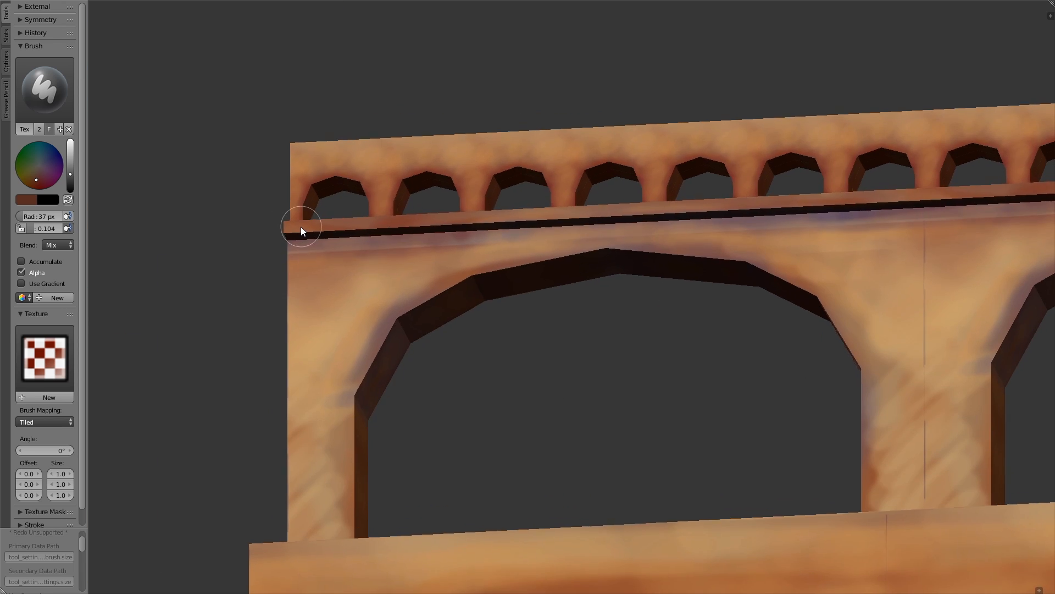
left_click_drag(299, 246, 391, 239)
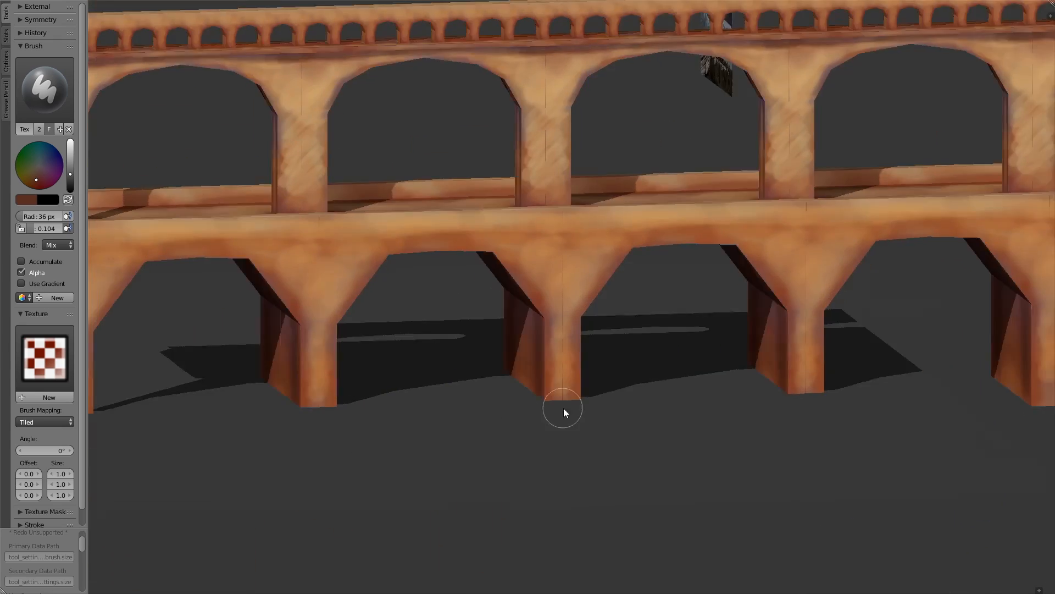
- Set the brush to a brighter red-brown with a 62 px radius and shade the deck around the square patch at its end
left_click(72, 166)
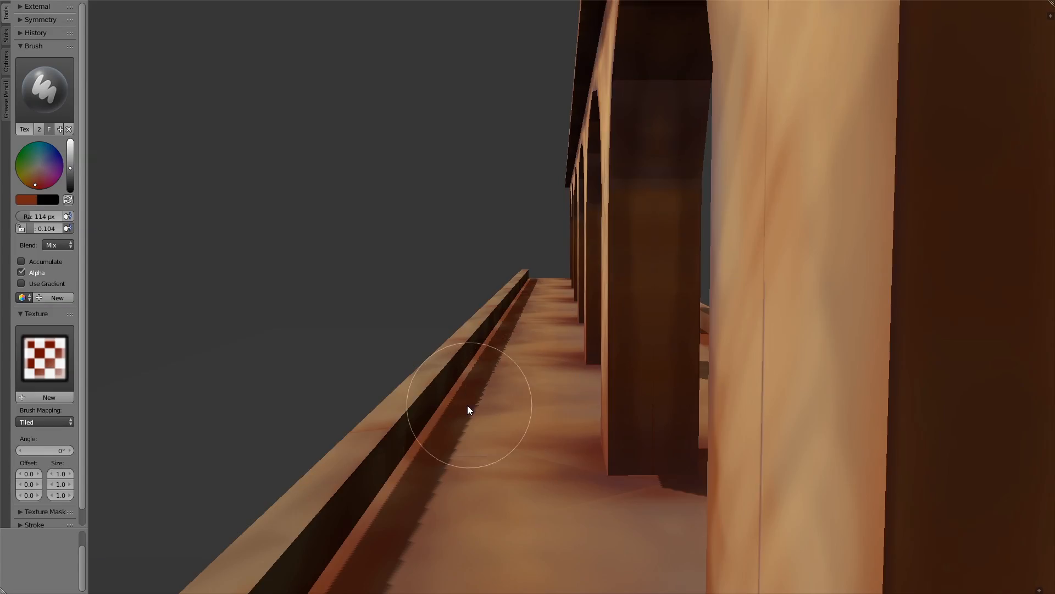
key("f")
left_click(493, 409)
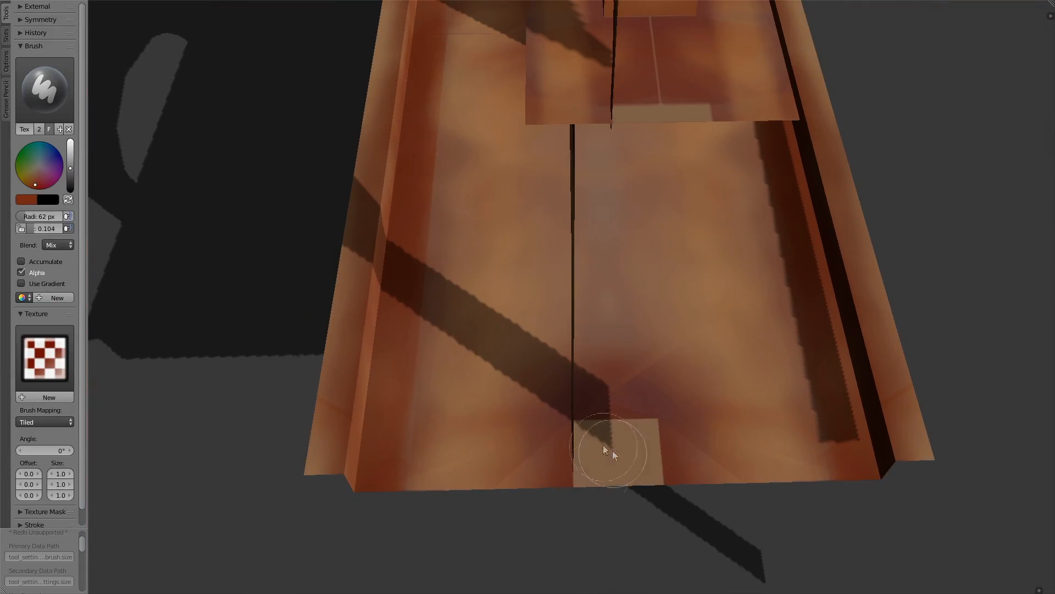
mouse_move(613, 452)
left_mouse_down()
mouse_move(612, 478)
mouse_move(640, 443)
left_mouse_up()
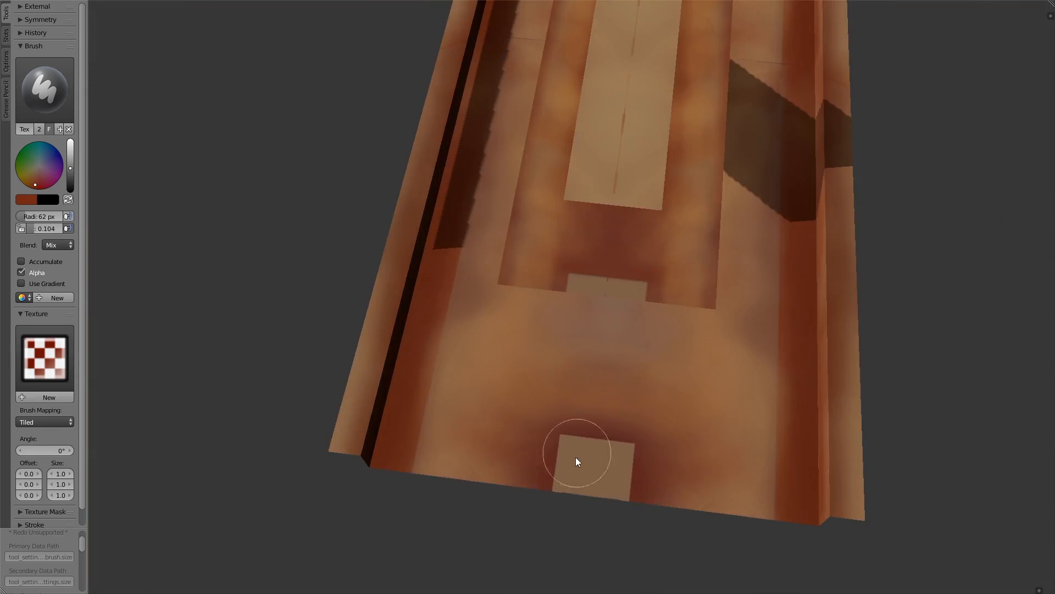
left_click_drag(575, 461, 570, 453)
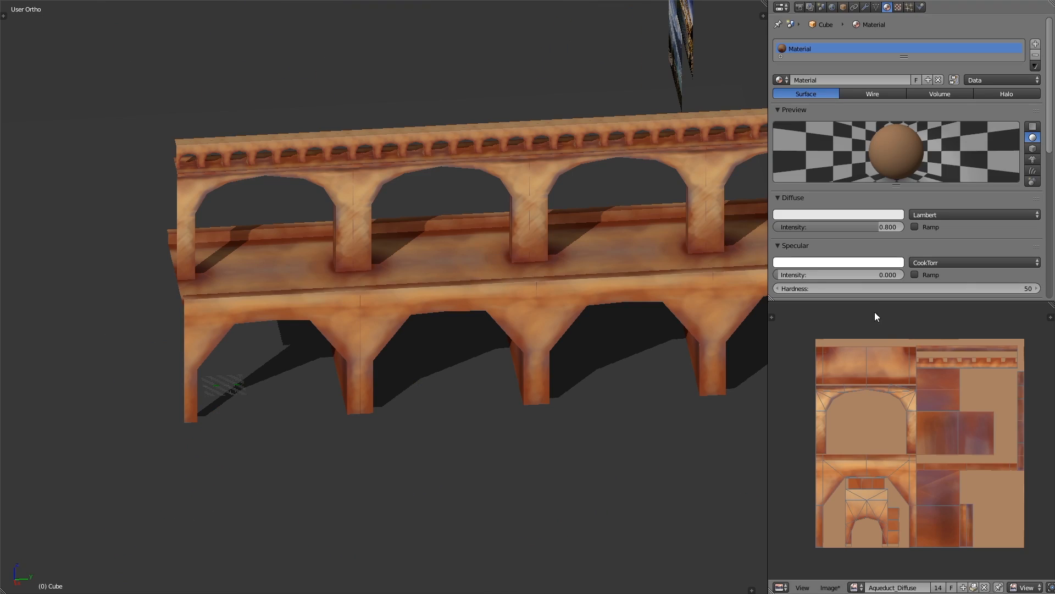
- Save the painted texture as Aqueduct_Diffuse2.png in the Textures folder and reload the Aqueduct_Diffuse image
left_click(831, 588)
left_click(850, 497)
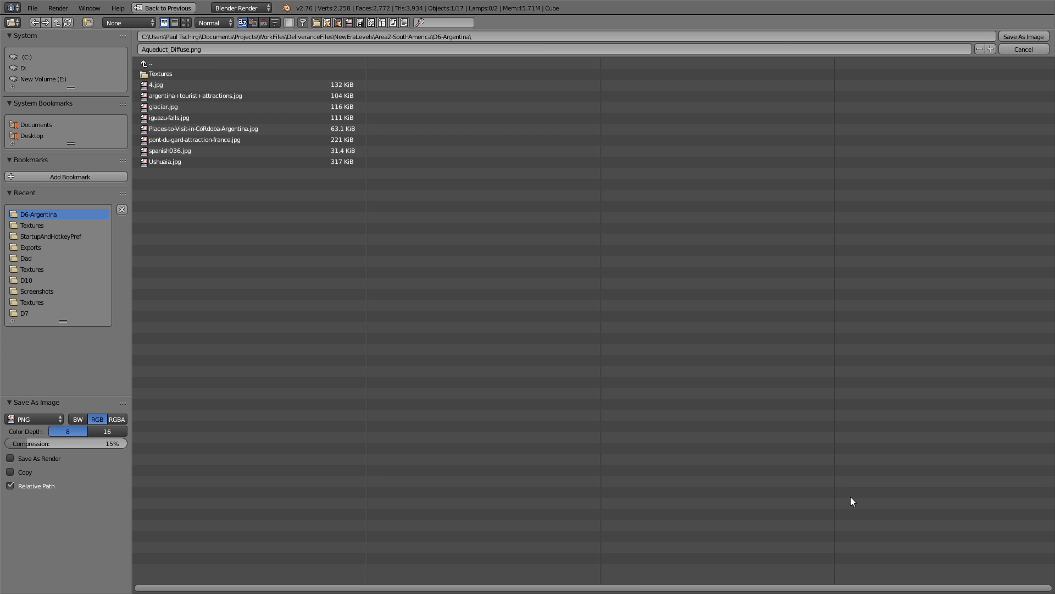
left_click(176, 68)
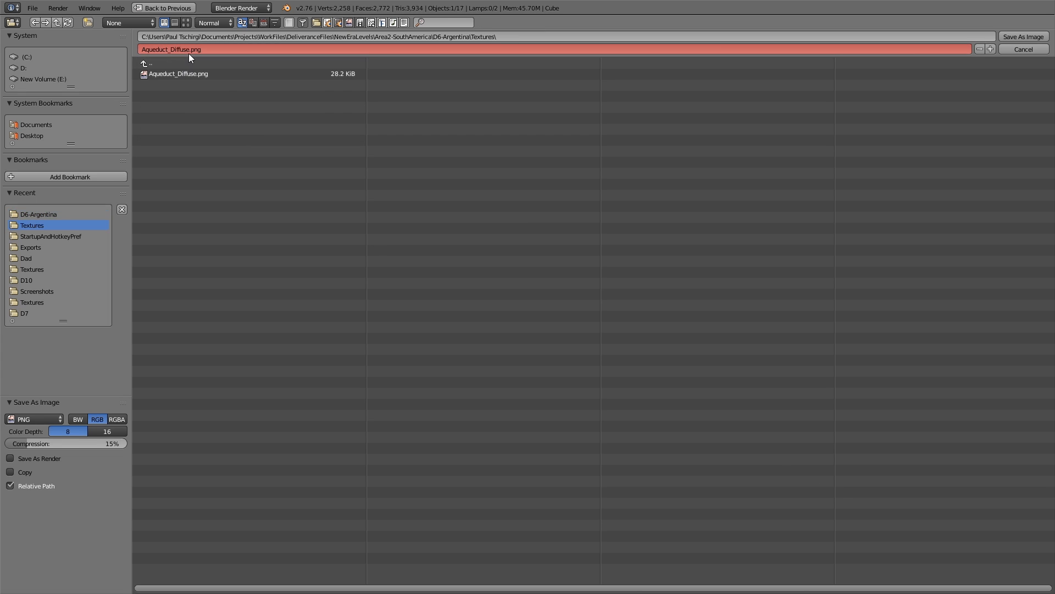
left_click(188, 49)
type("2")
key("Return")
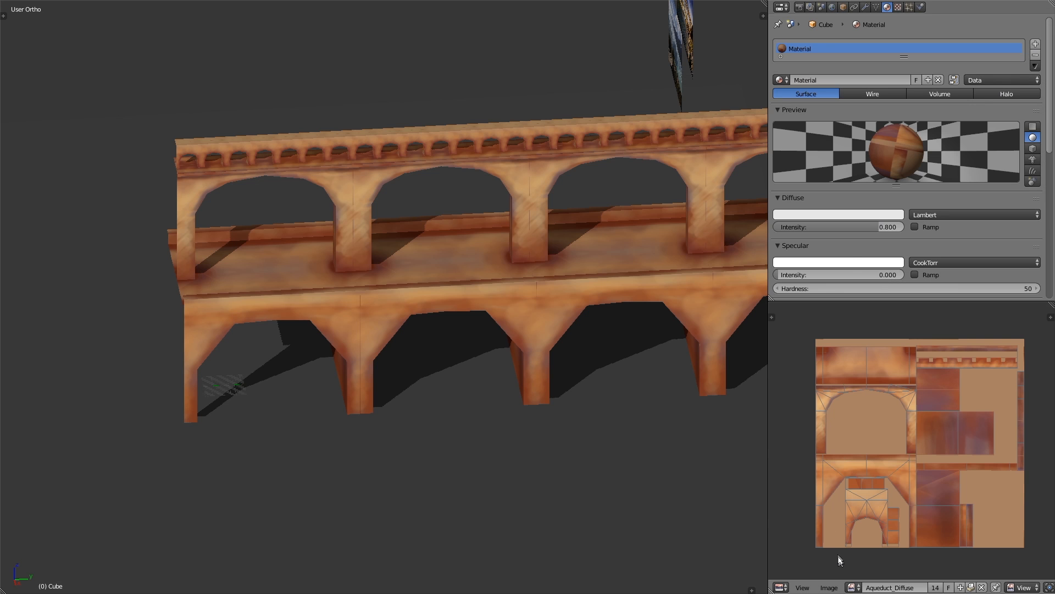
left_click(829, 587)
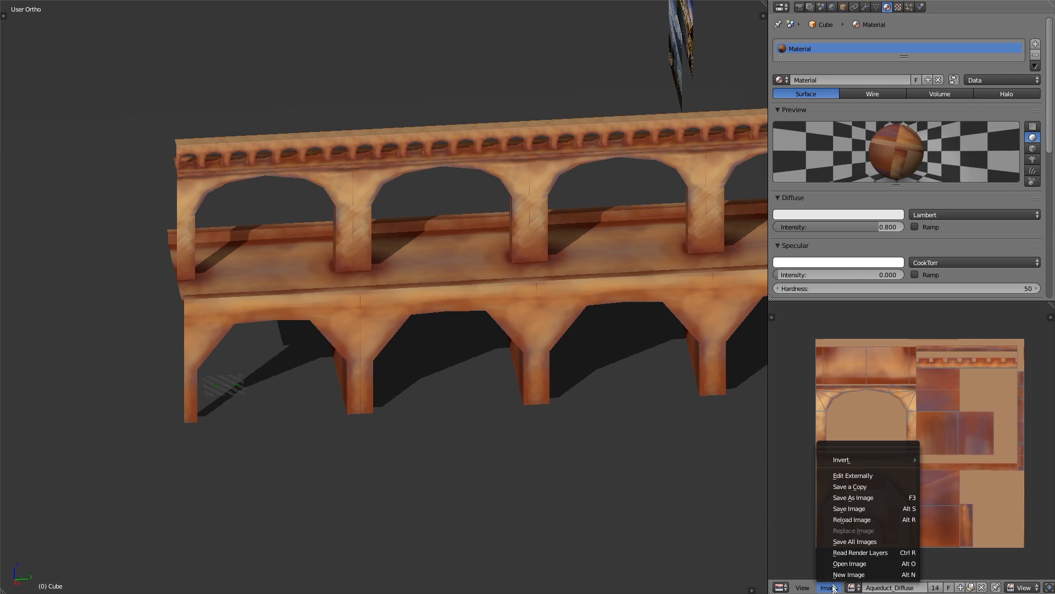
left_click(858, 528)
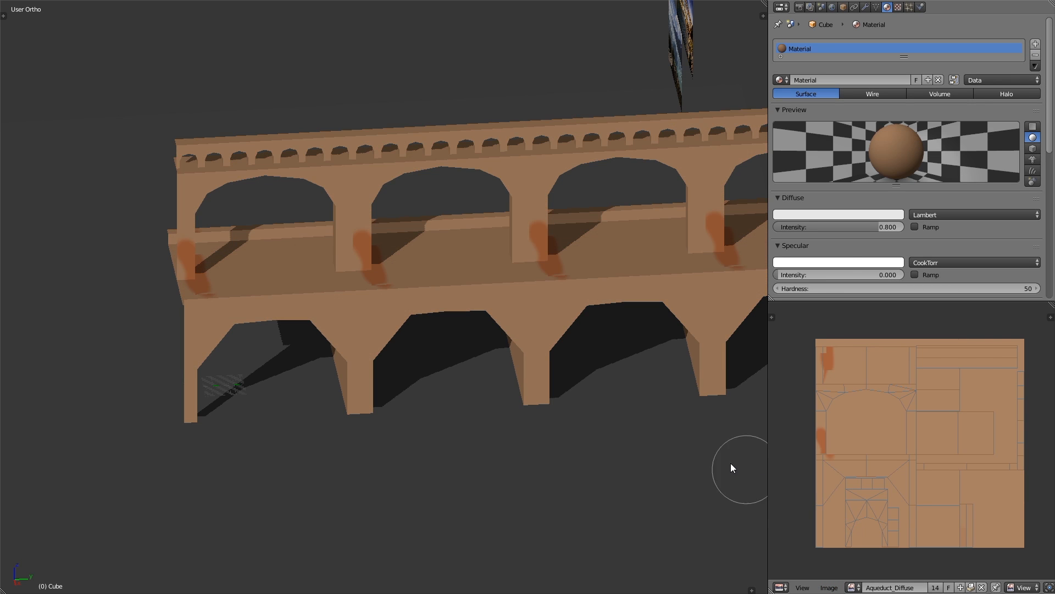
- Switch to File Explorer and open the DeliveranceFiles folder inside Projects and WorkFiles
key("alt+Tab")
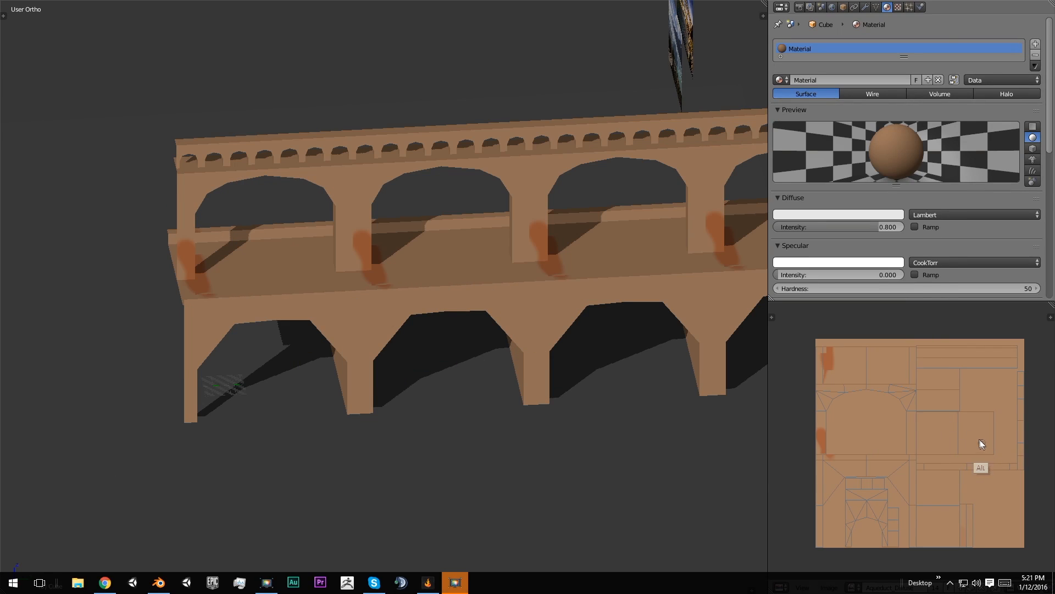
key("alt+Tab")
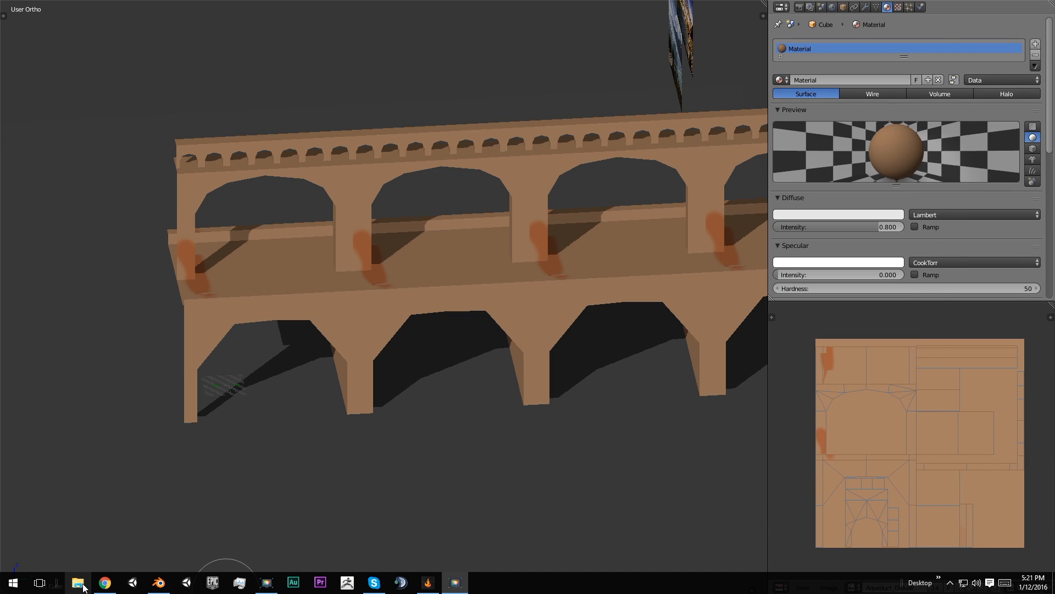
left_click(82, 586)
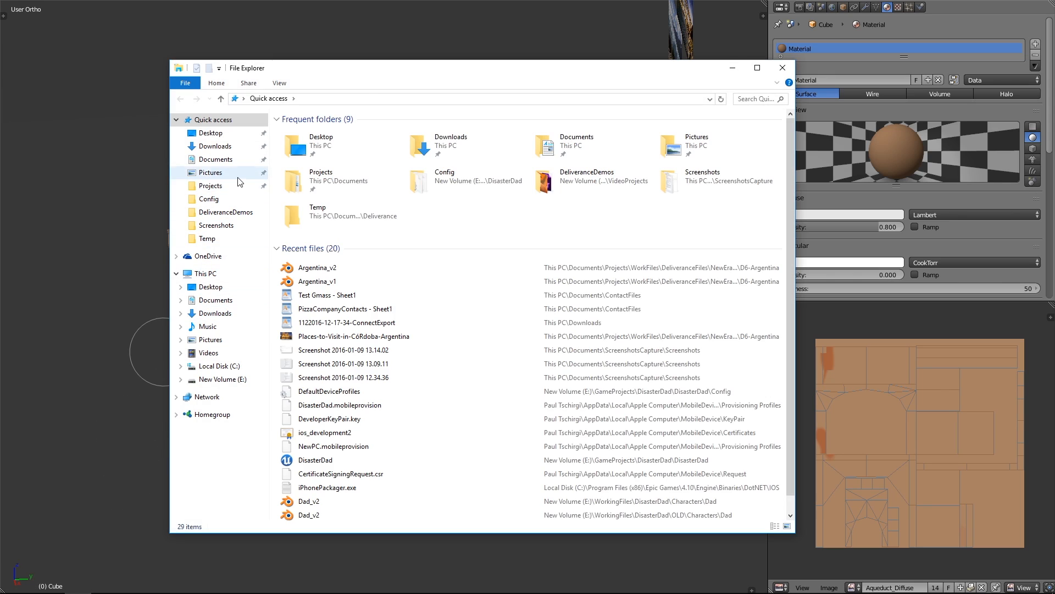
left_click(210, 185)
double_click(341, 143)
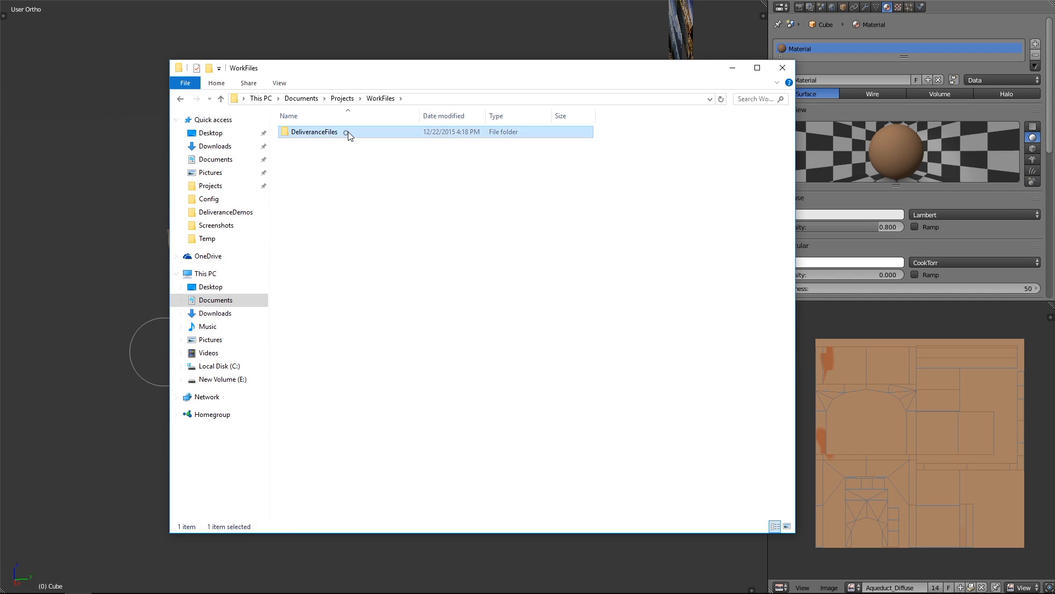
double_click(345, 133)
double_click(336, 159)
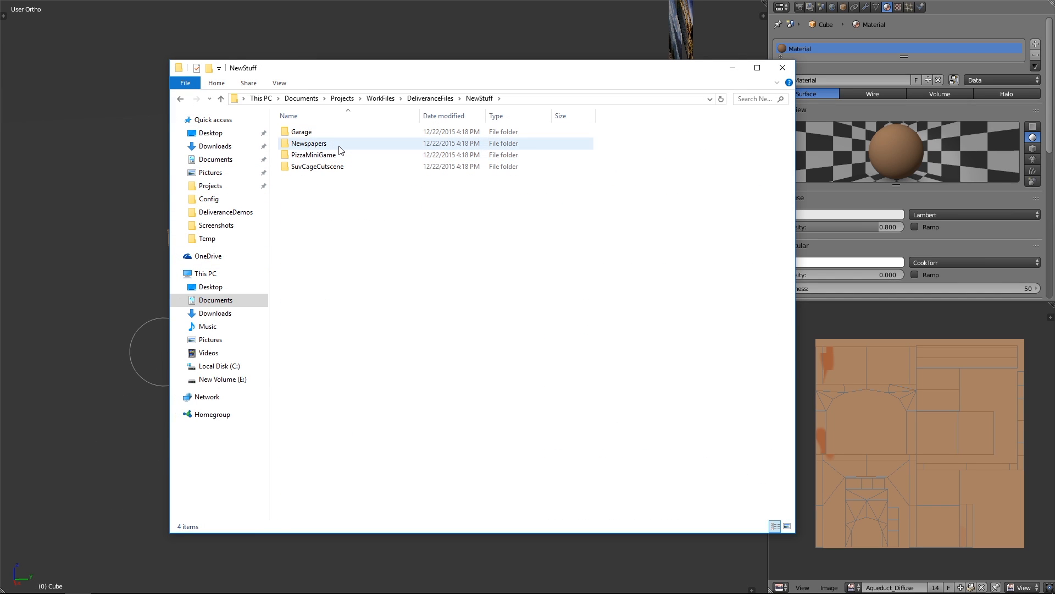
left_click(419, 99)
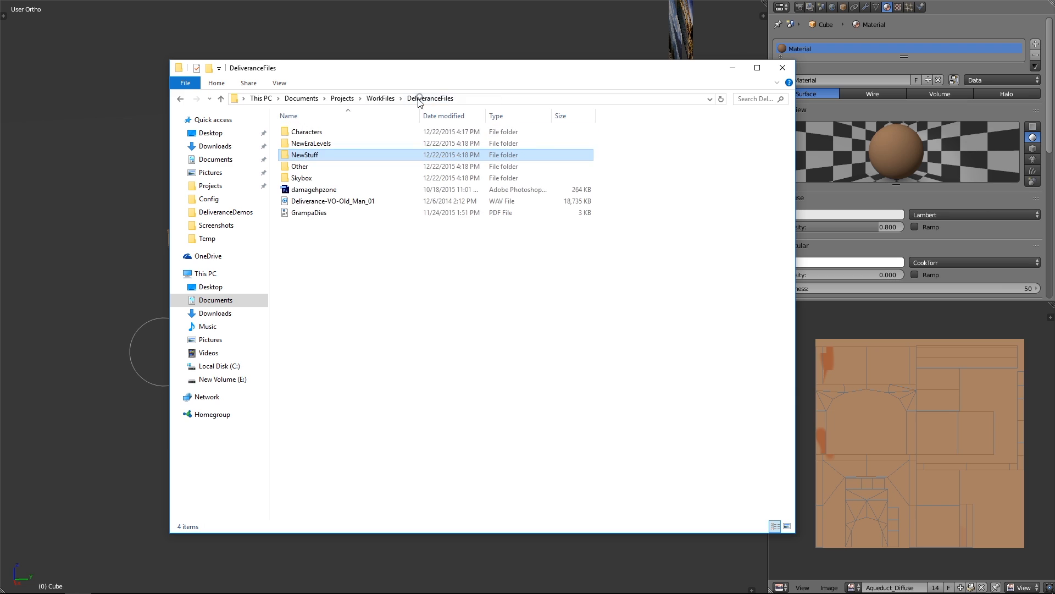
double_click(345, 154)
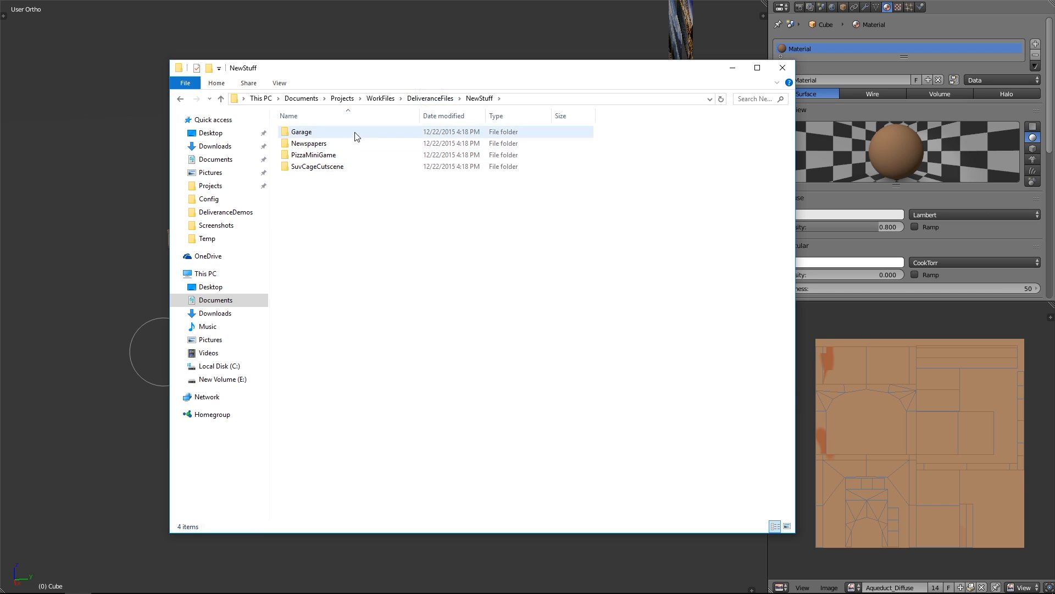
left_click(430, 99)
- Open the Textures folder of D6-Argentina within NewEraLevels and Area2-SouthAmerica
double_click(343, 141)
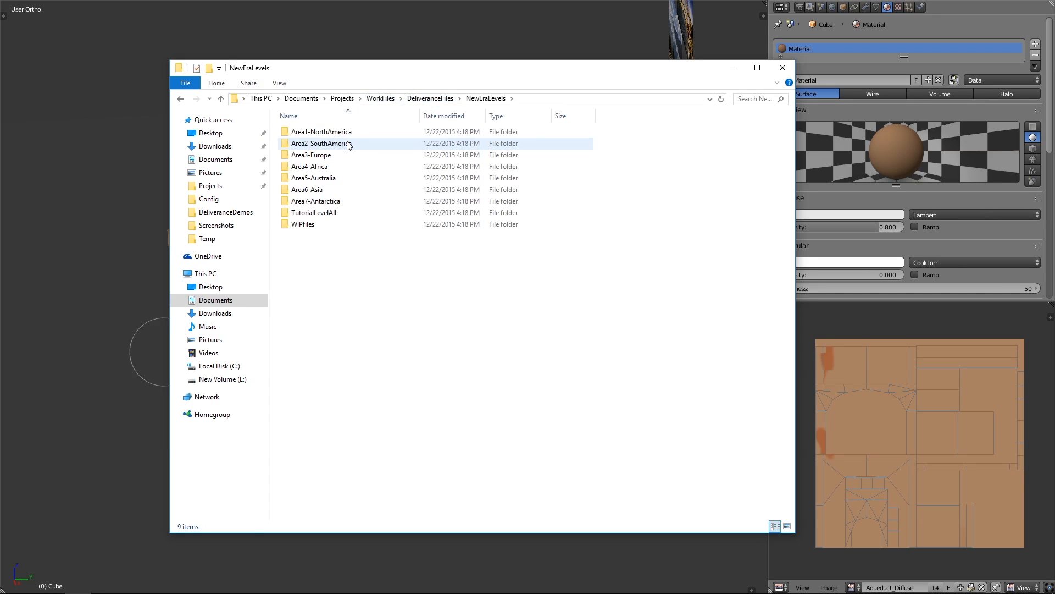
double_click(347, 143)
double_click(342, 155)
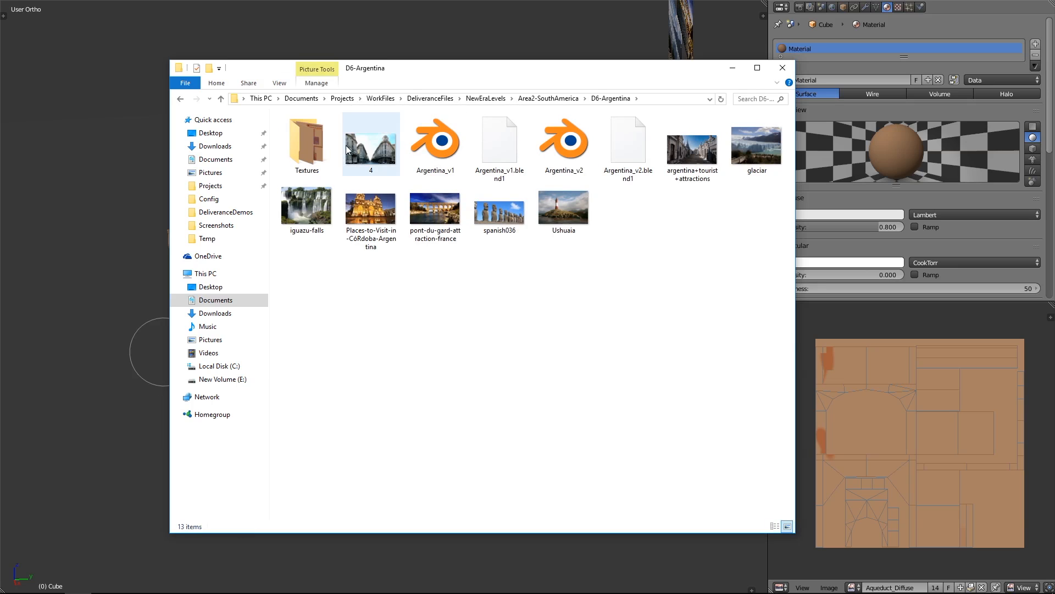
double_click(315, 167)
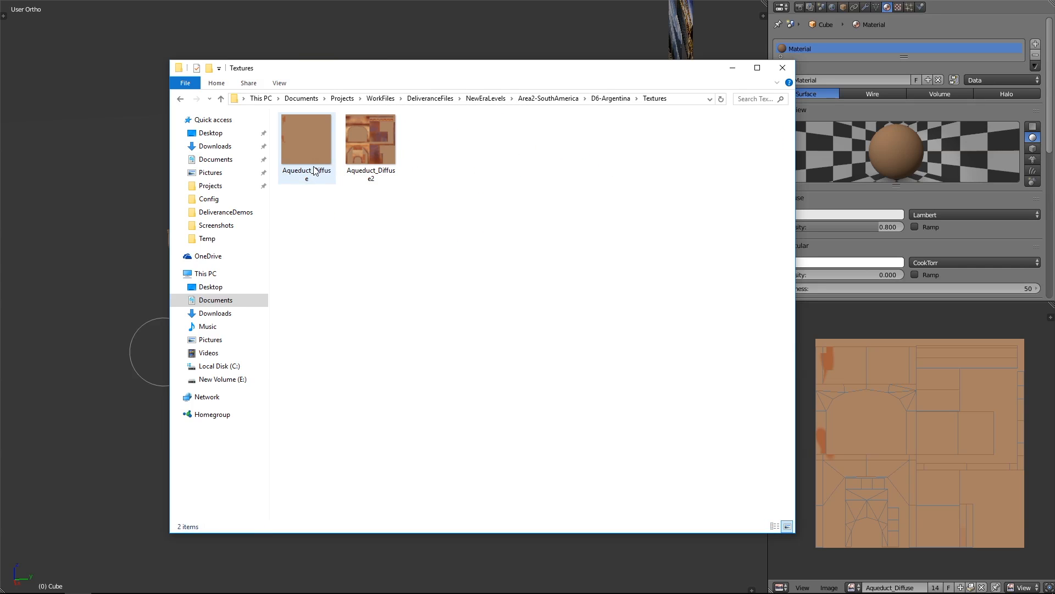
- Delete the old Aqueduct_Diffuse image file from the Textures folder, then close File Explorer and return to Blender
left_click(330, 162)
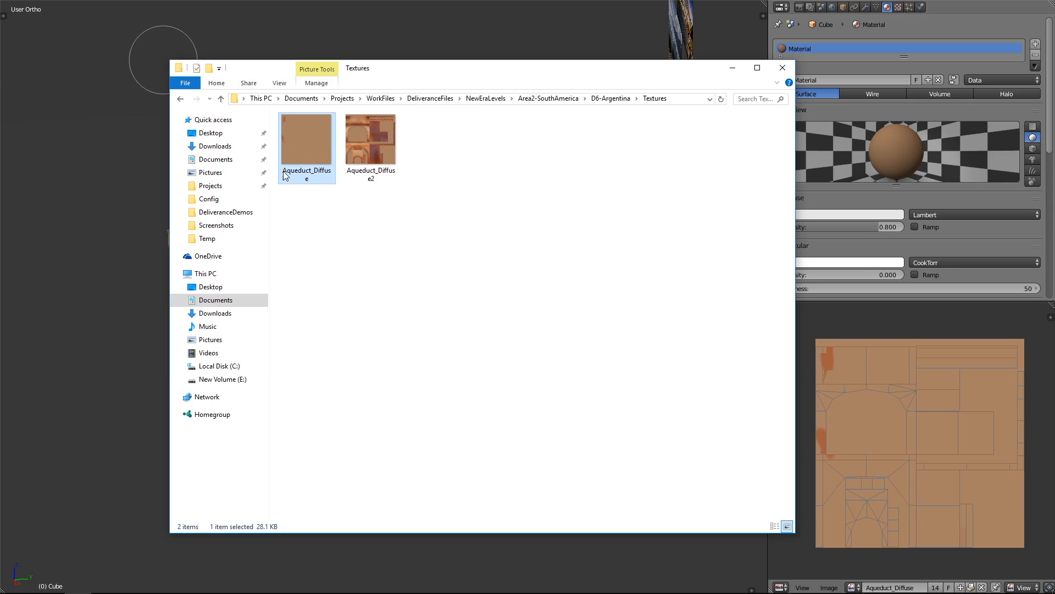
right_click(294, 132)
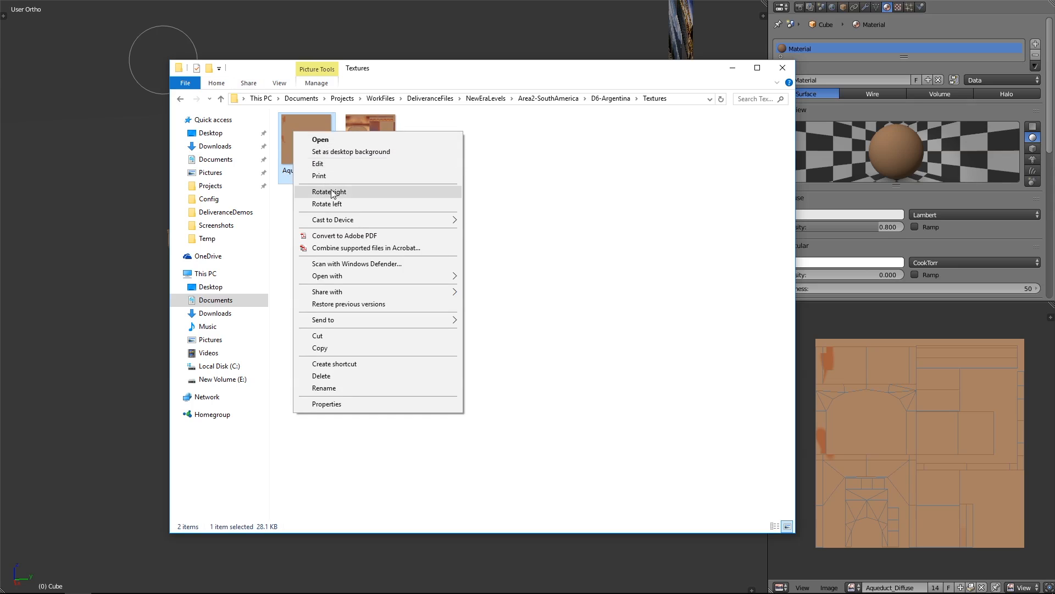
left_click(369, 376)
left_click(783, 67)
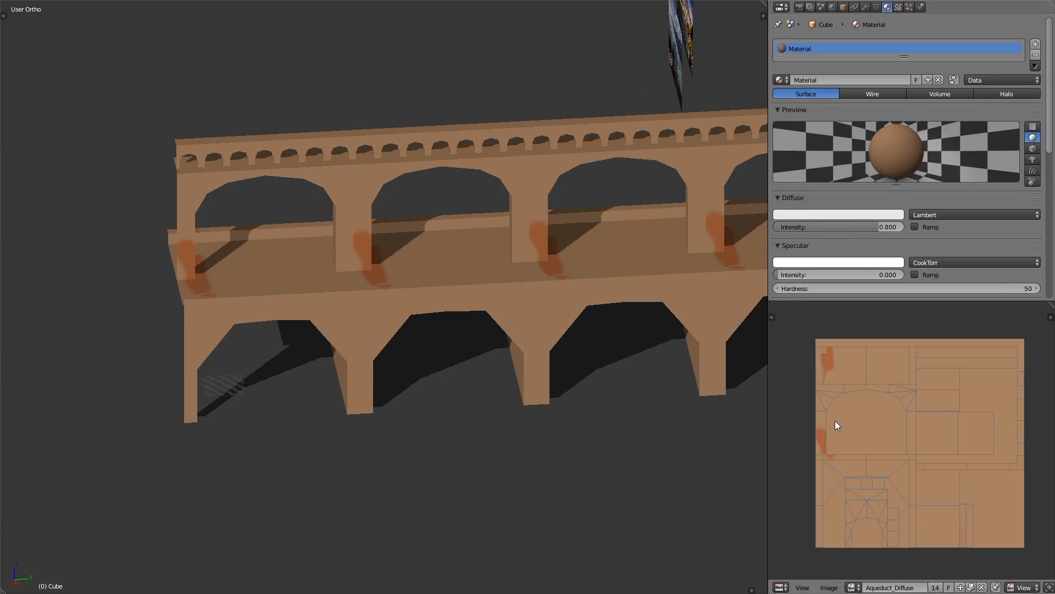
- Unlink the Aqueduct_Diffuse image from the material's Texture.001 and from the image editor
left_click(851, 587)
left_click(829, 587)
left_click(849, 513)
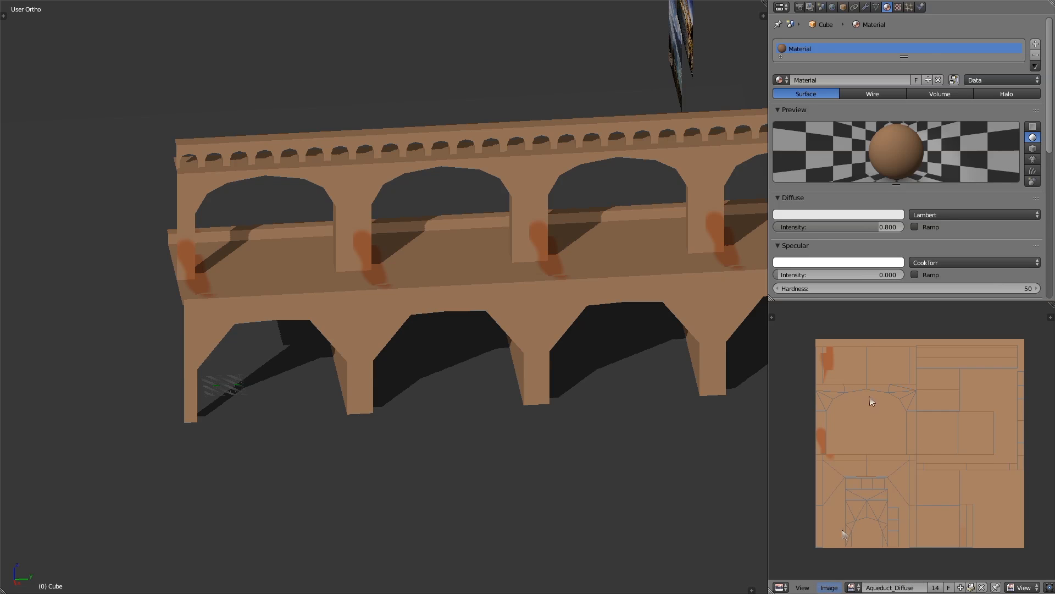
left_click(898, 7)
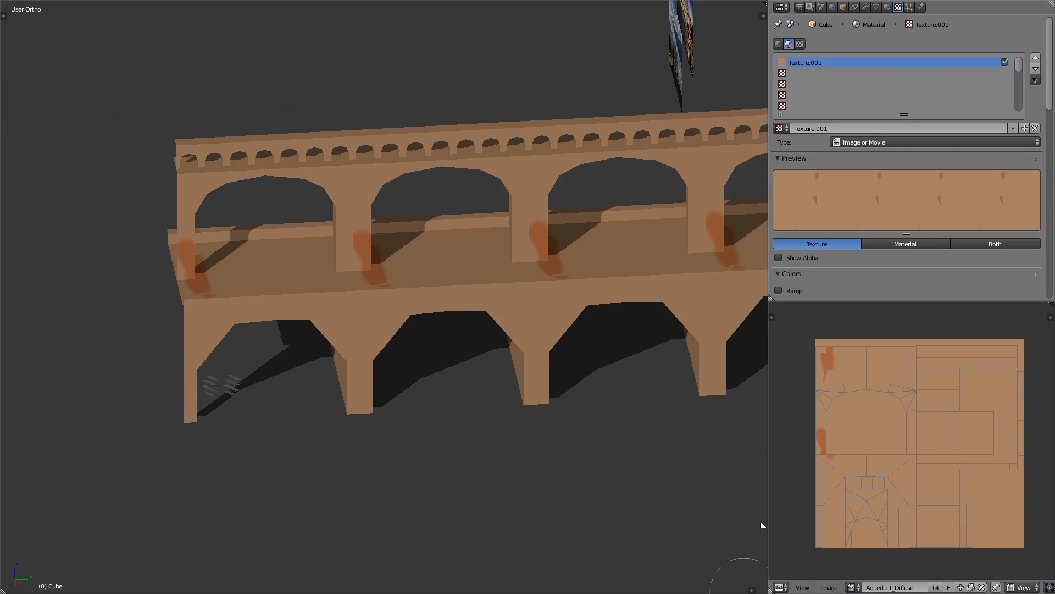
scroll(1021, 249, "down", 15)
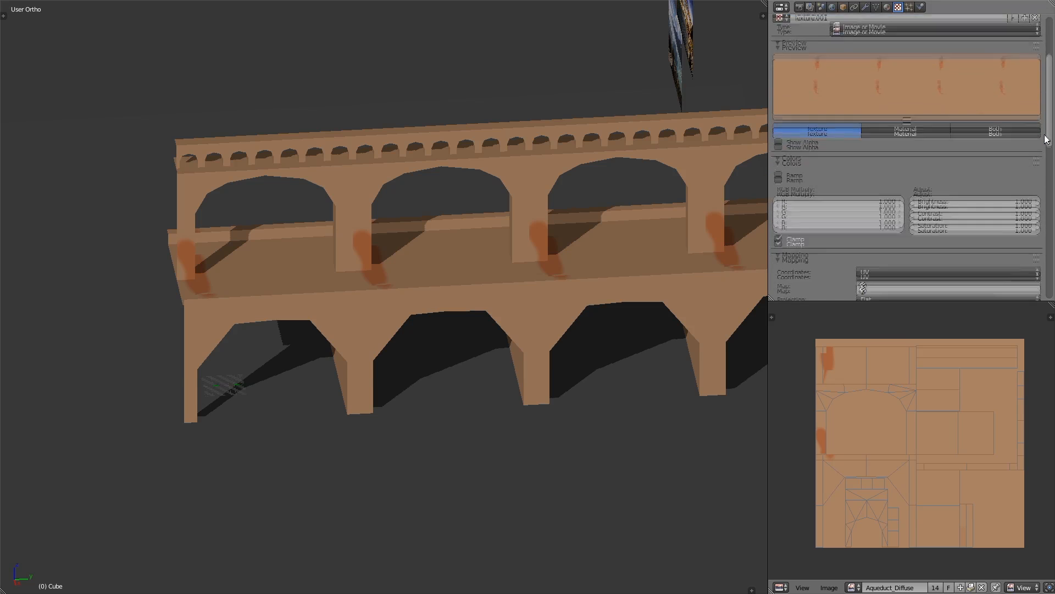
scroll(1021, 246, "down", 3)
left_click(1036, 230)
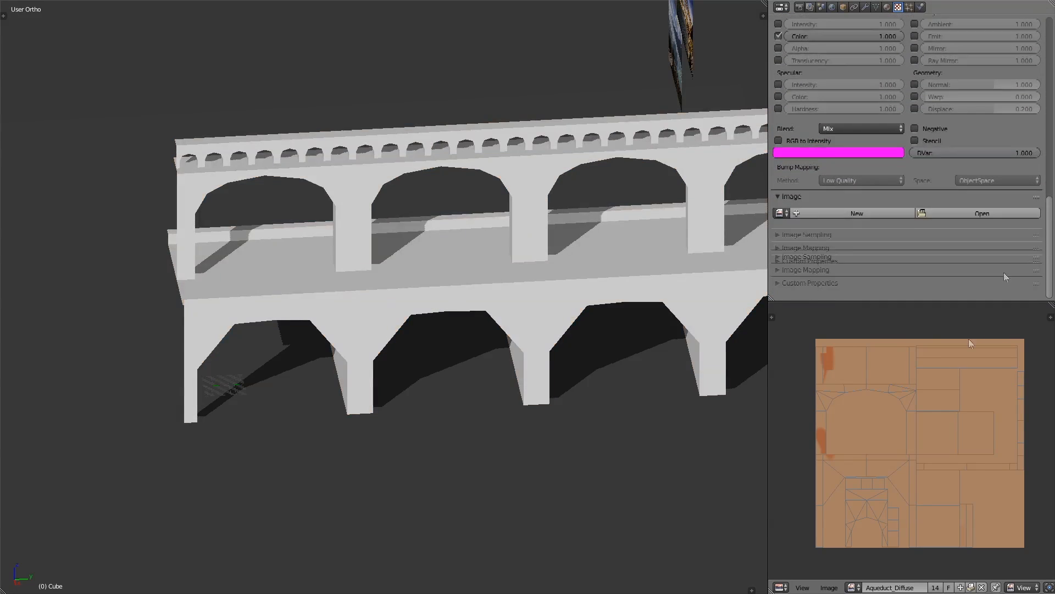
left_click(982, 587)
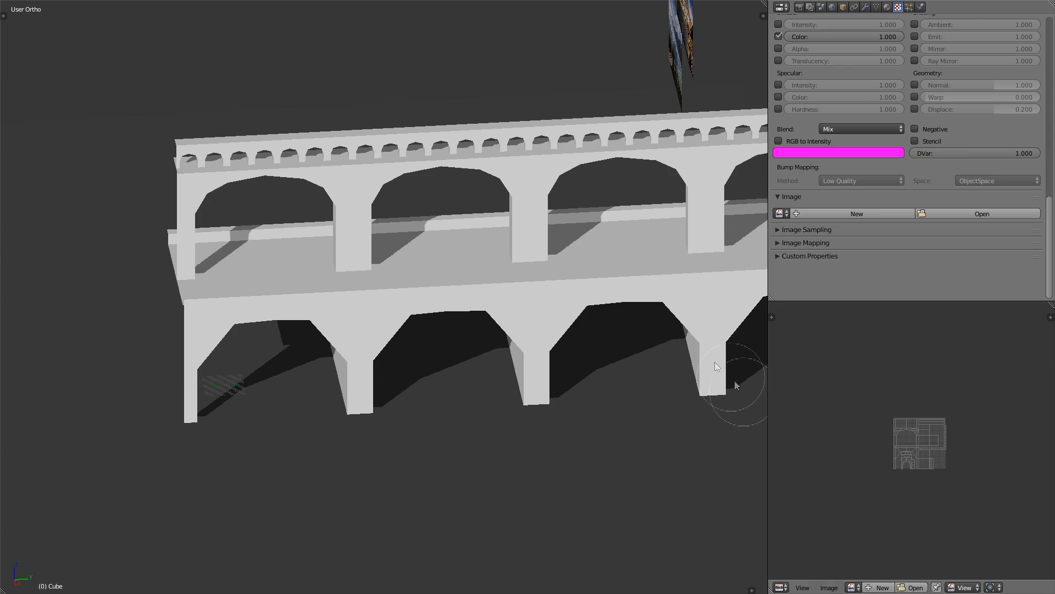
- Save the blend file and bring up the list of recently opened files
key("ctrl+s")
left_click(545, 367)
key("ctrl+shift+o")
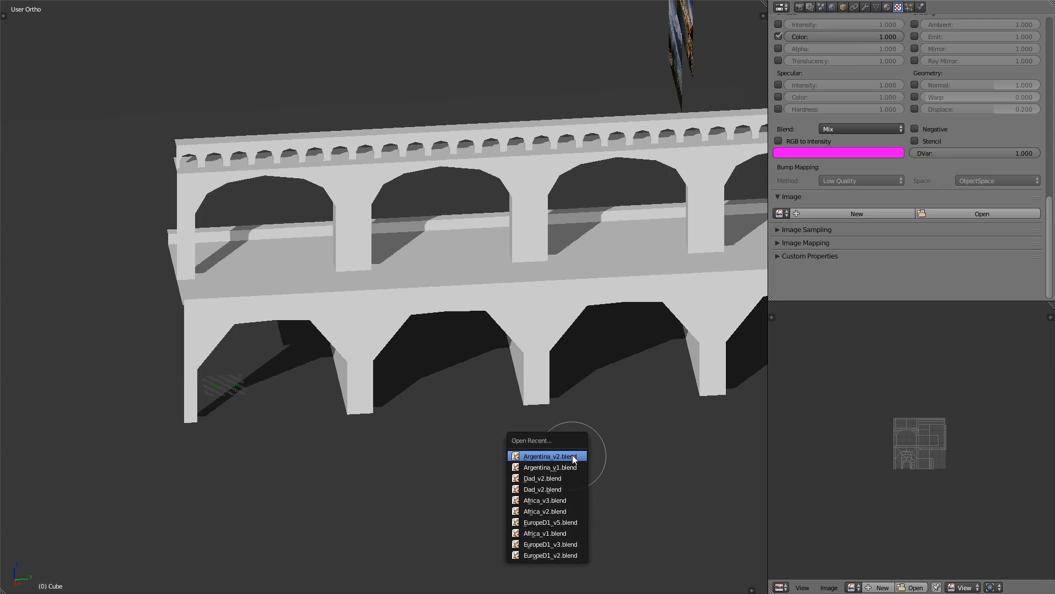
key("Escape")
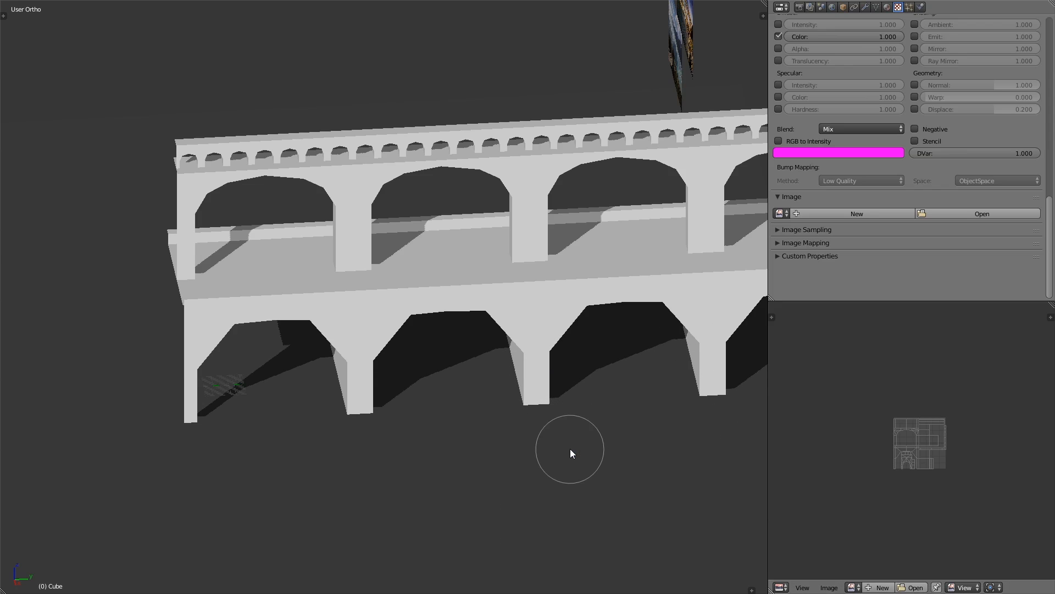
left_click(854, 587)
key("Return")
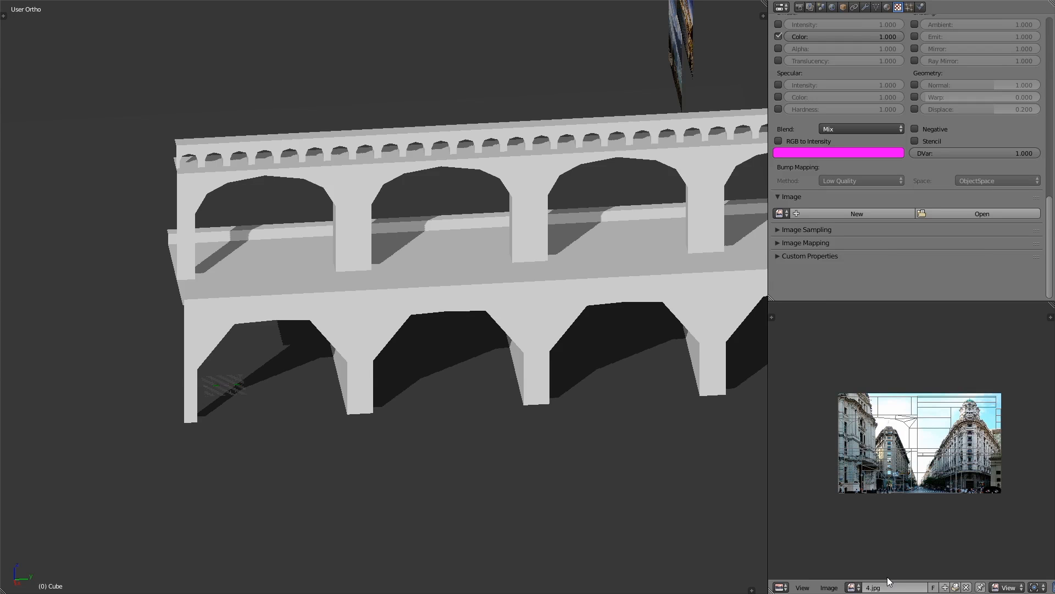
left_click(966, 587)
- Open Aqueduct_Diffuse2.png from the Textures folder inside D6-Argentina in the image editor
left_click(925, 587)
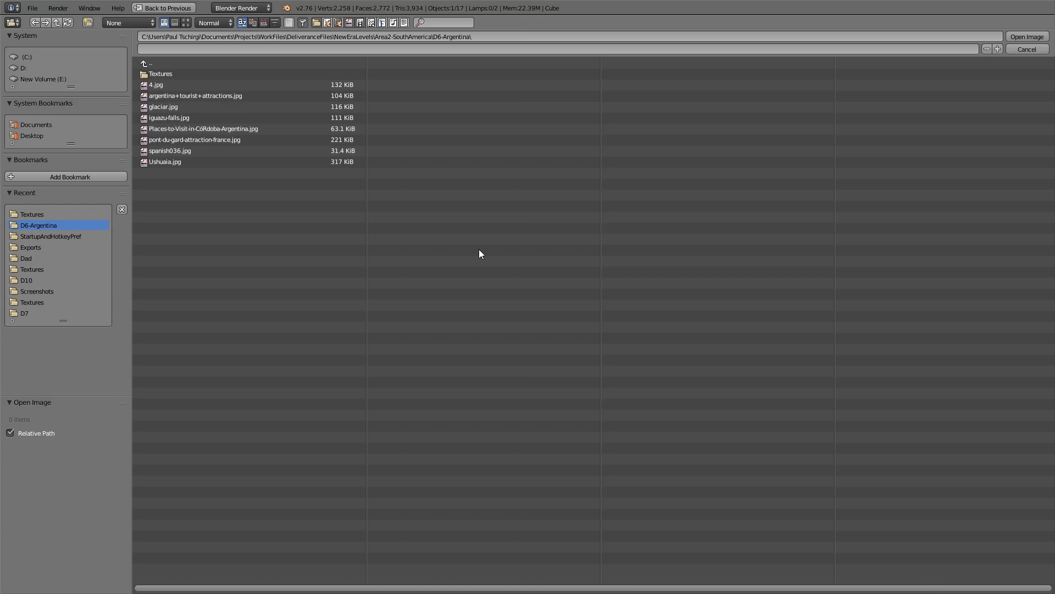
left_click(247, 78)
left_click(244, 77)
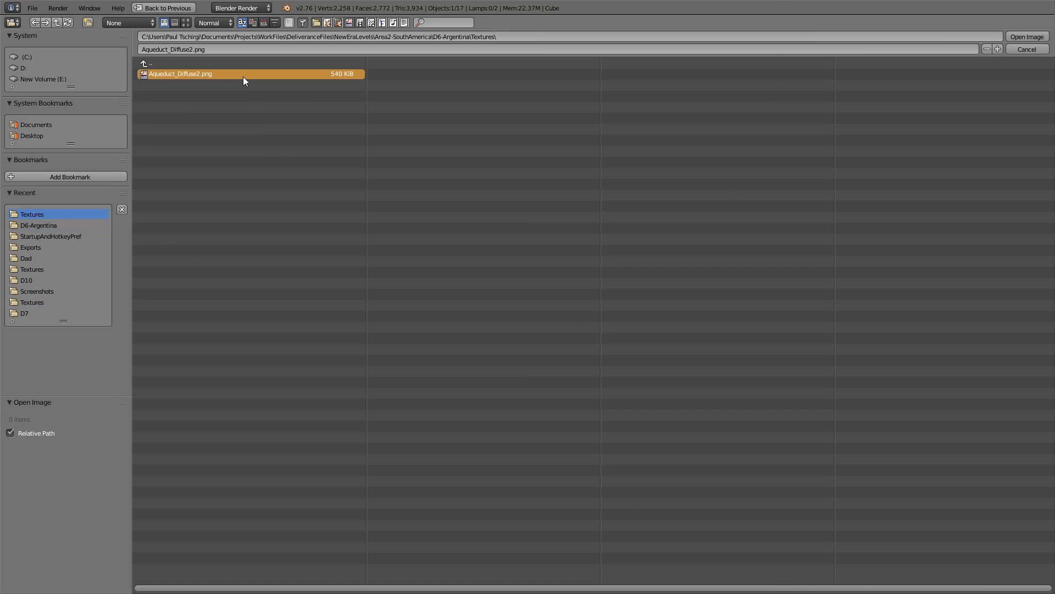
double_click(244, 77)
- Enter Edit Mode on the aqueduct and assign the Aqueduct_Diffuse2 image to its selected UV faces
key("Tab")
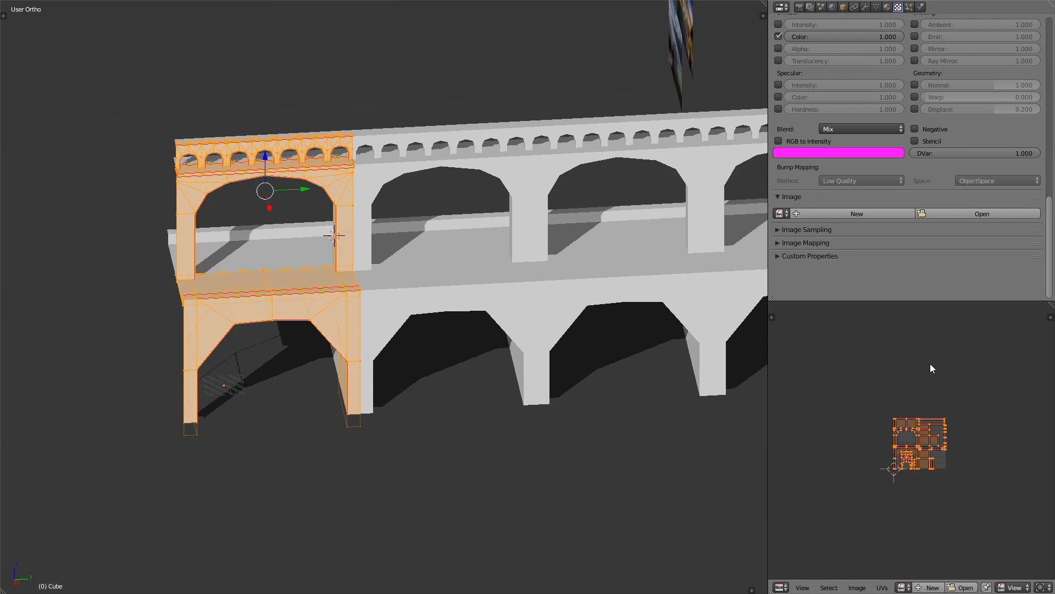
left_click(902, 588)
left_click(914, 497)
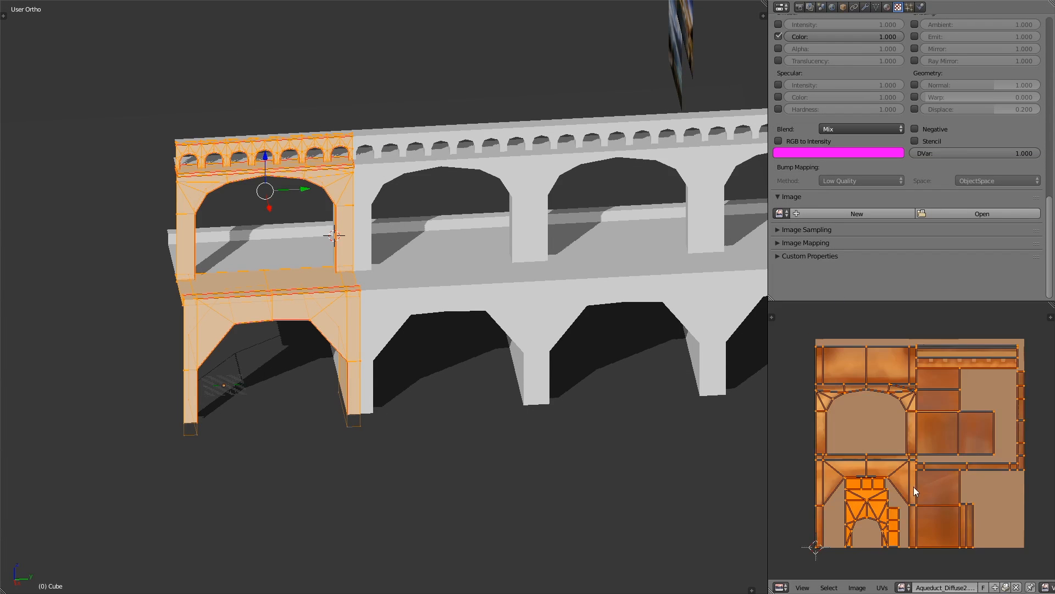
- Set Aqueduct_Diffuse2 as the image of the material's Texture.001 and review the texture's mapping and influence settings
middle_click_drag(927, 387, 930, 446)
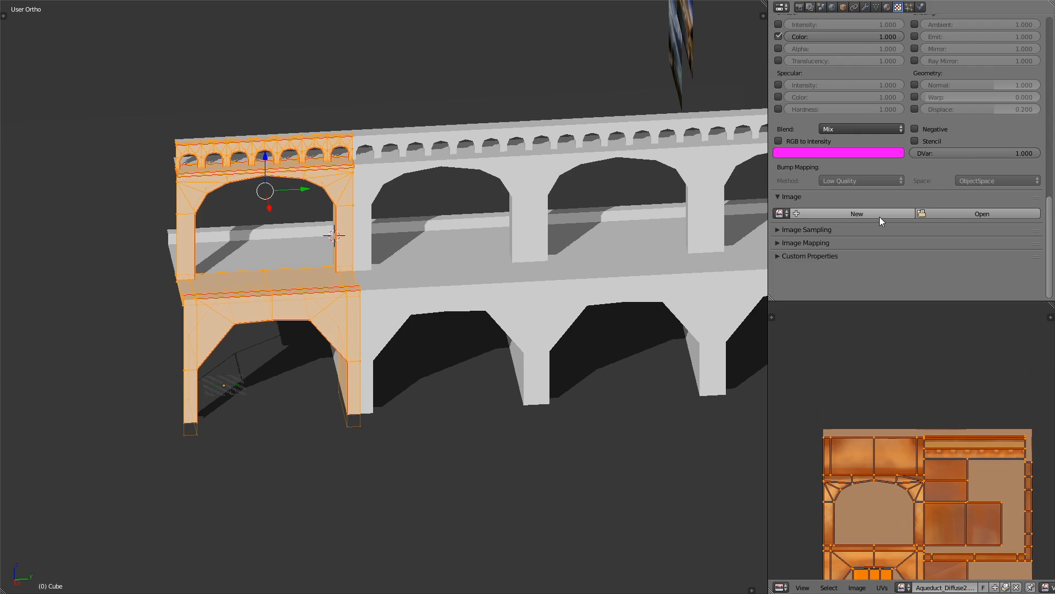
left_click(780, 214)
left_click(796, 240)
scroll(1018, 131, "down", 10)
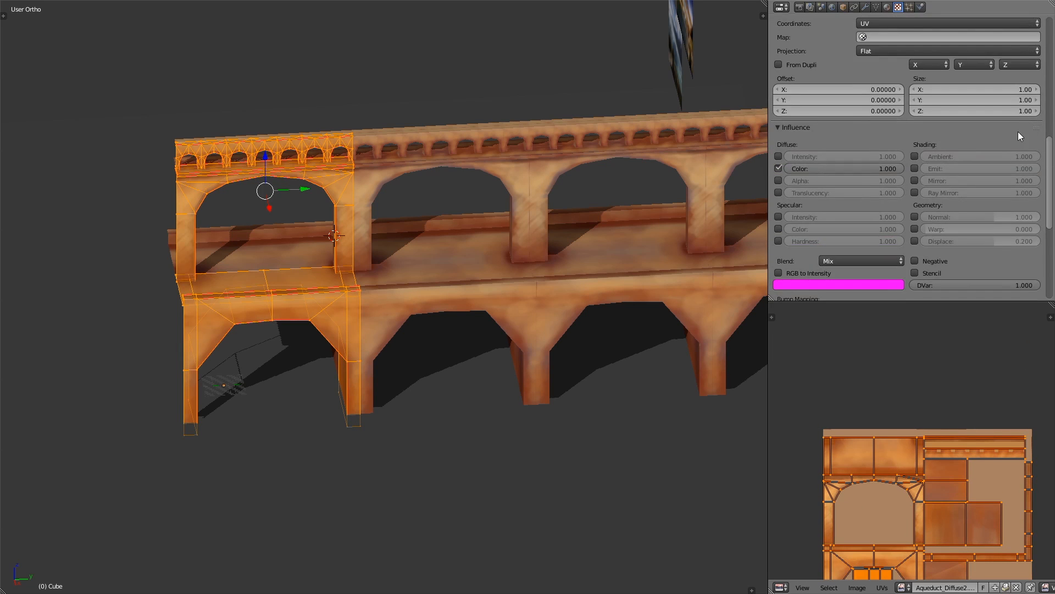
scroll(1000, 111, "up", 9)
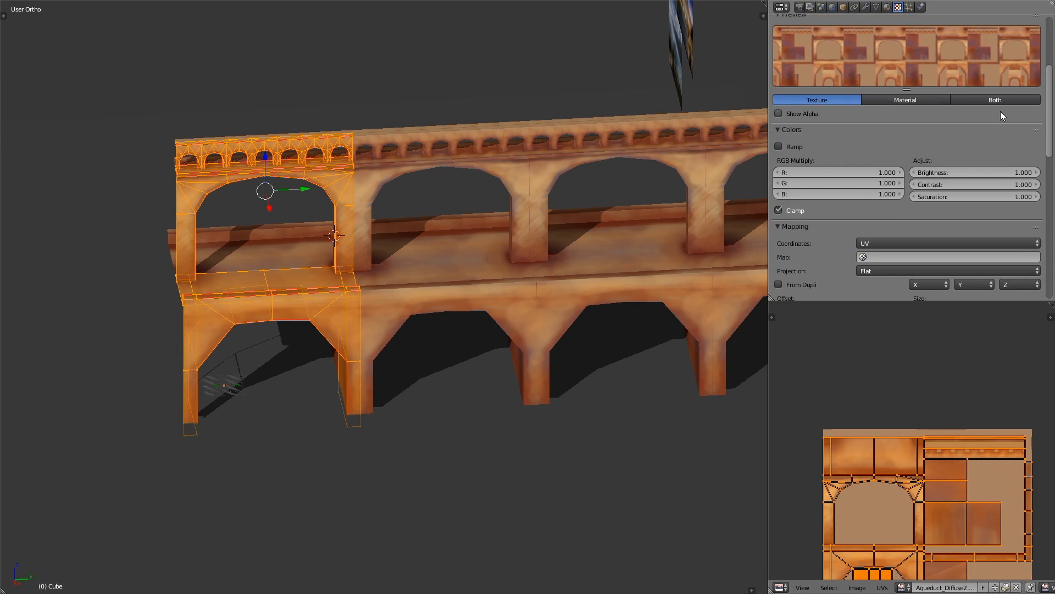
- Leave Edit Mode and rename the aqueduct's material to Aqueduct
left_click(887, 7)
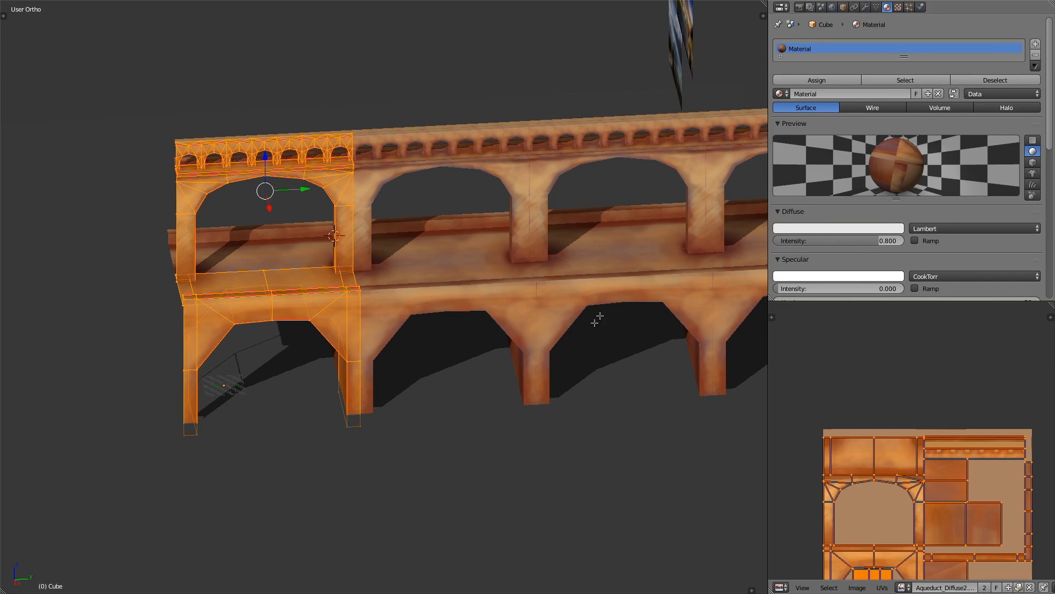
key("Tab")
middle_click_drag(596, 321, 578, 297)
middle_click_drag(525, 269, 545, 339, "shift")
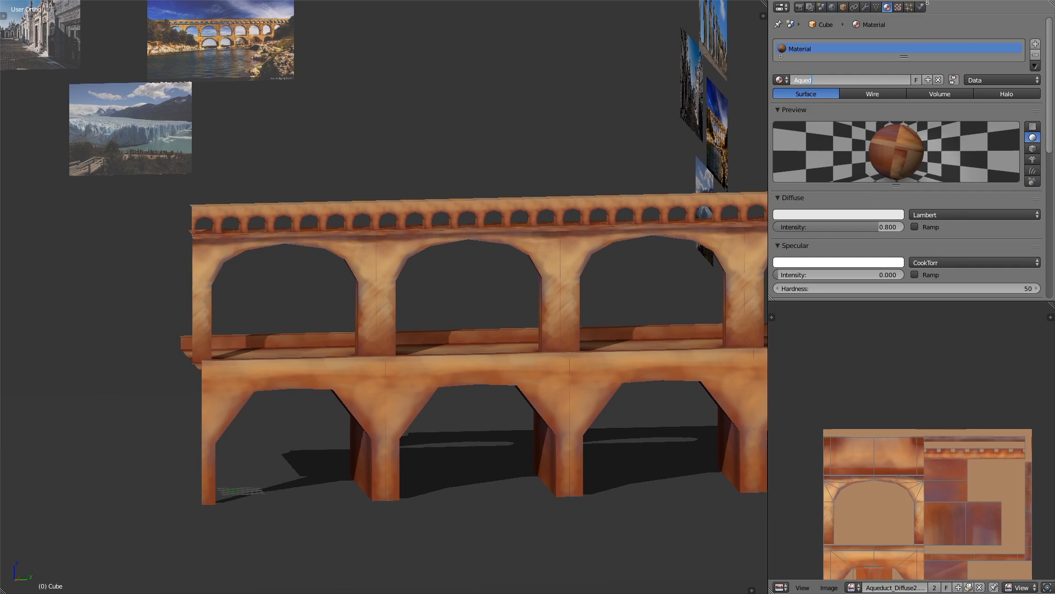
key("Return")
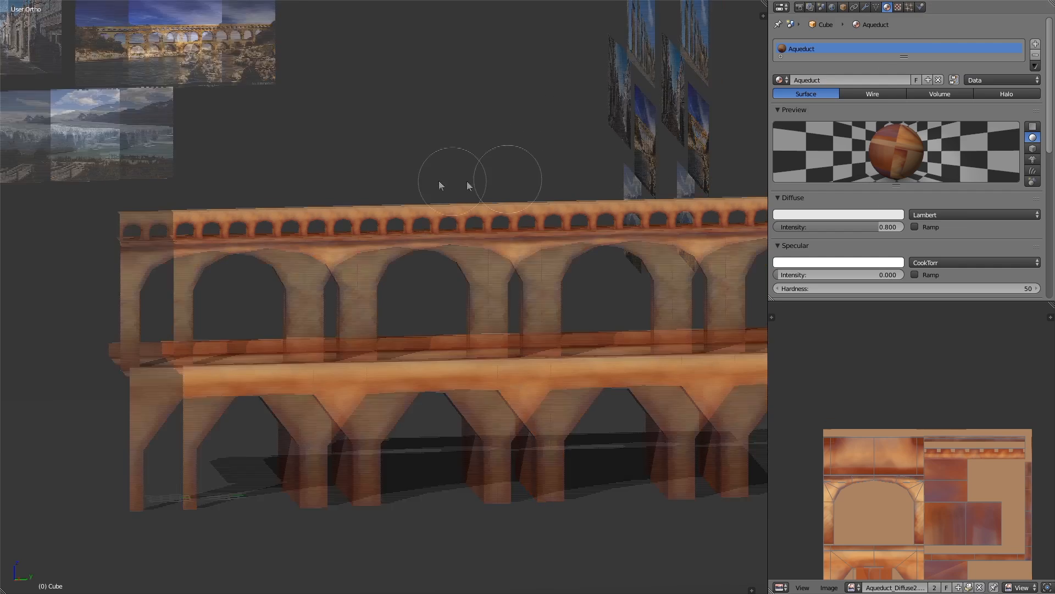